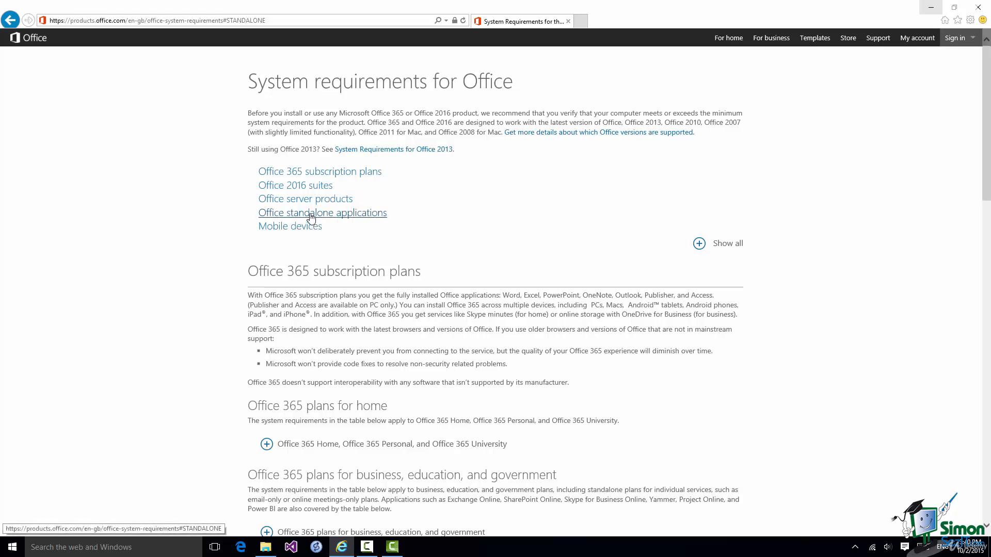
# Jump to the Office 2016 suites requirements through the Office standalone applications section.
pyautogui.click(311, 214)
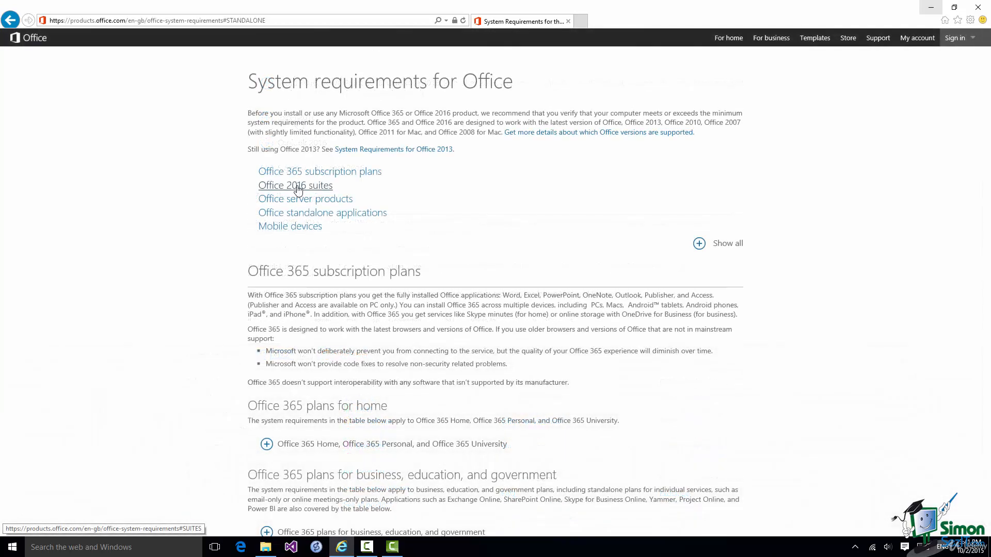
pyautogui.click(298, 187)
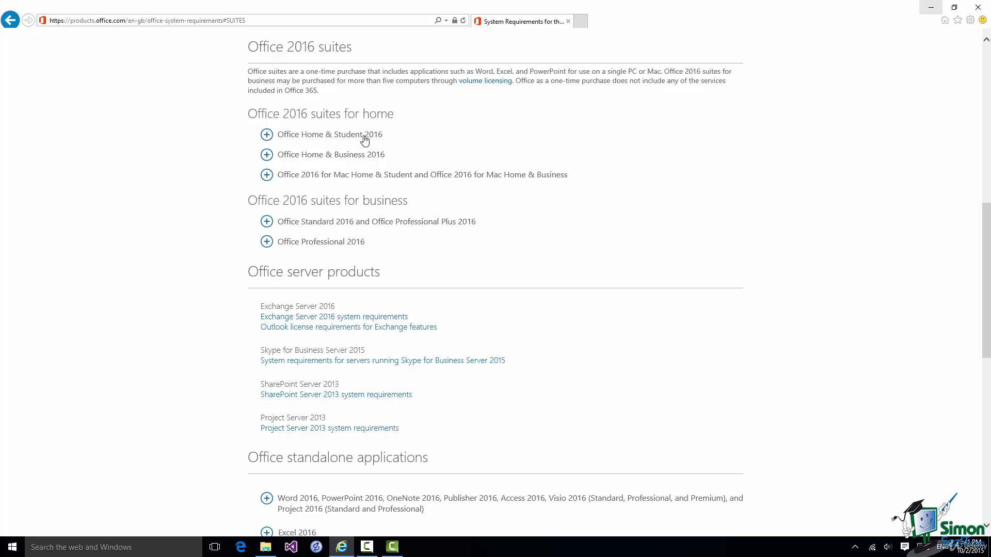
# Expand Office Home & Student 2016 to show its system requirements.
pyautogui.click(266, 135)
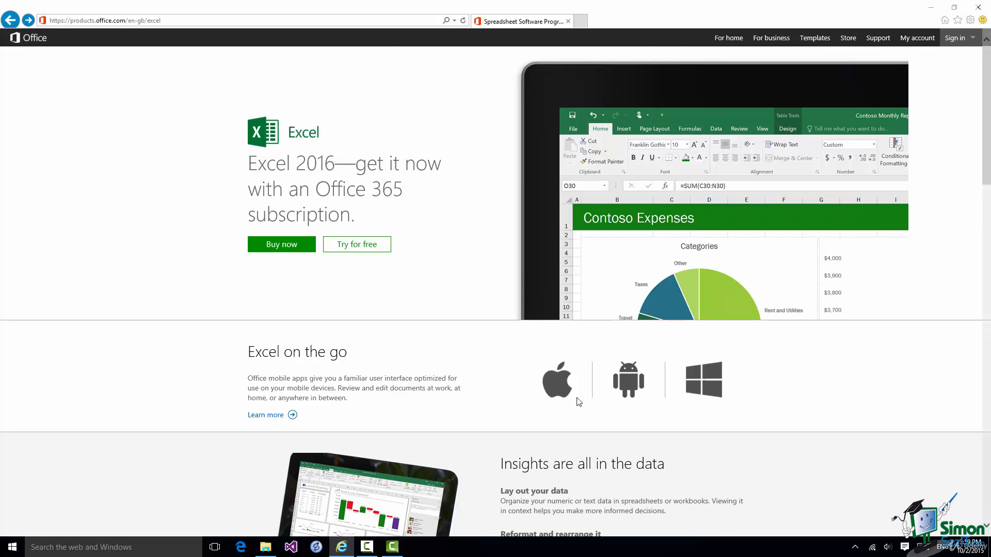
# Choose the 'For home' option of the free Office trial.
pyautogui.moveTo(357, 249)
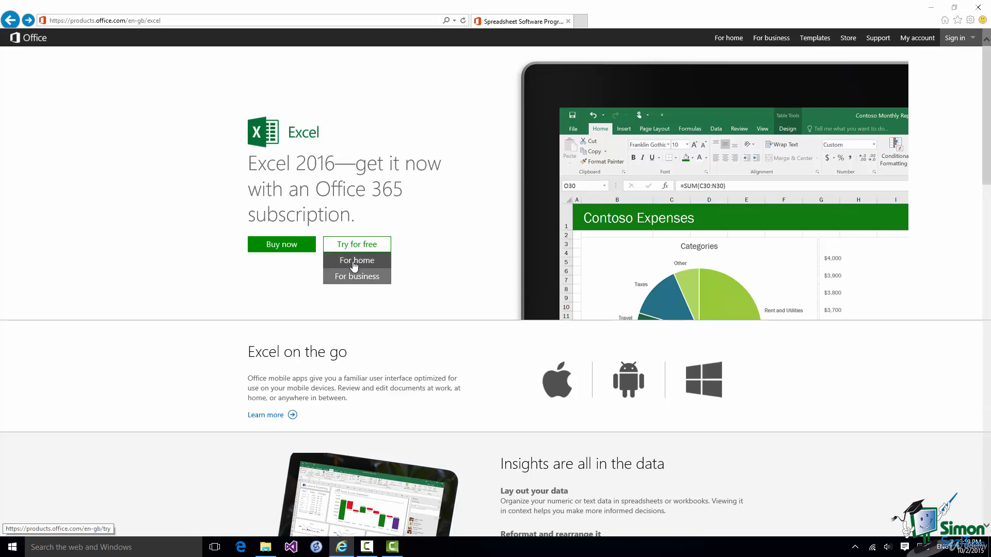
pyautogui.click(354, 264)
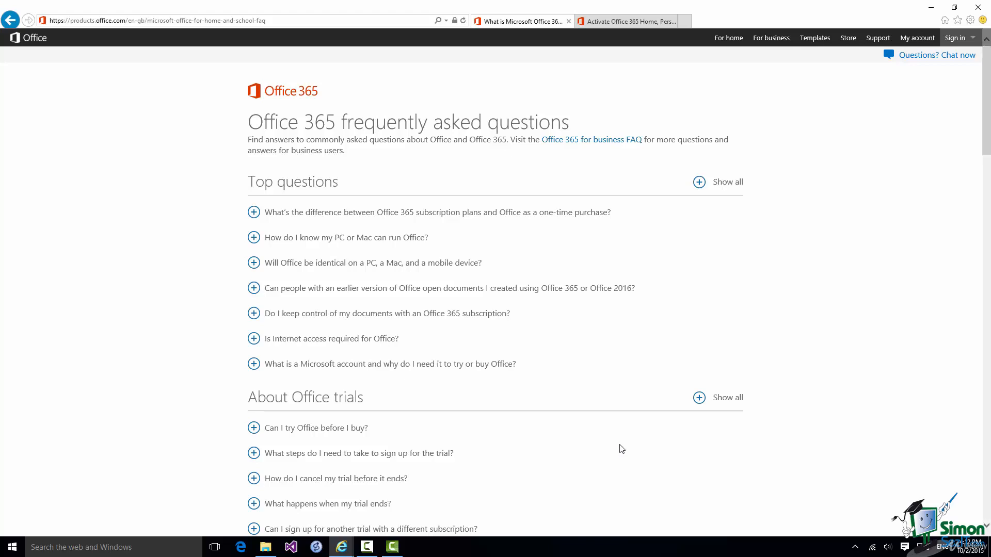
# Reveal the answer to 'How do I install Office?' under Download and install Office.
pyautogui.scroll(-5, 622, 449)
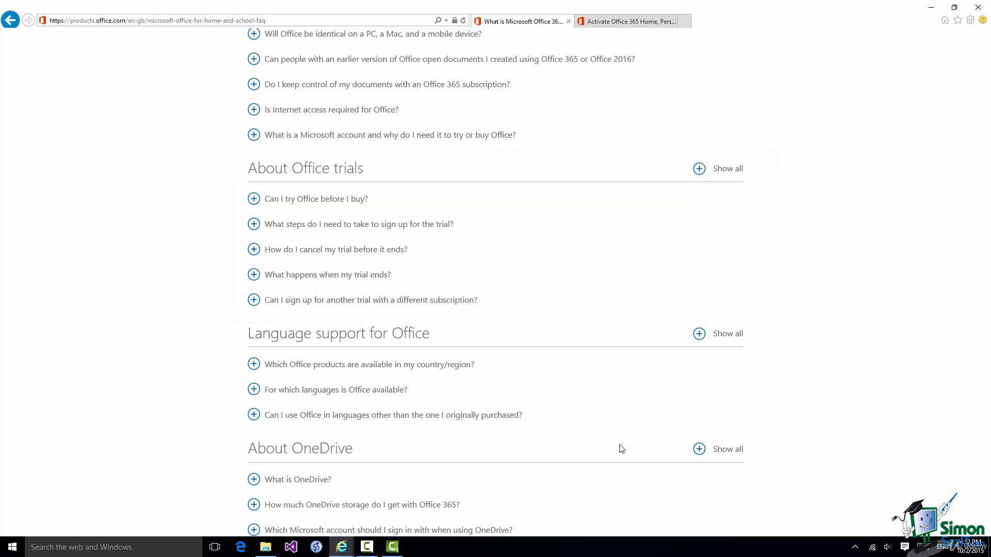
pyautogui.scroll(-15, 622, 449)
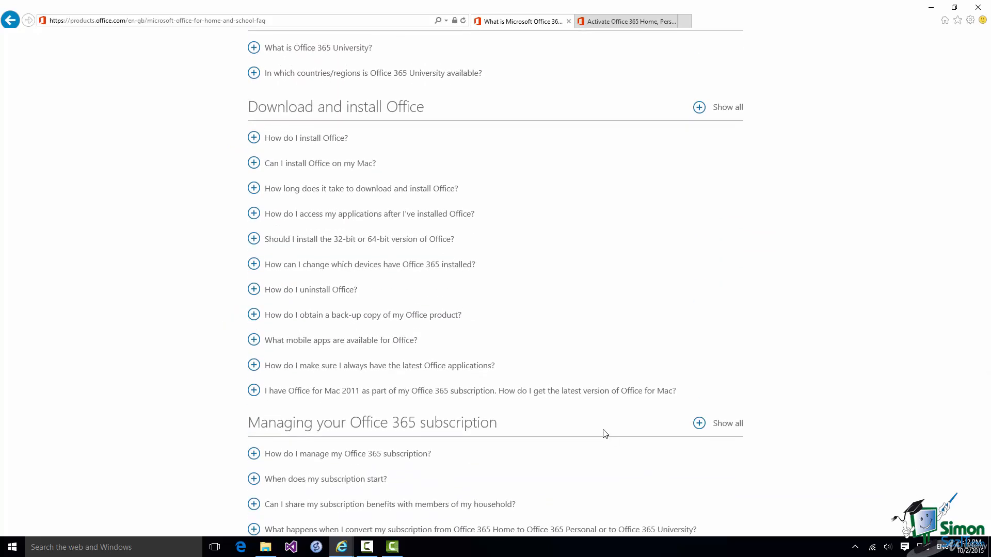
pyautogui.click(256, 139)
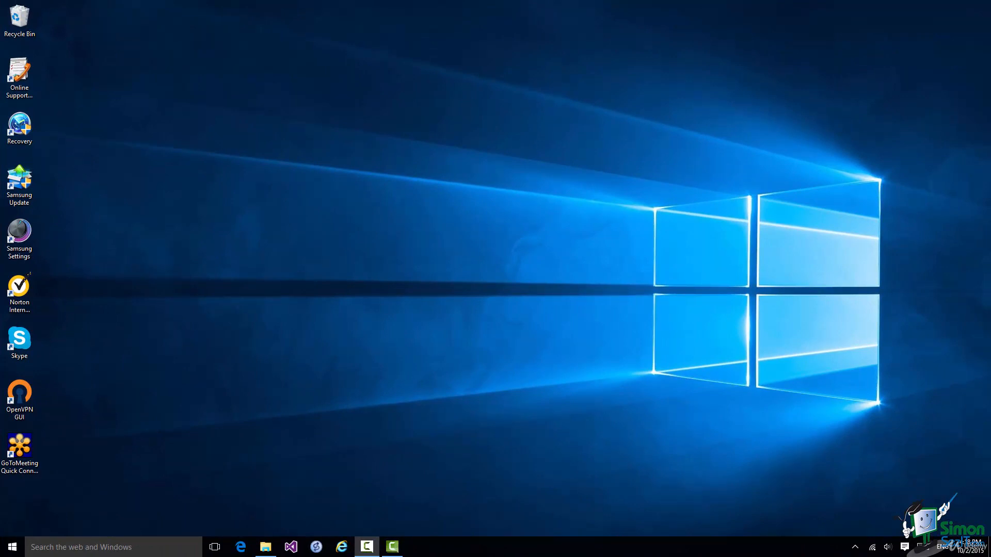
# Search Windows for 'exc' so Excel 2016 appears as the best match.
pyautogui.click(121, 547)
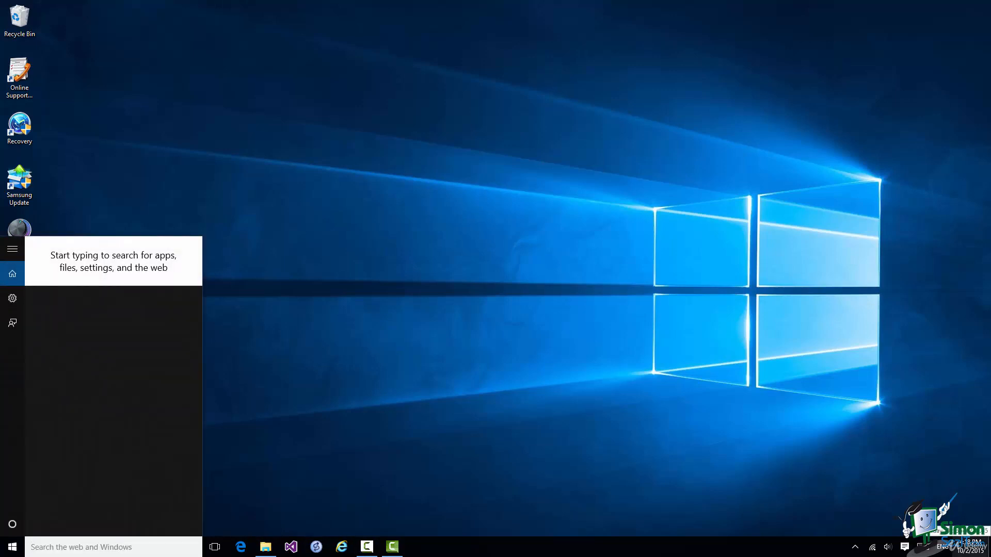
pyautogui.write('exc')
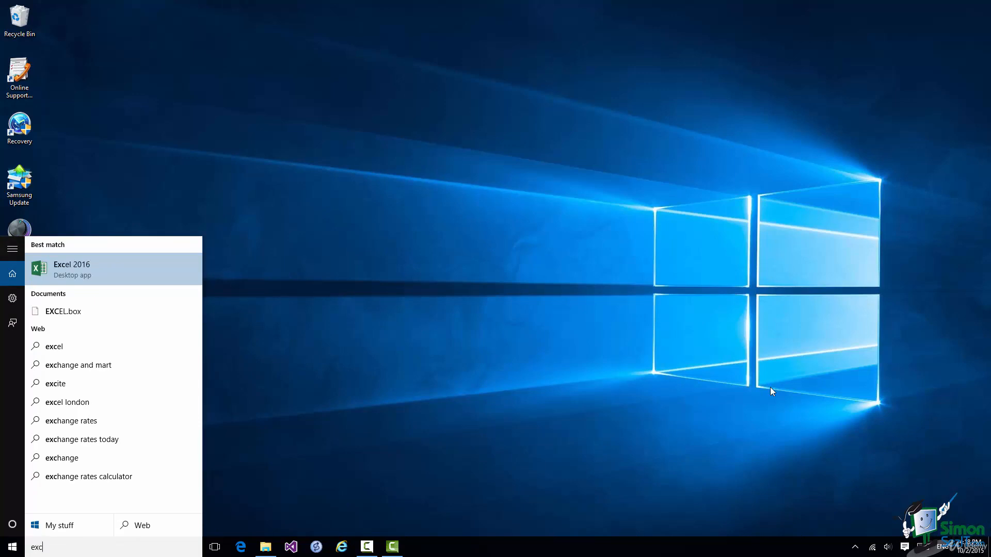
# Launch Excel 2016 from the search results.
pyautogui.click(100, 267)
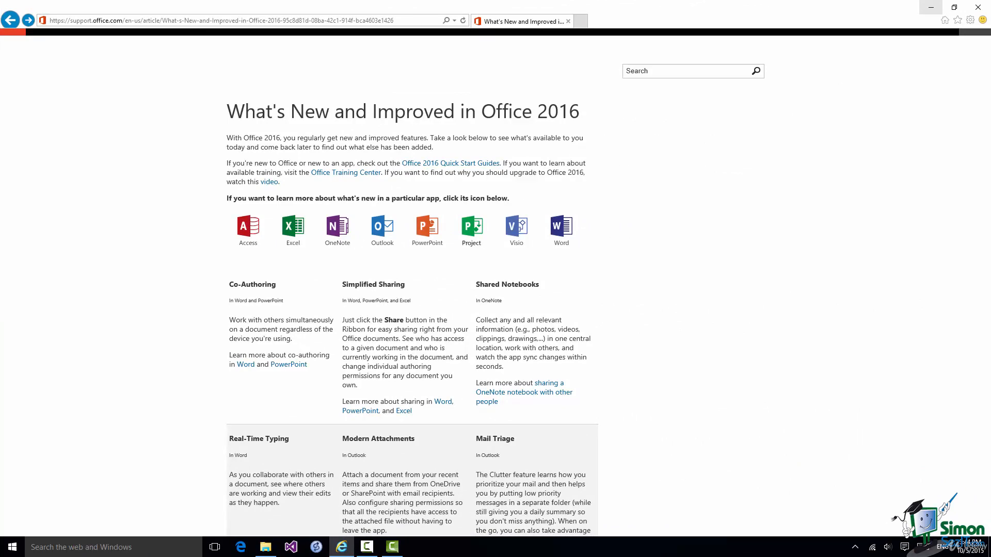
# Open the What's new in Excel 2016 article and scroll to the Tell Me section.
pyautogui.click(295, 232)
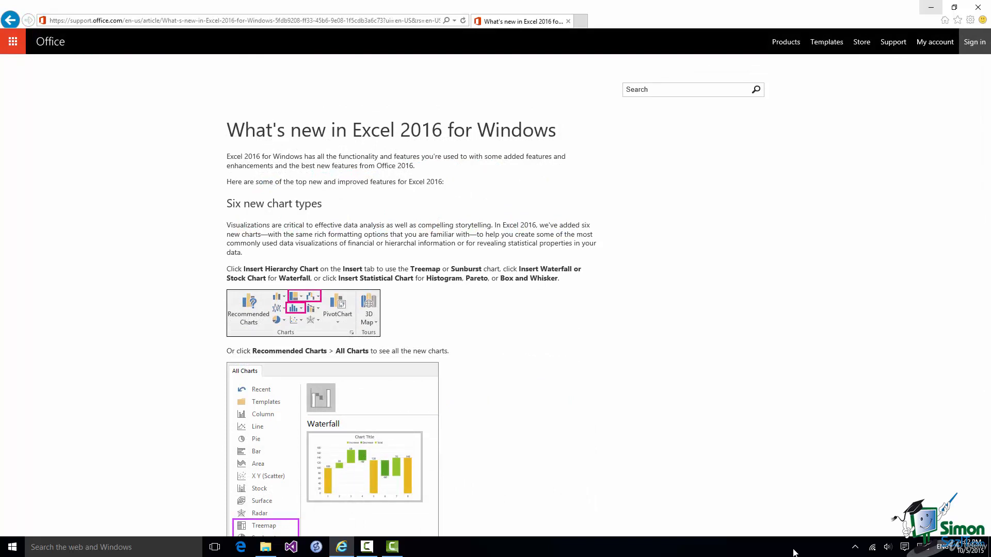
pyautogui.scroll(-8, 716, 466)
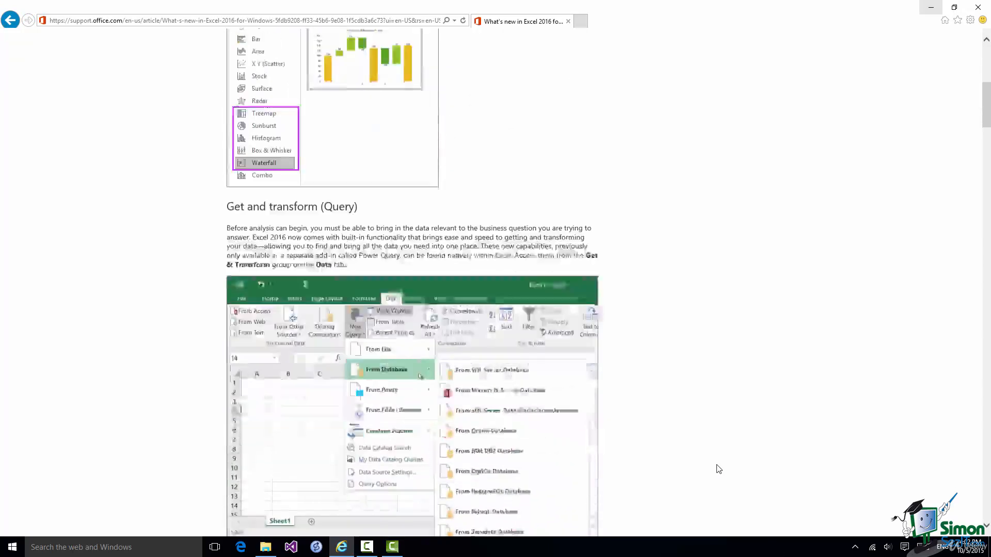
pyautogui.scroll(-6, 717, 467)
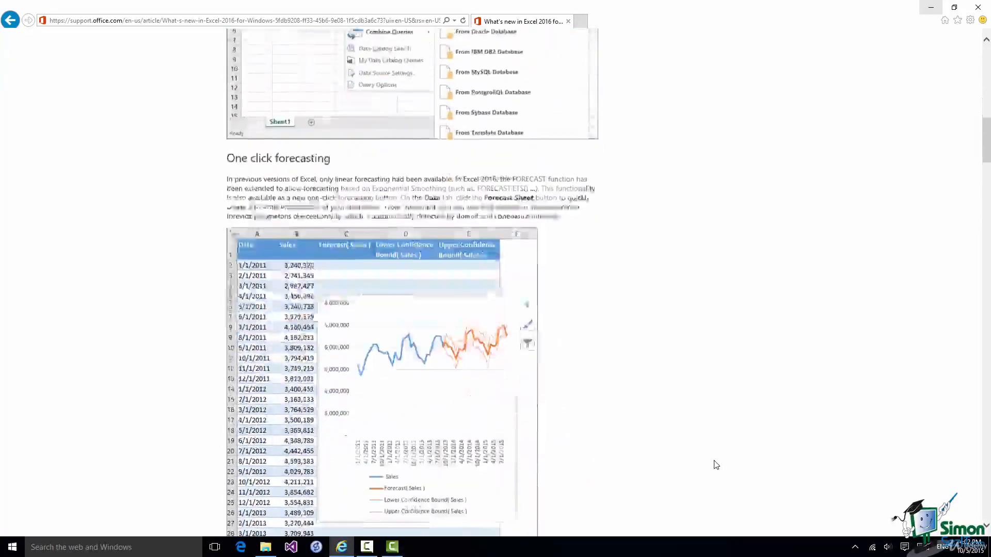
pyautogui.scroll(-12, 716, 465)
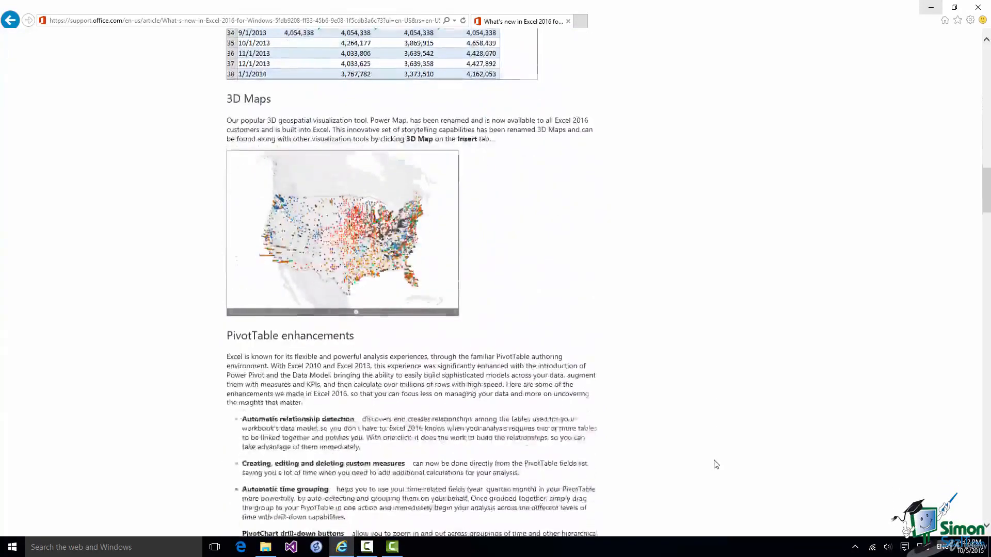
pyautogui.scroll(-15, 716, 465)
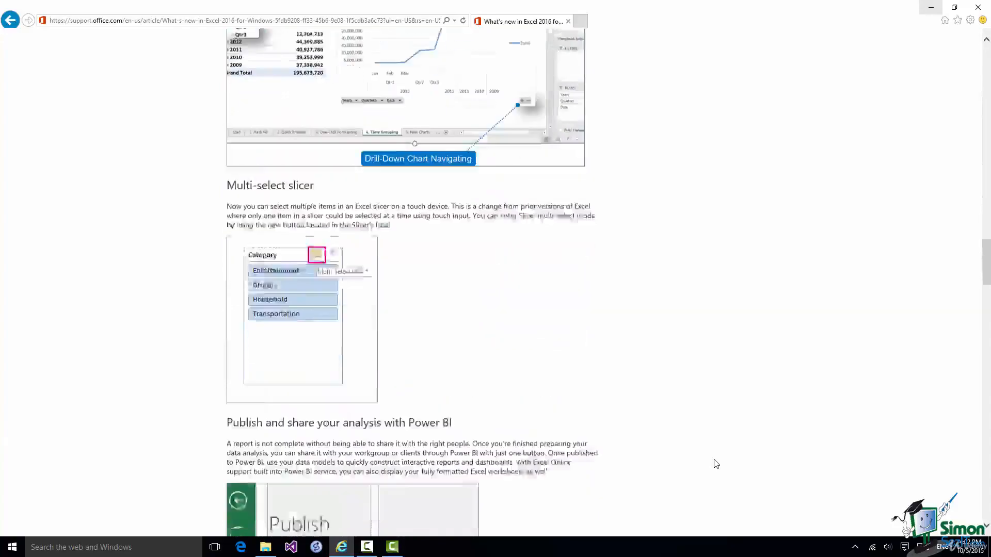
pyautogui.scroll(-15, 717, 464)
pyautogui.scroll(-5, 716, 464)
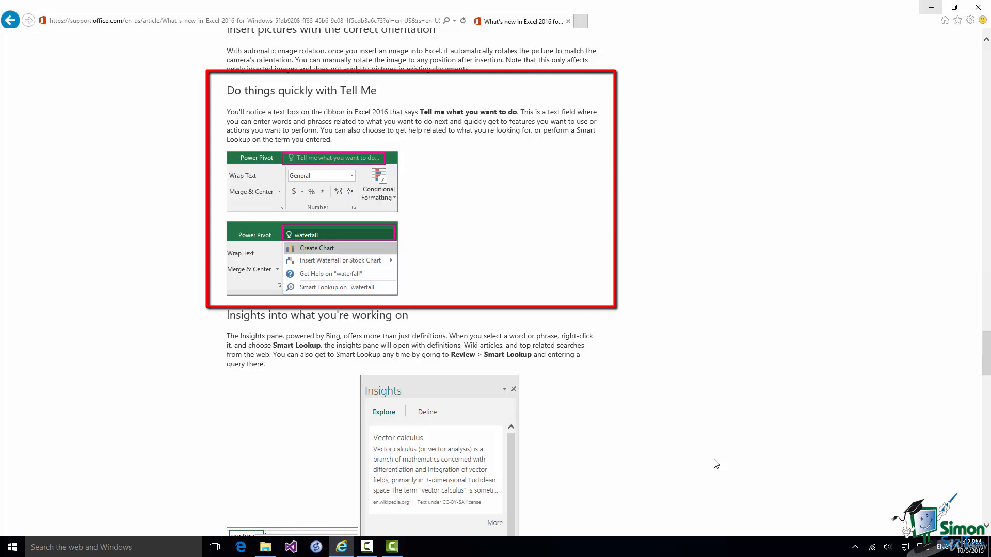
# Scroll the article past the Tell Me section toward Insights.
pyautogui.scroll(-4, 717, 464)
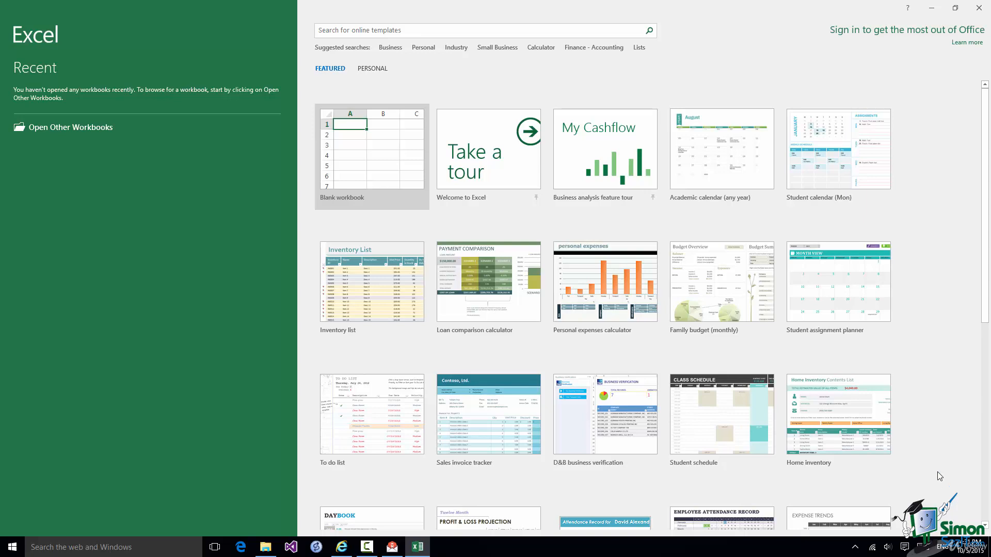
# Start Book1 from the Blank workbook thumbnail on the Excel start screen.
pyautogui.click(370, 161)
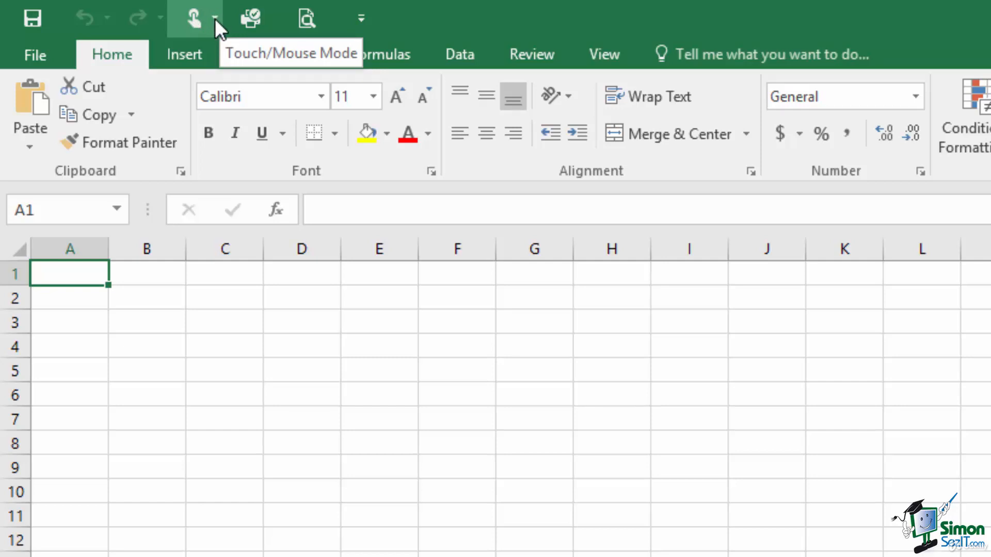
# Set the Quick Access Touch/Mouse Mode option to Touch.
pyautogui.click(214, 18)
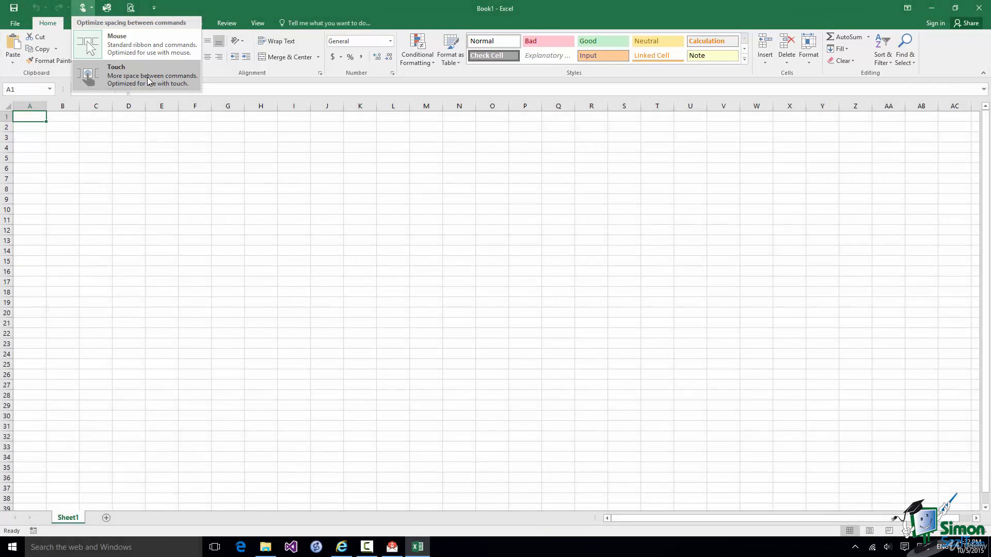
pyautogui.click(148, 76)
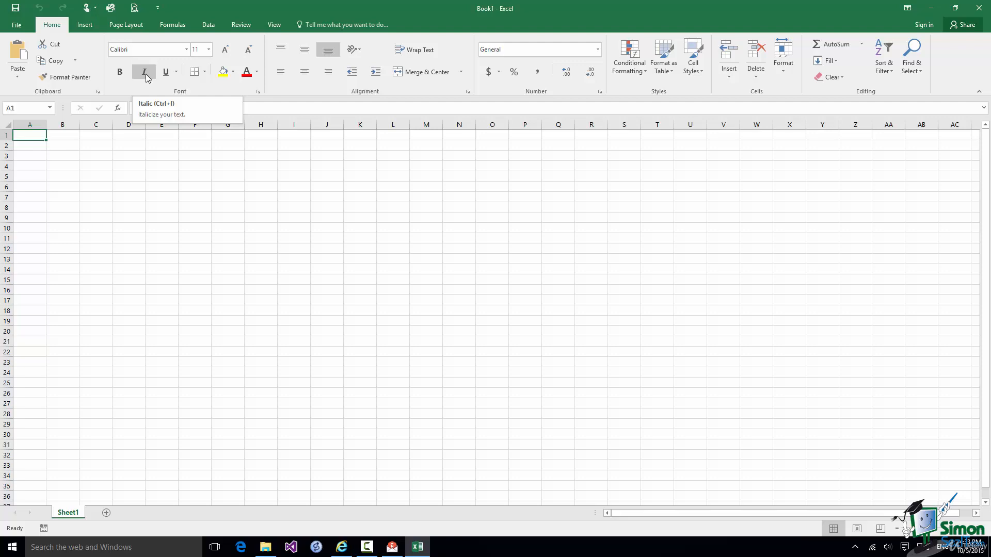
pyautogui.click(146, 77)
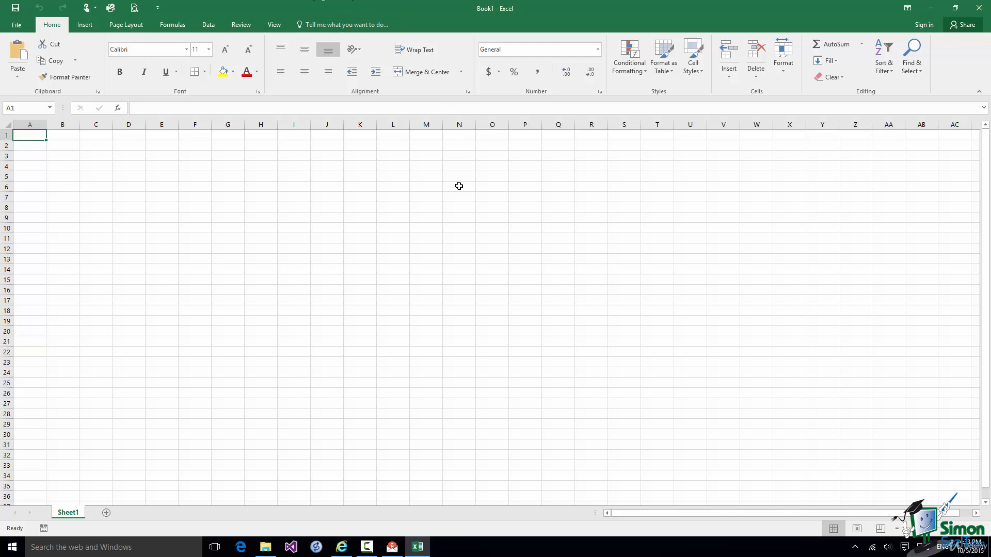
pyautogui.click(459, 186)
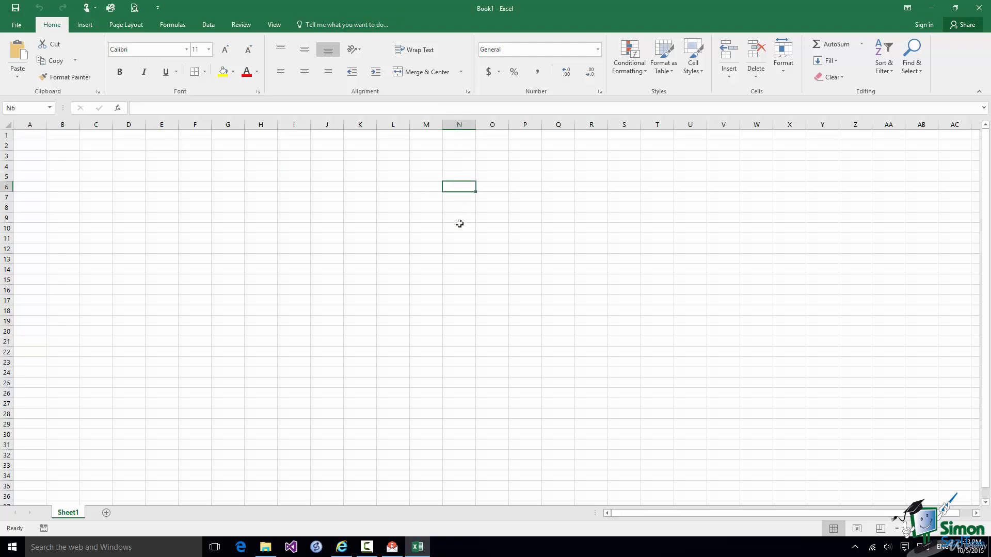
pyautogui.click(495, 190)
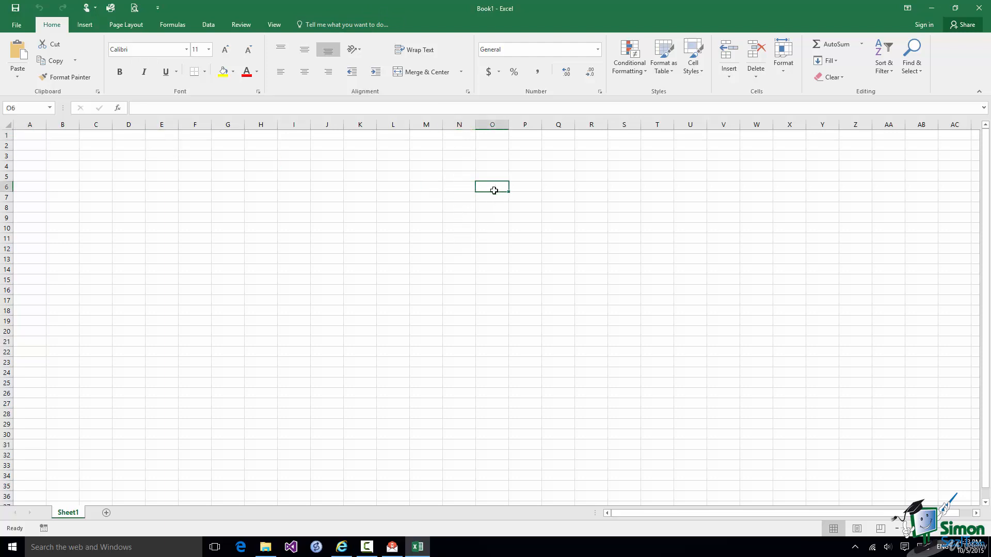
pyautogui.click(490, 201)
pyautogui.click(487, 208)
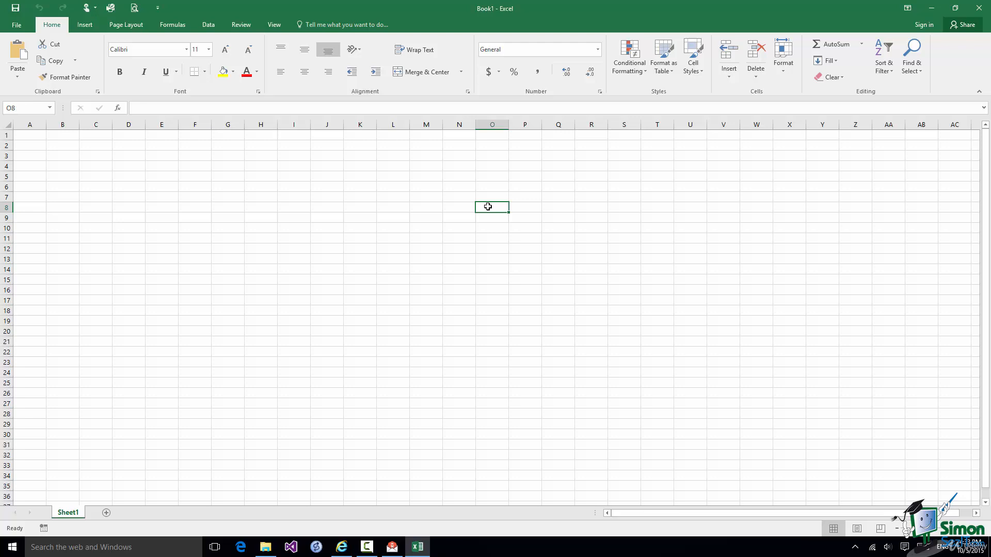
pyautogui.click(294, 196)
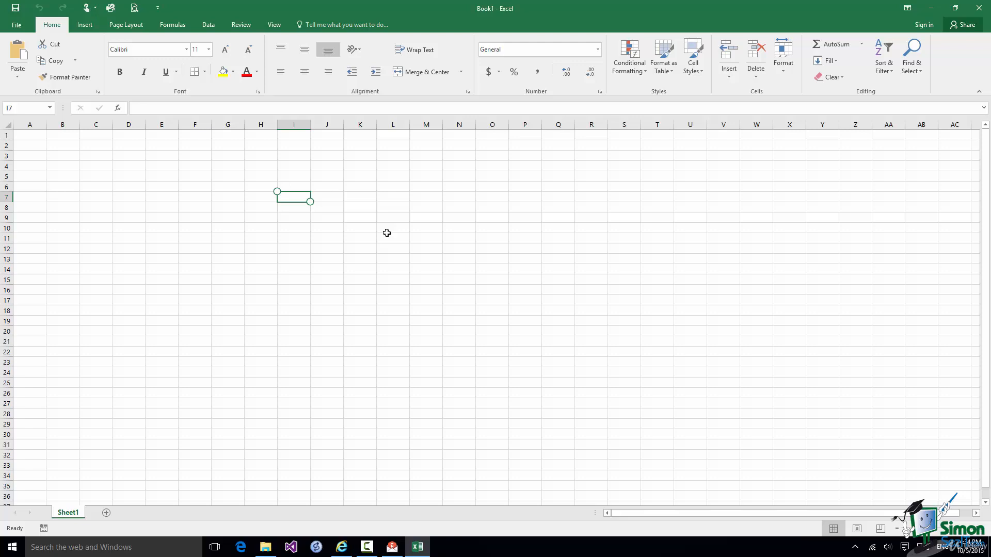
pyautogui.click(456, 195)
# Bring up the touch mini toolbar on cell N7 and expand its full list of cell commands.
pyautogui.rightClick(459, 196)
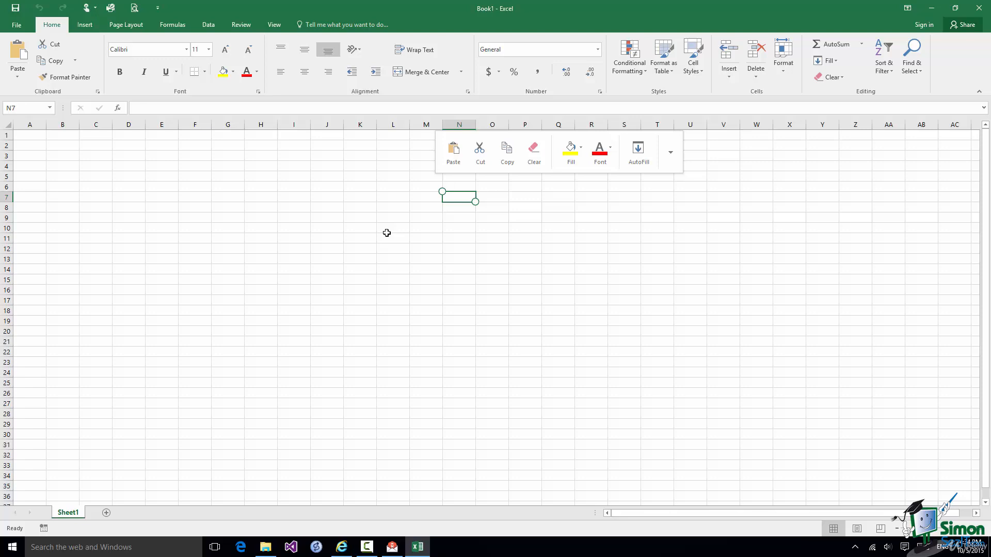
pyautogui.click(670, 152)
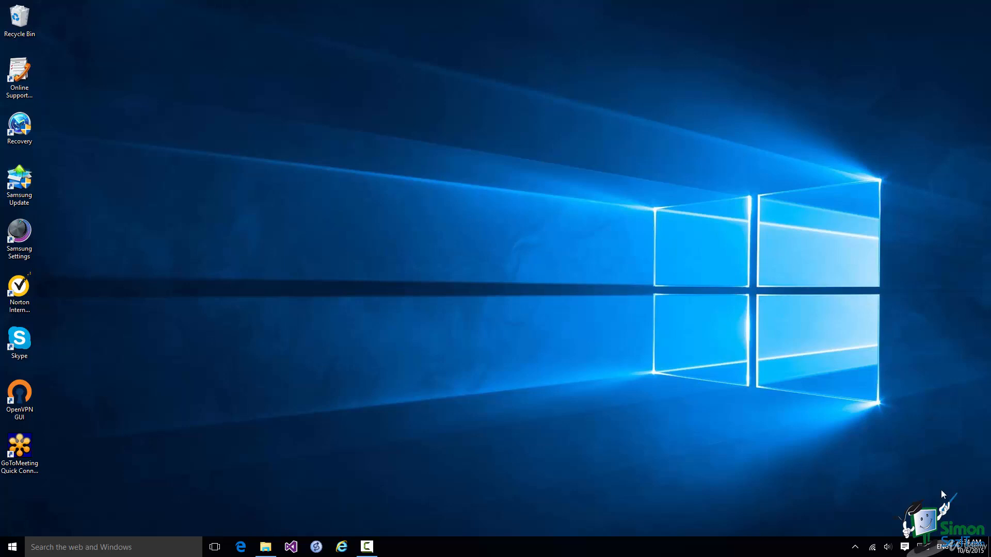
# Search 'ex', pin Excel 2016 to the taskbar, and launch it from the new pinned icon.
pyautogui.click(94, 546)
pyautogui.write('ex')
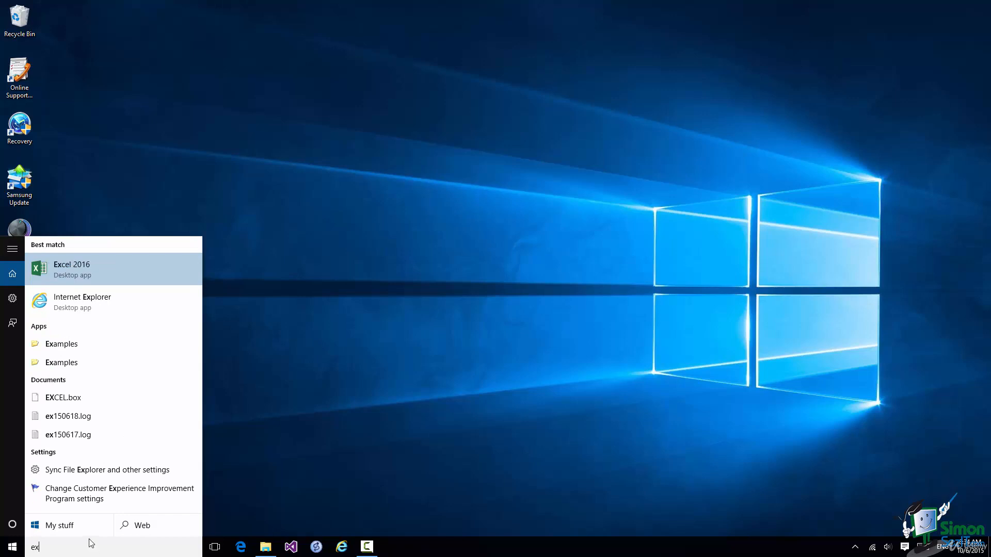
pyautogui.rightClick(124, 271)
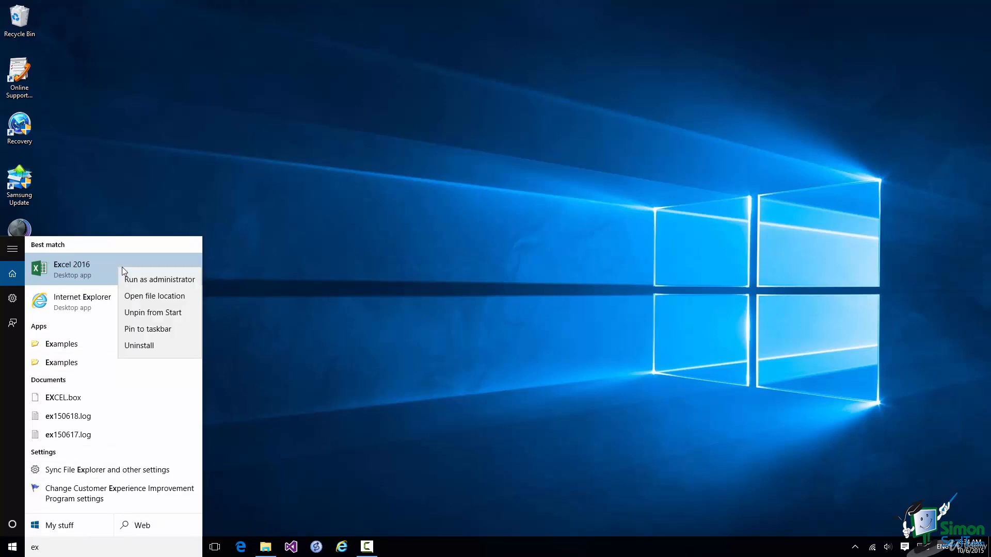
pyautogui.click(147, 329)
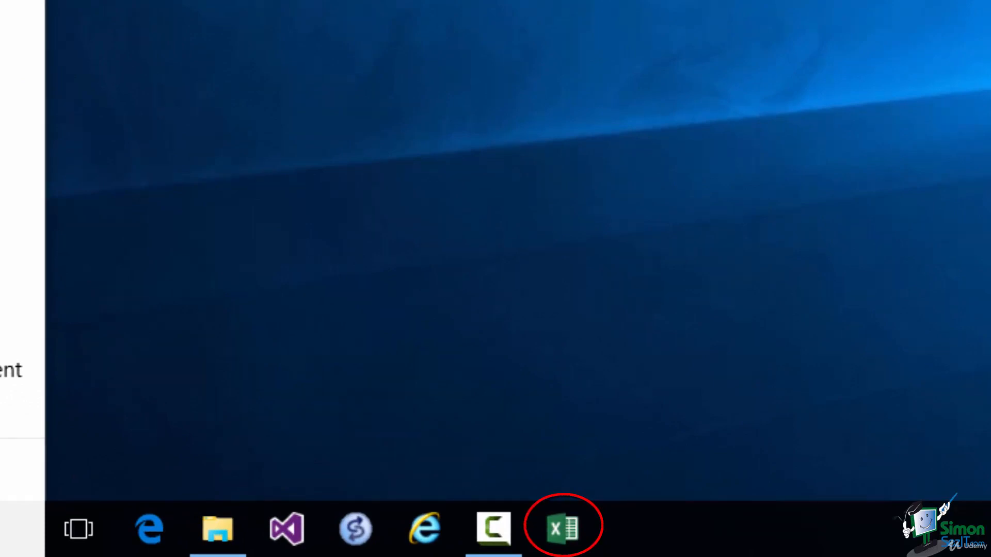
pyautogui.click(561, 531)
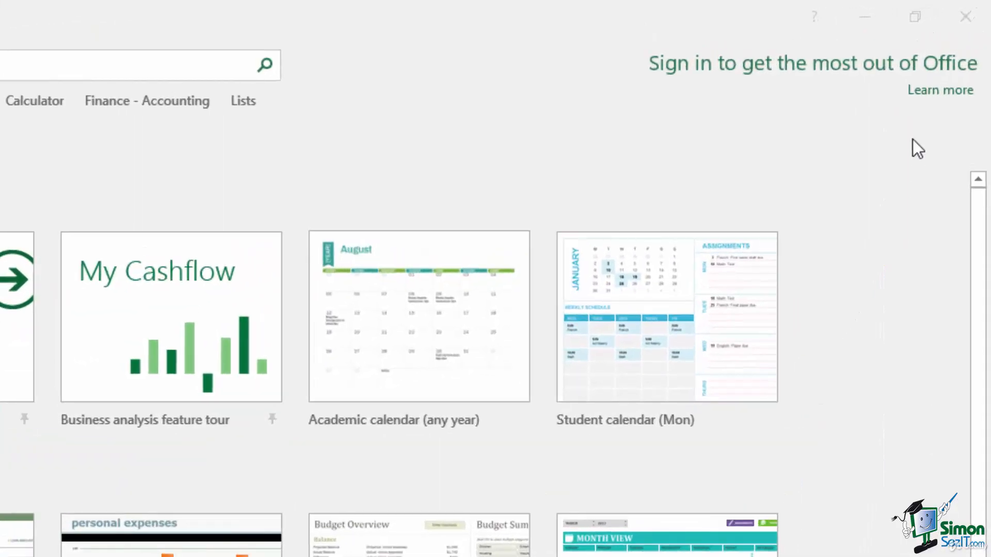
# Open the 'Sign in to Office' support article via Learn more and scroll through it.
pyautogui.click(936, 90)
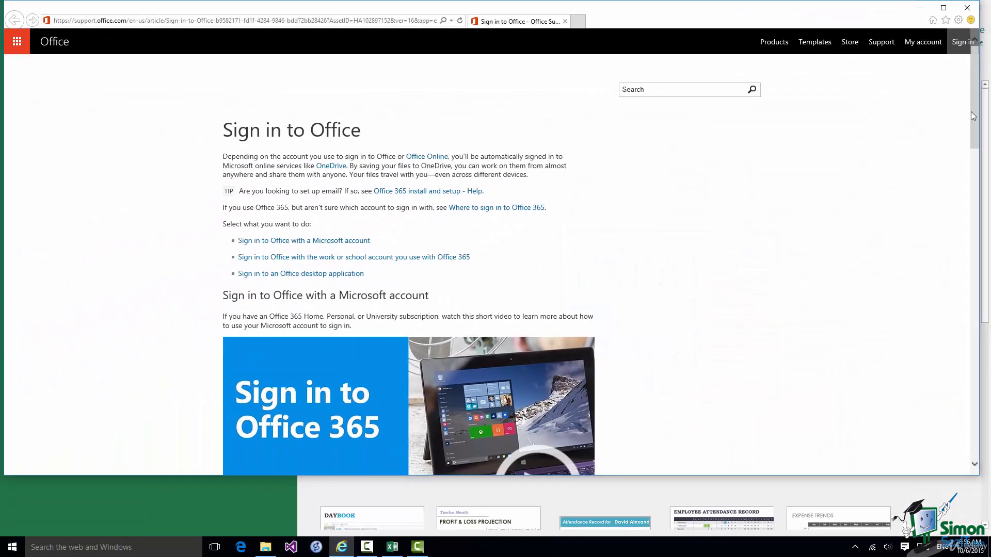
pyautogui.moveTo(976, 109); pyautogui.dragTo(986, 384)
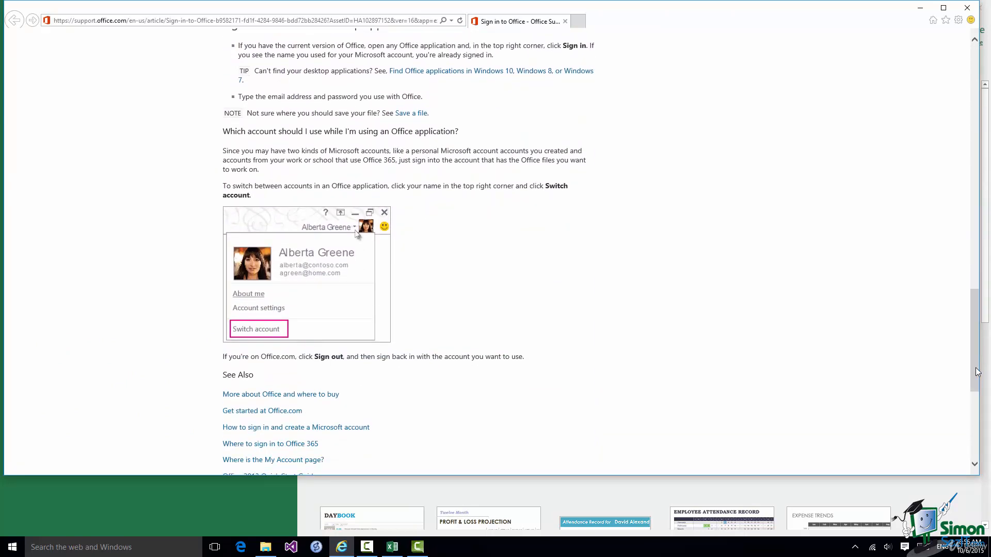
pyautogui.moveTo(977, 372); pyautogui.dragTo(979, 122)
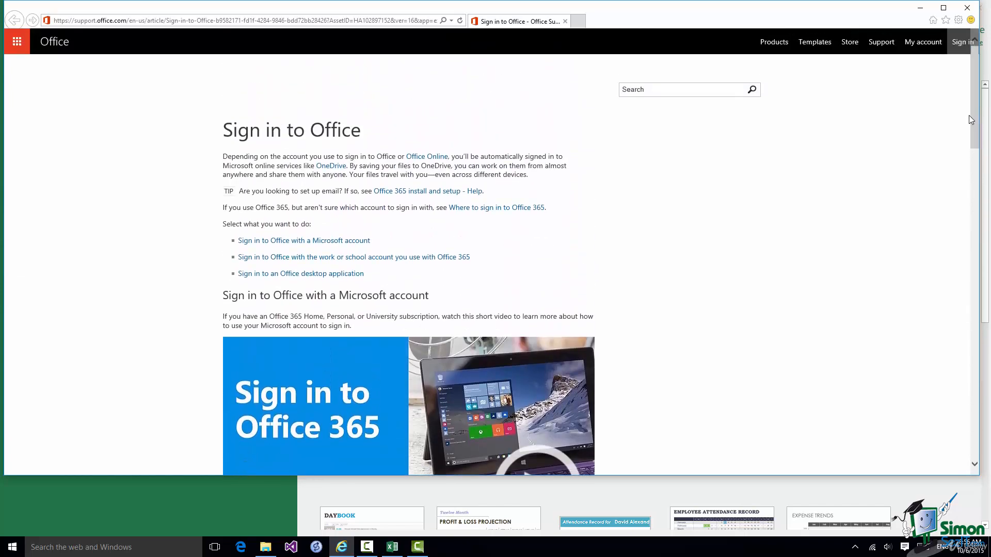
# Close the help article and sign in to Office with the work account's e-mail and password.
pyautogui.click(967, 8)
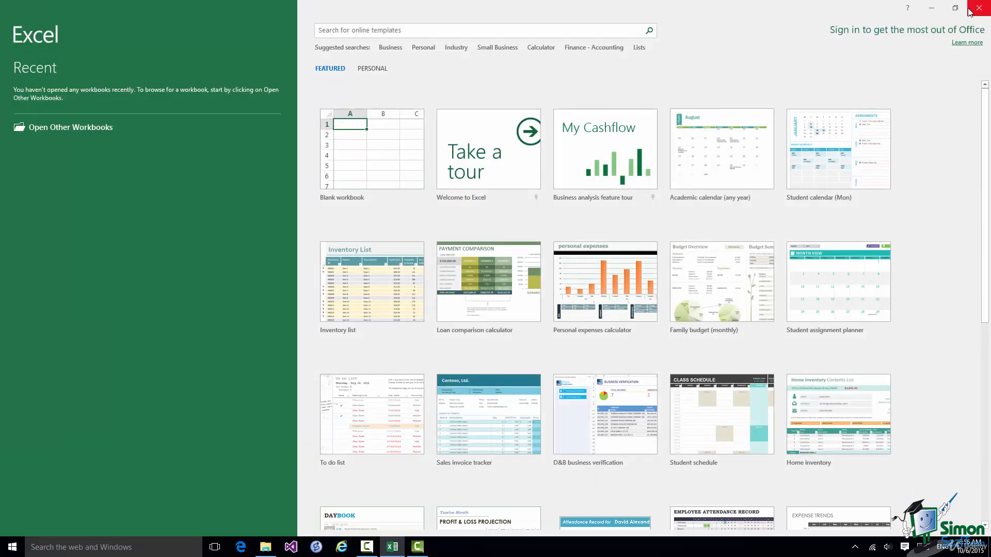
pyautogui.click(919, 34)
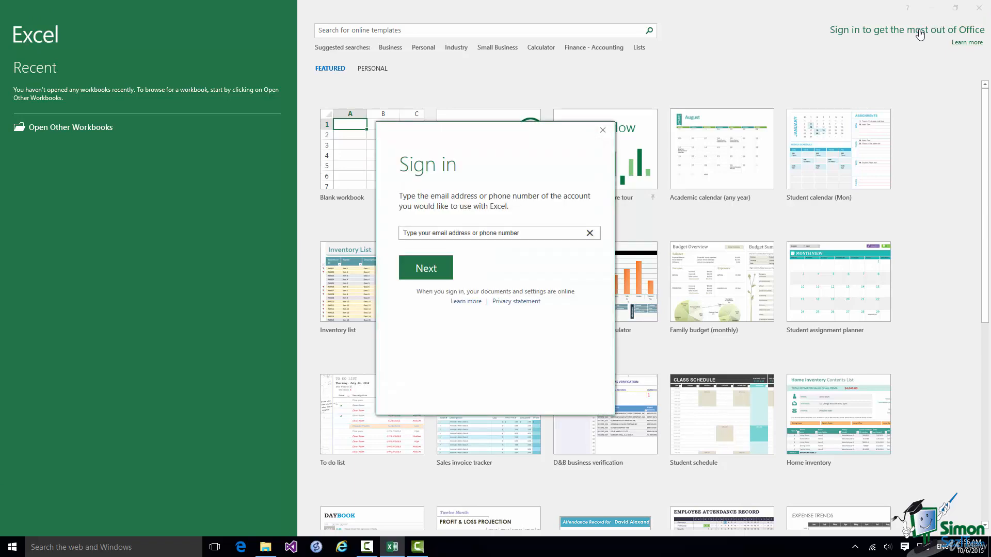
pyautogui.click(426, 269)
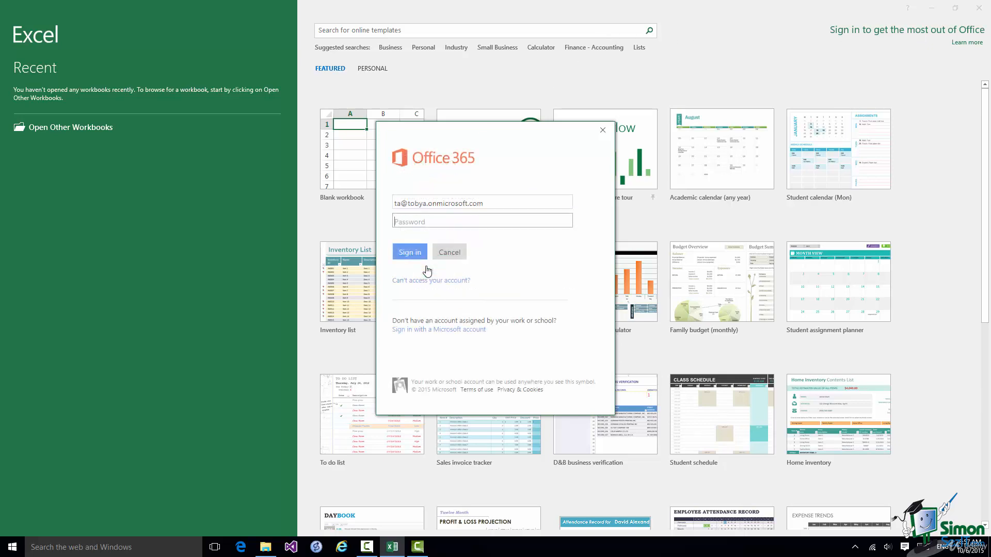
pyautogui.write('•••••••••••')
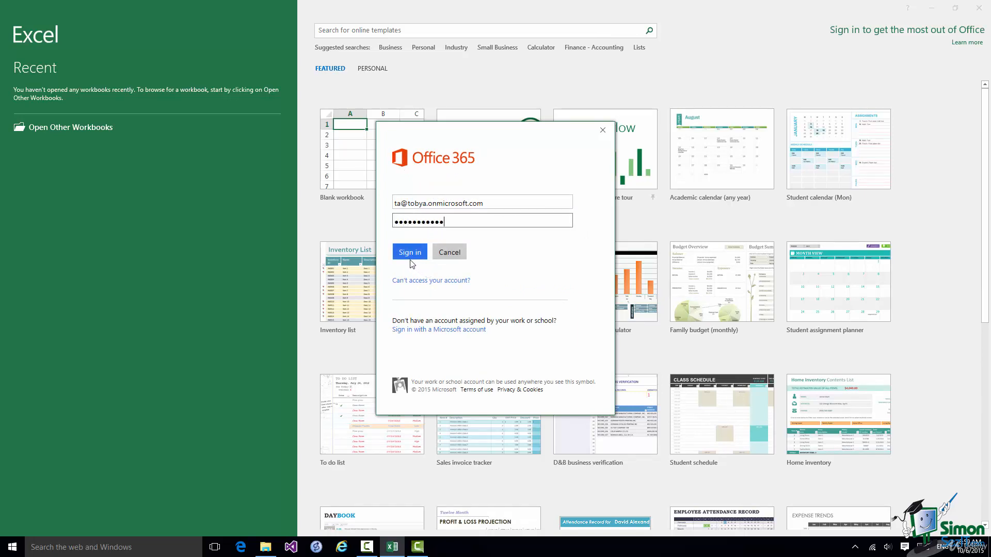
pyautogui.click(408, 253)
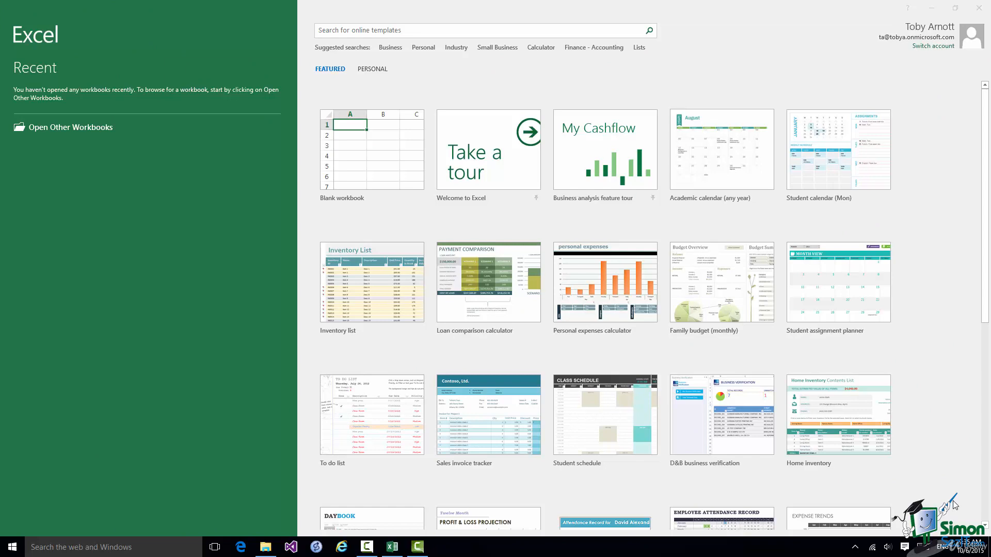
# Make the Excel start screen the active window.
pyautogui.click(382, 165)
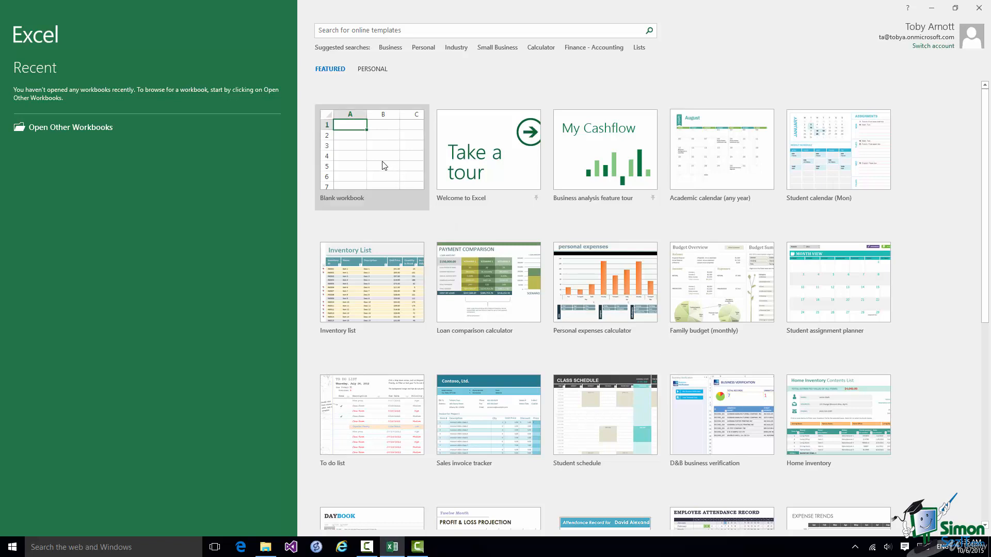
# Create Book1 from the Blank workbook tile.
pyautogui.click(383, 165)
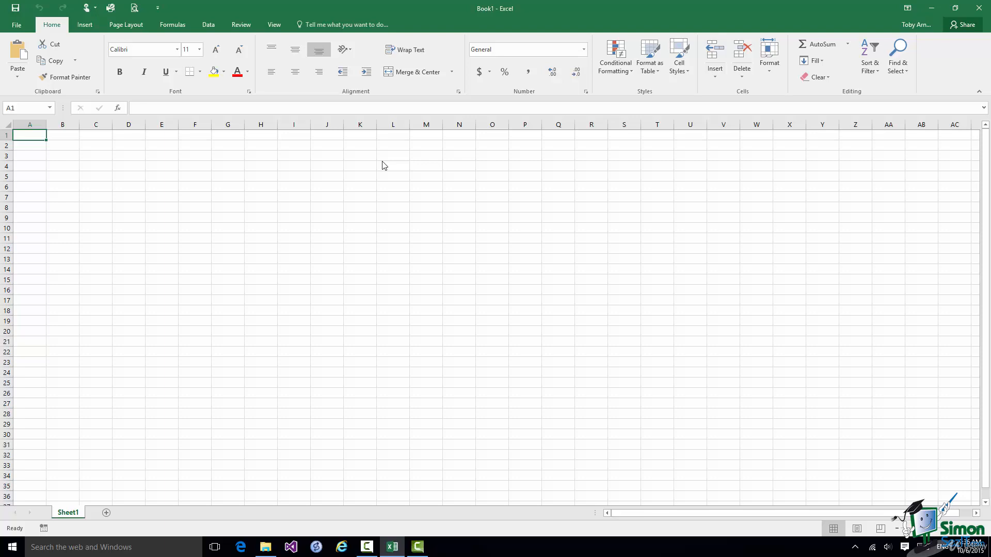
# Set Touch/Mouse Mode to Mouse for compact ribbon spacing.
pyautogui.click(95, 8)
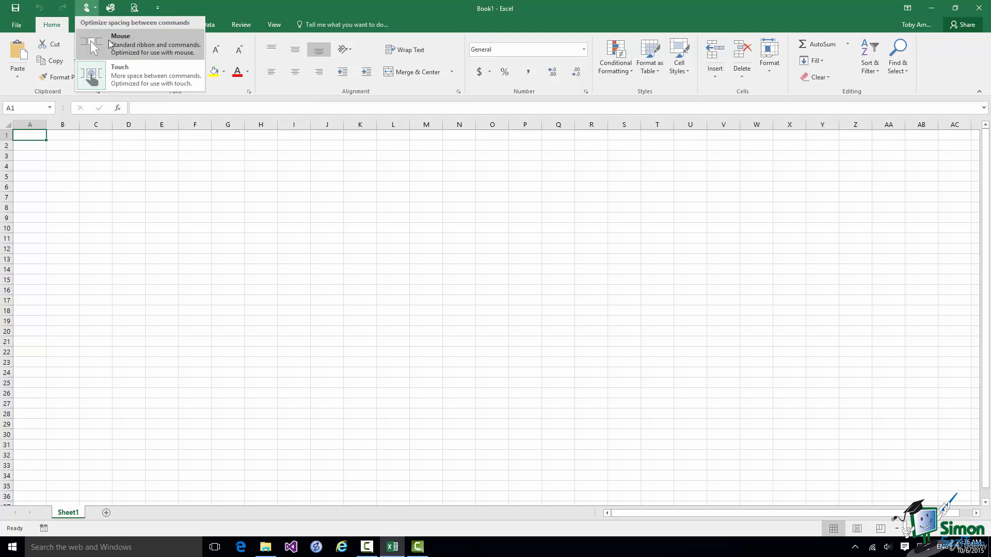
pyautogui.click(110, 43)
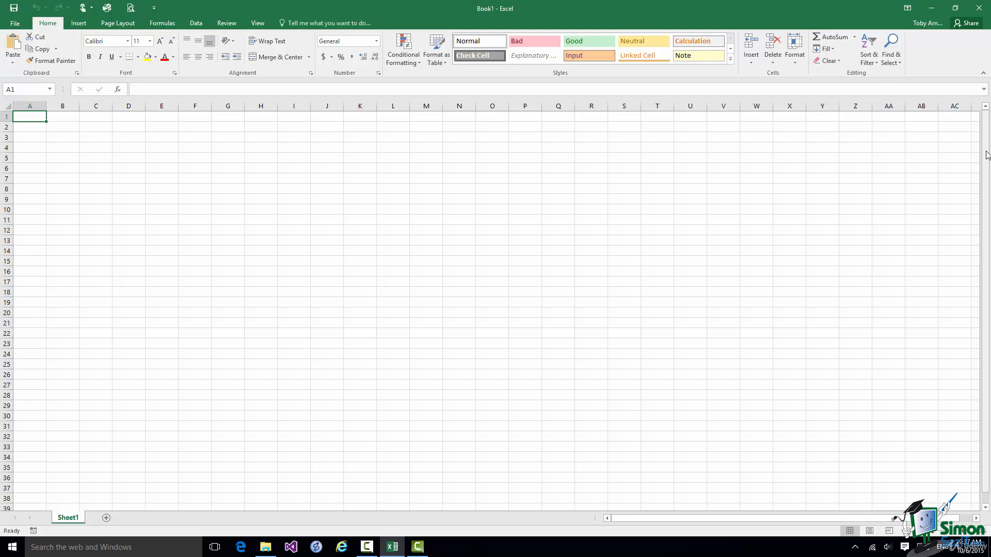
pyautogui.moveTo(987, 155); pyautogui.dragTo(974, 217)
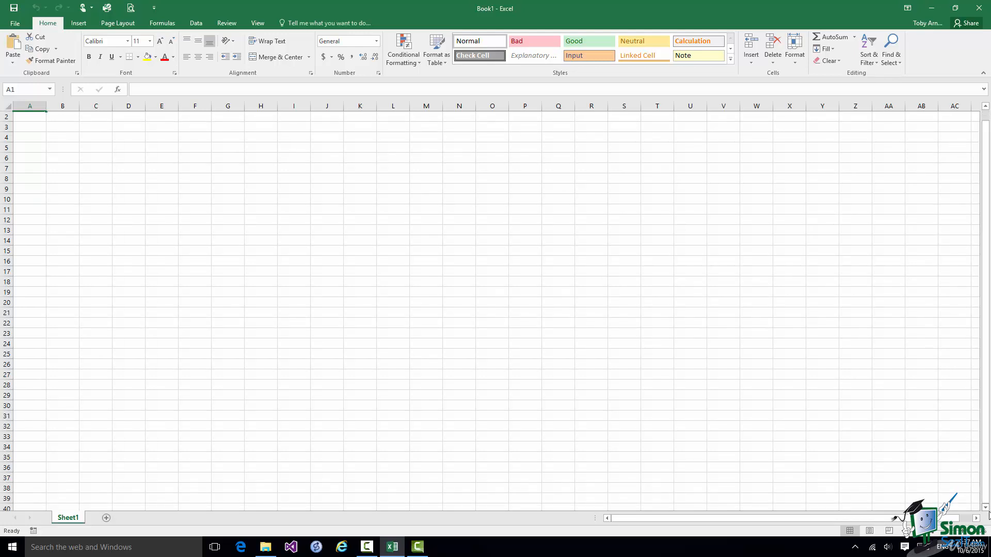
pyautogui.scroll(-7, 988, 514)
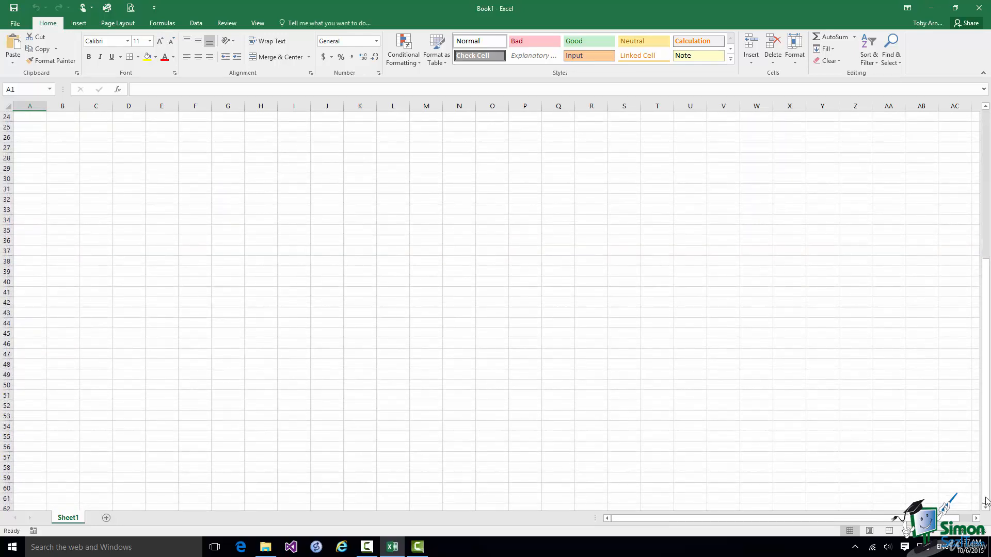
pyautogui.moveTo(986, 478); pyautogui.dragTo(989, 289)
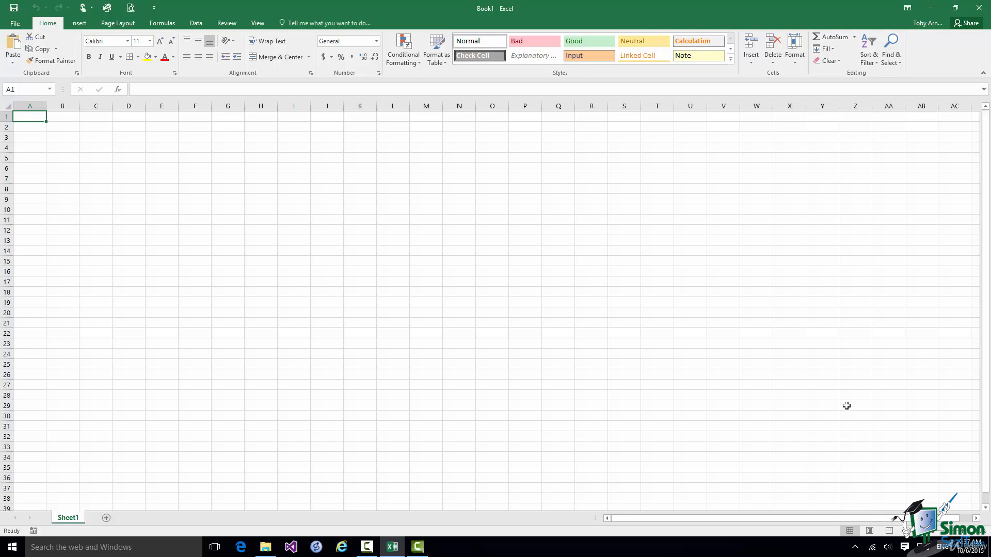
pyautogui.click(976, 518)
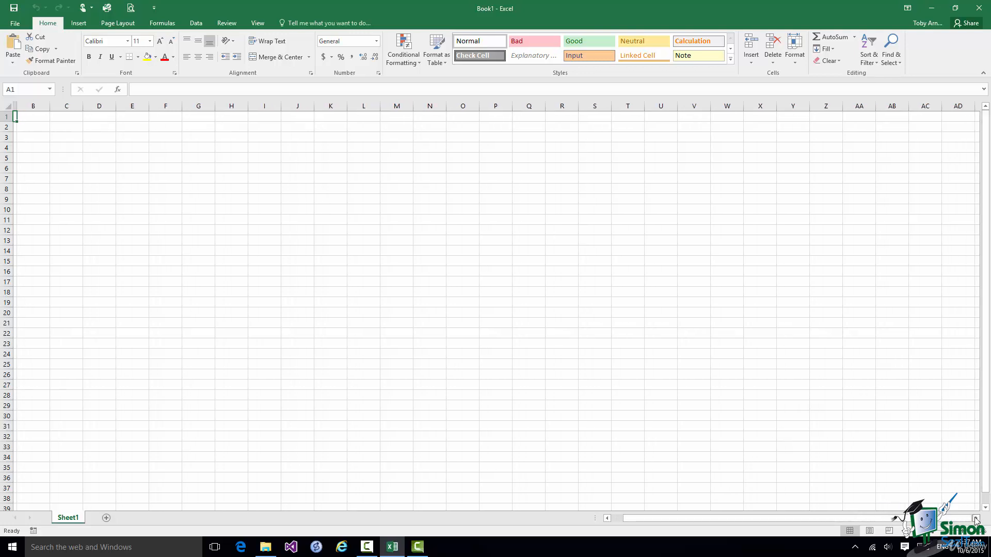
pyautogui.click(975, 518)
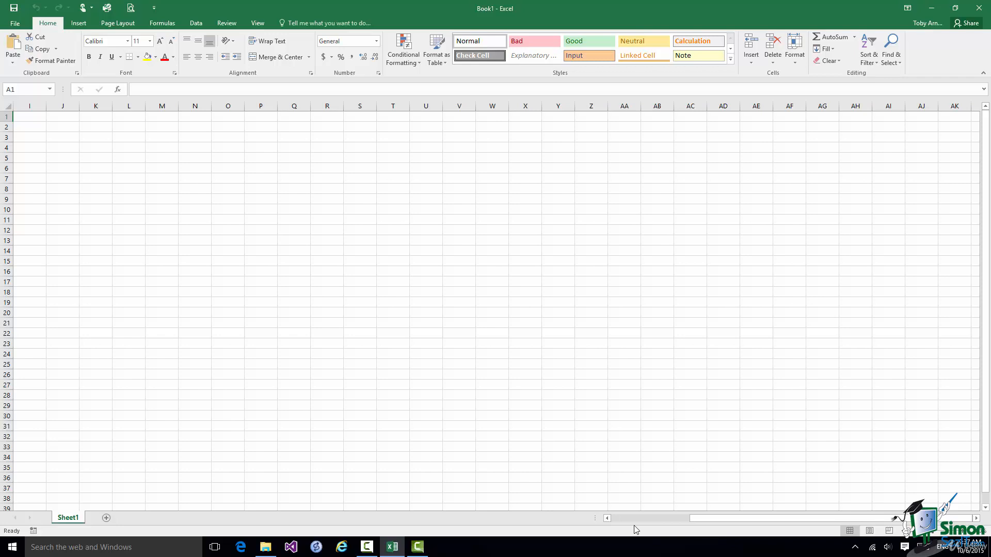
pyautogui.click(607, 518)
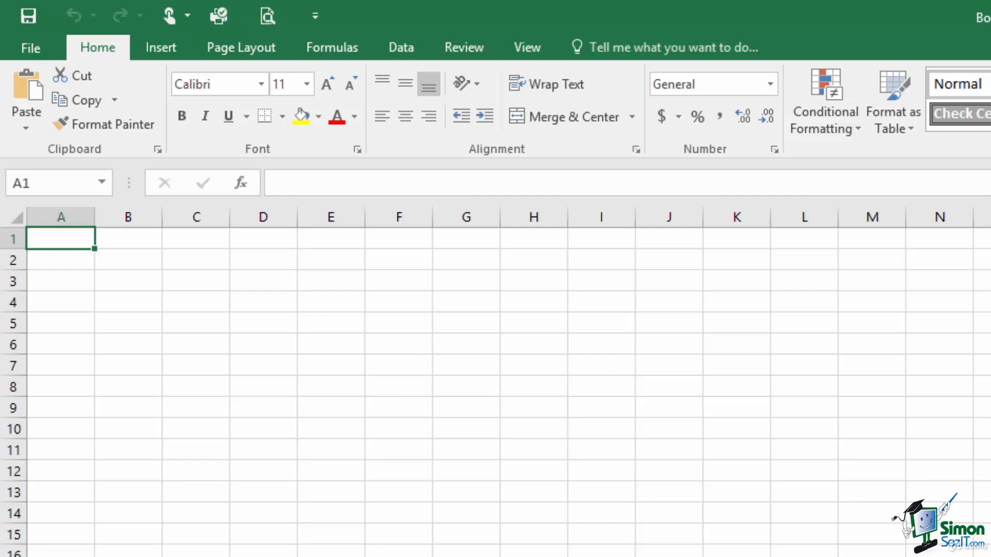
# Select cell L5, then make G7 the active cell.
pyautogui.click(810, 327)
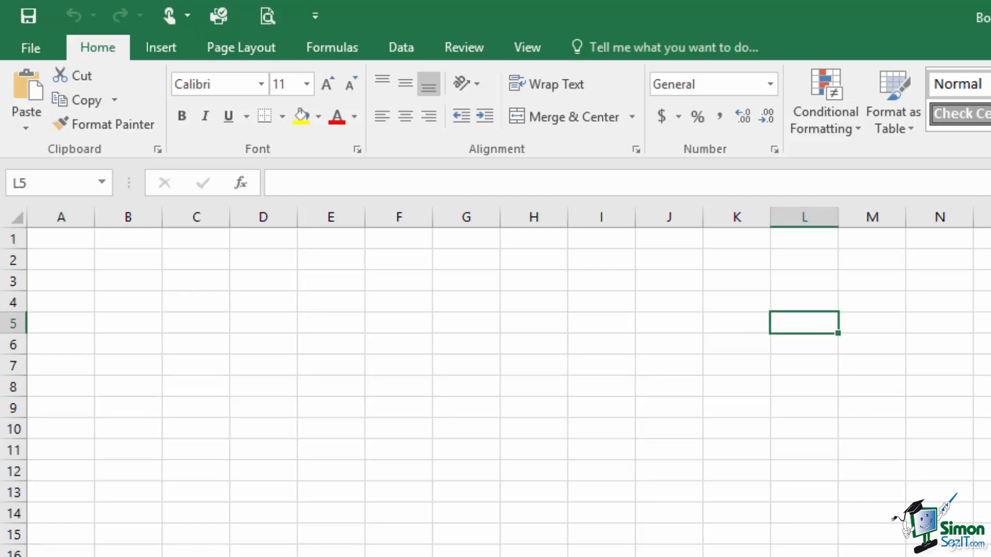
pyautogui.click(450, 363)
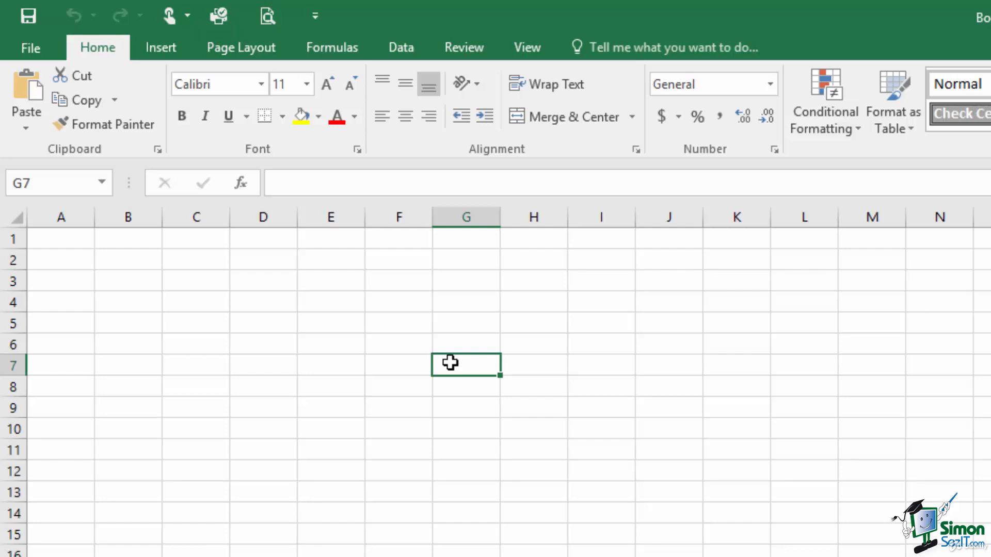
# Enter 23 in G7, 19 in H7 and 62 in I7.
pyautogui.write('23')
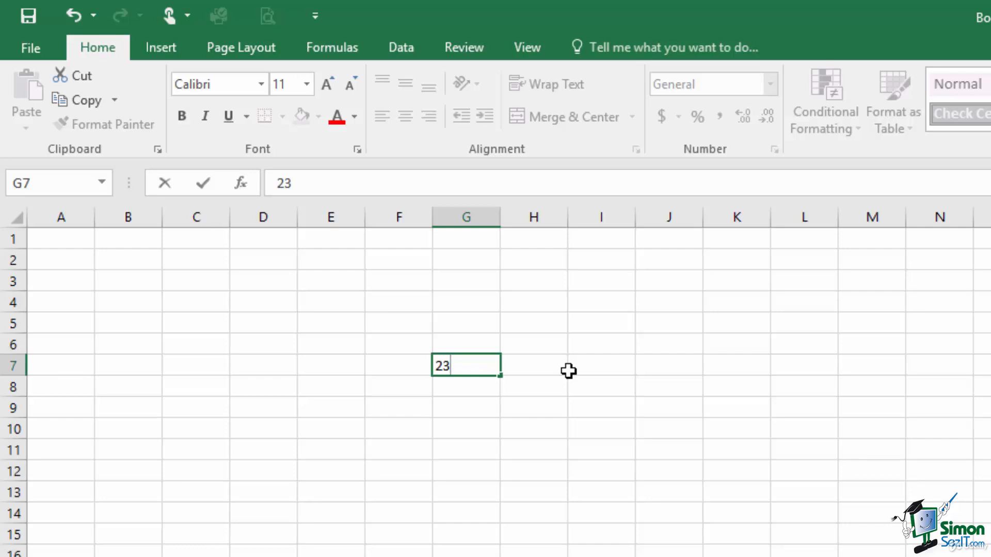
pyautogui.click(521, 366)
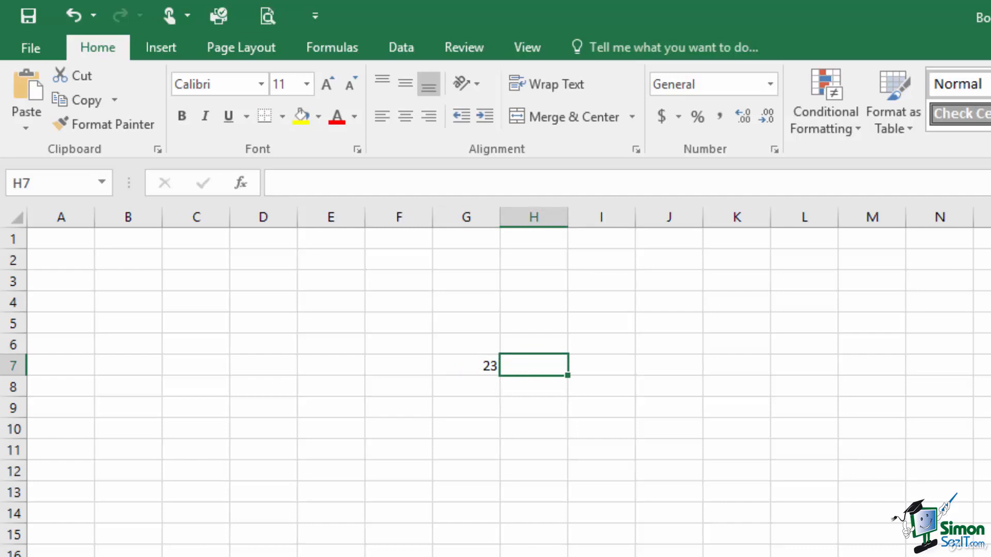
pyautogui.write('19')
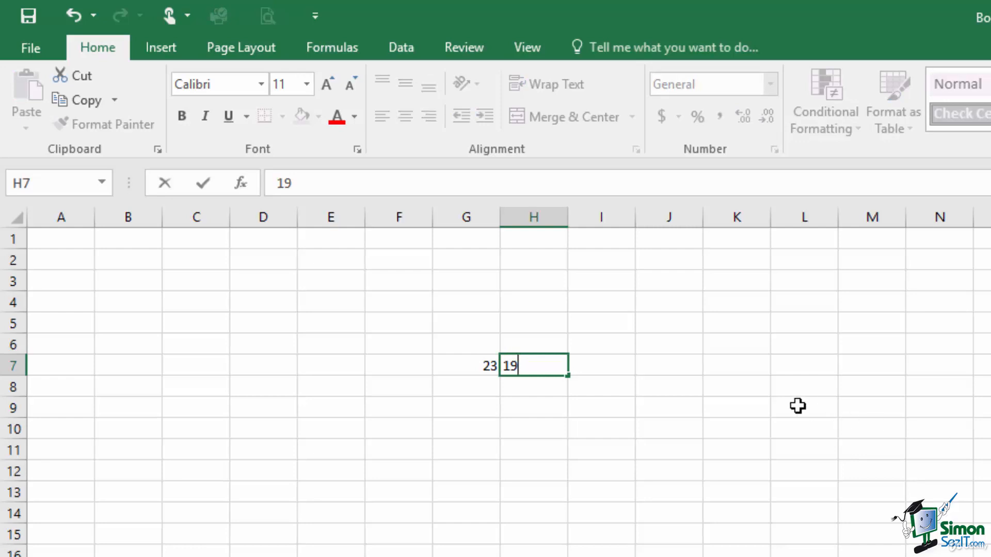
pyautogui.click(601, 363)
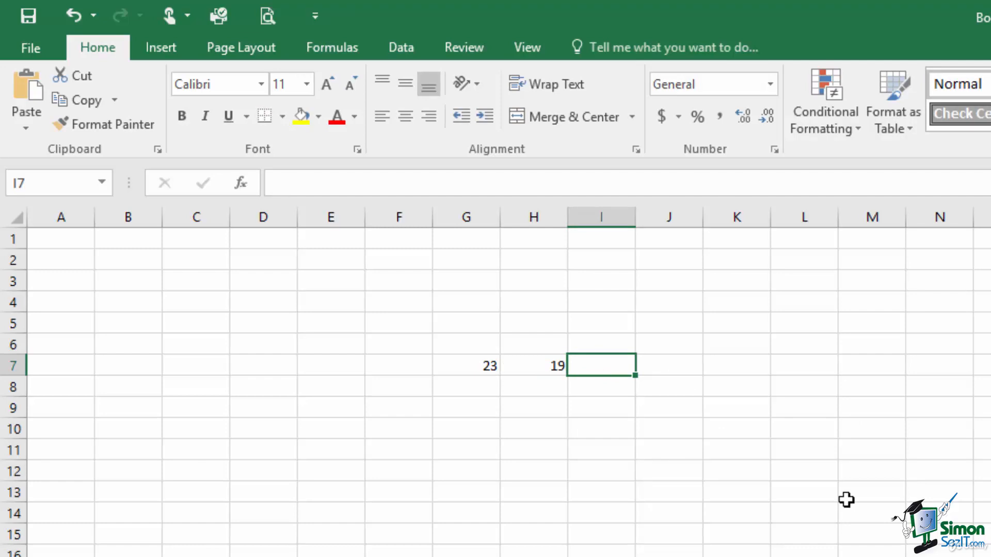
pyautogui.write('62')
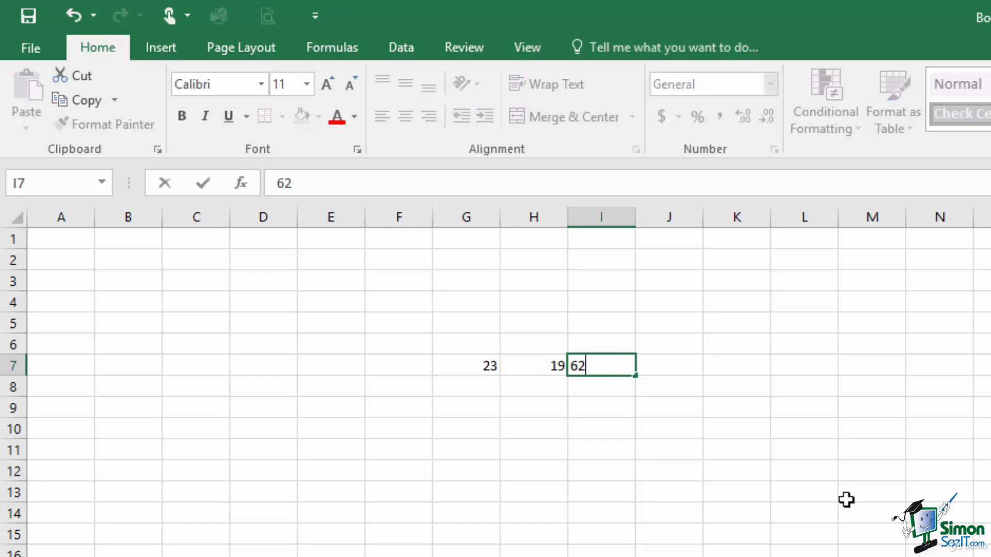
pyautogui.click(666, 368)
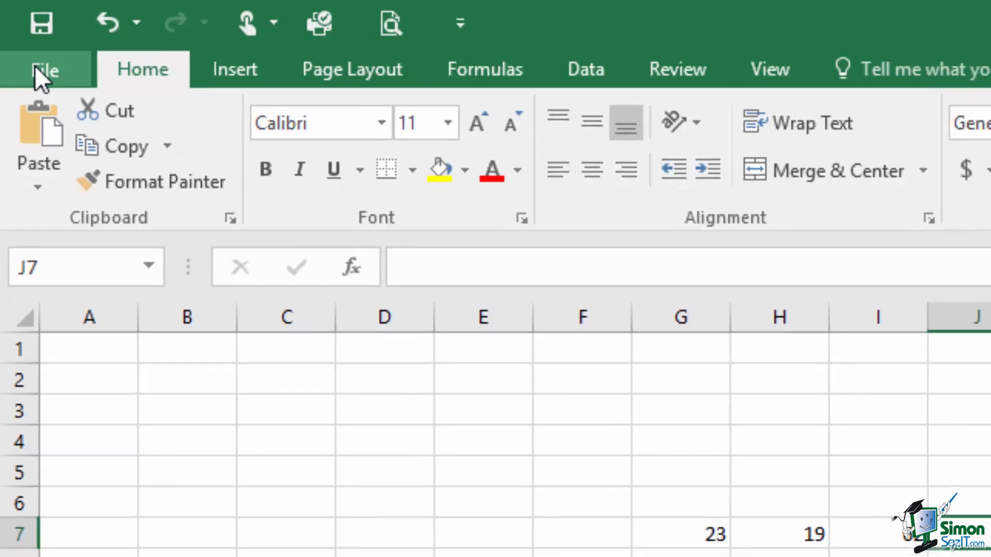
# Go to the File backstage and choose Save As for Book1.
pyautogui.click(37, 70)
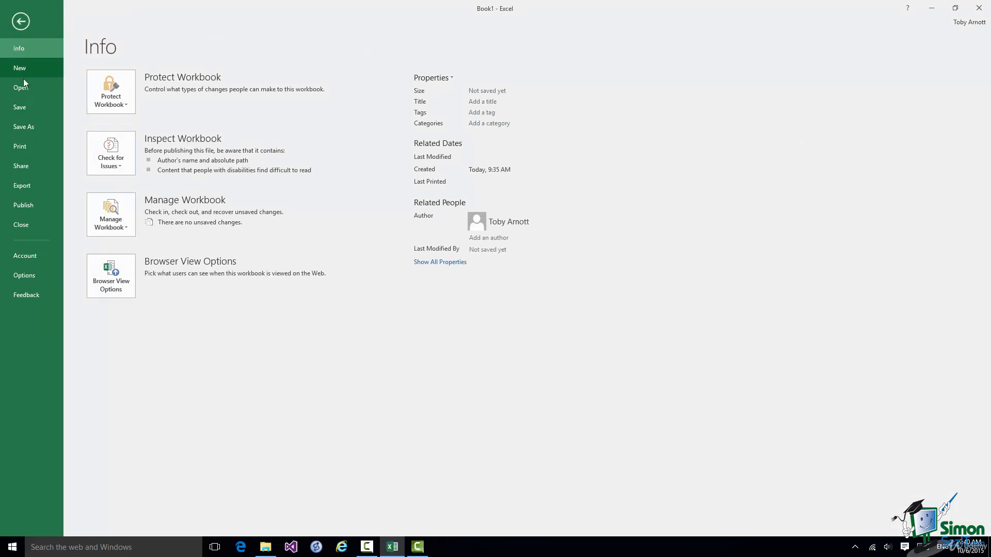
pyautogui.click(30, 130)
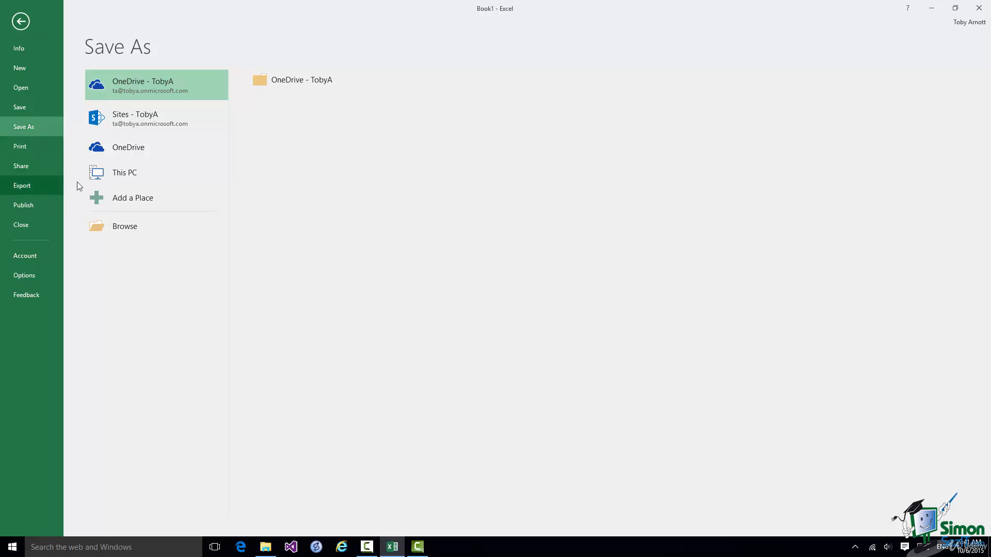
# Preview the Sites, OneDrive and This PC locations, then open the Save As dialog via Browse.
pyautogui.click(134, 116)
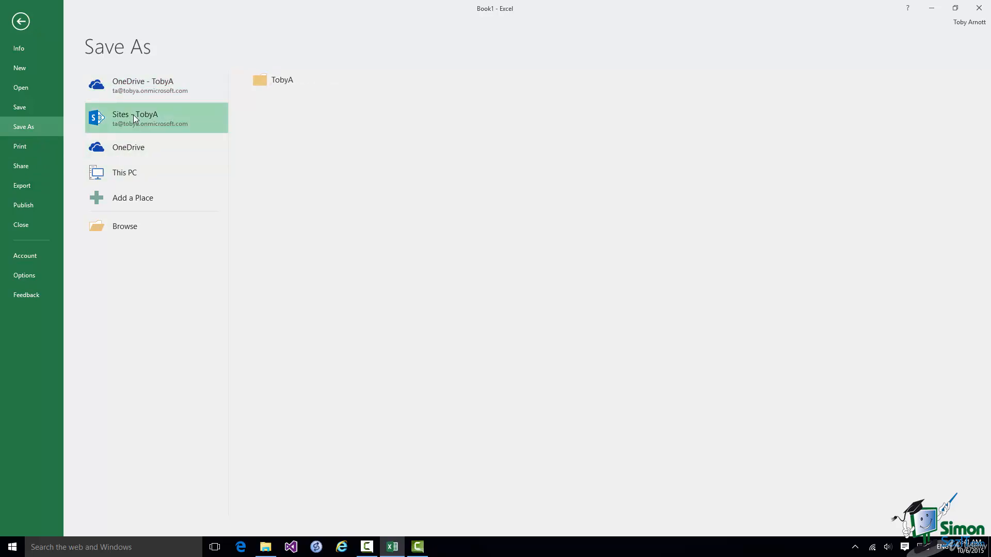
pyautogui.click(133, 148)
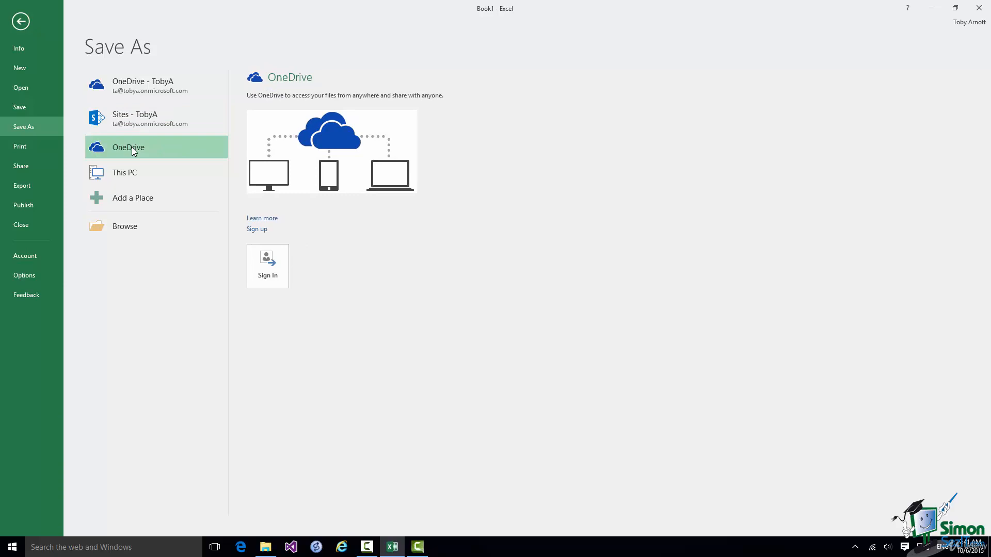
pyautogui.click(128, 177)
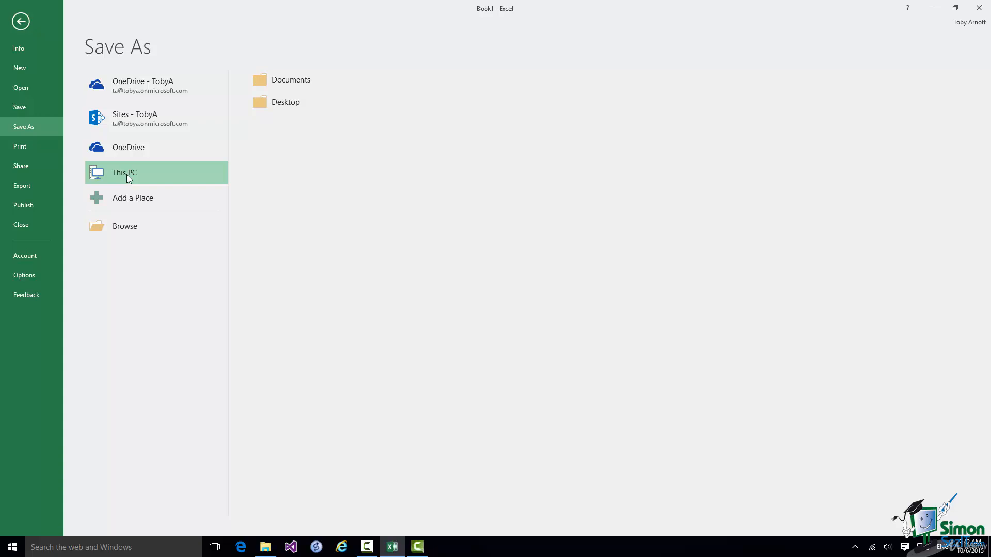
pyautogui.click(126, 228)
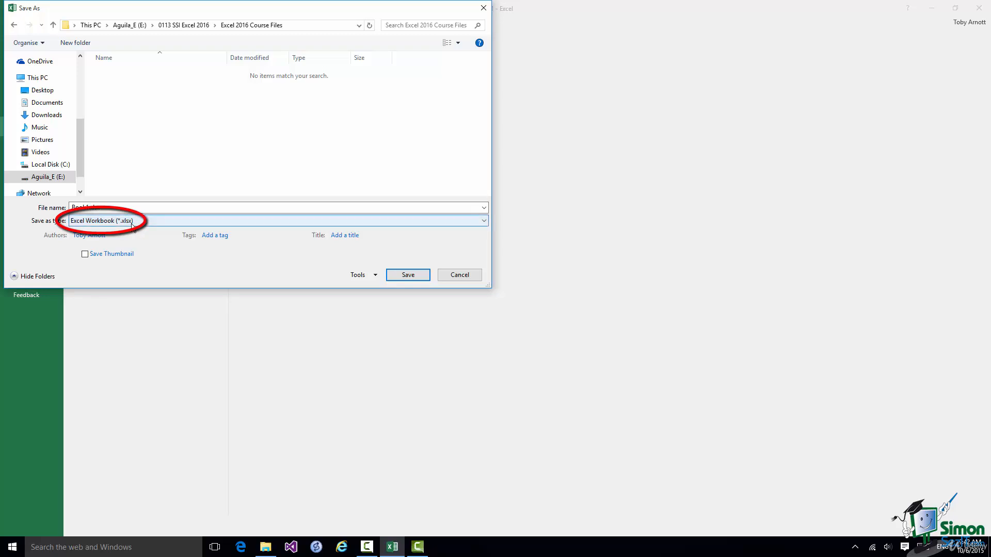
# Change the file name from Book1 to 'Demo 1' and save it in Excel 2016 Course Files.
pyautogui.doubleClick(88, 207)
pyautogui.click(88, 207)
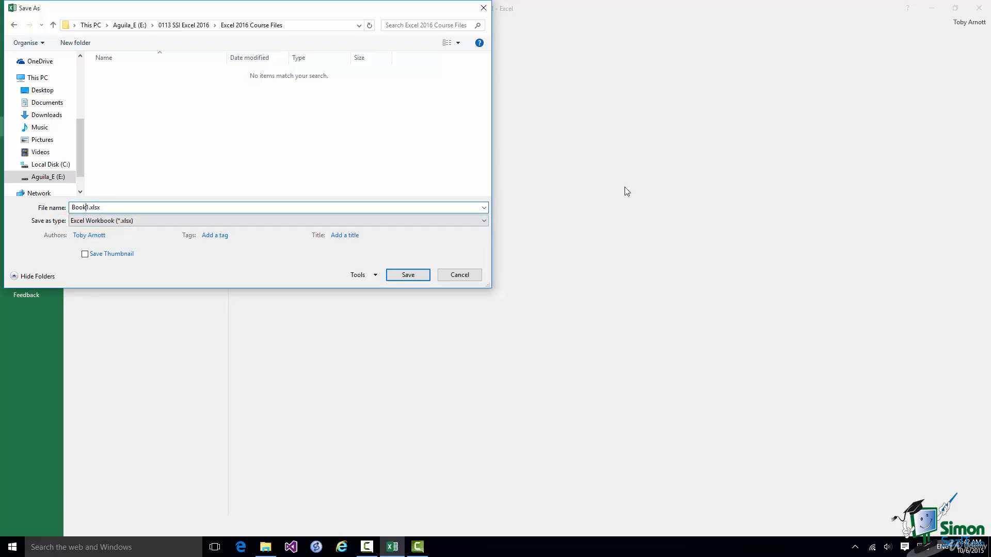
pyautogui.press('BackSpace')
pyautogui.press('BackSpace')
pyautogui.press('BackSpace')
pyautogui.press('BackSpace')
pyautogui.write('Demo')
pyautogui.click(408, 277)
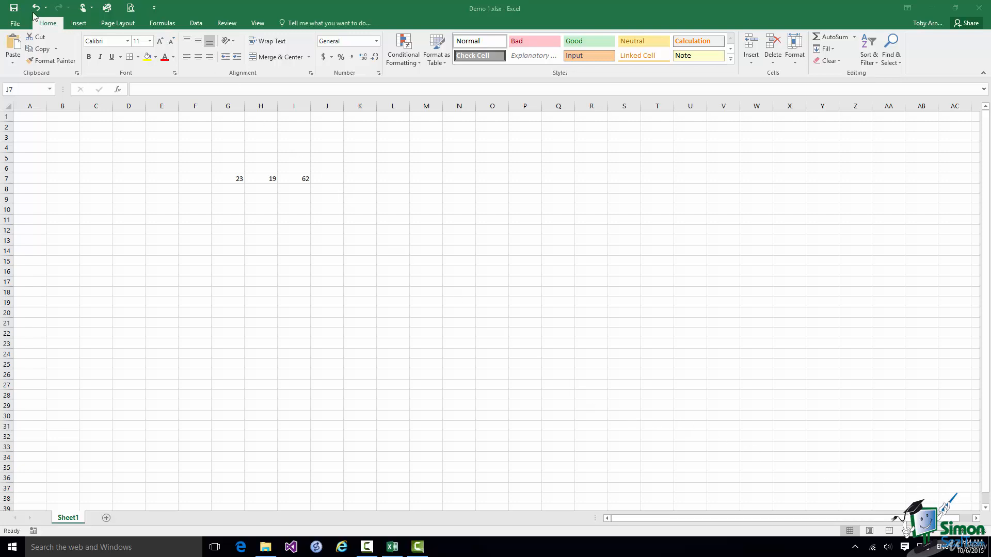
# Close Demo 1.xlsx from the File Backstage view, leaving Excel running.
pyautogui.click(15, 23)
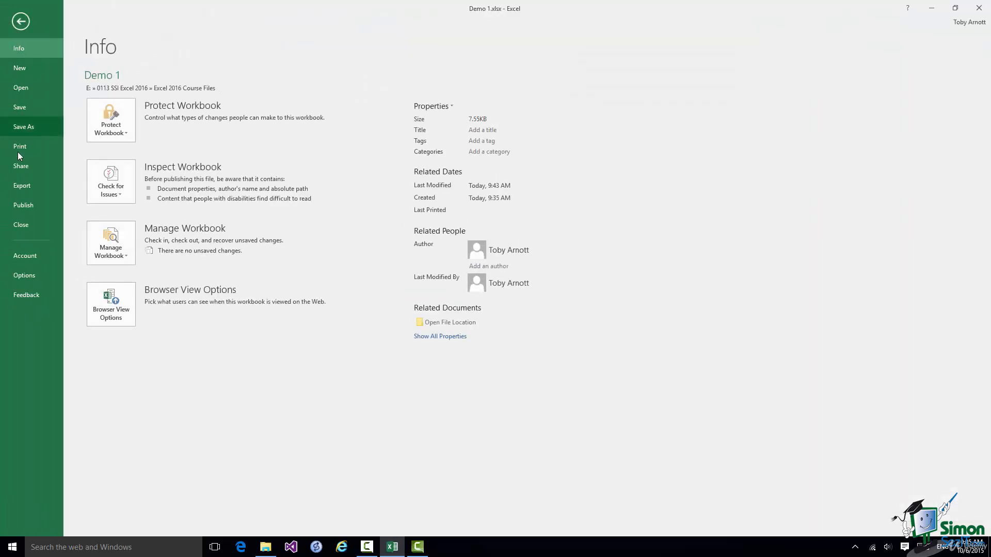
pyautogui.click(21, 228)
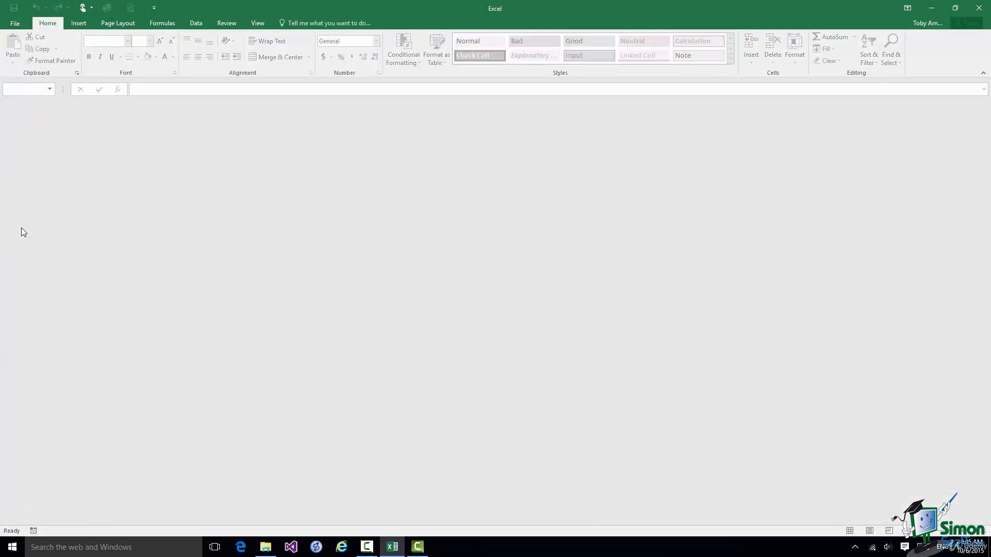
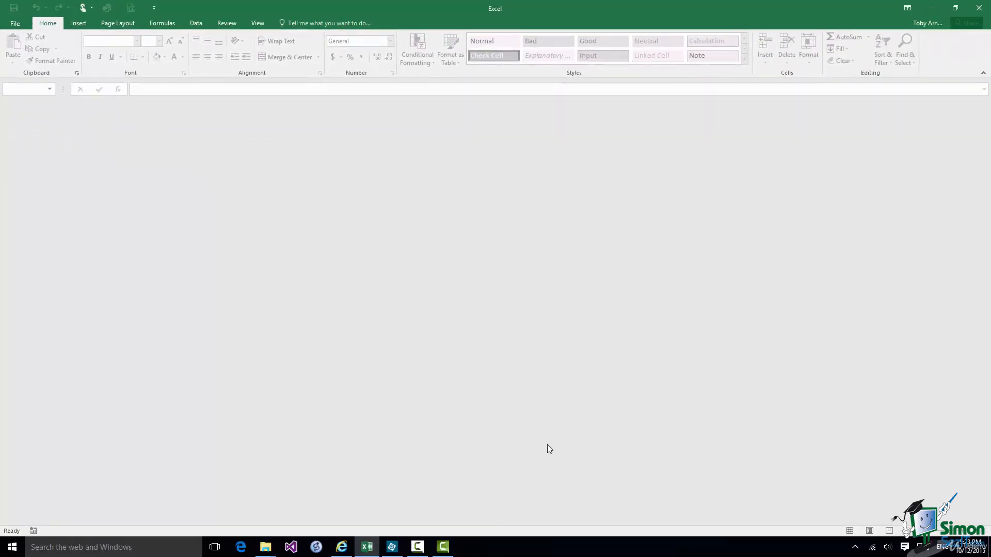
# Reopen Demo 1.xlsx from the recent workbooks list, showing 23, 79, 62 and 164 in row 7.
pyautogui.click(15, 24)
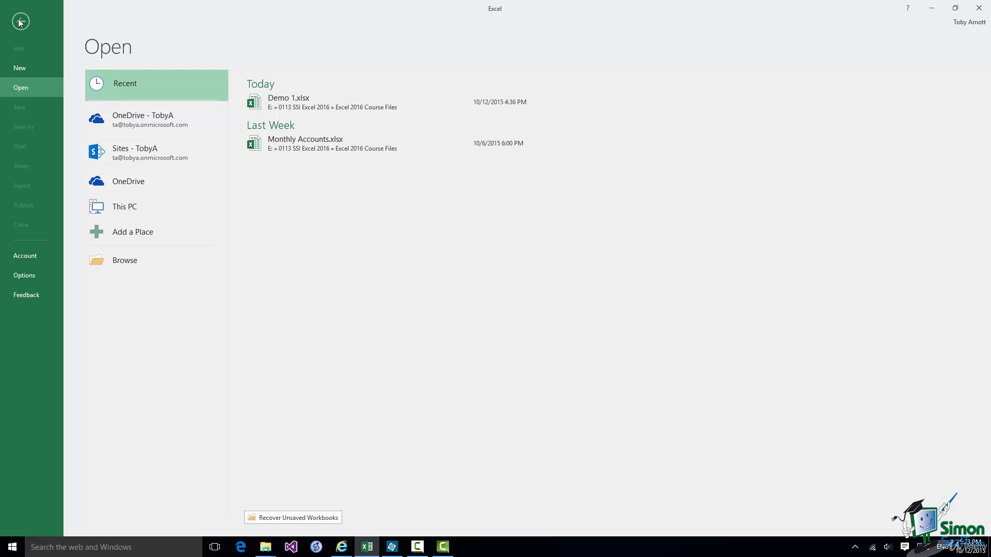
pyautogui.click(21, 21)
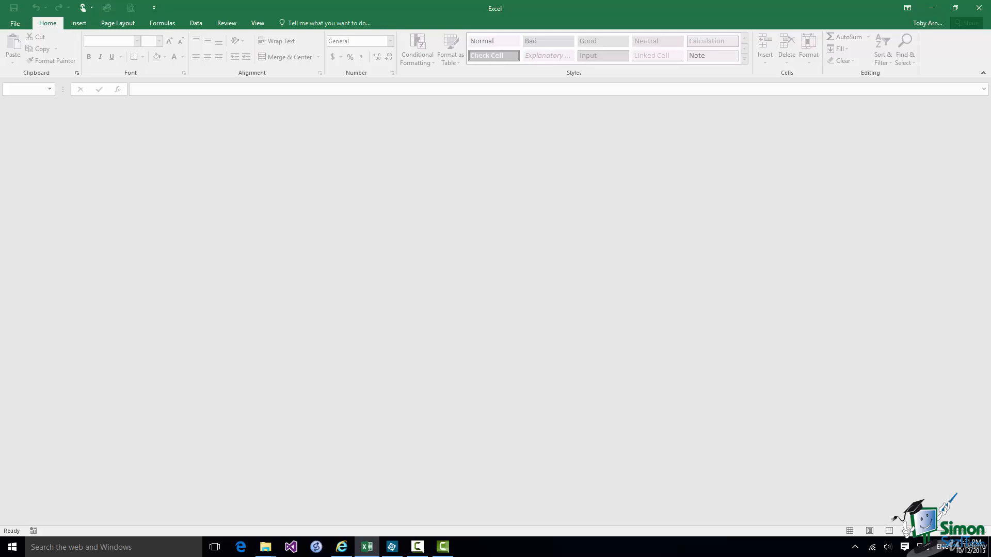
pyautogui.click(13, 23)
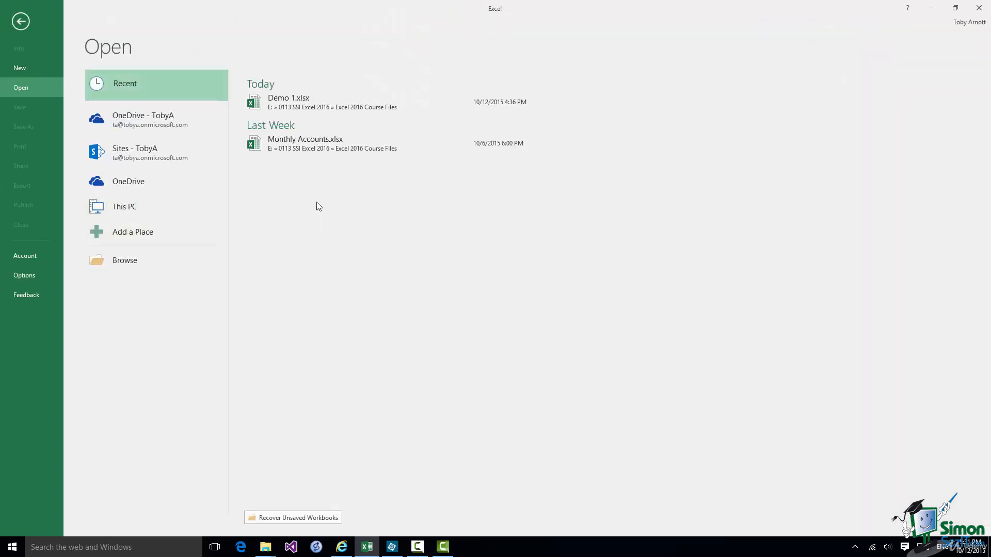
pyautogui.click(323, 104)
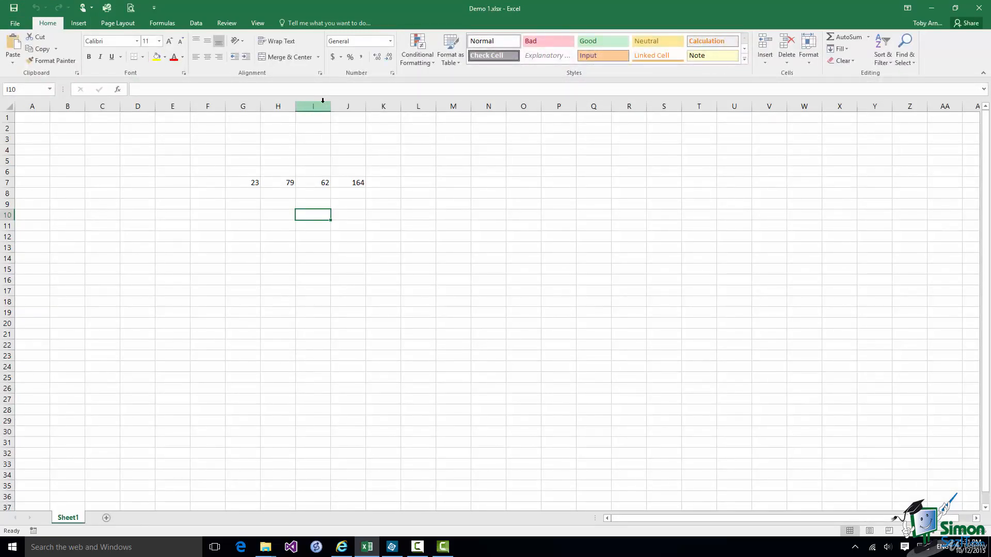
pyautogui.click(81, 25)
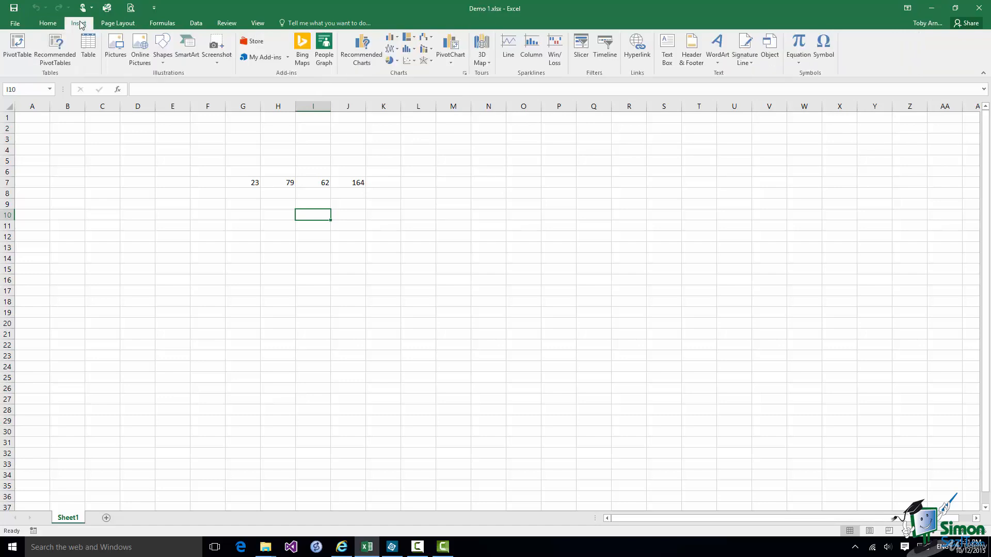
pyautogui.click(117, 25)
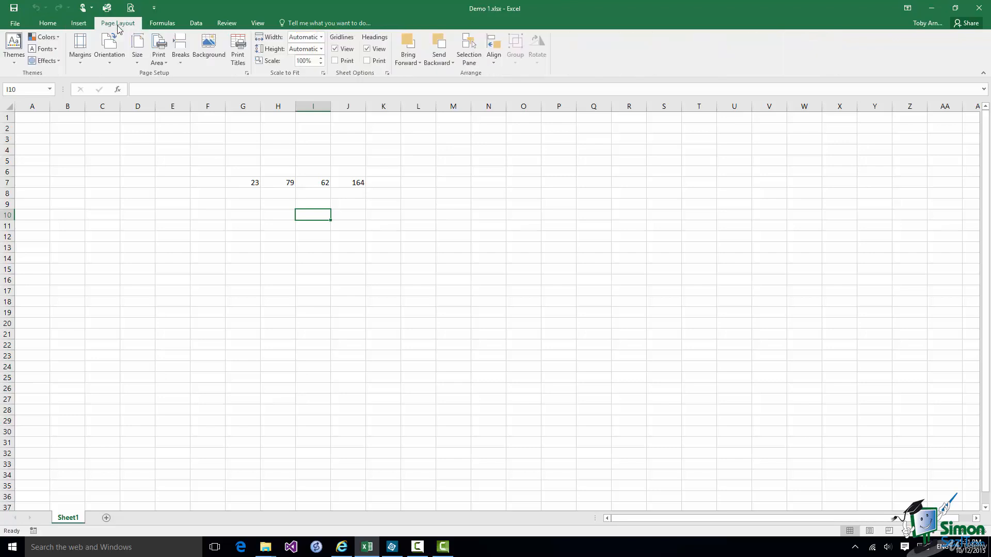
pyautogui.click(162, 26)
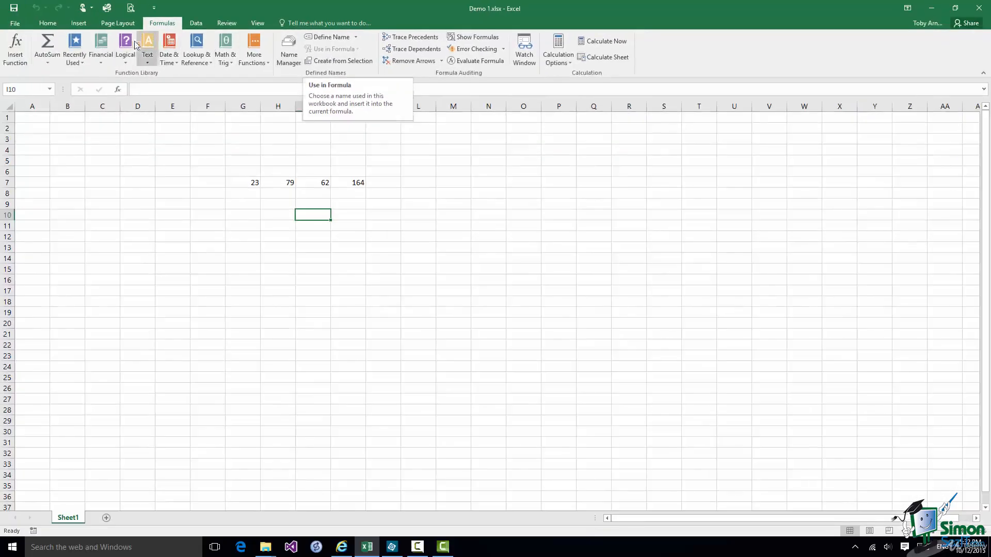
pyautogui.click(50, 23)
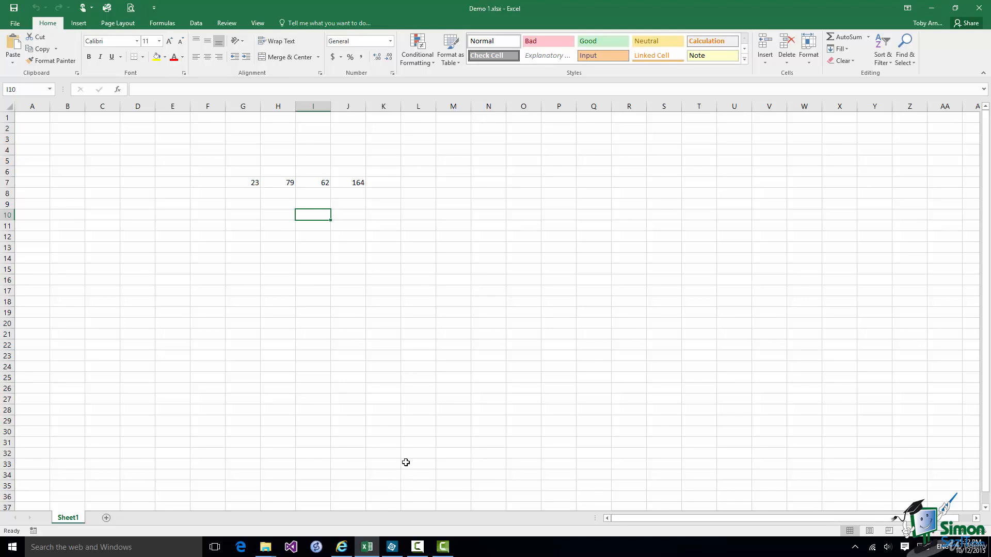
# Enter Hello in cell I10 and format it bold.
pyautogui.write('H')
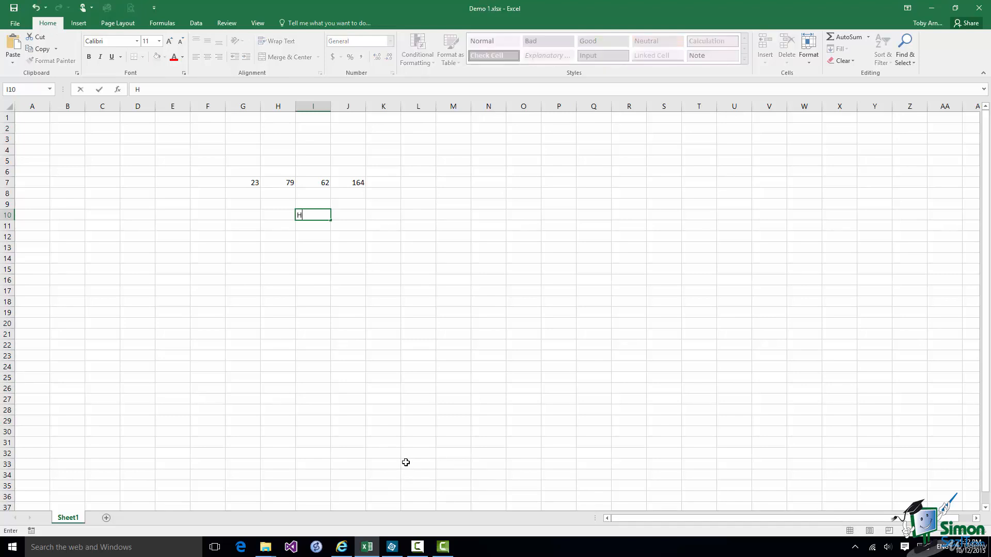
pyautogui.write('ello')
pyautogui.click(100, 90)
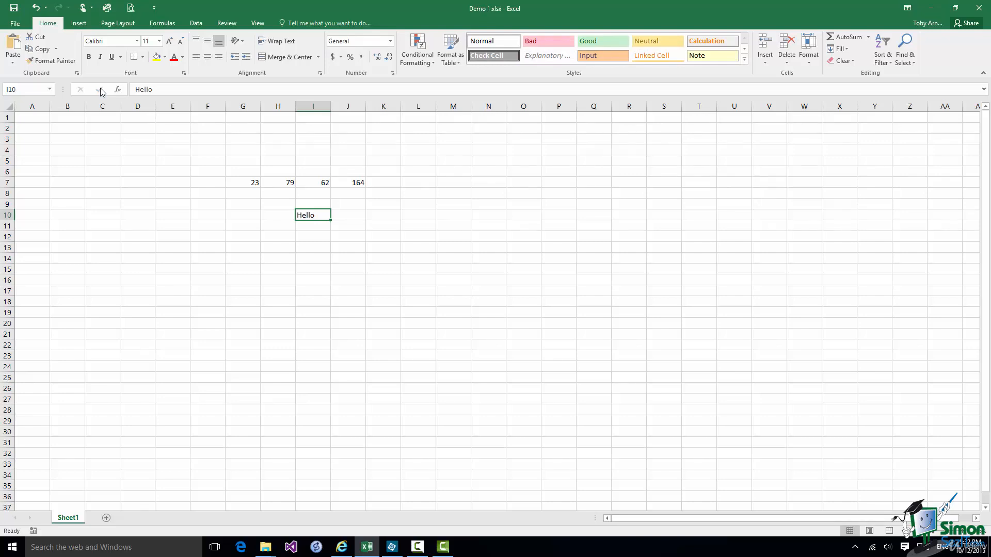
pyautogui.click(90, 59)
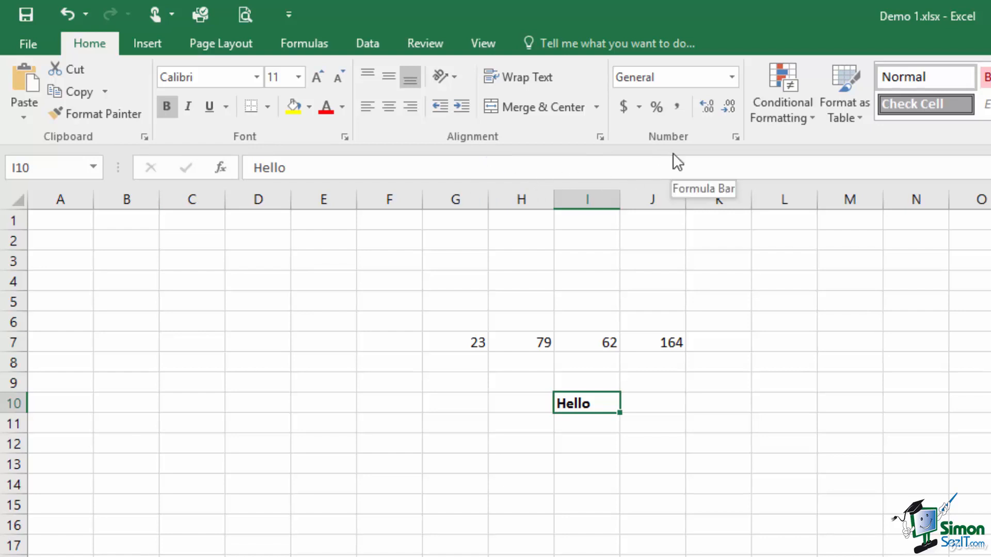
pyautogui.click(136, 42)
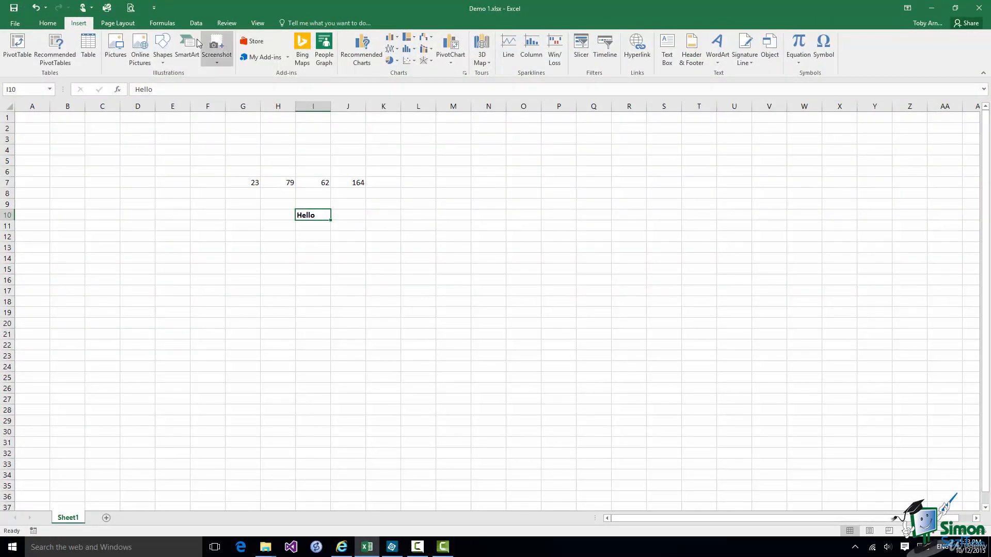
pyautogui.click(123, 26)
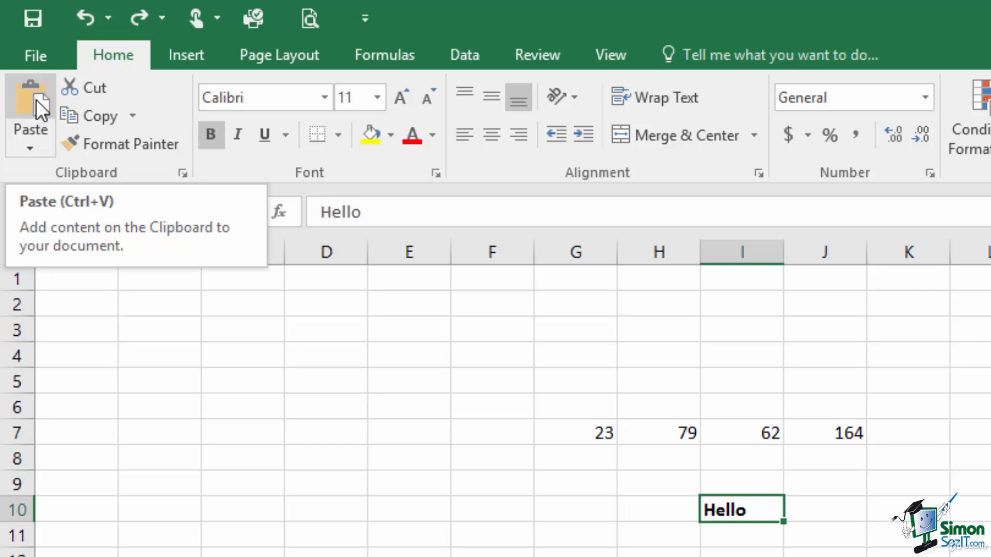
pyautogui.click(41, 142)
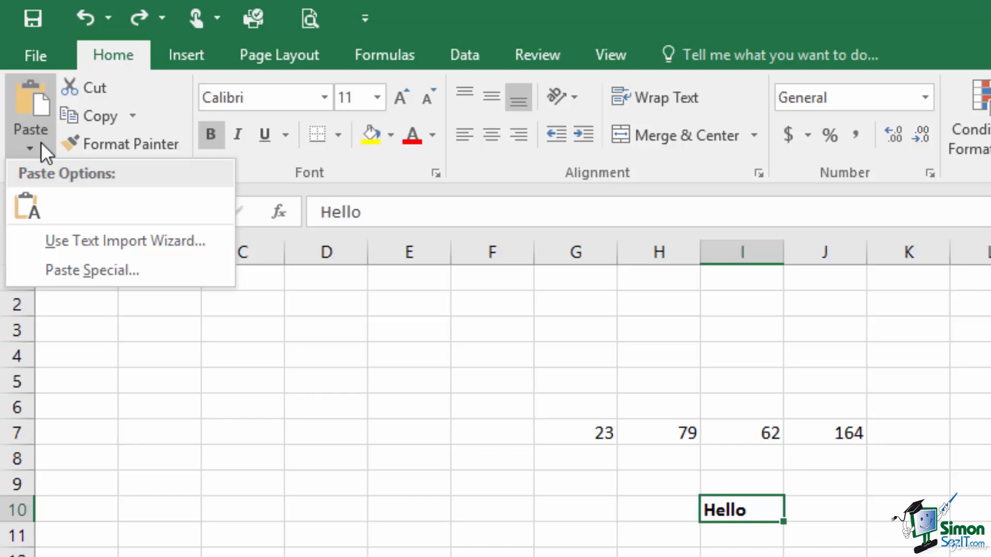
pyautogui.click(99, 89)
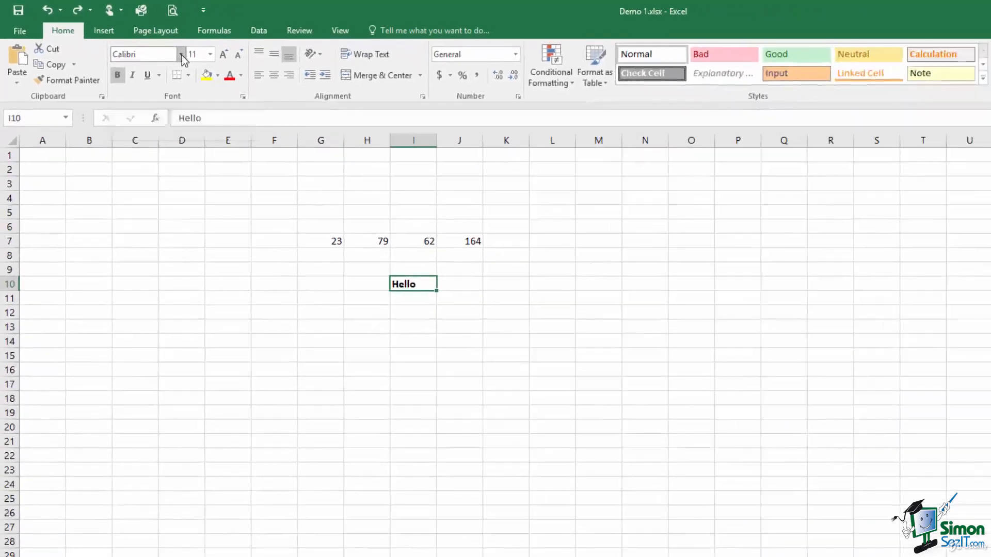
# Set Hello's font size to 12 from the size list, then to 13.
pyautogui.click(182, 55)
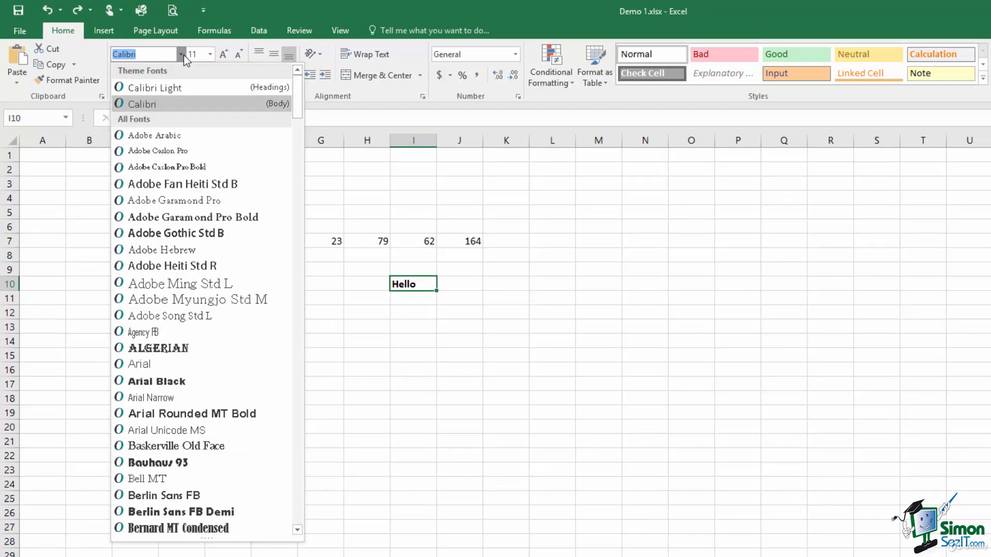
pyautogui.click(209, 54)
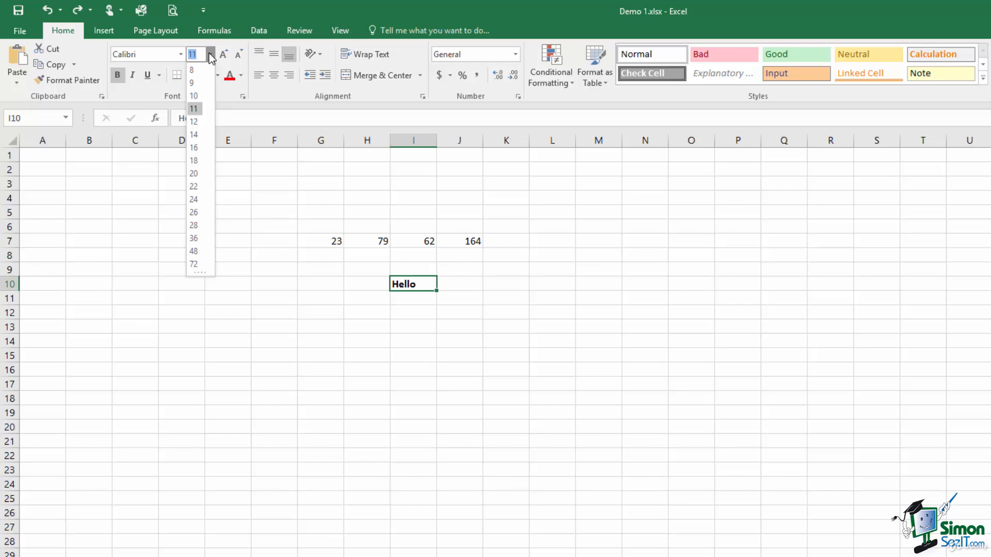
pyautogui.click(194, 122)
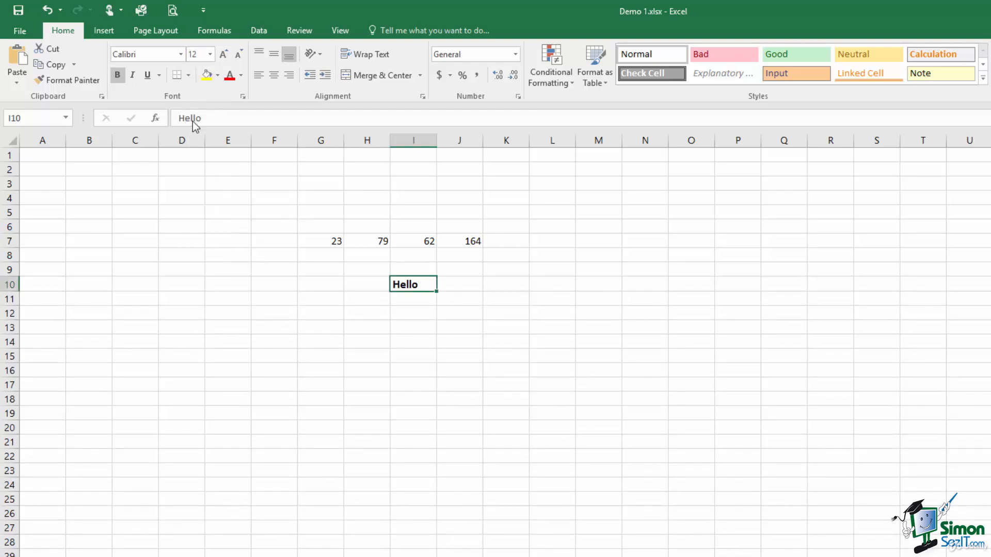
pyautogui.click(196, 55)
pyautogui.write('13')
pyautogui.press('Return')
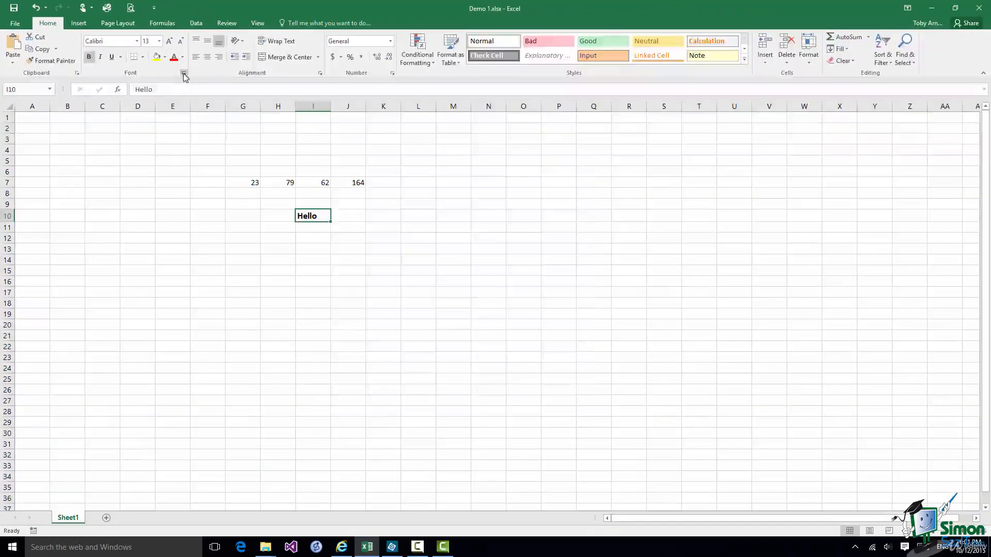
# Open the Format Cells Font settings, showing Calibri Bold at size 13 for Hello.
pyautogui.click(256, 102)
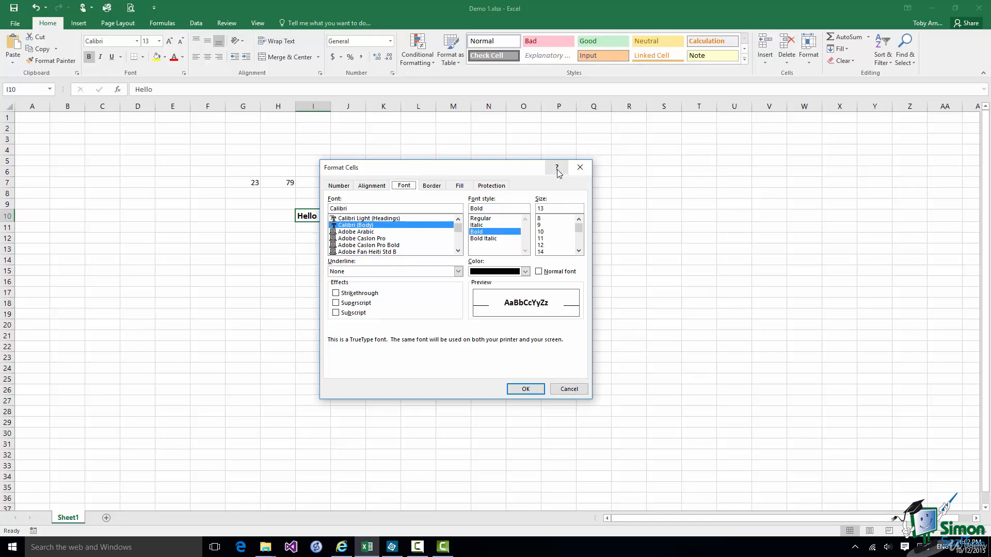
# Cancel Format Cells and open the Conditional Formatting Rules Manager, which lists no rules.
pyautogui.click(572, 391)
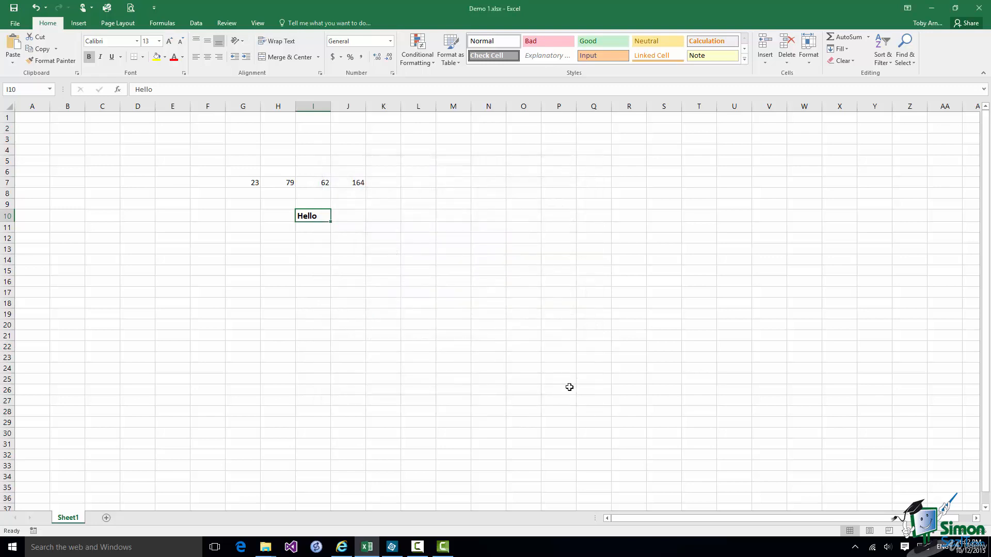
pyautogui.click(419, 49)
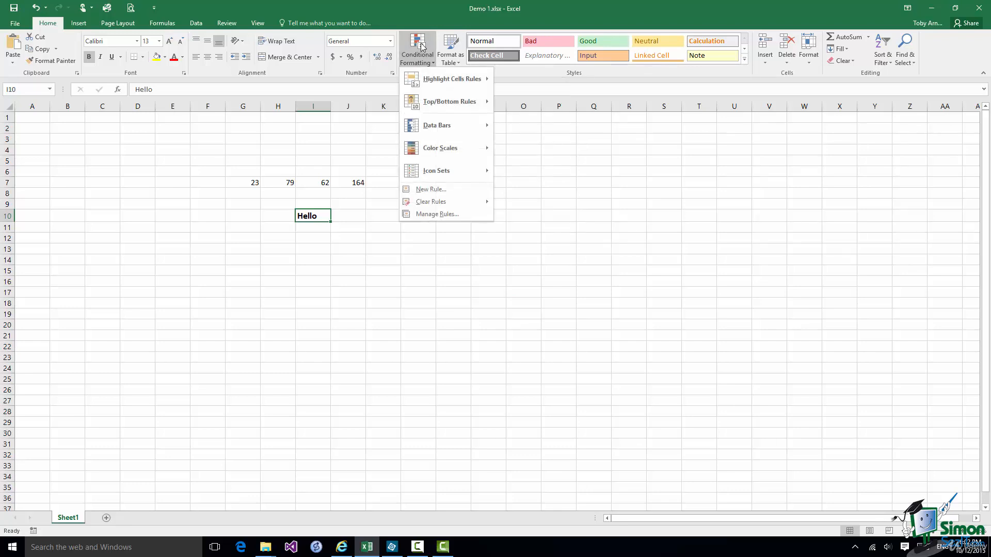
pyautogui.click(437, 215)
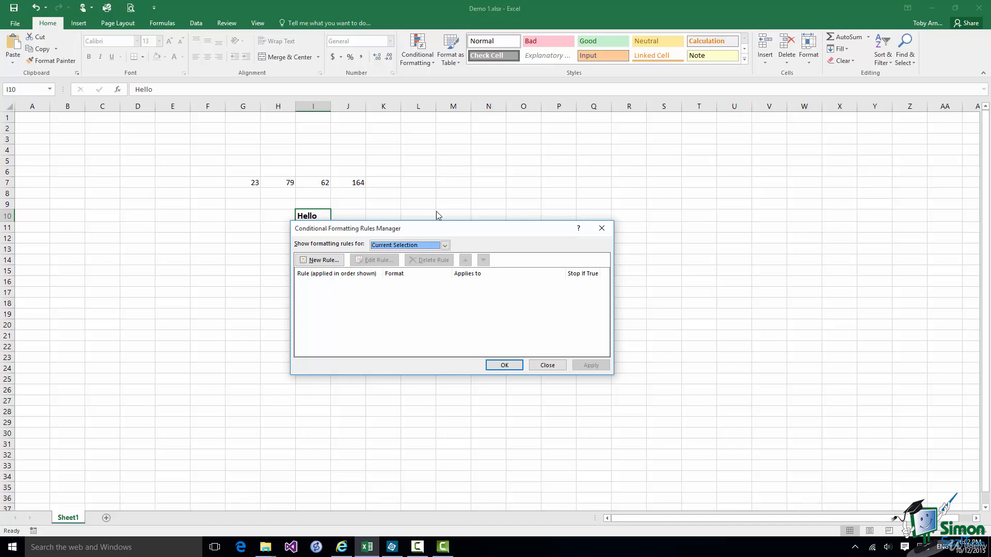
# Close the Conditional Formatting Rules Manager without adding any rules.
pyautogui.click(547, 366)
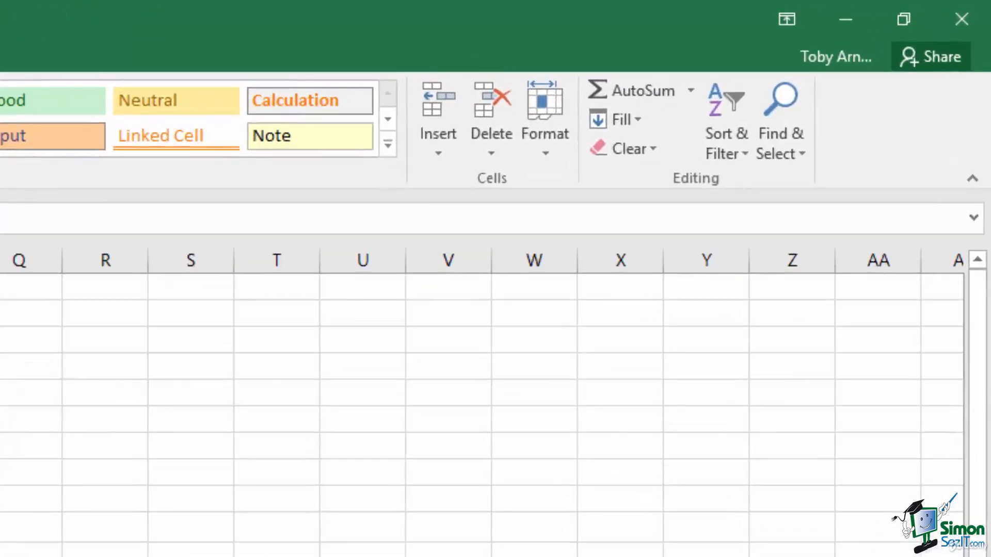
# Switch the ribbon display to Show Tabs so only tab names appear.
pyautogui.click(789, 17)
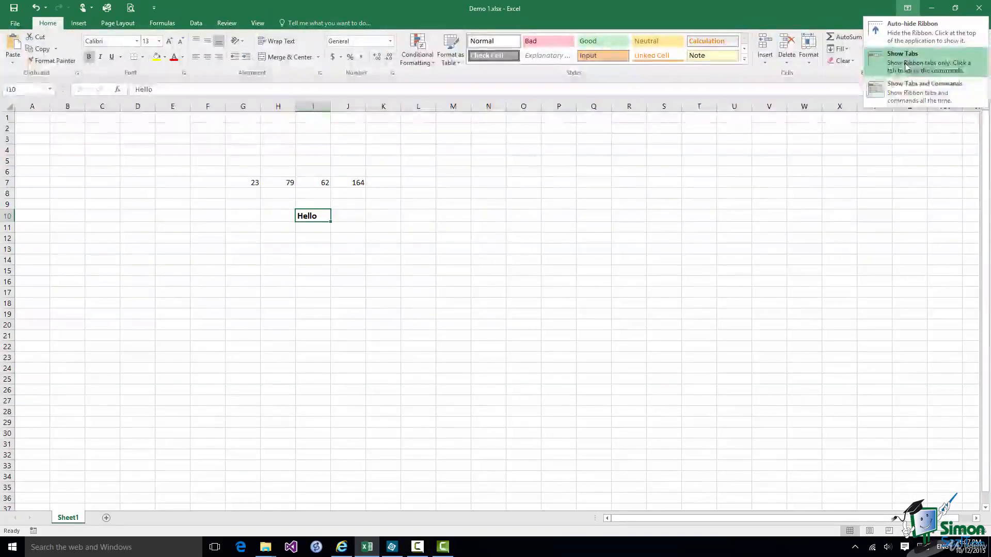
pyautogui.click(906, 67)
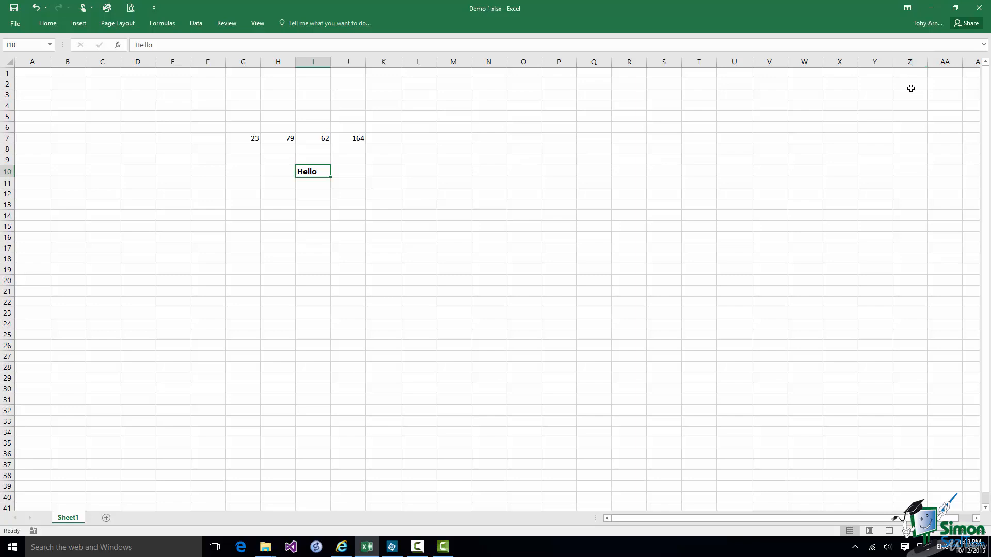
# Add italic and underline to the bold Hello in I10 from the temporarily expanded Home tab.
pyautogui.click(45, 23)
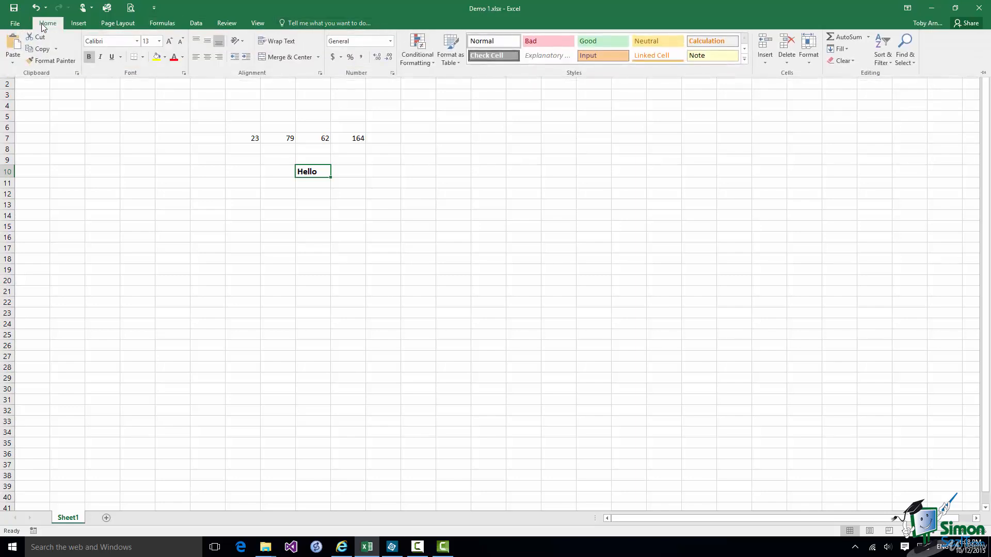
pyautogui.click(101, 57)
pyautogui.click(111, 57)
pyautogui.click(176, 175)
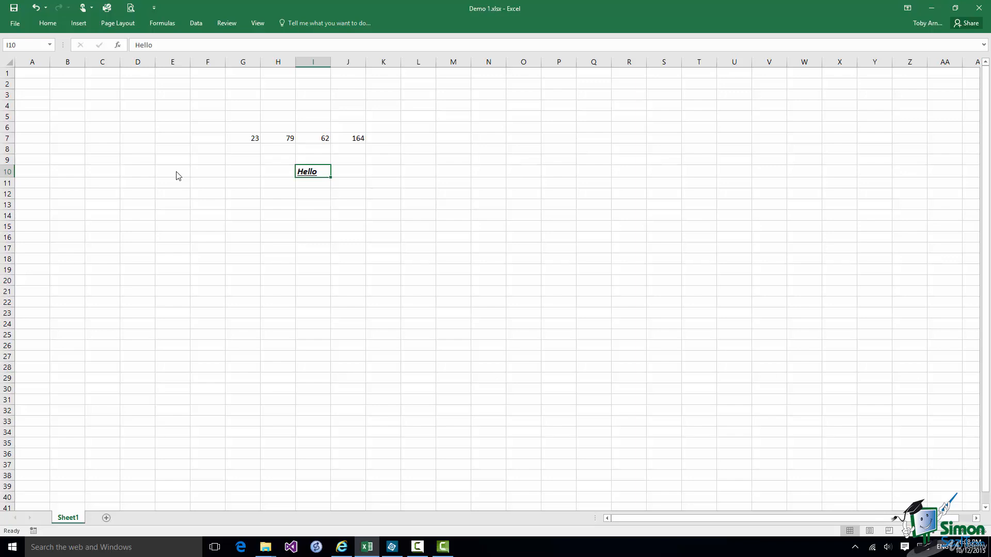
# Try Auto-hide Ribbon while toggling Hello's underline and italic, then restore Show Tabs and Commands.
pyautogui.click(908, 8)
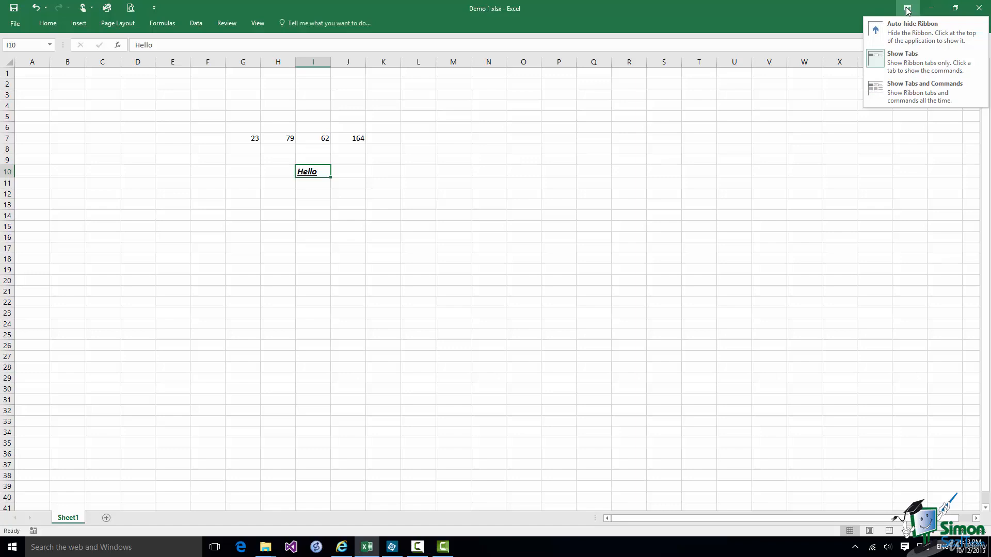
pyautogui.click(904, 28)
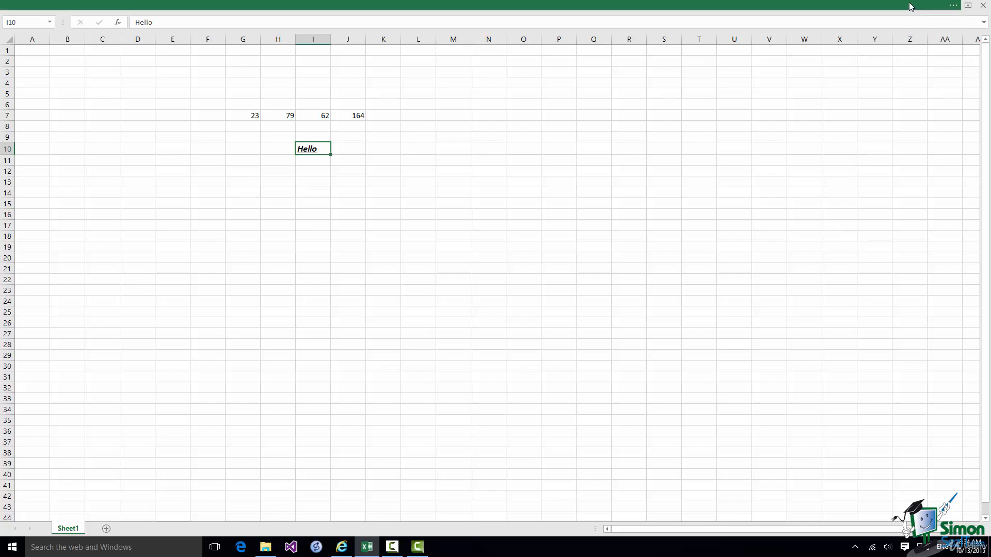
pyautogui.click(909, 2)
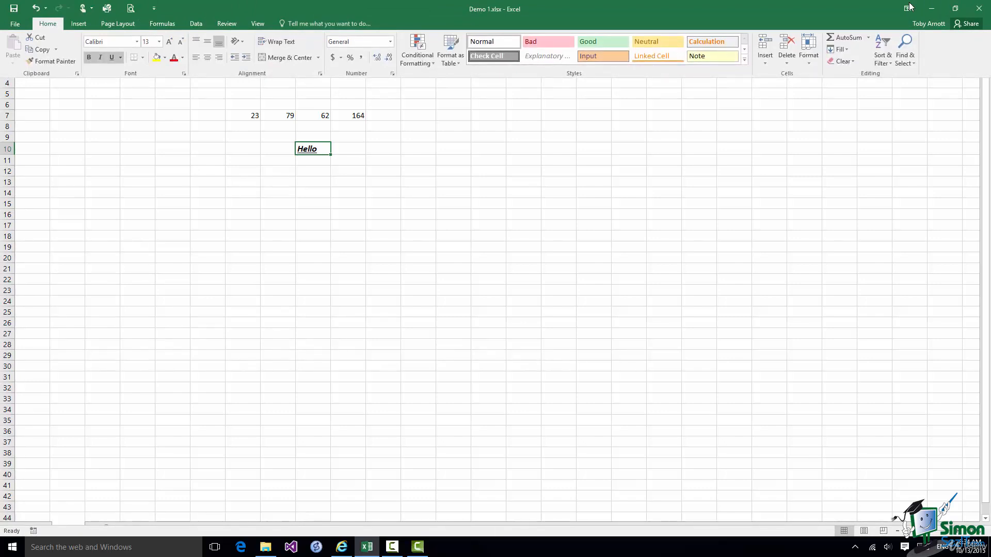
pyautogui.click(112, 58)
pyautogui.click(100, 58)
pyautogui.click(160, 162)
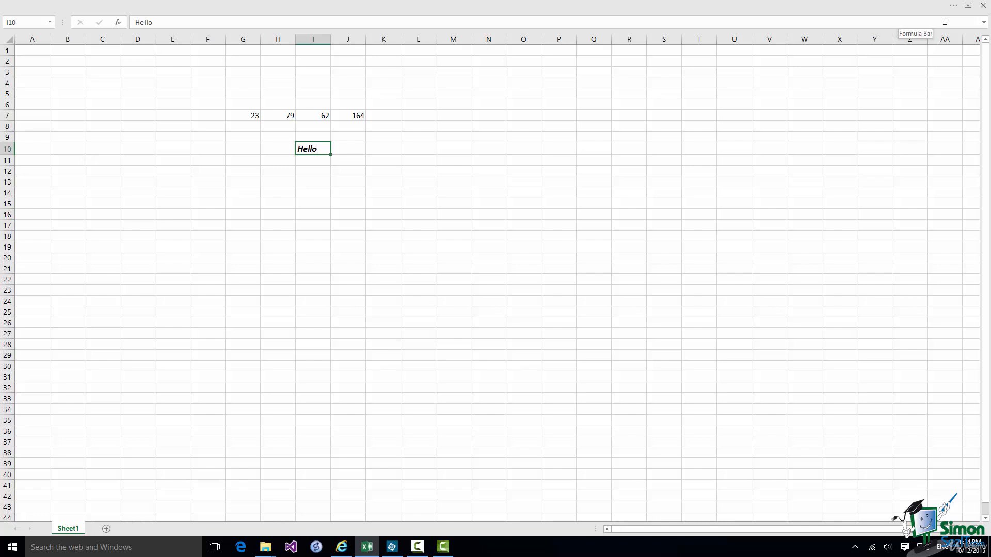
pyautogui.click(968, 6)
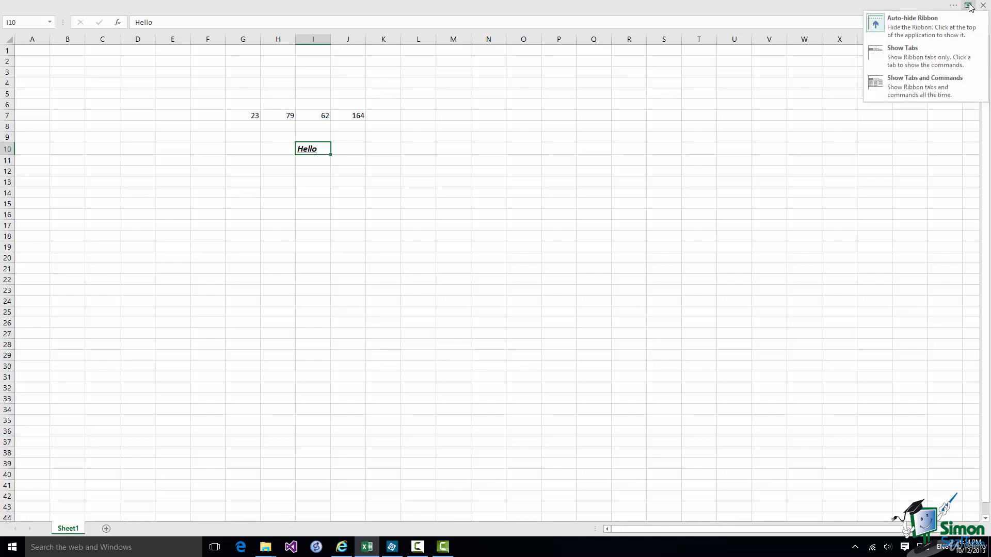
pyautogui.click(908, 89)
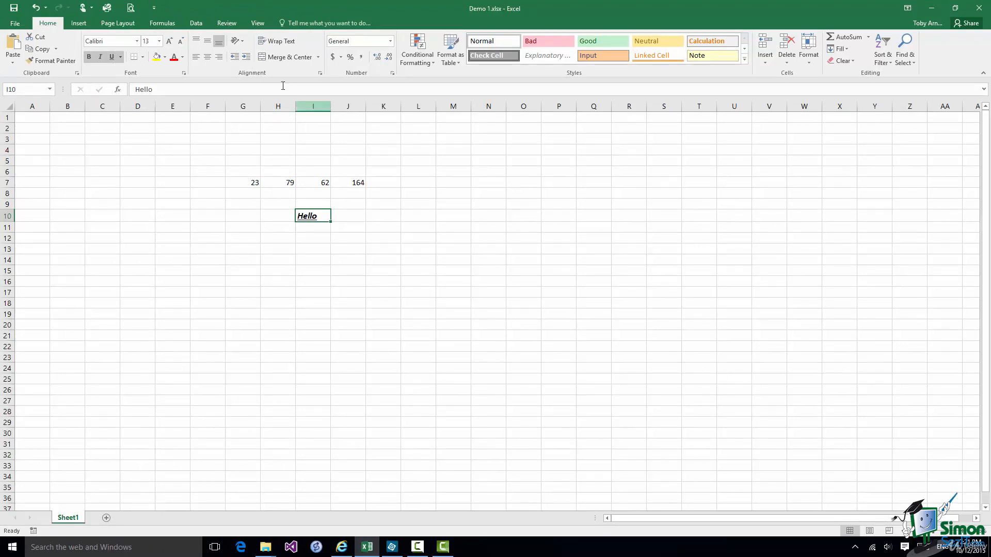
pyautogui.click(92, 8)
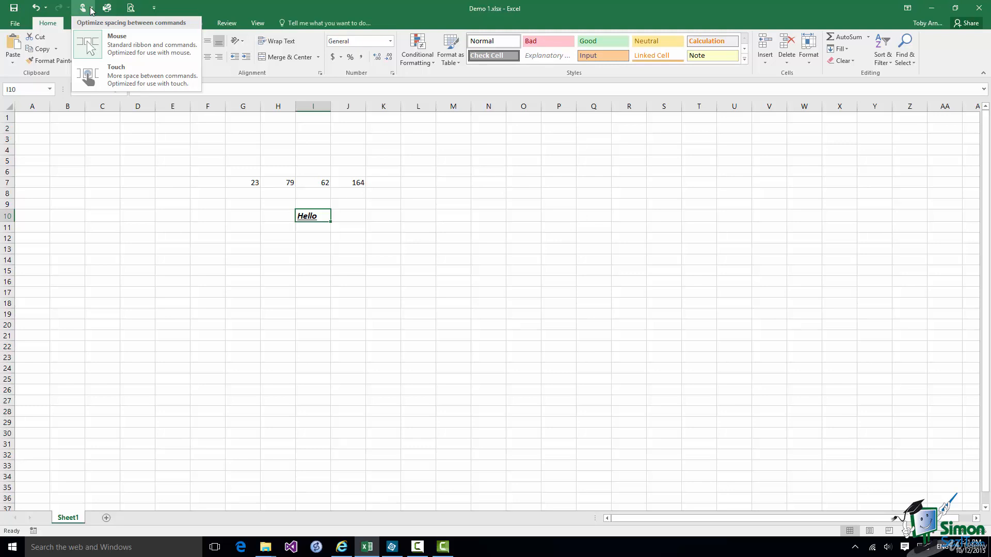
pyautogui.click(115, 78)
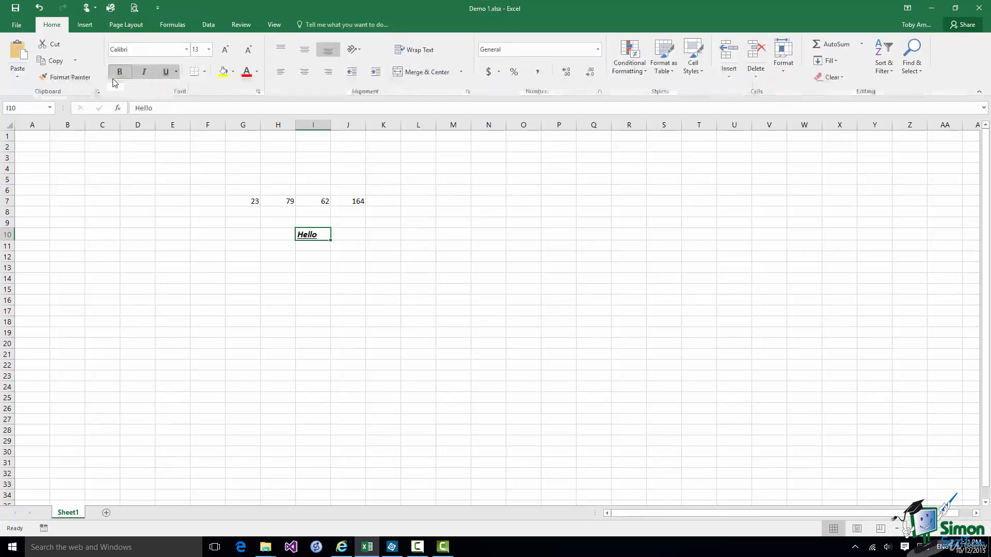
pyautogui.click(95, 9)
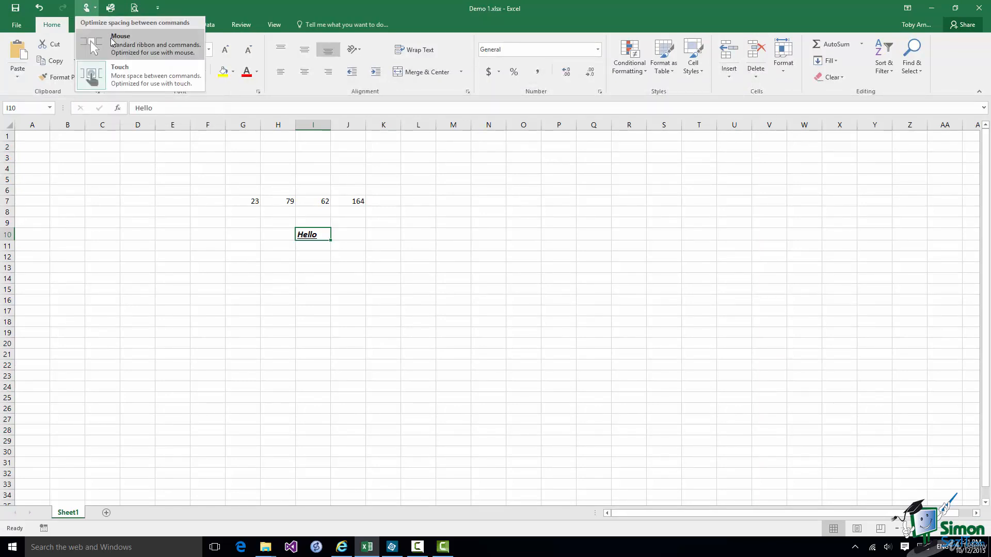
pyautogui.click(112, 41)
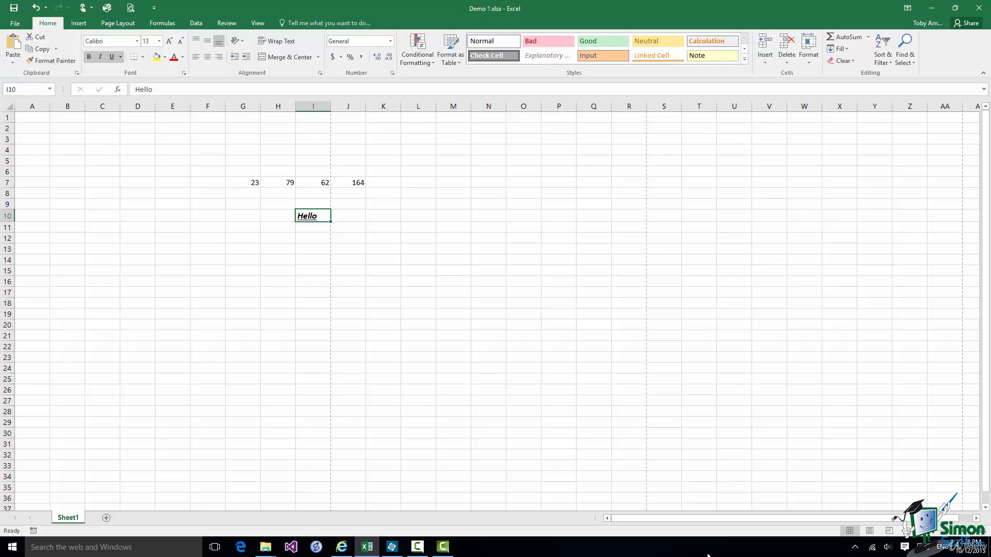
# Use KeyTips Alt, P, O to browse Page Layout orientation choices, leaving it portrait.
pyautogui.press('alt')
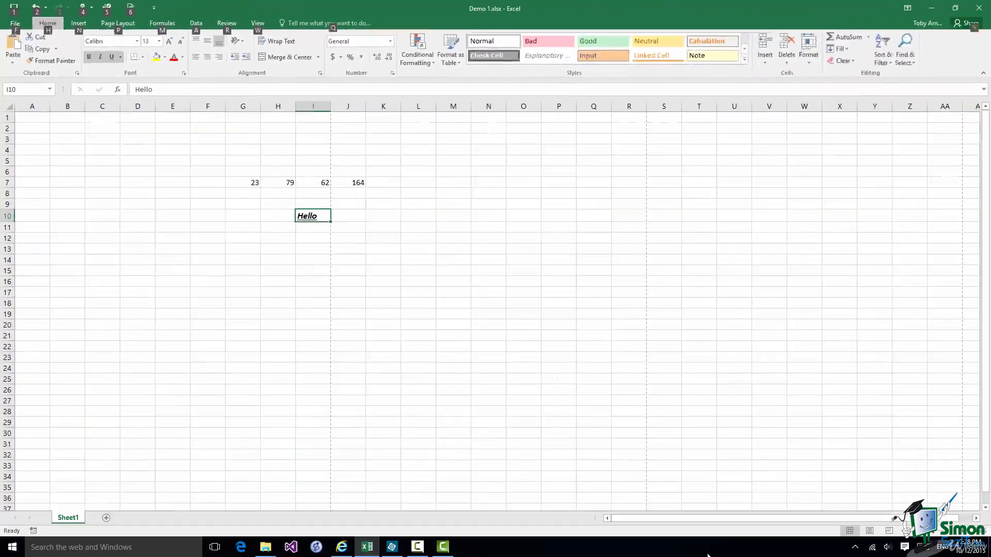
pyautogui.press('p')
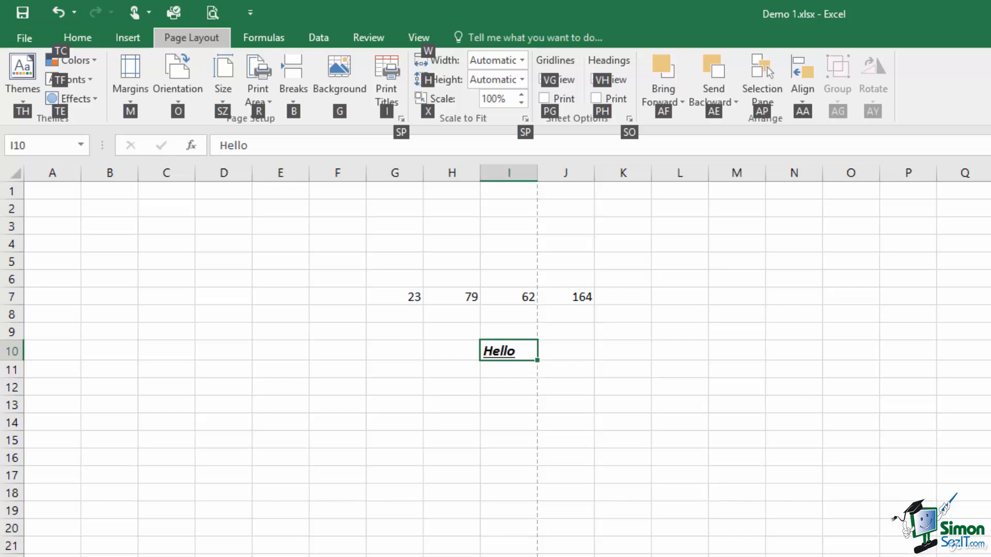
pyautogui.press('o')
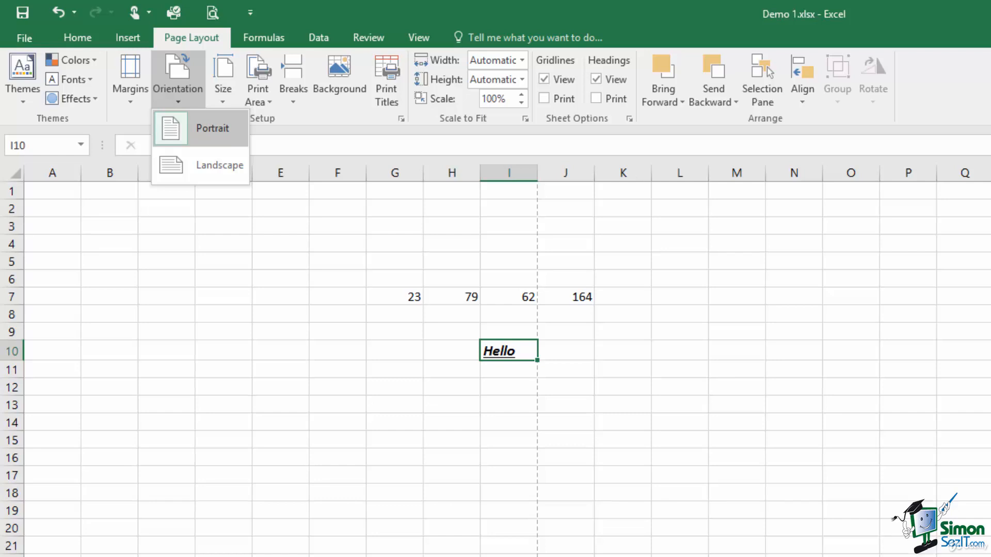
pyautogui.press('Down')
pyautogui.press('Up')
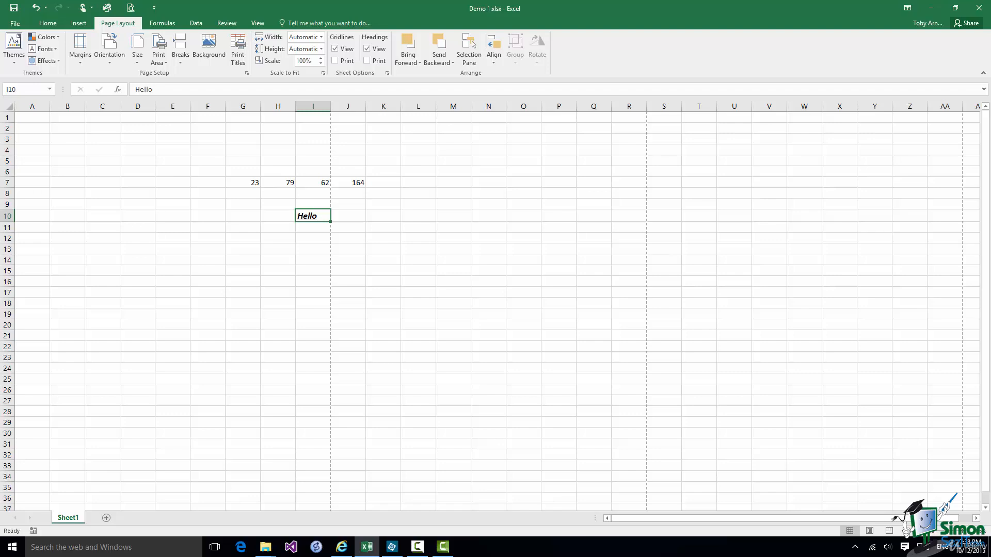
# Open Excel Options at the Customize Ribbon page from the File backstage.
pyautogui.click(15, 25)
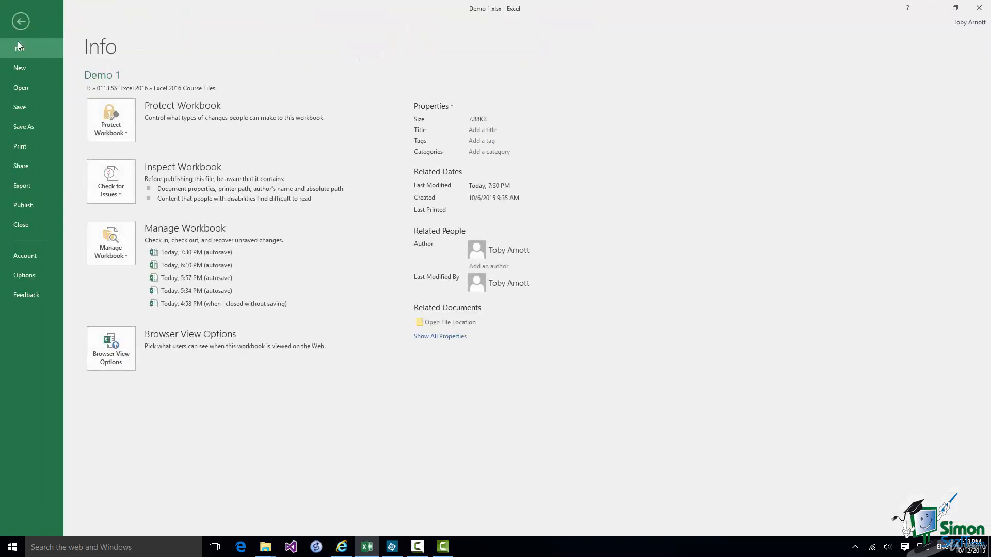
pyautogui.click(27, 275)
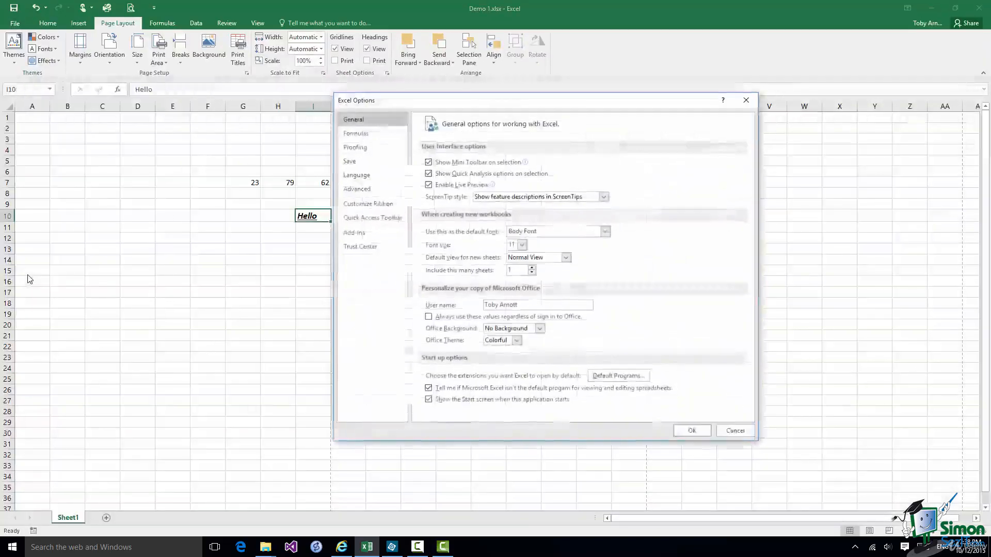
pyautogui.click(367, 205)
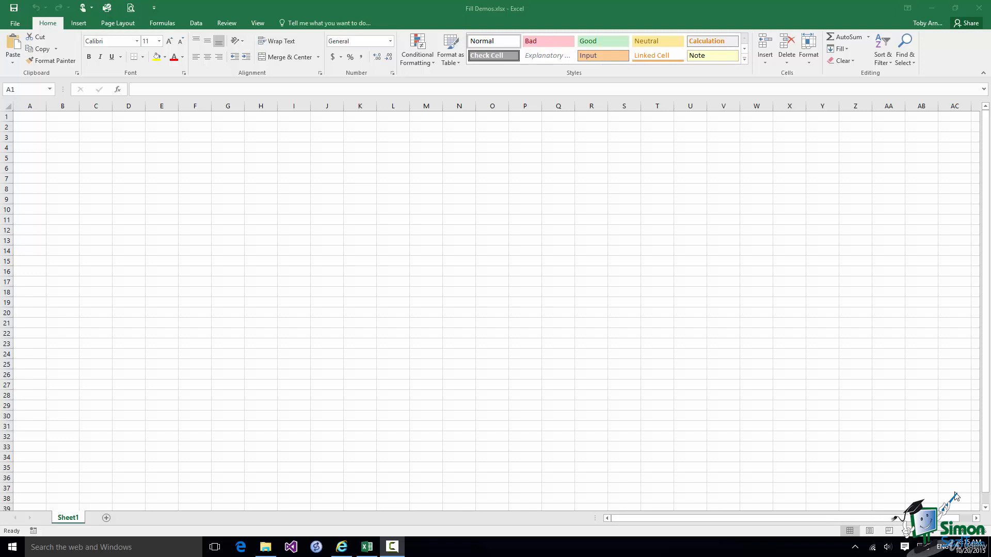
# Enter January in G4, fill the month series across to R4, then undo the fill.
pyautogui.click(226, 152)
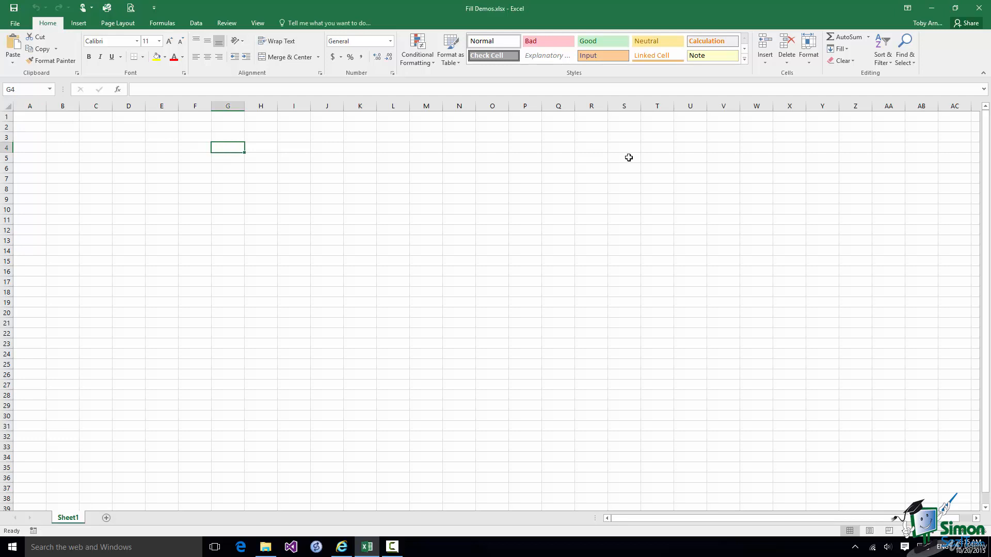
pyautogui.write('January')
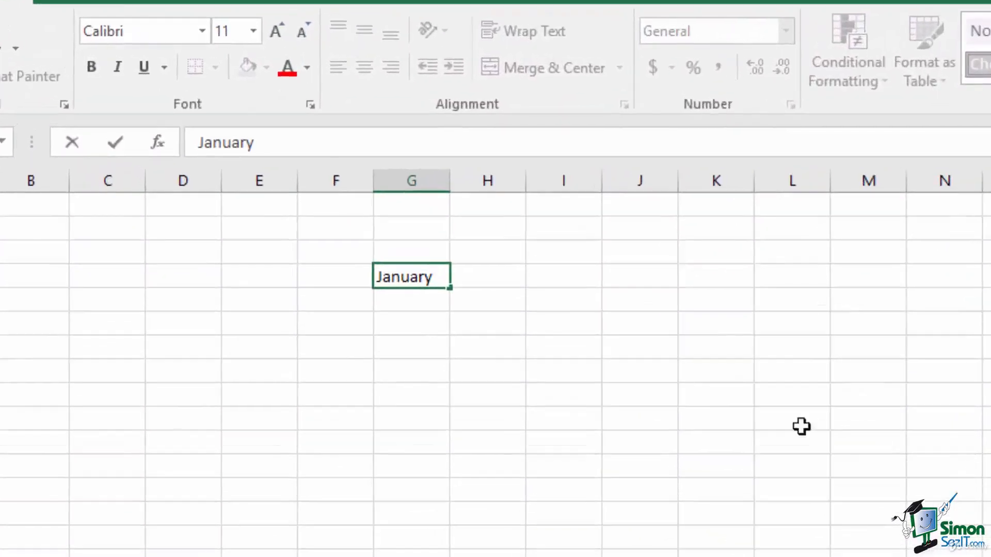
pyautogui.click(450, 289)
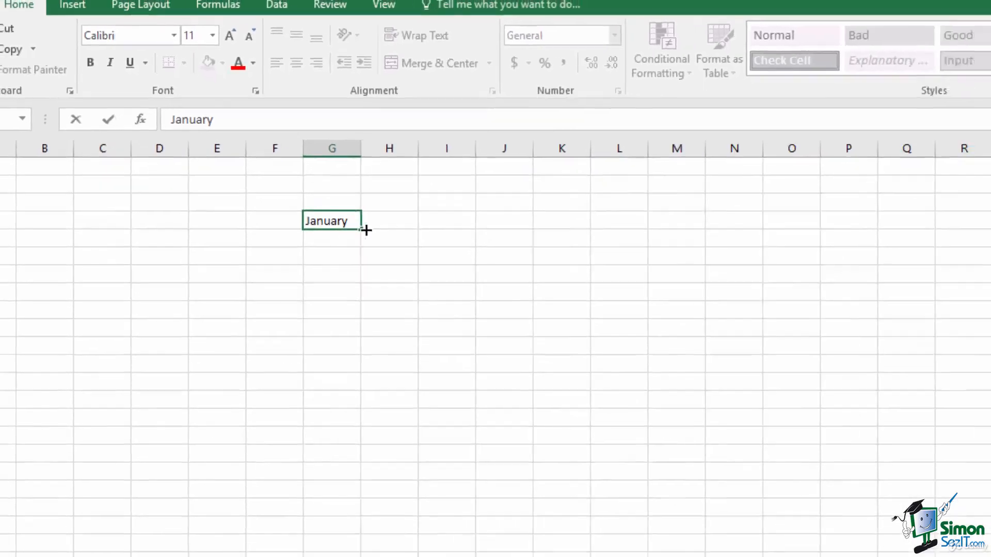
pyautogui.moveTo(366, 230); pyautogui.dragTo(893, 222)
pyautogui.moveTo(548, 148); pyautogui.dragTo(600, 148)
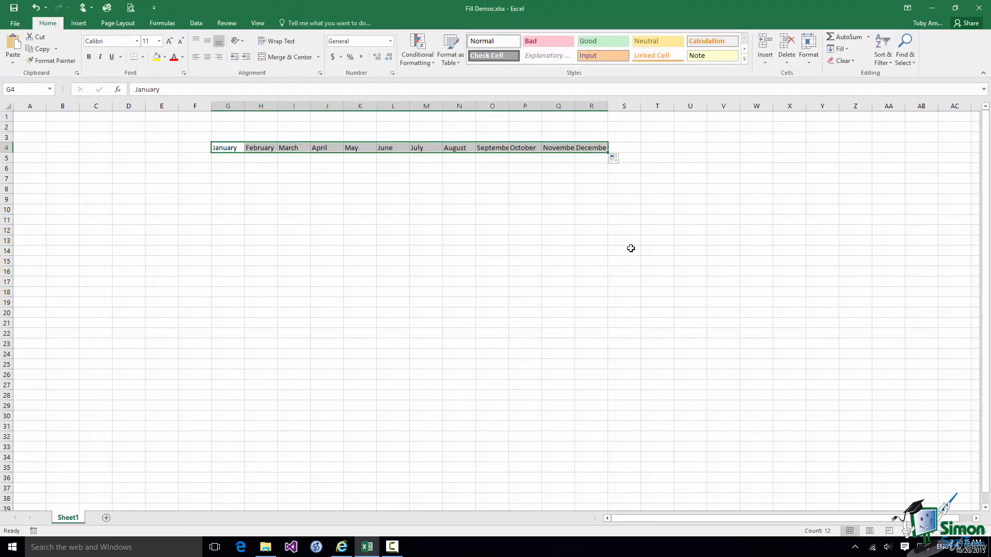
pyautogui.click(36, 8)
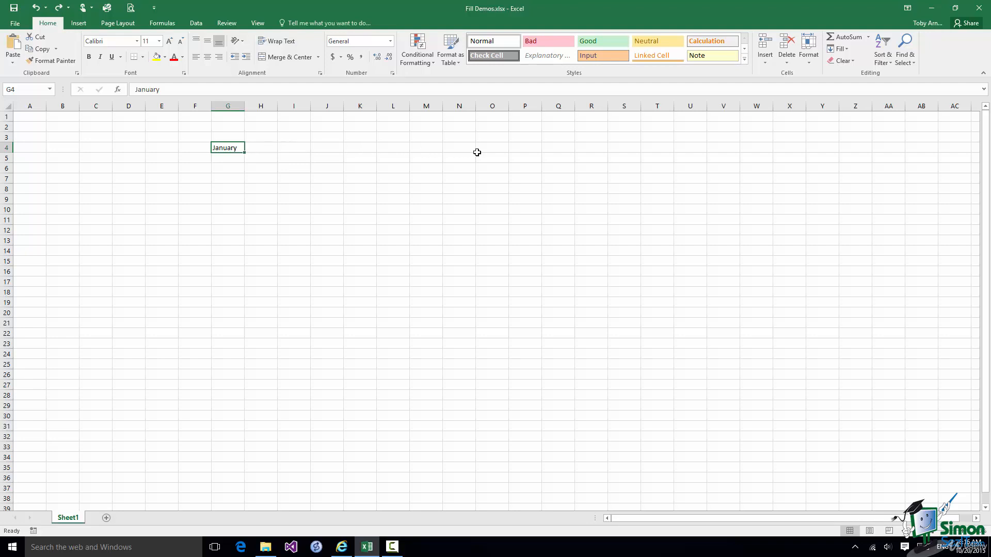
# Fill January right across G4:R4, undo it, then redo it with Ctrl+Y.
pyautogui.keyDown('shift'); pyautogui.click(588, 148); pyautogui.keyUp('shift')
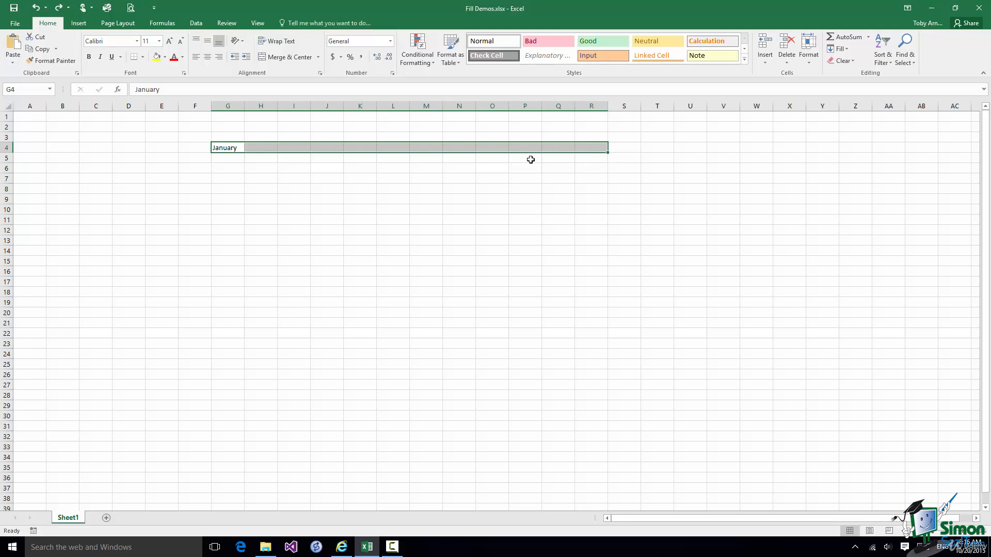
pyautogui.click(845, 49)
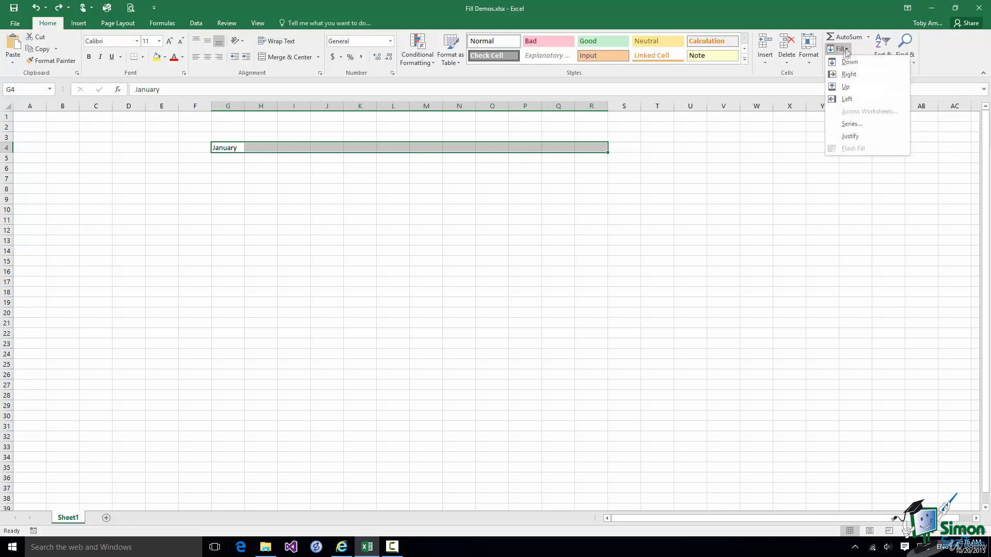
pyautogui.click(851, 75)
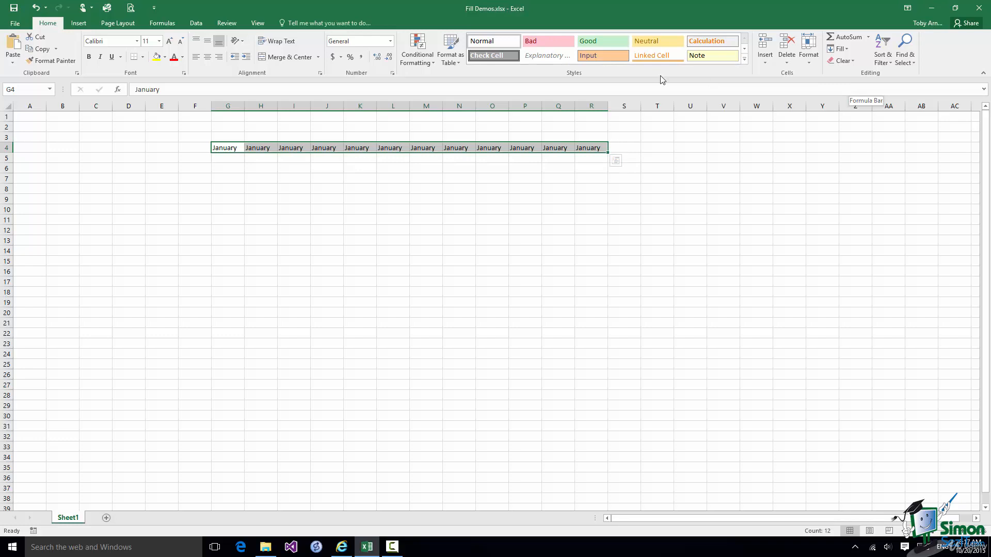
pyautogui.click(37, 8)
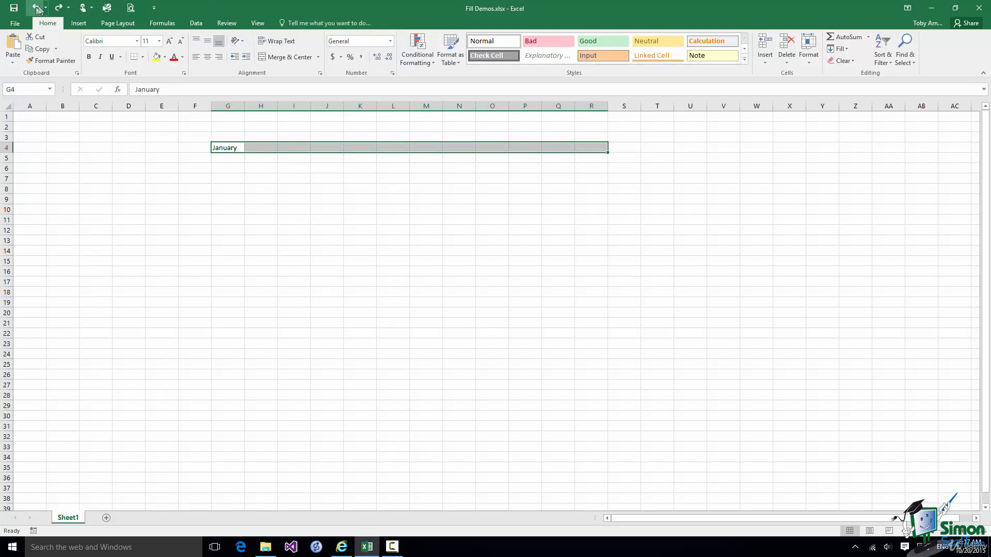
pyautogui.hotkey('ctrl', 'y')
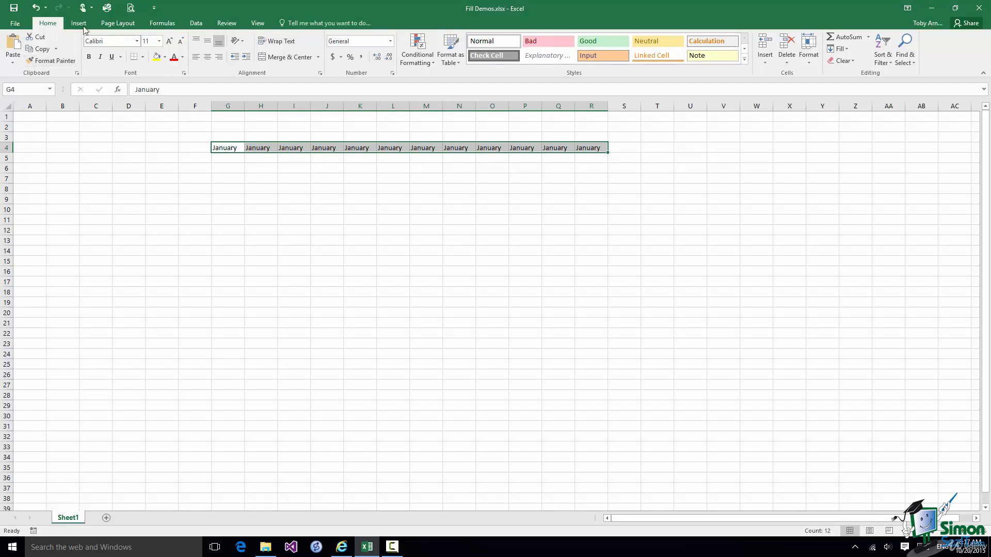
# Undo the fill, enter February in H4, then copy January across G4:R4 with Ctrl+R.
pyautogui.click(35, 7)
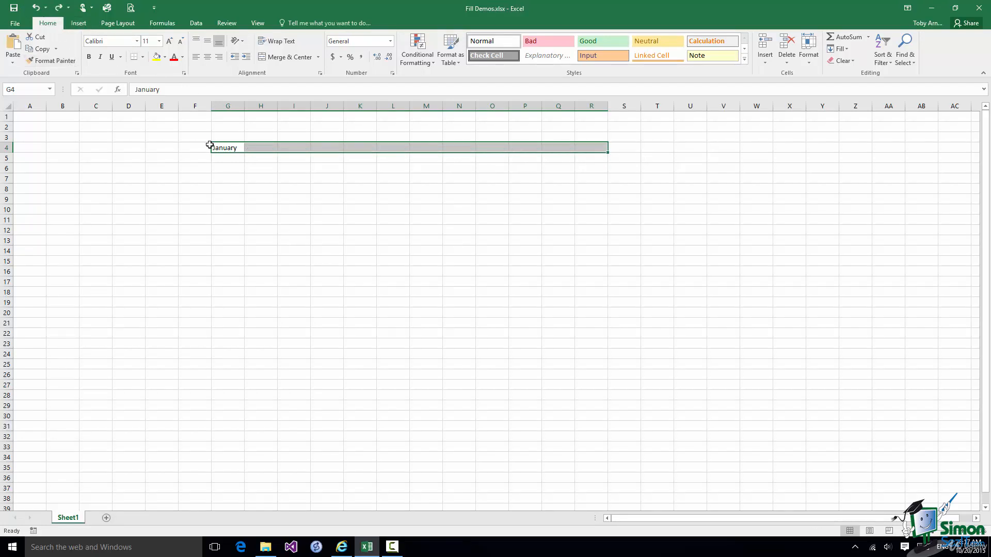
pyautogui.click(261, 146)
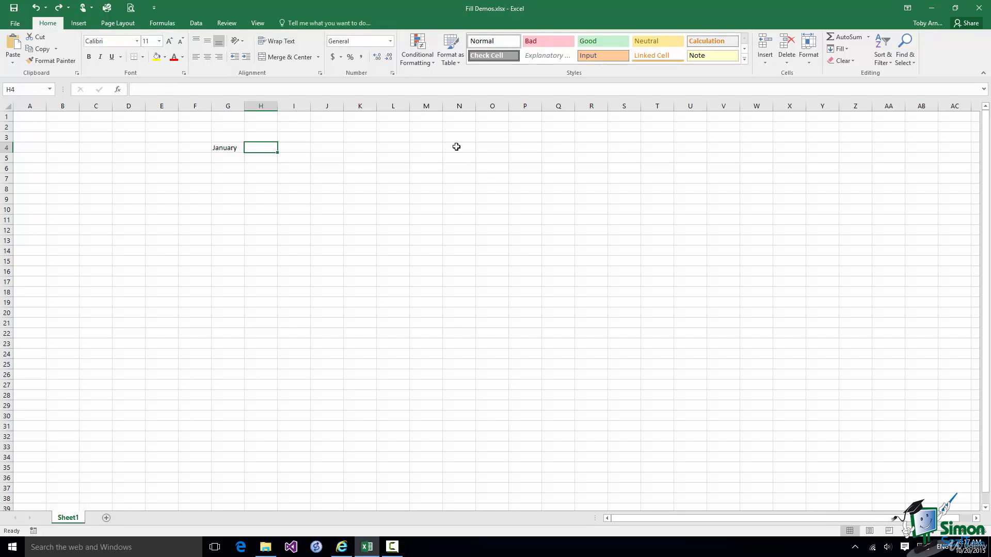
pyautogui.write('February')
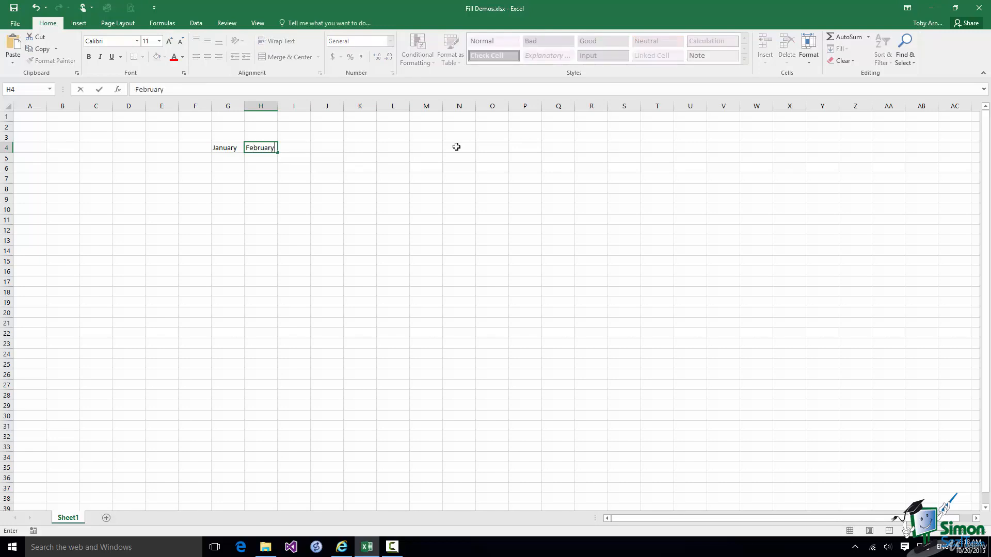
pyautogui.click(233, 148)
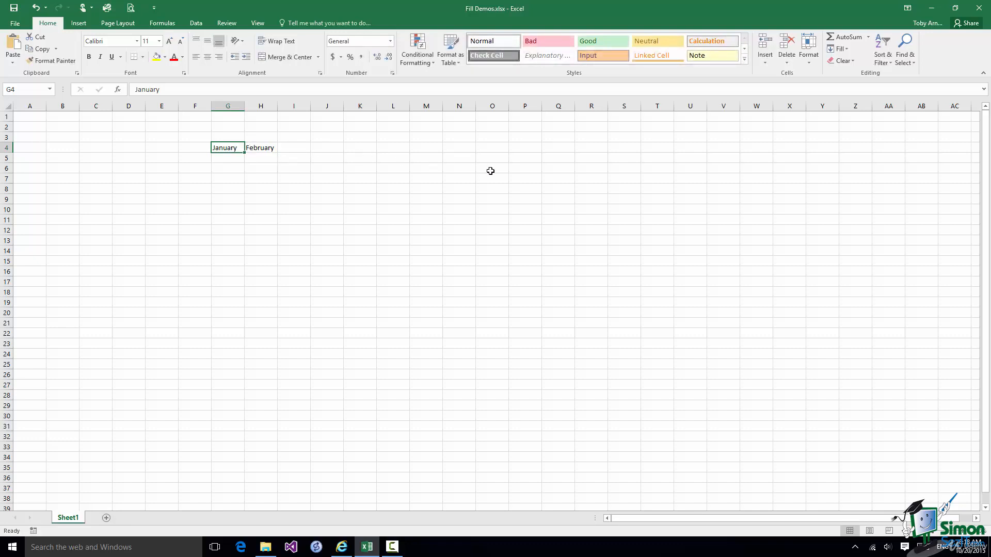
pyautogui.keyDown('shift'); pyautogui.click(591, 147); pyautogui.keyUp('shift')
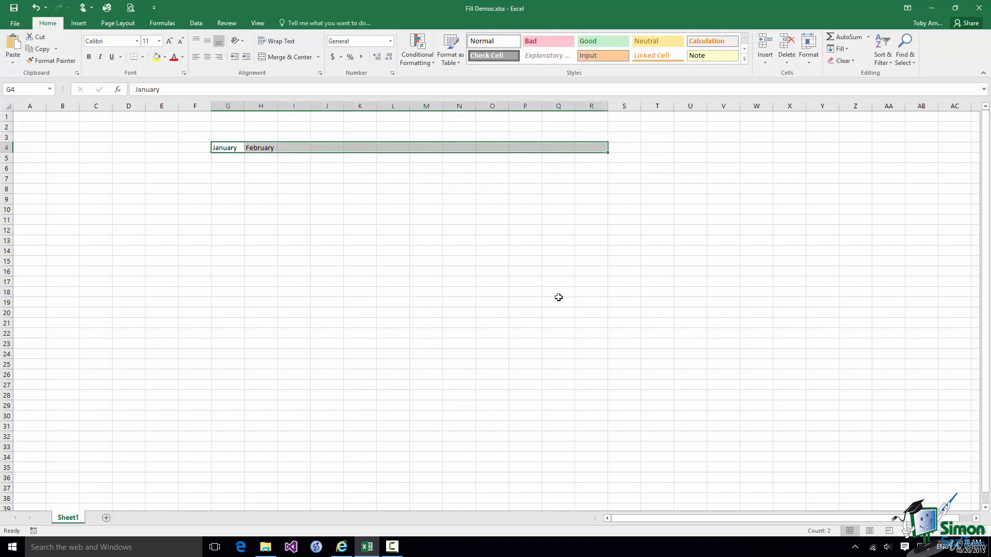
pyautogui.hotkey('ctrl', 'r')
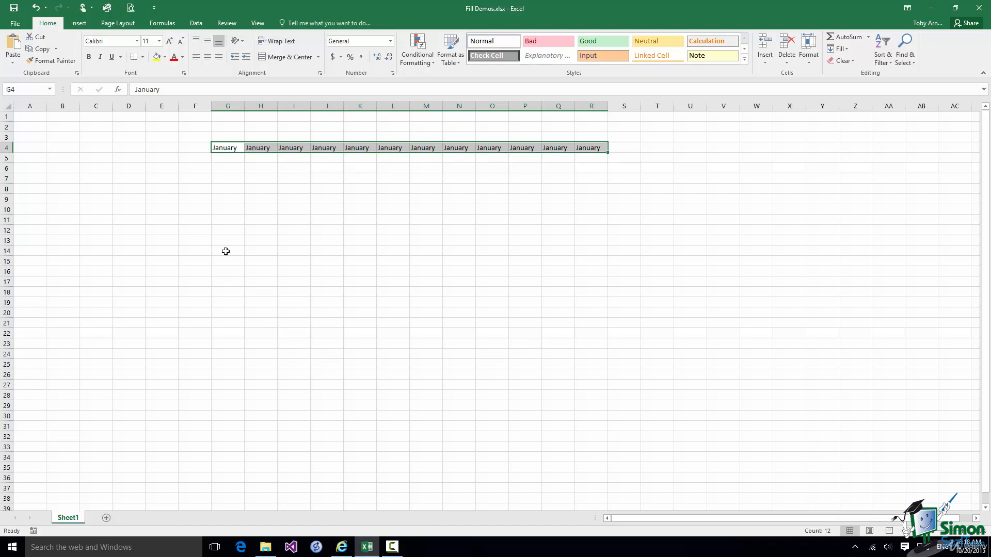
# Copy January down G4:G14 with Ctrl+D, undo, then fill G4:G14 with January to November.
pyautogui.moveTo(226, 252); pyautogui.dragTo(225, 251)
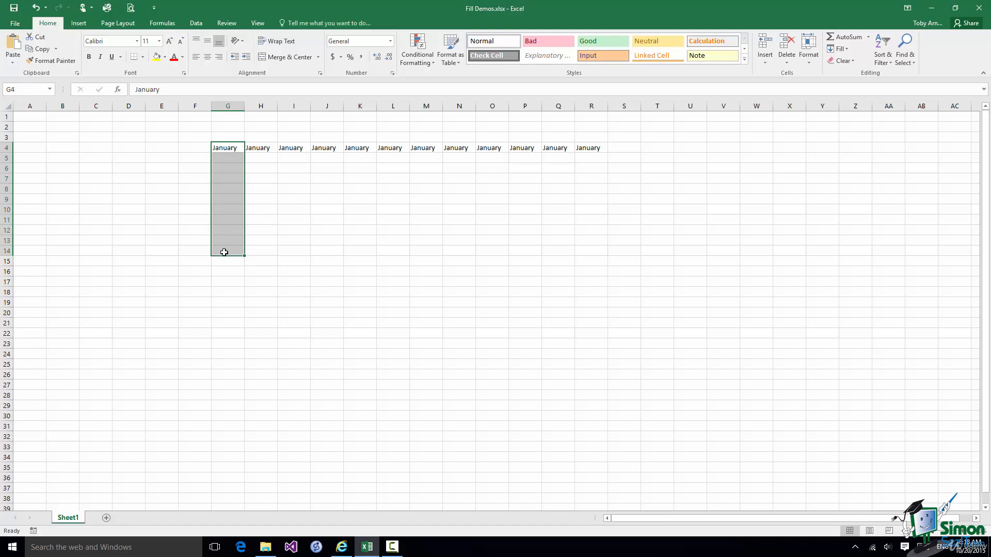
pyautogui.hotkey('ctrl', 'd')
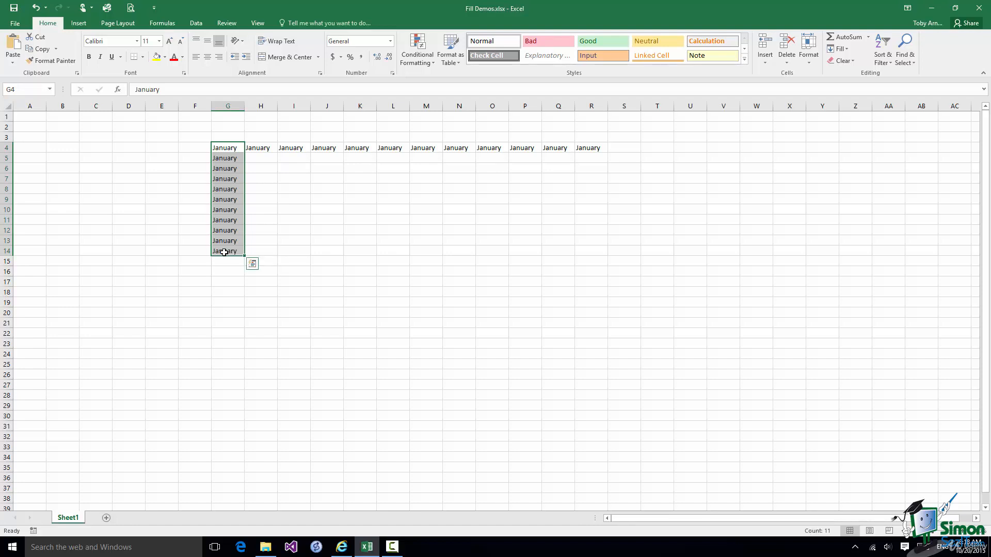
pyautogui.click(36, 8)
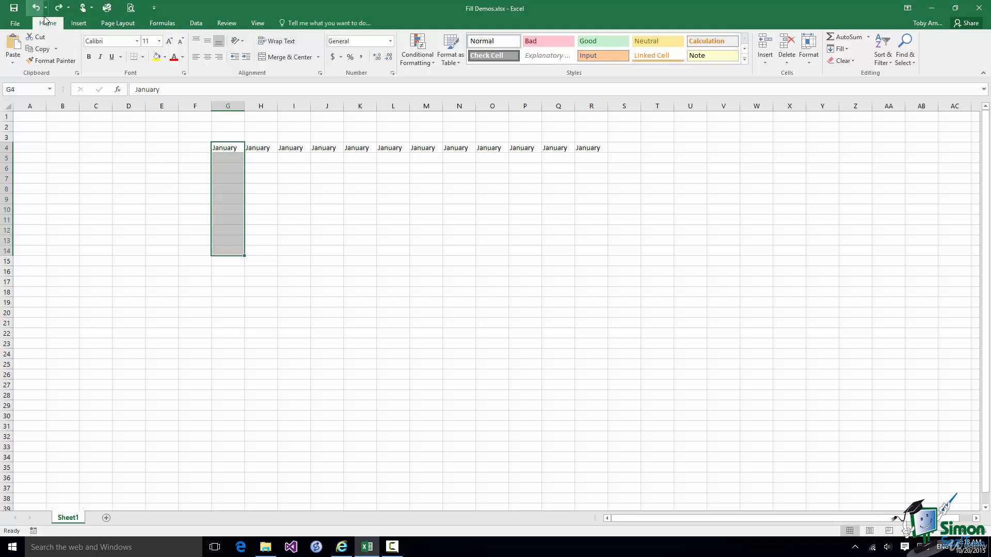
pyautogui.click(232, 149)
pyautogui.moveTo(245, 153); pyautogui.dragTo(242, 255)
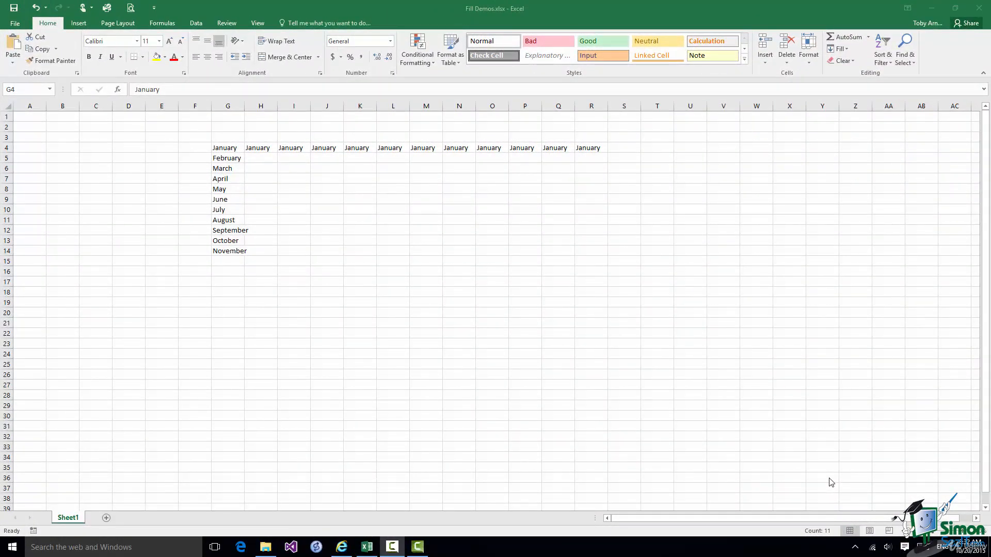
# Enter Hello in U23 and fill it up column U through U10.
pyautogui.click(693, 344)
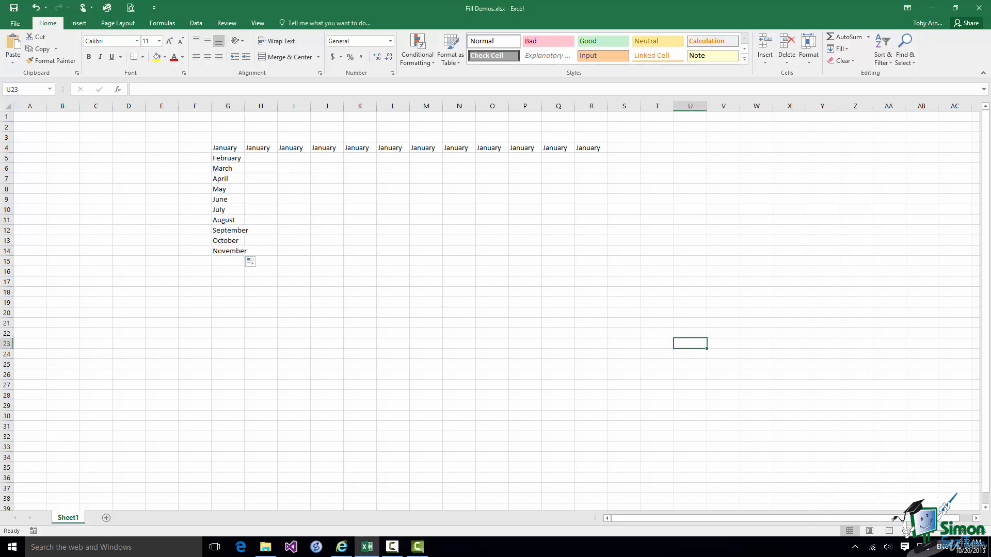
pyautogui.write('Hello')
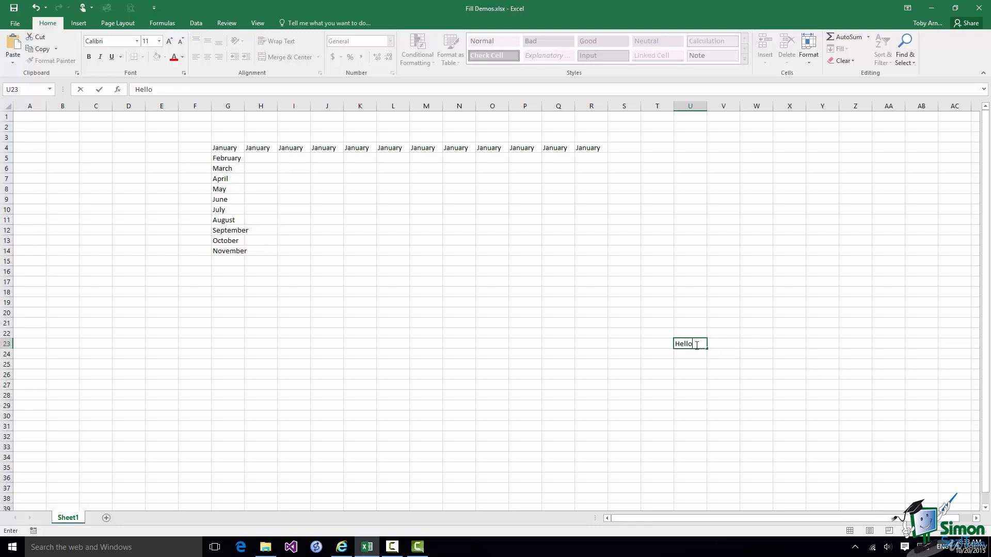
pyautogui.keyDown('shift'); pyautogui.click(688, 209); pyautogui.keyUp('shift')
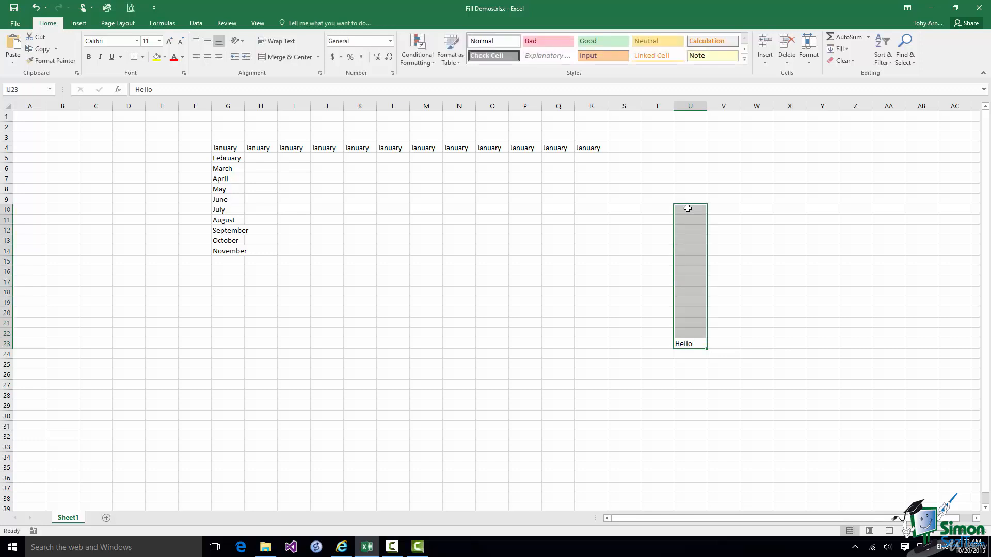
pyautogui.click(846, 49)
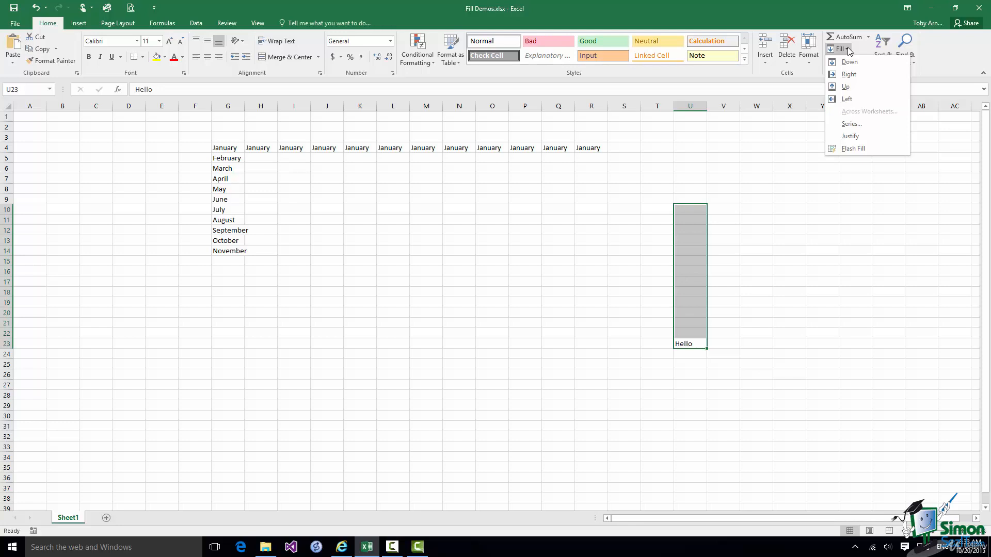
pyautogui.click(843, 87)
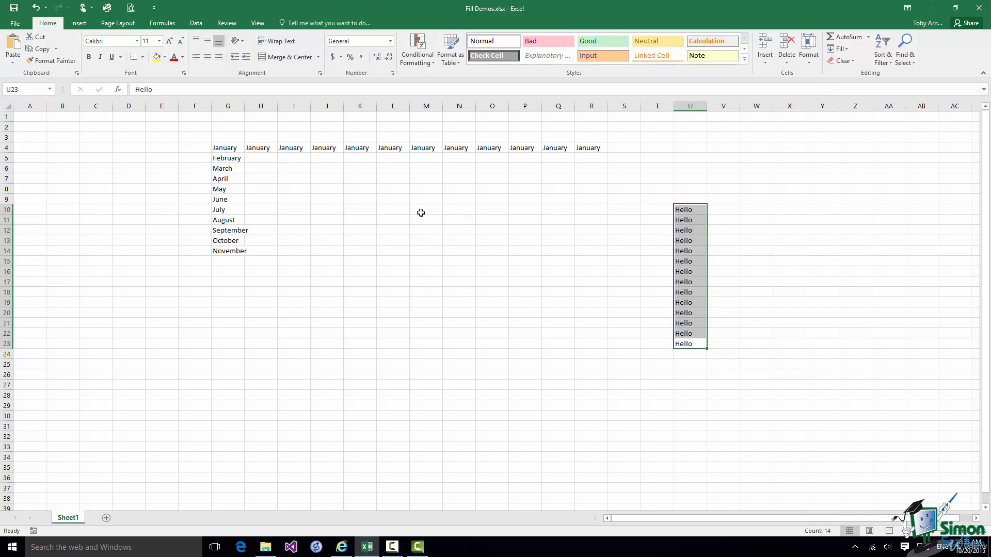
# Extend the range to M10:U23 and fill Hello left across columns M to T.
pyautogui.keyDown('shift'); pyautogui.click(420, 213); pyautogui.keyUp('shift')
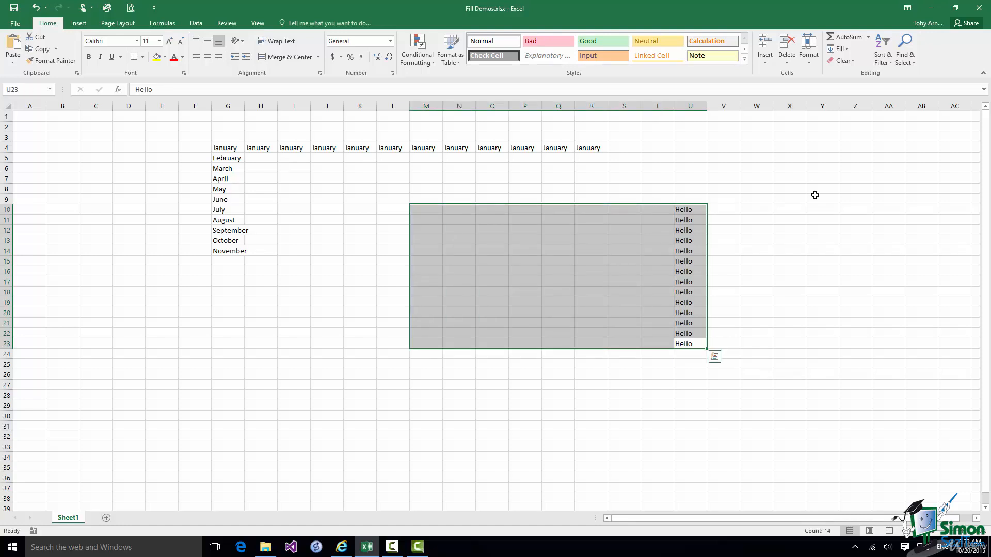
pyautogui.click(849, 50)
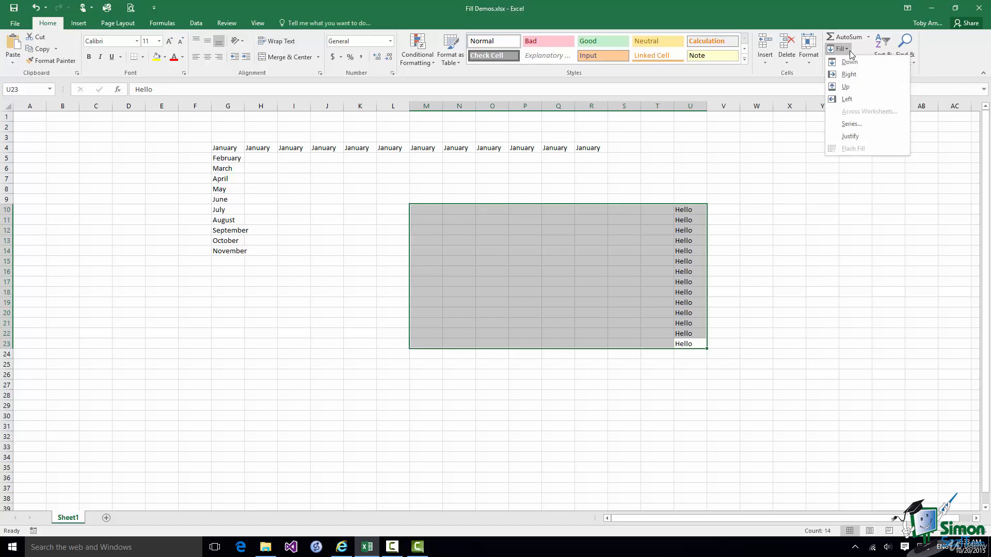
pyautogui.click(847, 100)
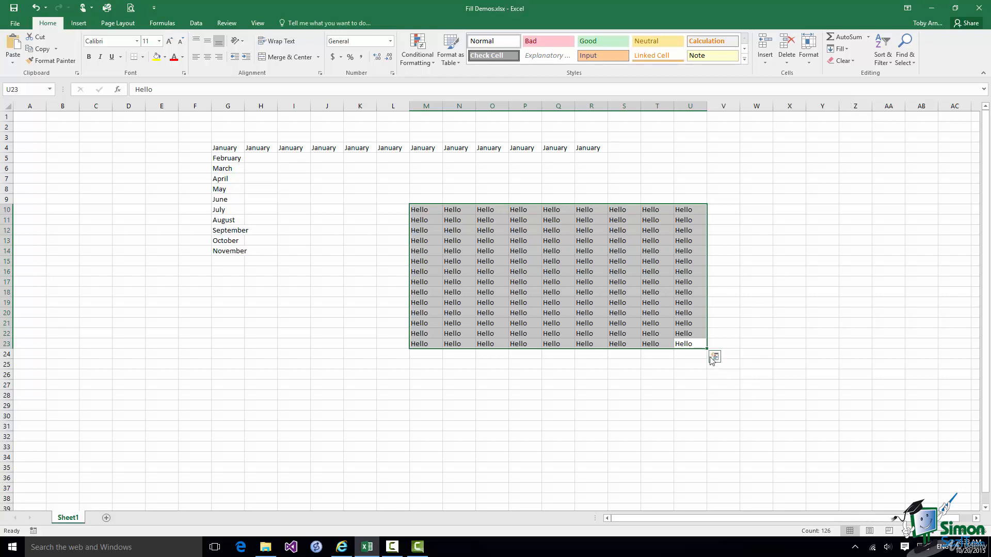
pyautogui.click(685, 344)
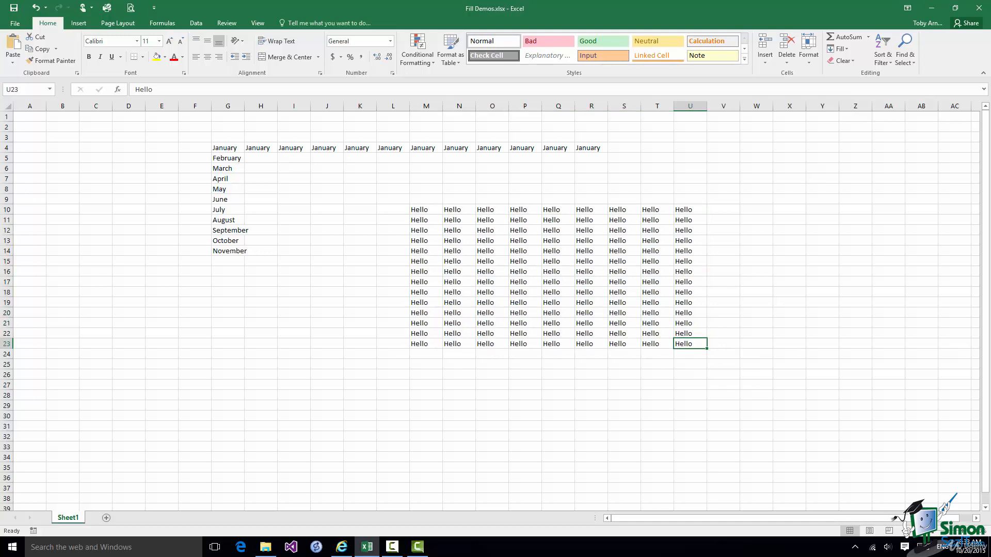
# Type January in U23, fill it backward to M23 as May–January, then copy that row up to row 10.
pyautogui.write('January')
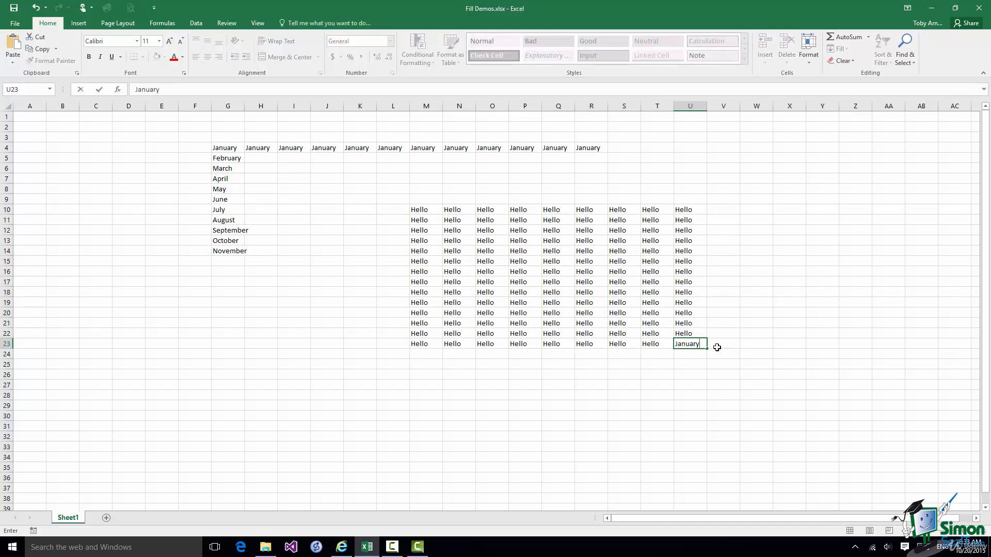
pyautogui.moveTo(706, 349); pyautogui.dragTo(414, 349)
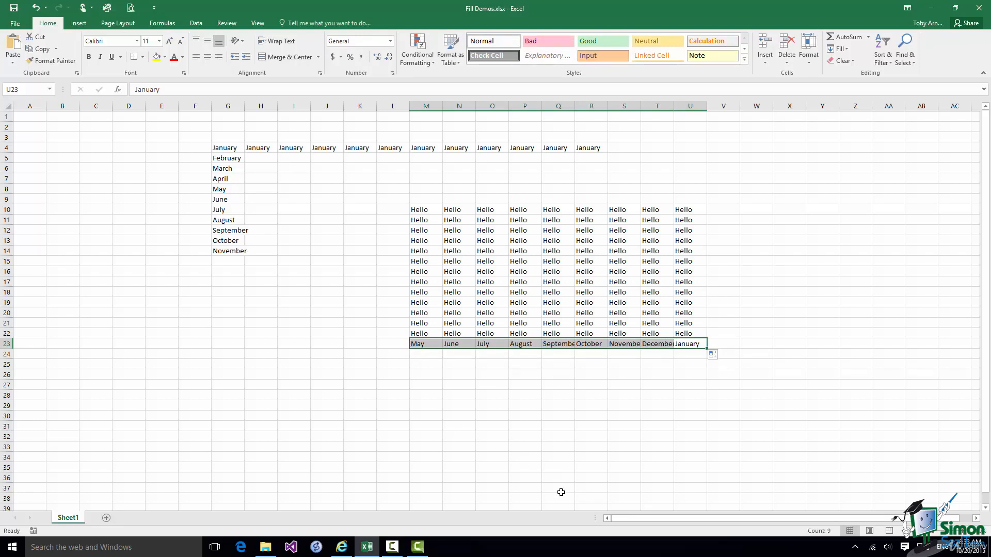
pyautogui.moveTo(706, 348); pyautogui.dragTo(708, 207)
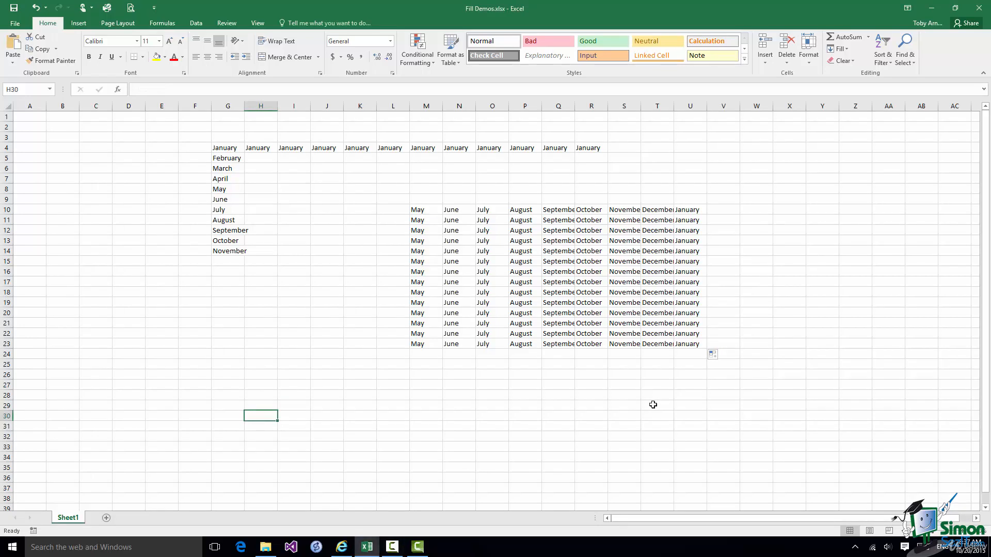
# Enter the start date 3-Jan-2015 in H30 and bring up the Fill options.
pyautogui.write('3-')
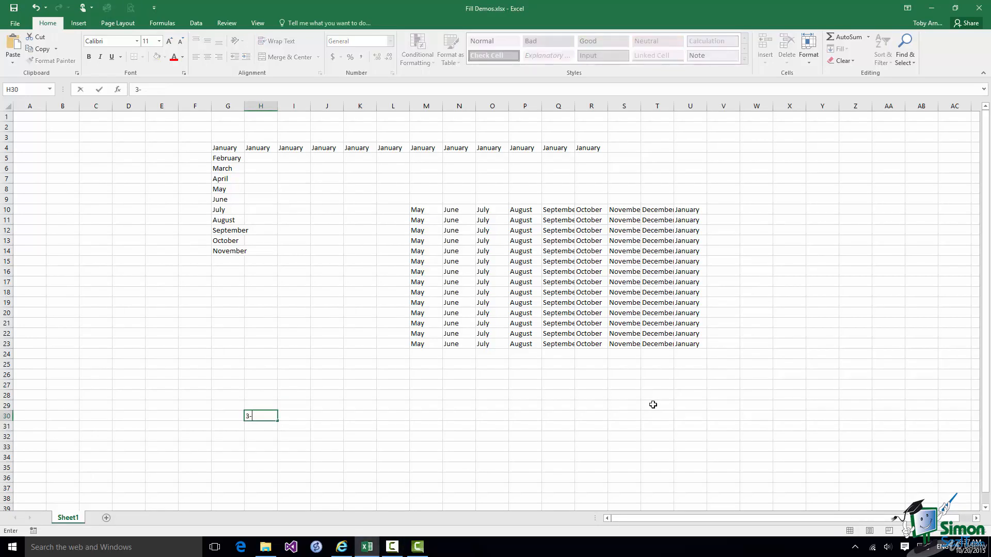
pyautogui.write('Jan-')
pyautogui.write('2015')
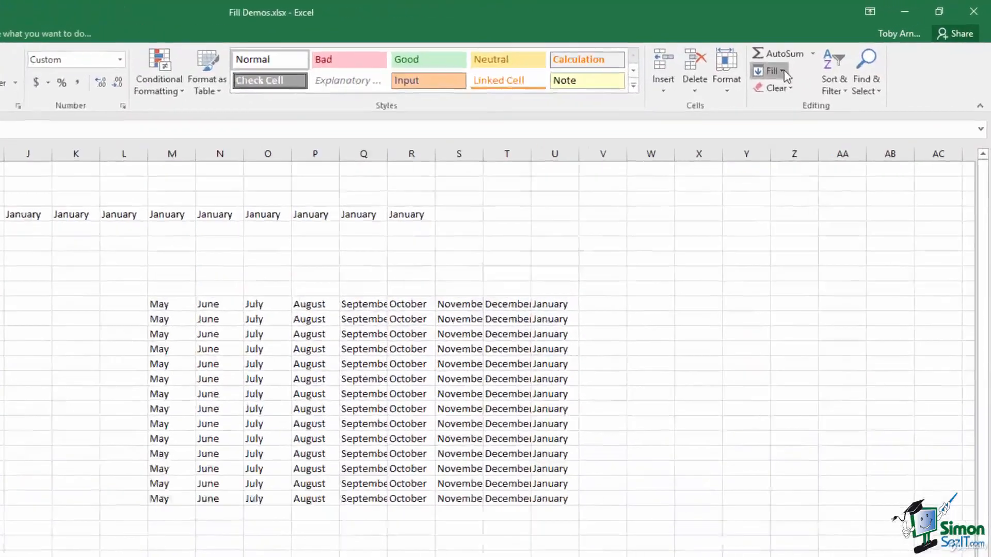
pyautogui.click(847, 49)
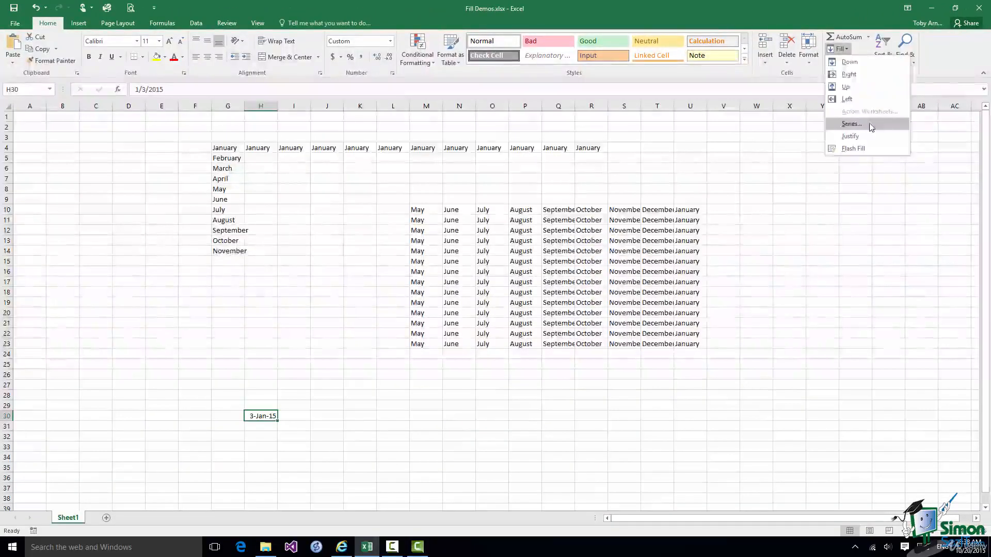
# Create a row date series from H30 in 17-day steps with stop value 31-Oct-2015.
pyautogui.click(848, 148)
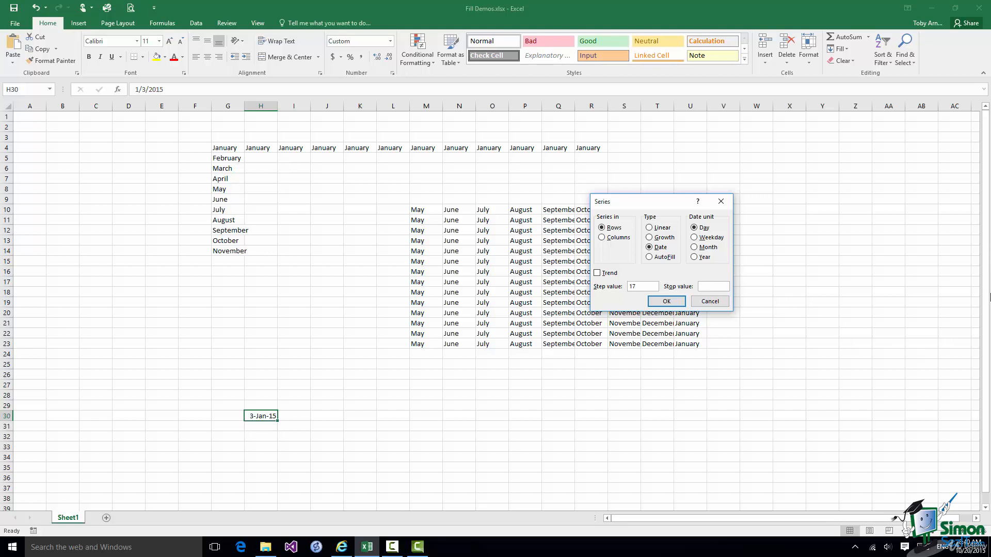
pyautogui.write('31-Oct-2015')
pyautogui.click(675, 301)
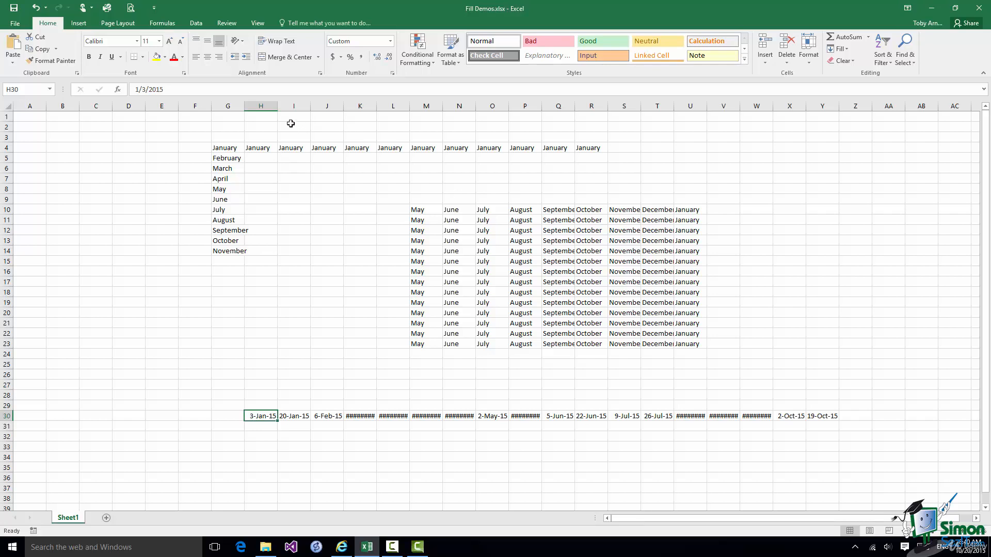
# AutoFit the widths of columns H through Y.
pyautogui.moveTo(262, 105); pyautogui.dragTo(823, 116)
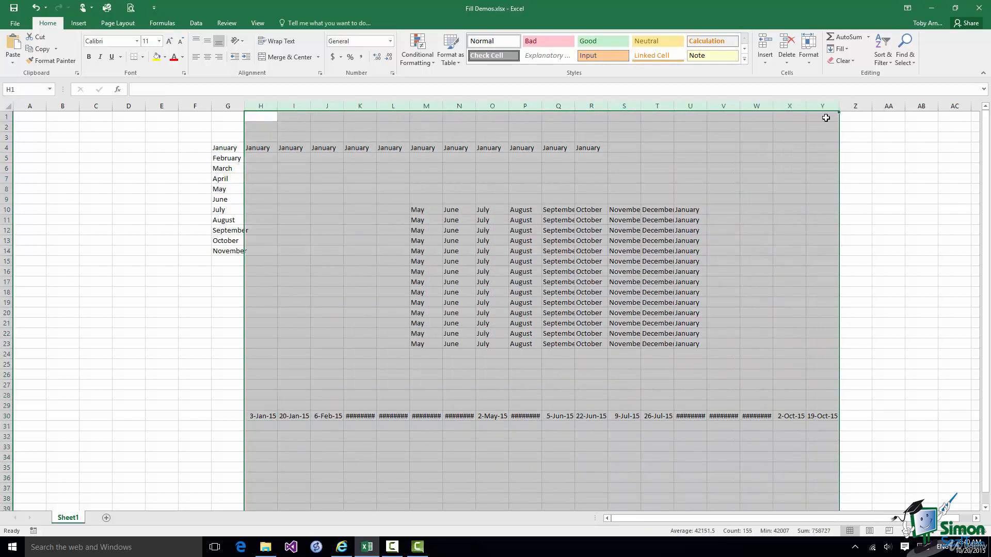
pyautogui.click(807, 61)
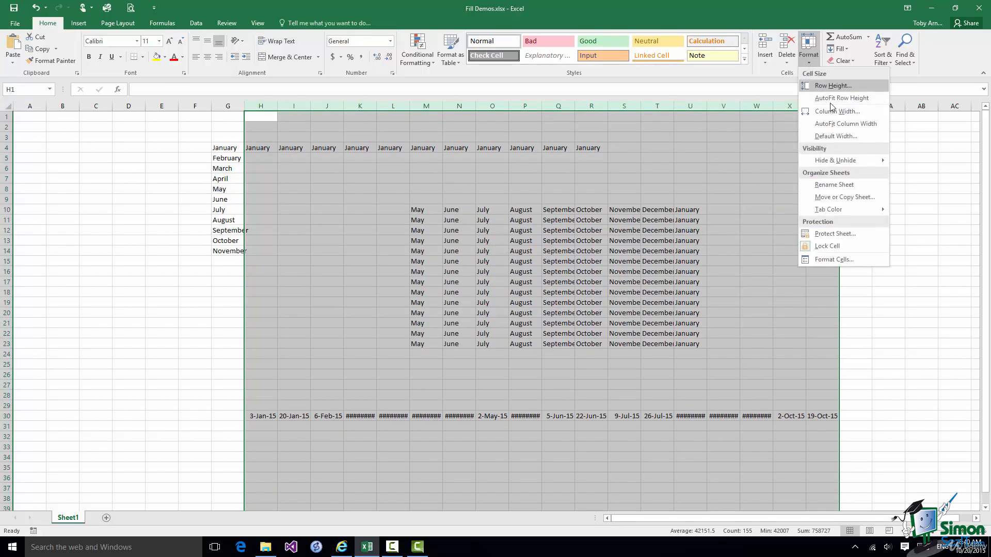
pyautogui.click(838, 124)
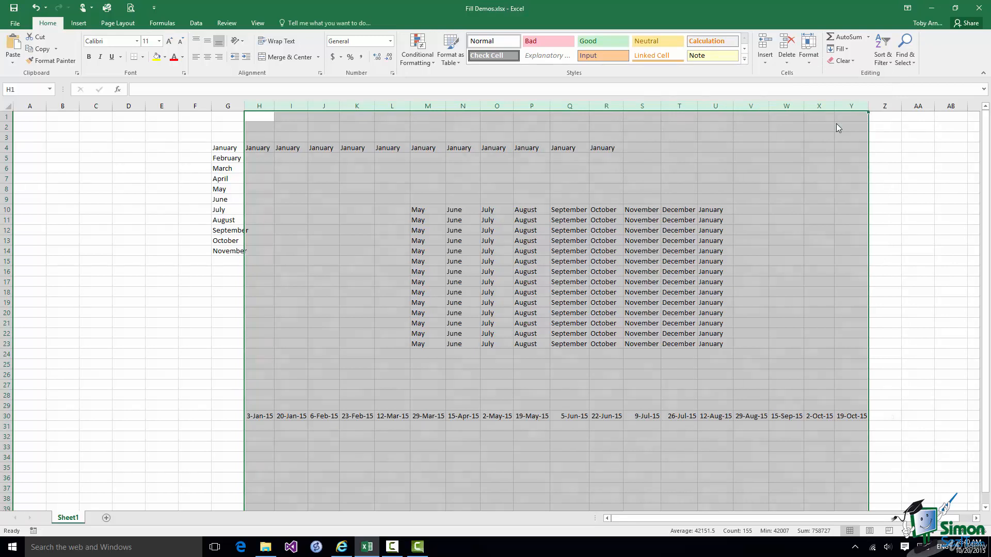
pyautogui.click(253, 414)
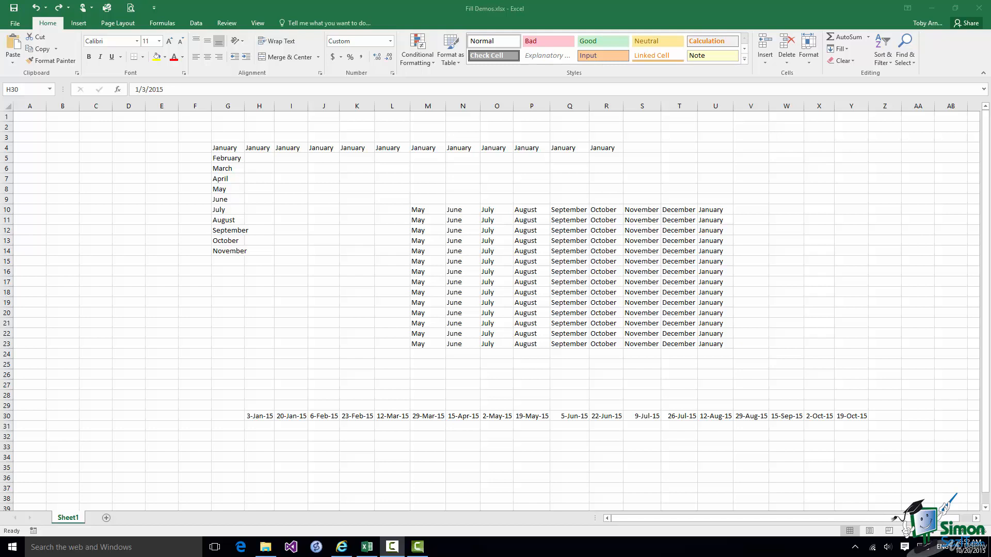
# Enter 2 in H25 and 5 in I25, then extend the pattern right to W25 (2 to 47).
pyautogui.click(259, 364)
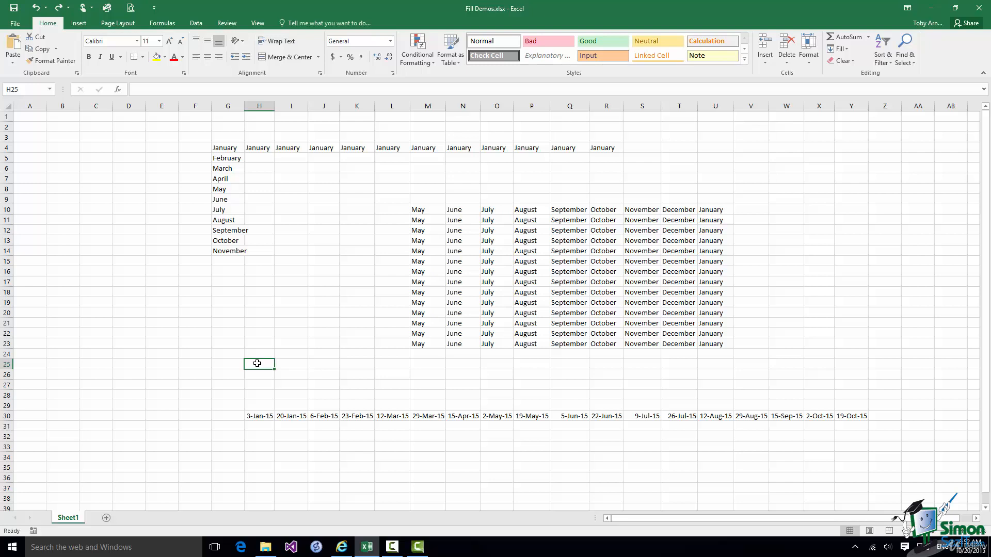
pyautogui.write('2')
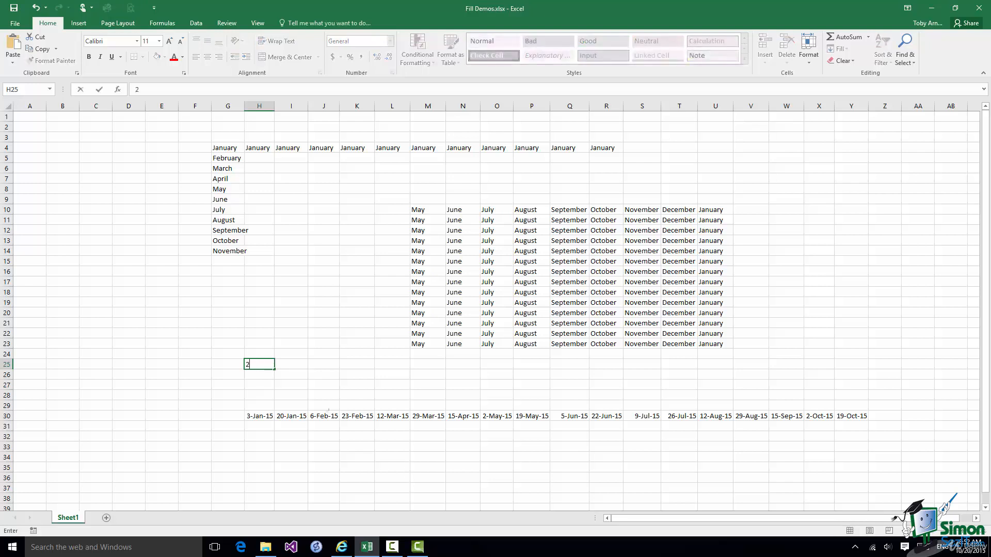
pyautogui.click(291, 365)
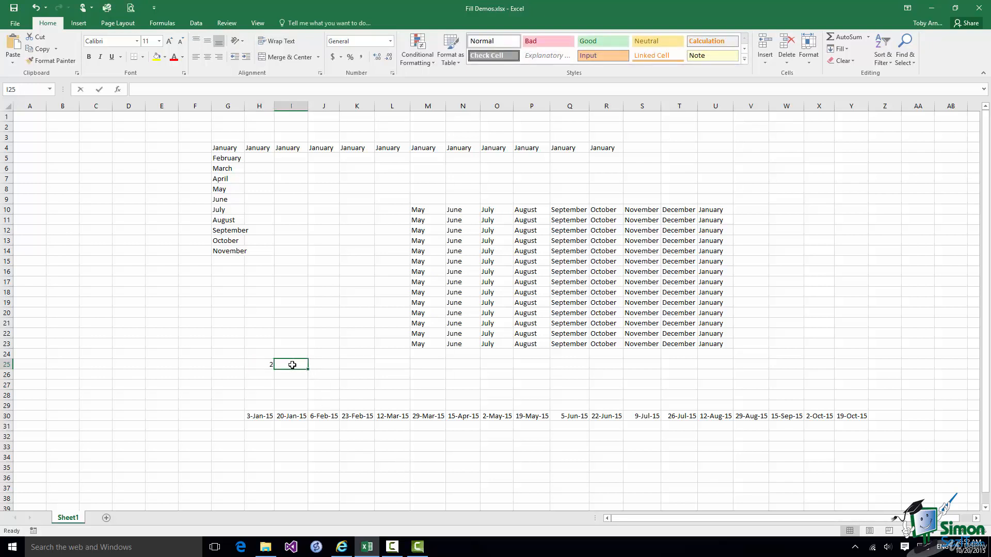
pyautogui.write('5')
pyautogui.click(255, 365)
pyautogui.moveTo(255, 365); pyautogui.dragTo(800, 376)
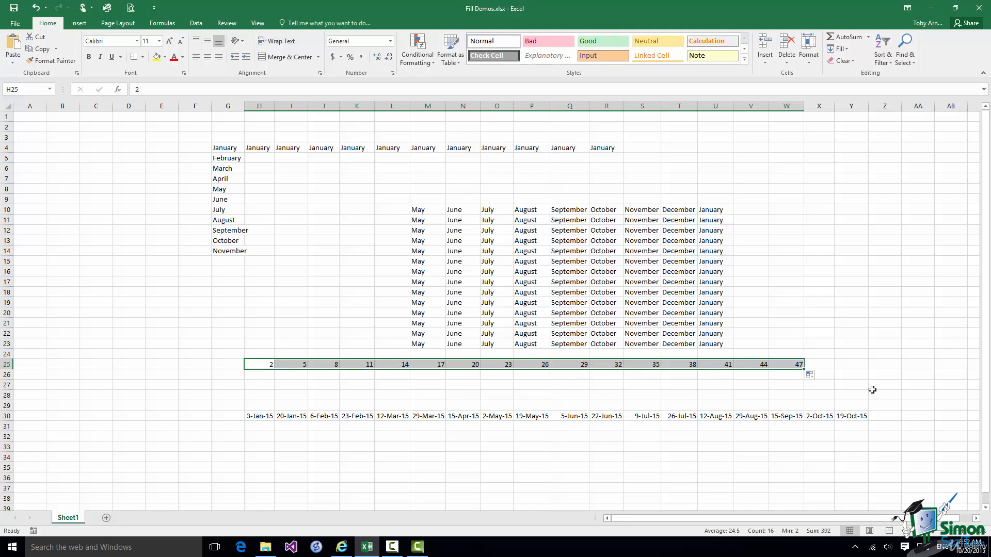
pyautogui.click(264, 366)
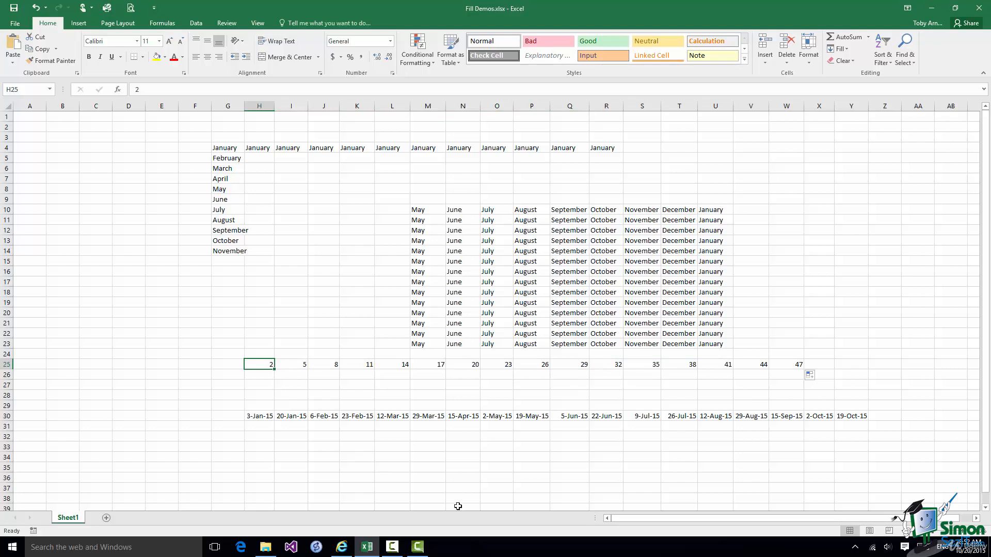
# Enter 100 in H25 and fill row 25 as a series with step -6, stopping at -100.
pyautogui.write('100')
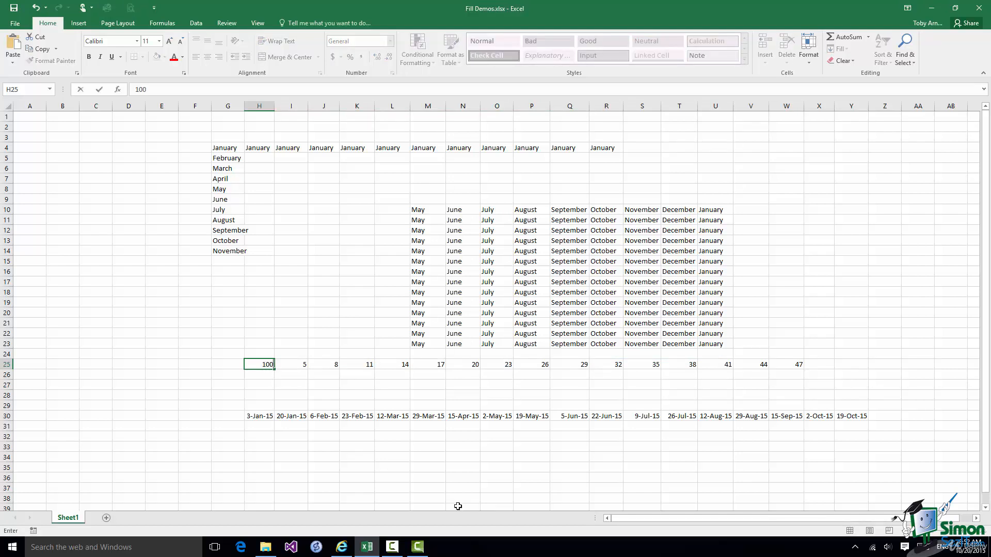
pyautogui.hotkey('ctrl', 'Return')
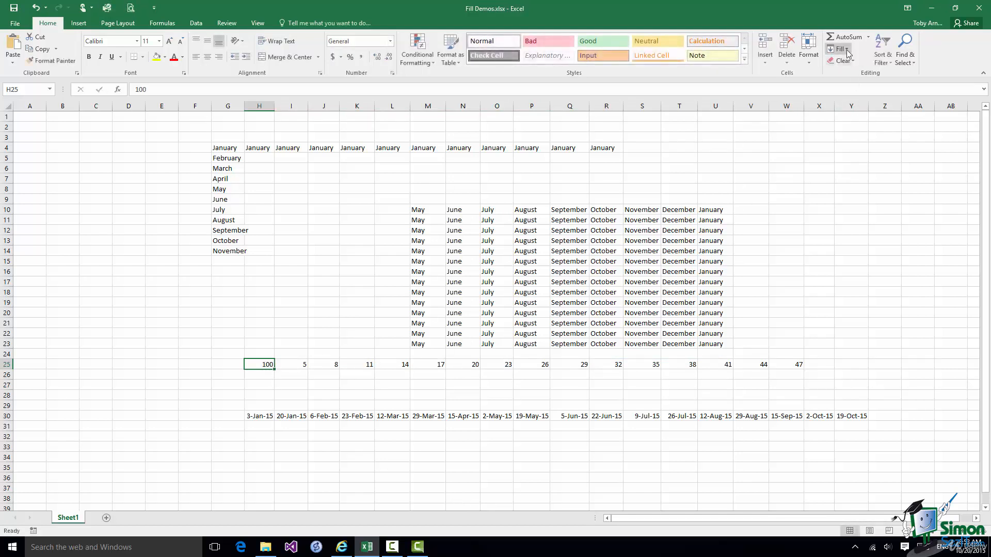
pyautogui.click(847, 50)
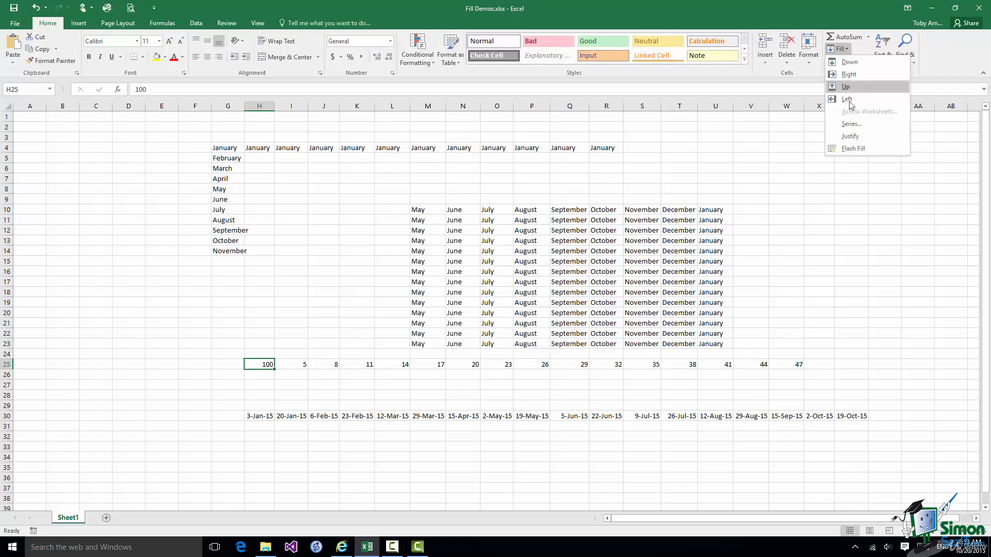
pyautogui.click(852, 124)
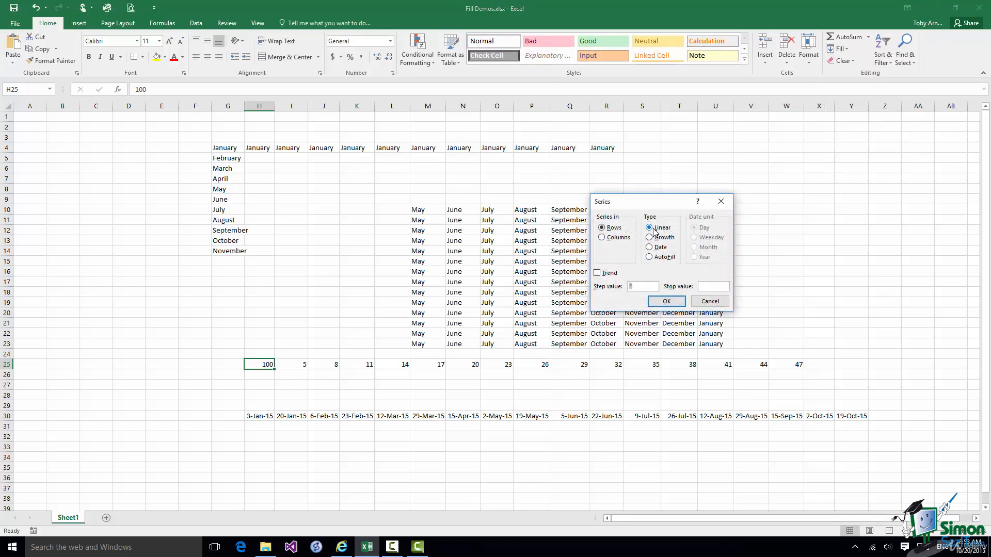
pyautogui.click(639, 287)
pyautogui.press('BackSpace')
pyautogui.write('-100')
pyautogui.click(668, 303)
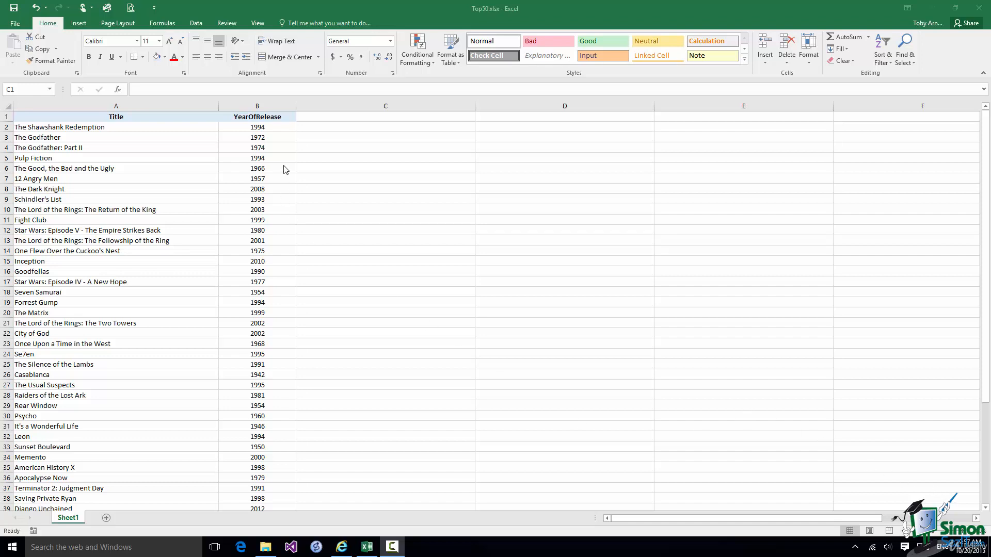
# Bring the Top50.xlsx window to the front.
pyautogui.click(318, 130)
# Enter 'The Shawshank Redemption (1994)' in C2 as the title-with-year example, then select C3.
pyautogui.click(315, 127)
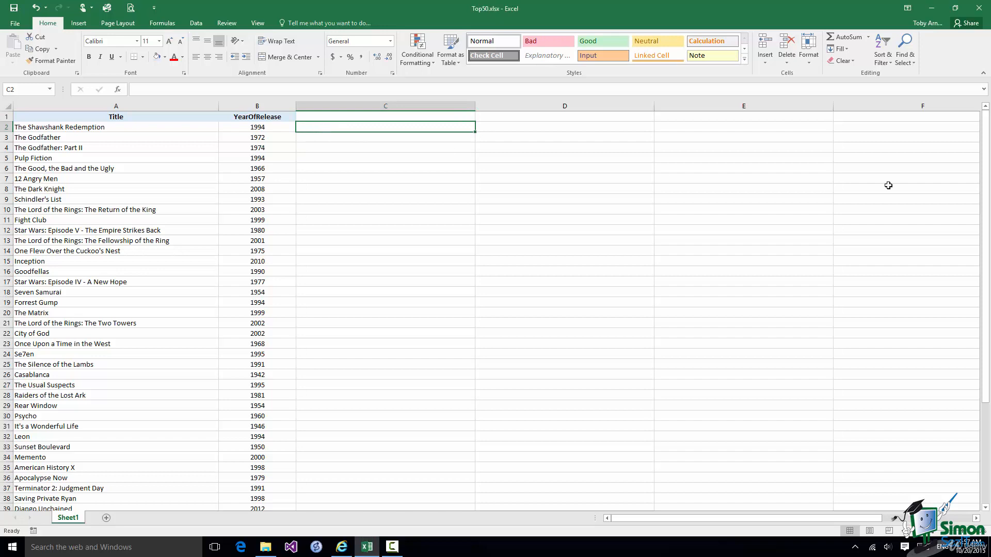
pyautogui.write('The')
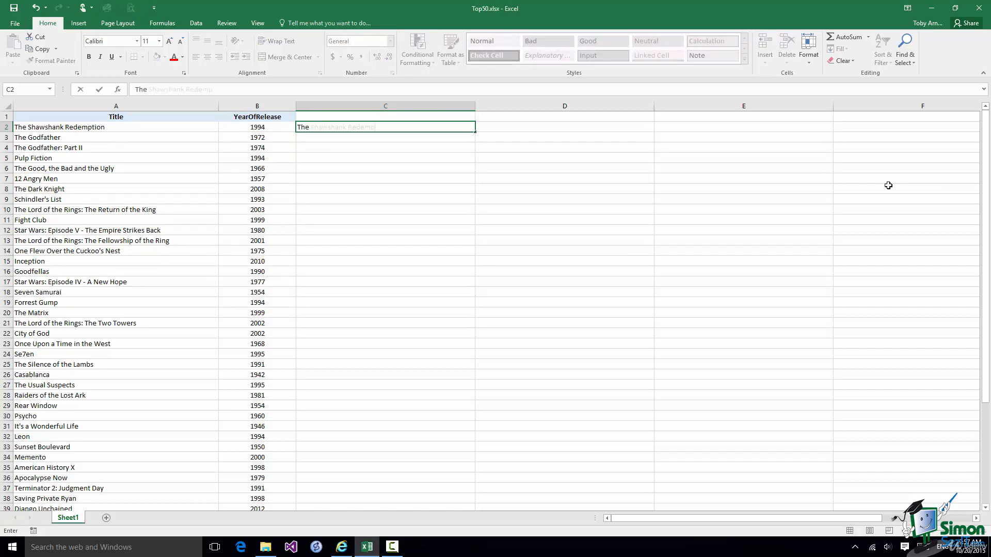
pyautogui.write(' Shawshank Redemption')
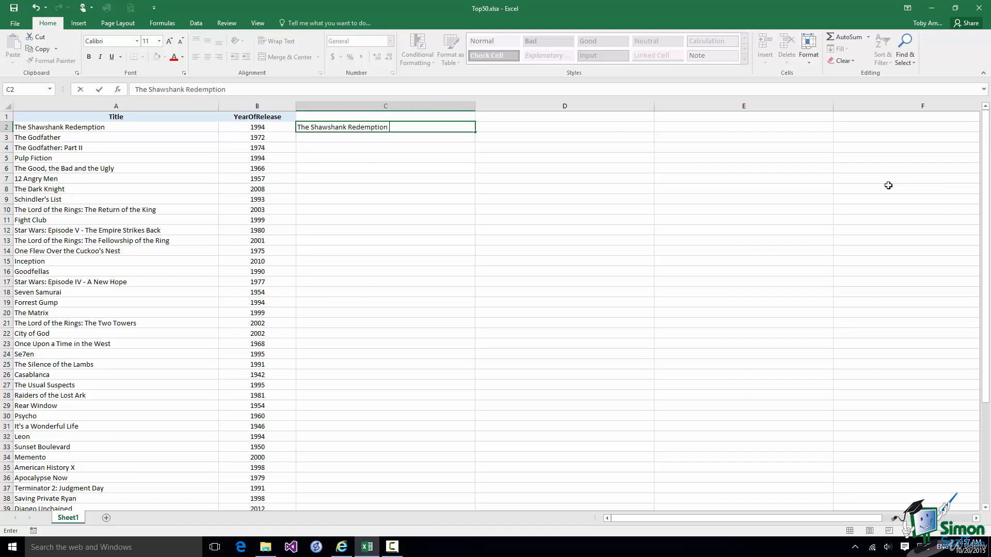
pyautogui.write(' (1994)')
pyautogui.hotkey('ctrl', 'Return')
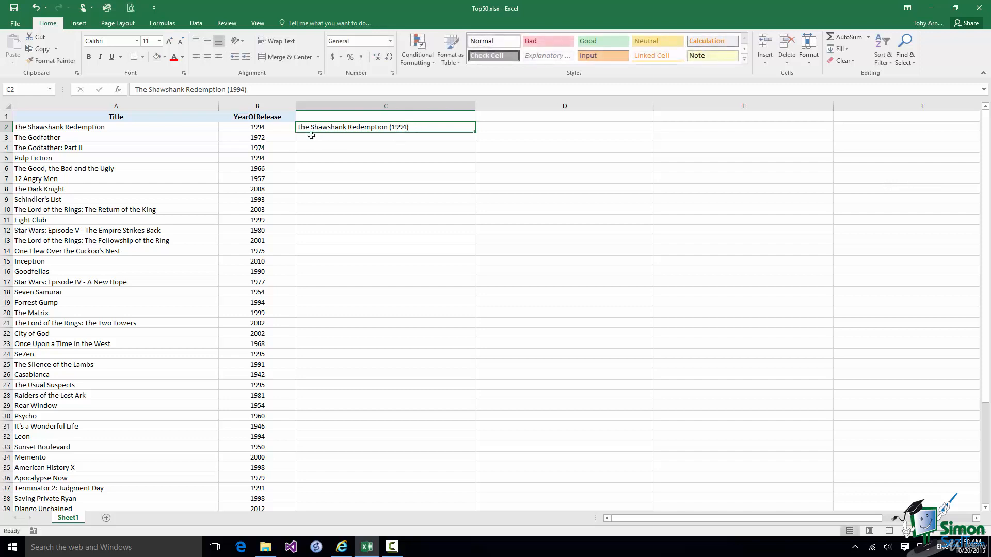
pyautogui.click(311, 135)
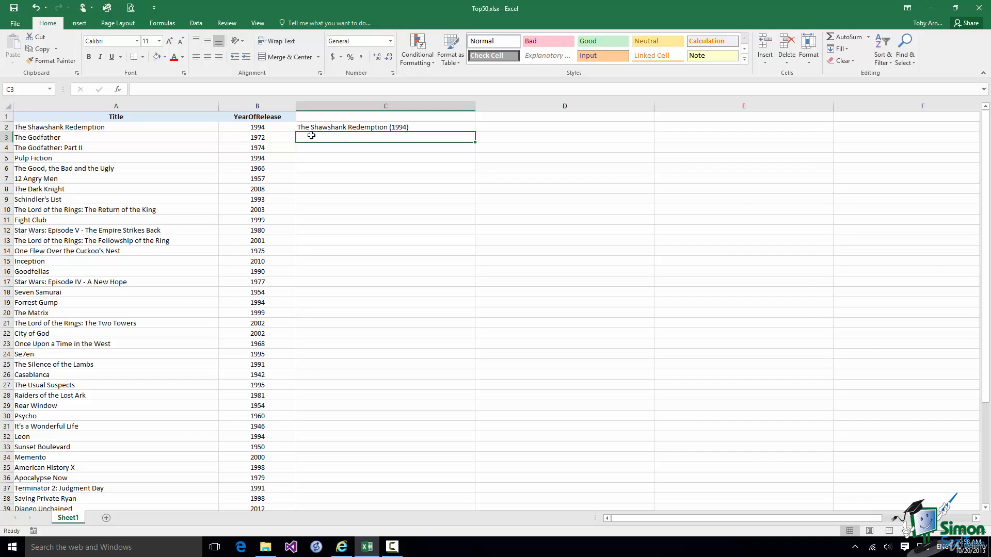
# Begin typing 'The G' in C3 so Flash Fill previews titles with years.
pyautogui.write('T')
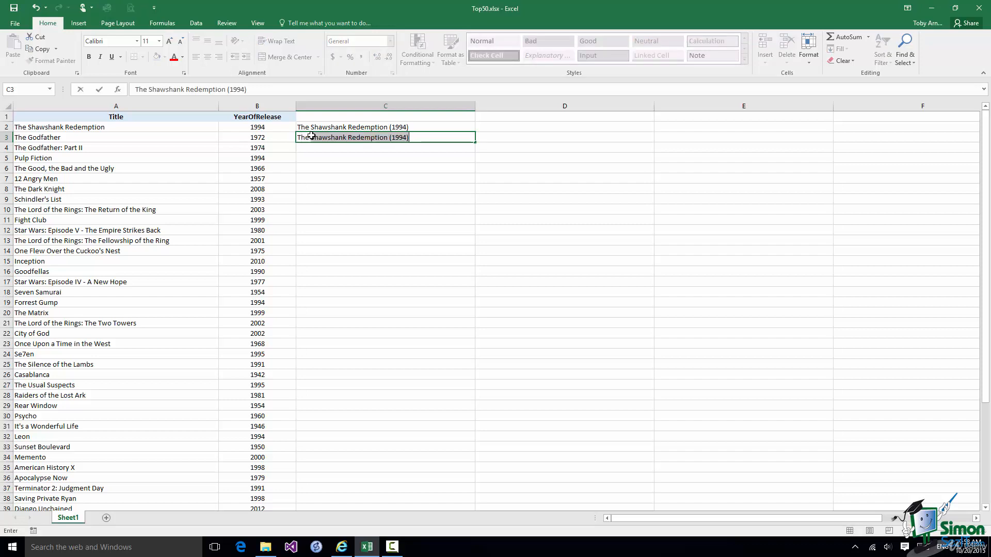
pyautogui.write('he Godfather (1972')
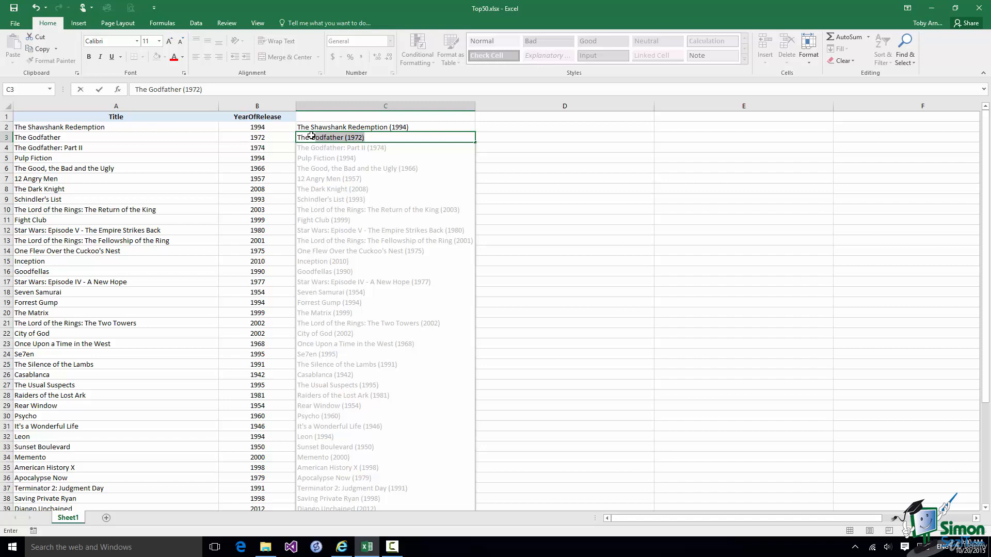
# Accept the Flash Fill preview to complete column C with titles and years.
pyautogui.press('Return')
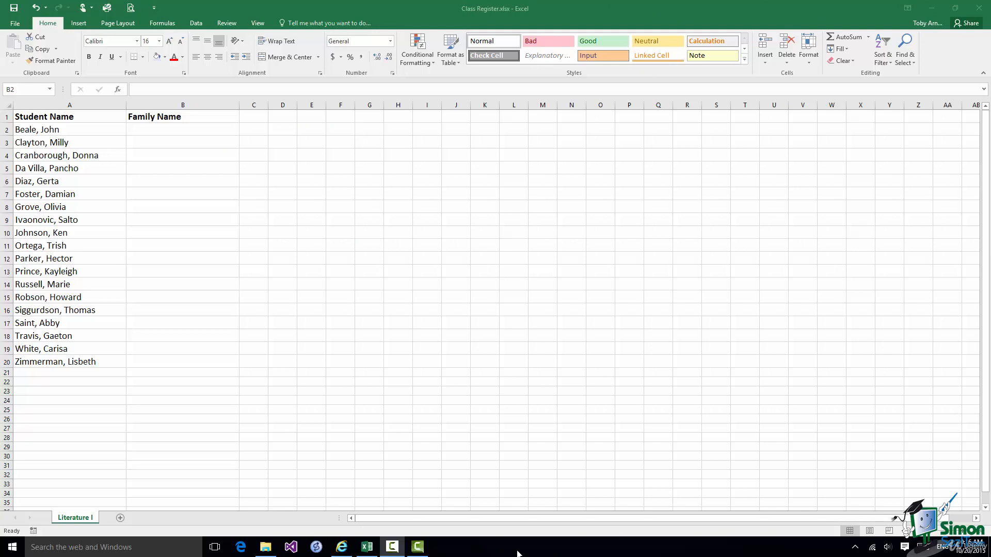
# Flash-fill Family Name from the first surname example in B2, then widen column C.
pyautogui.click(156, 136)
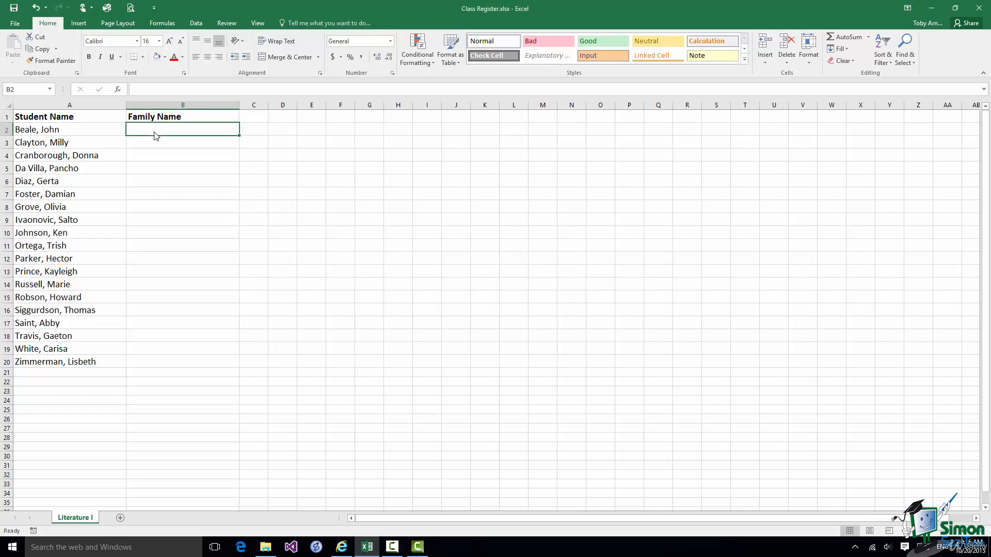
pyautogui.write('Be')
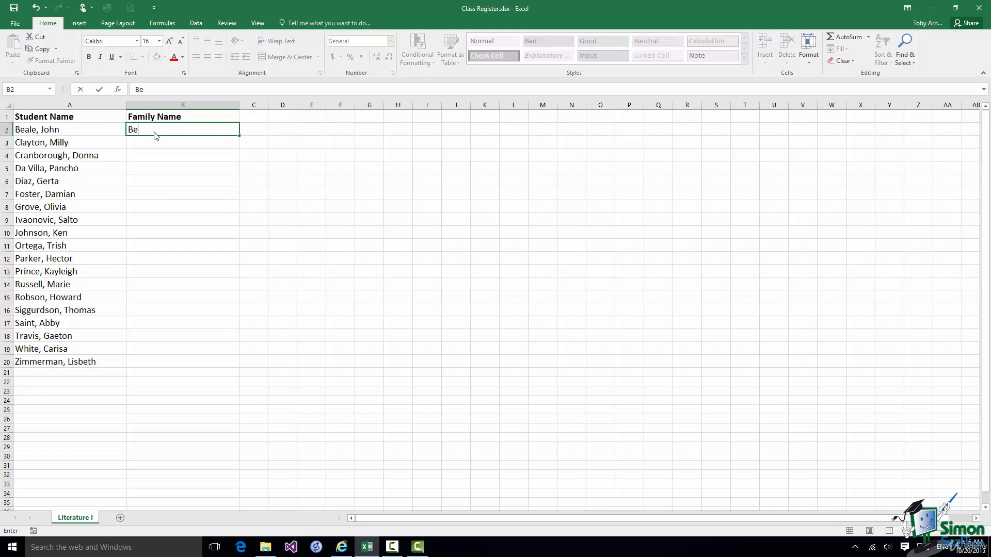
pyautogui.write('ale')
pyautogui.click(138, 144)
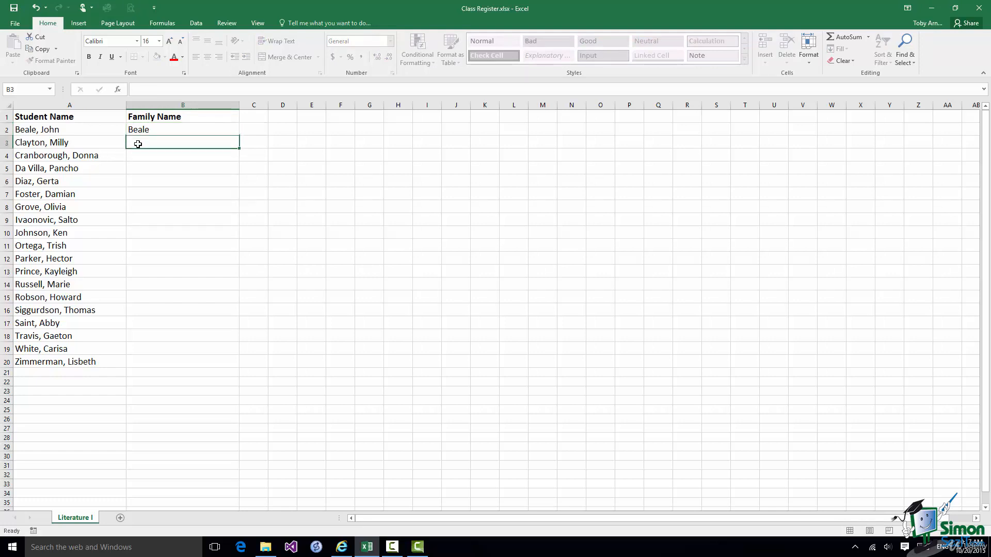
pyautogui.write('Clayton')
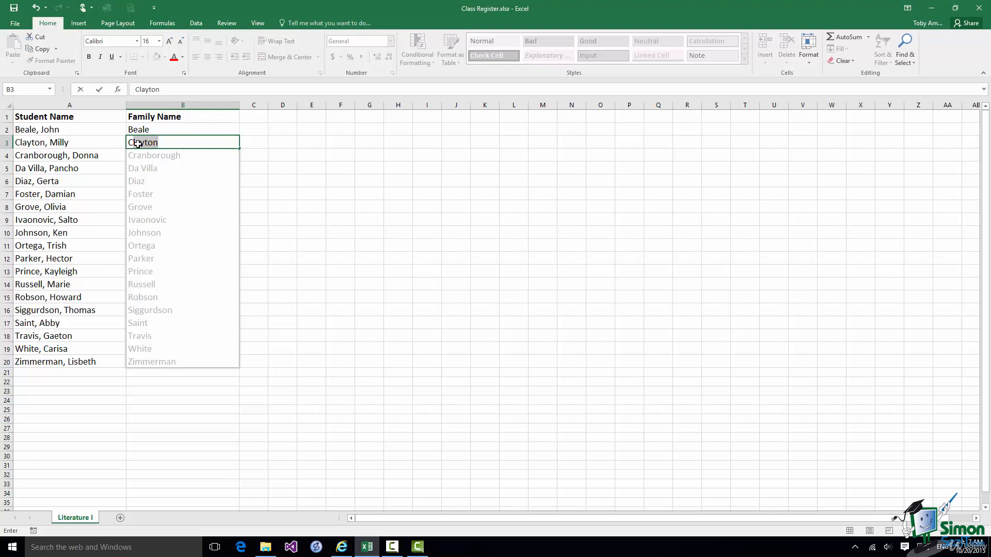
pyautogui.press('Return')
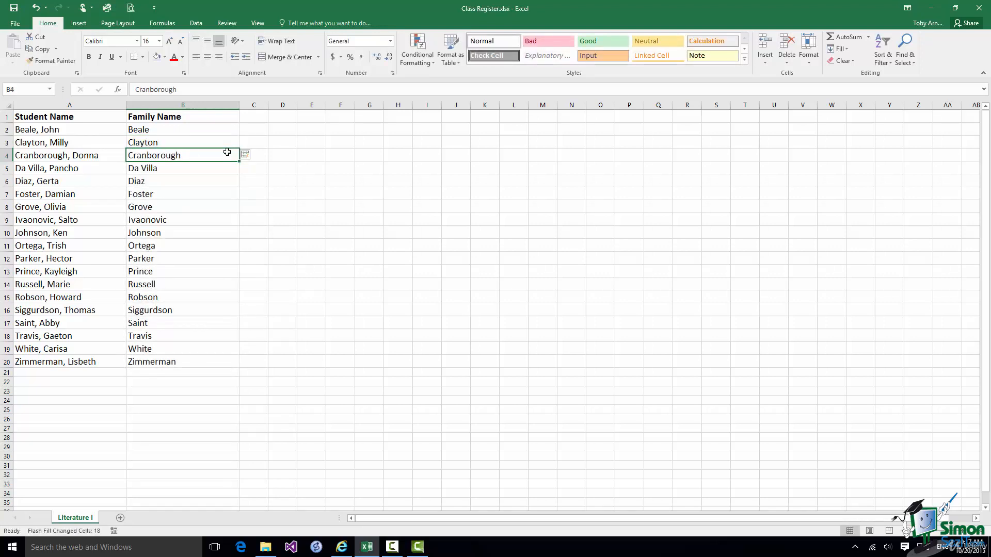
pyautogui.moveTo(268, 105); pyautogui.dragTo(341, 103)
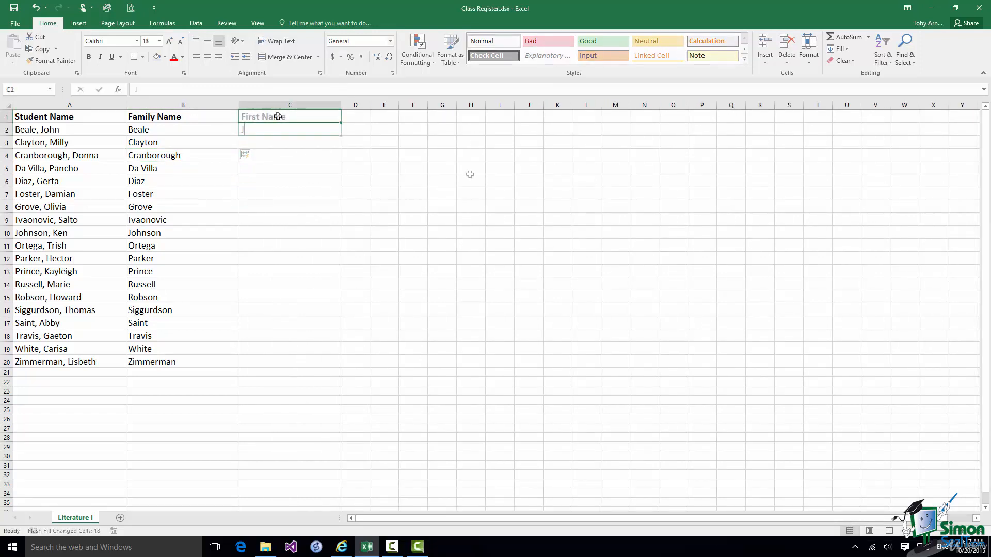
# Give first-name examples in C2 and C3, then accept Flash Fill for all students.
pyautogui.write('John')
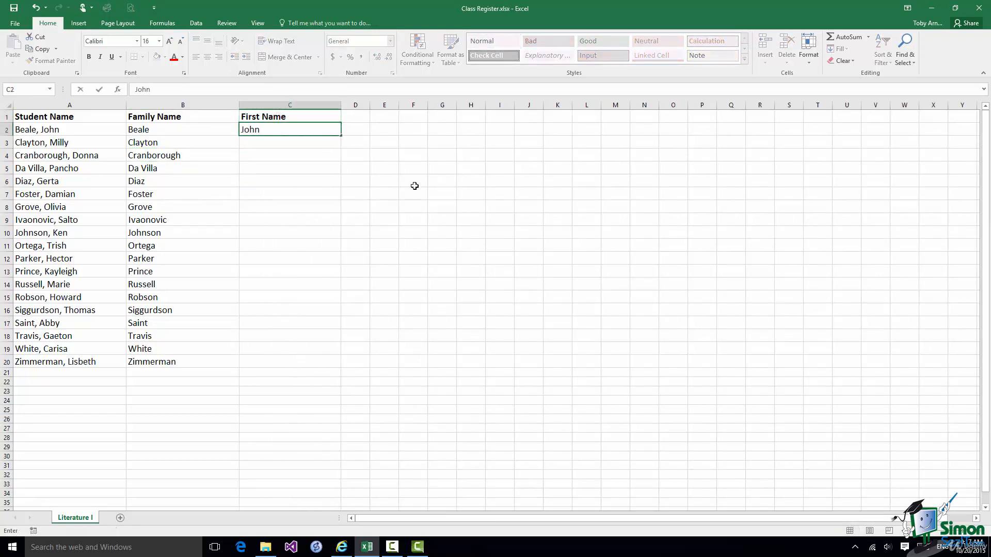
pyautogui.click(264, 144)
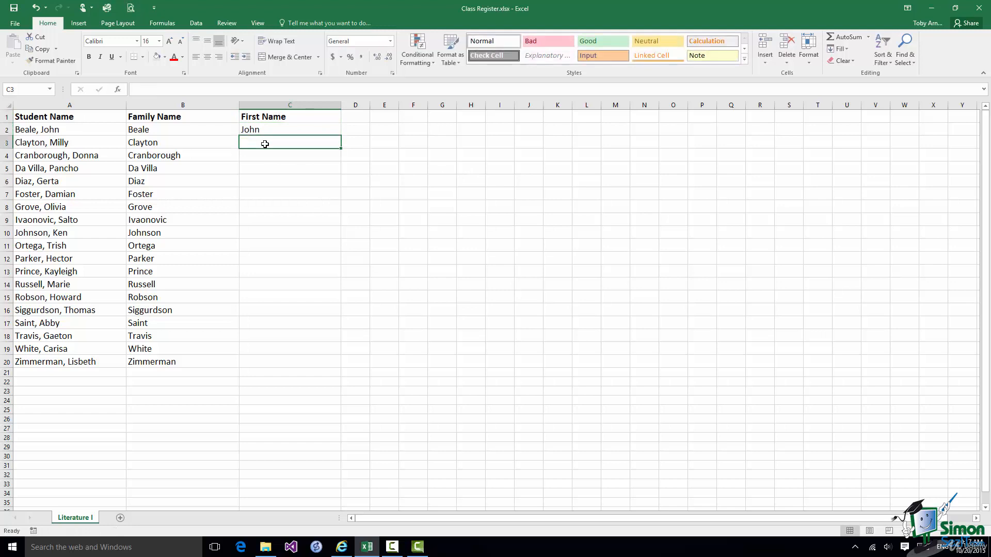
pyautogui.write('Milly')
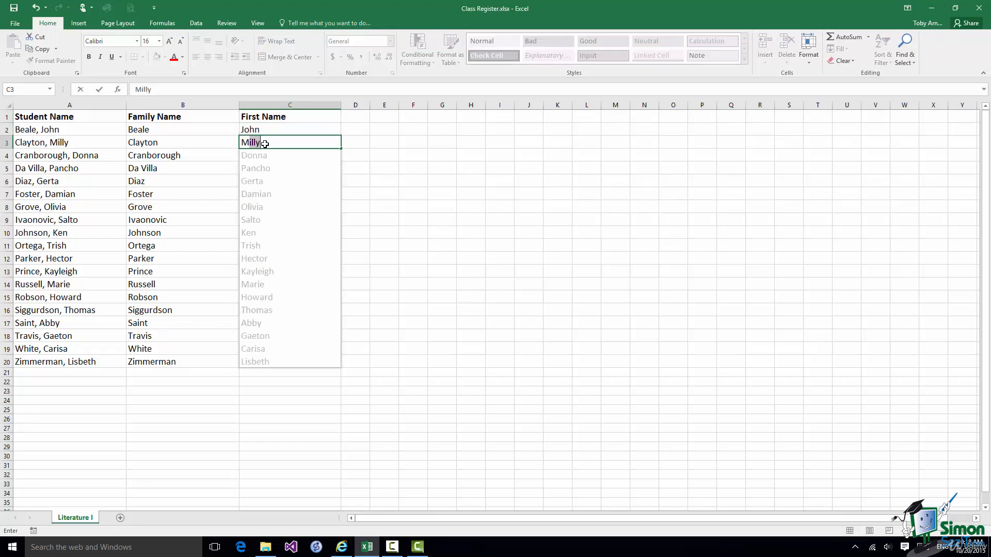
pyautogui.press('Return')
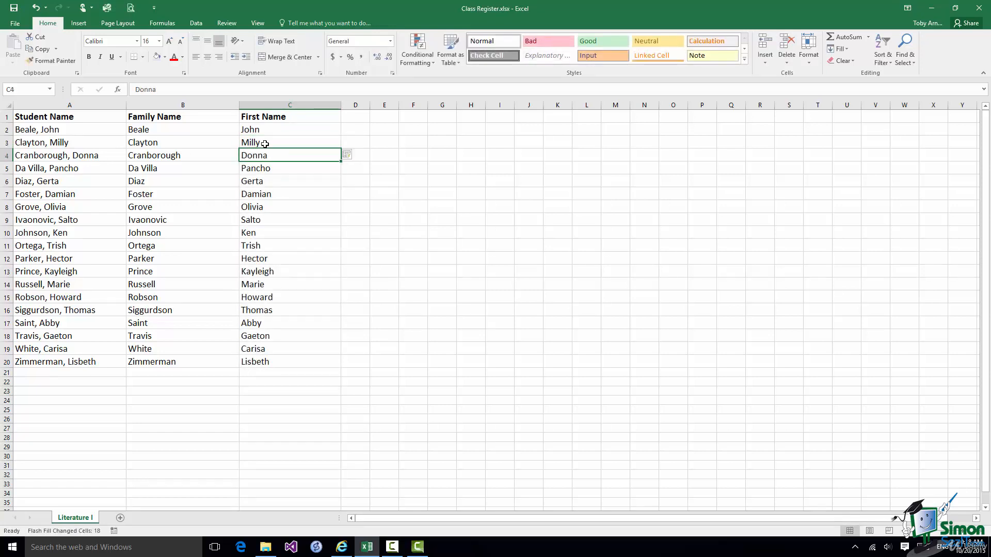
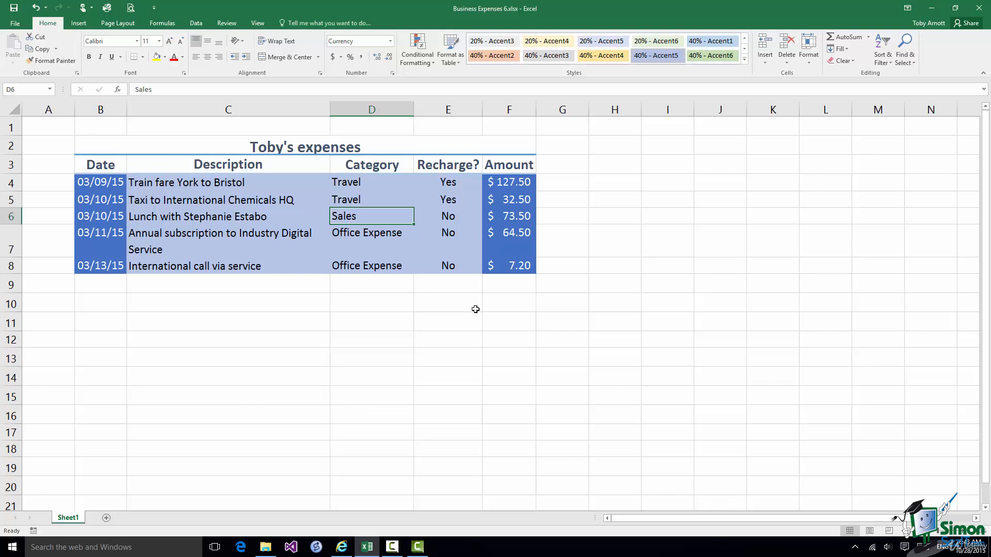
# Enter =F4+F5+F6+F7+F8 in F9 to total the five amounts as $305.20.
pyautogui.click(516, 285)
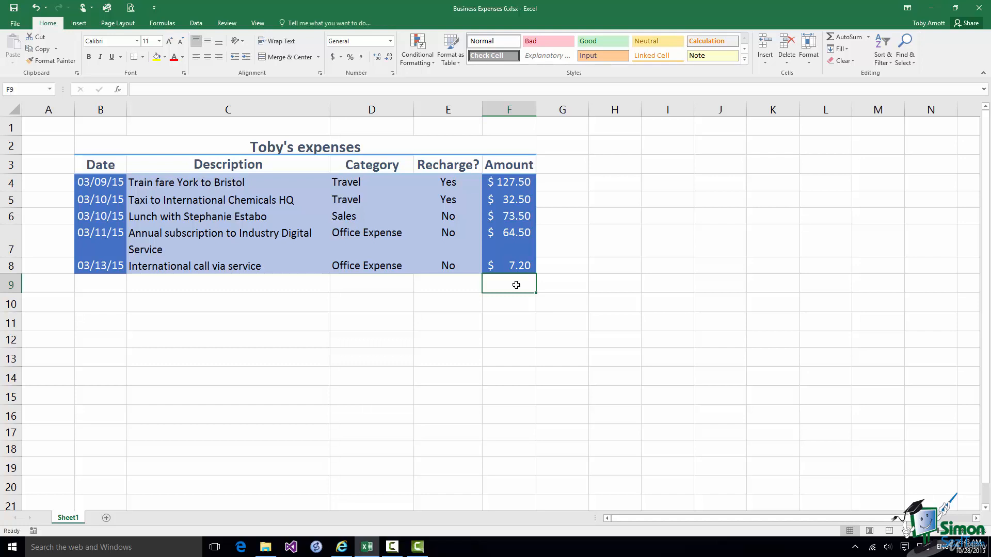
pyautogui.click(138, 90)
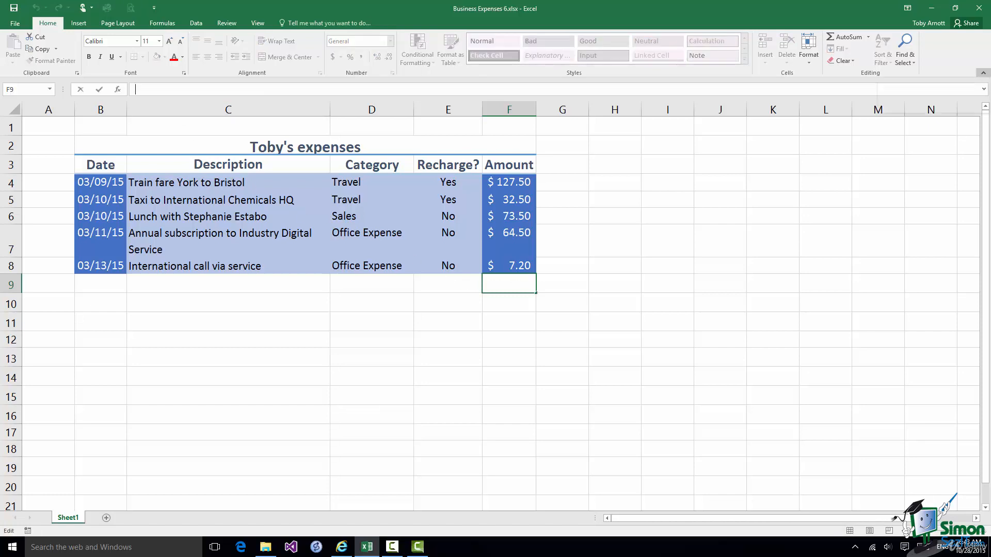
pyautogui.write('=')
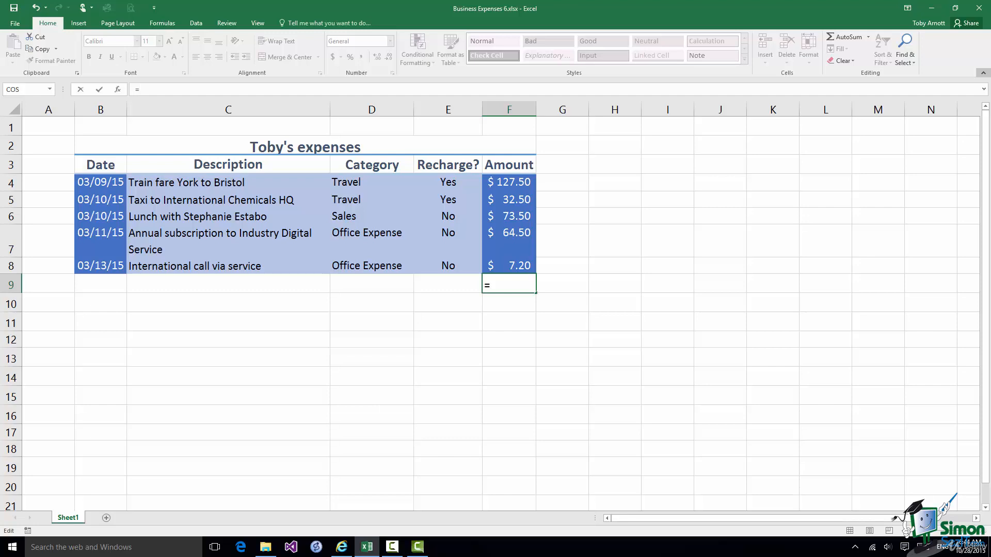
pyautogui.write('F4+')
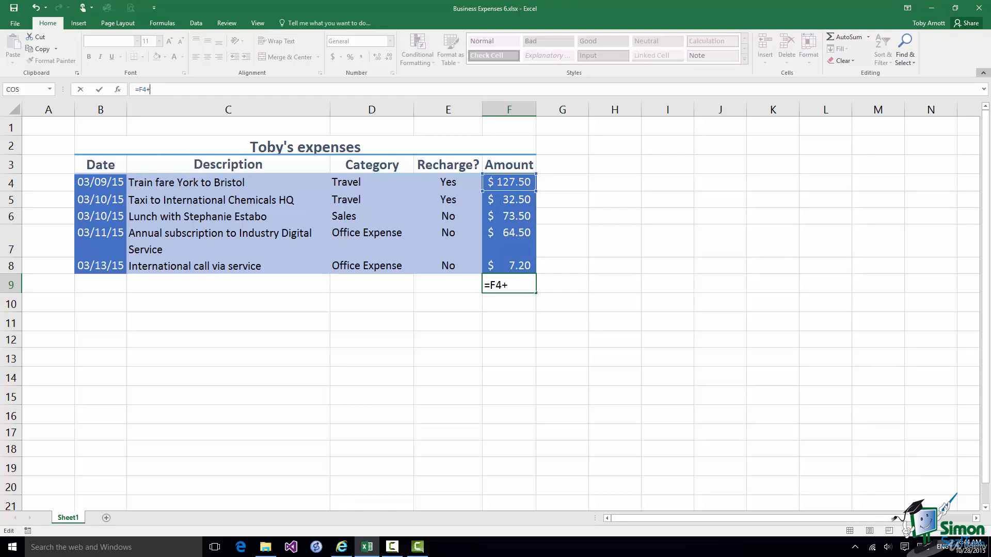
pyautogui.write('F5+F6')
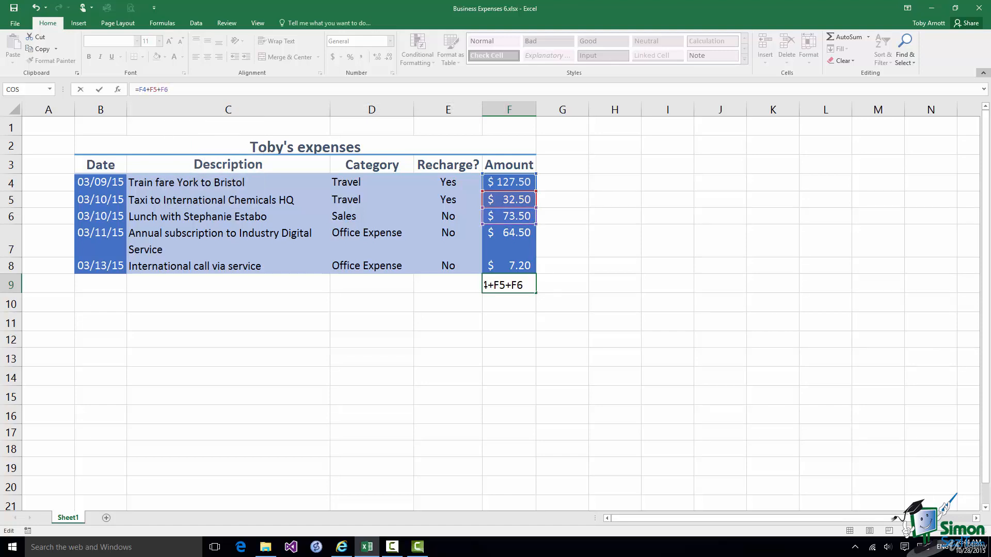
pyautogui.write('+F7+F8')
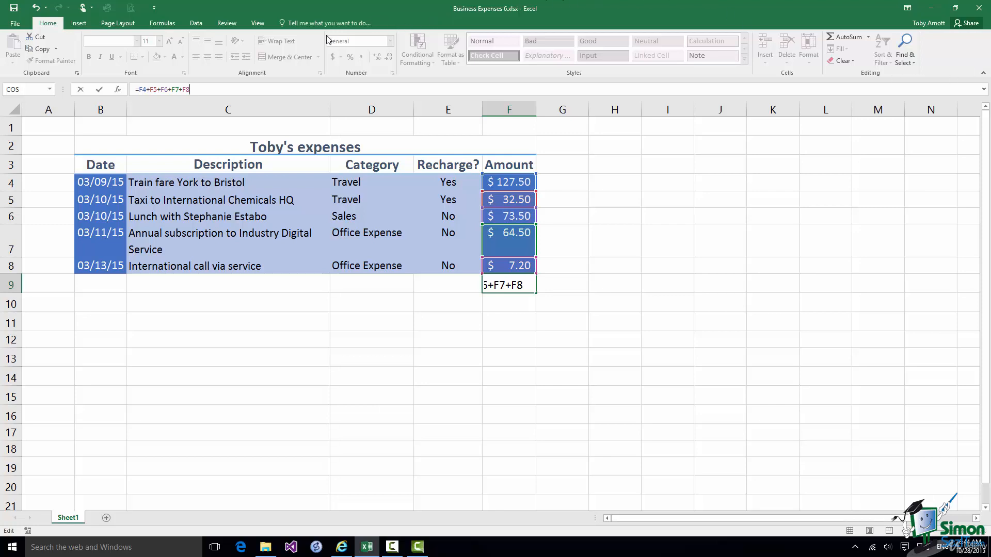
pyautogui.click(100, 90)
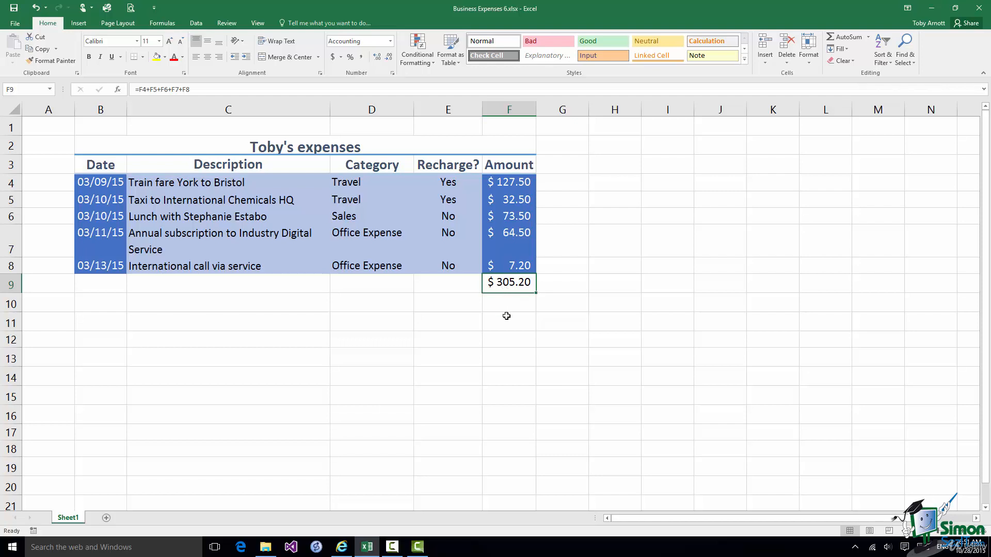
pyautogui.click(212, 90)
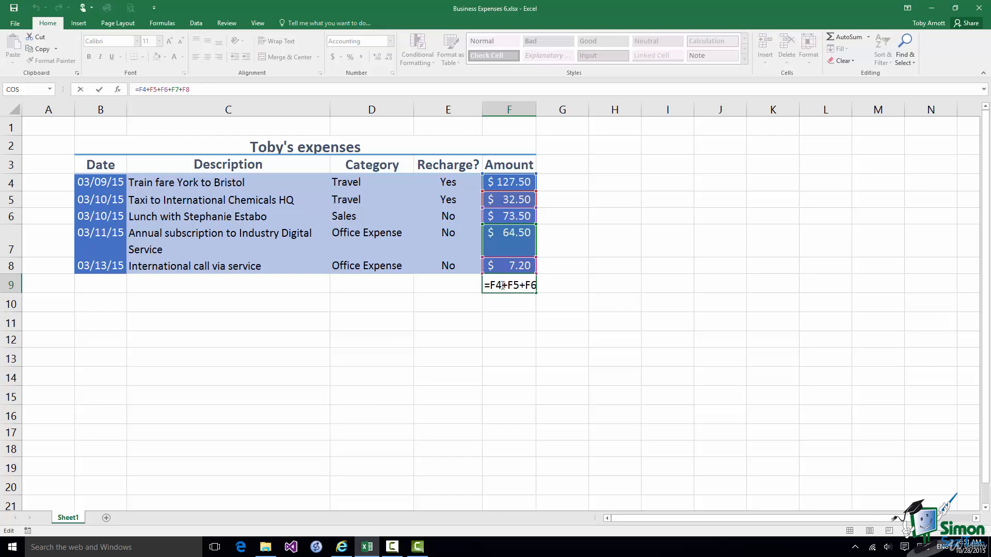
pyautogui.press('Tab')
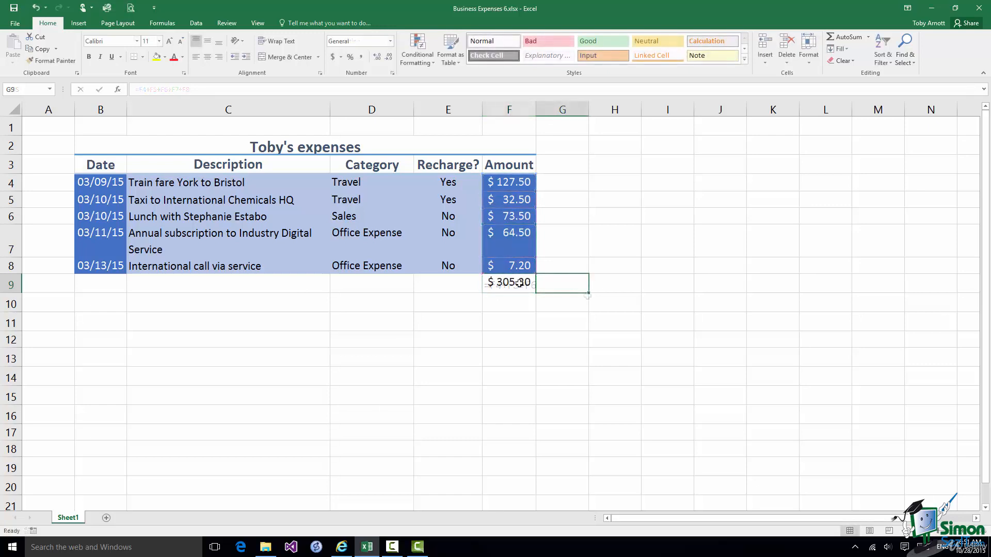
pyautogui.click(519, 282)
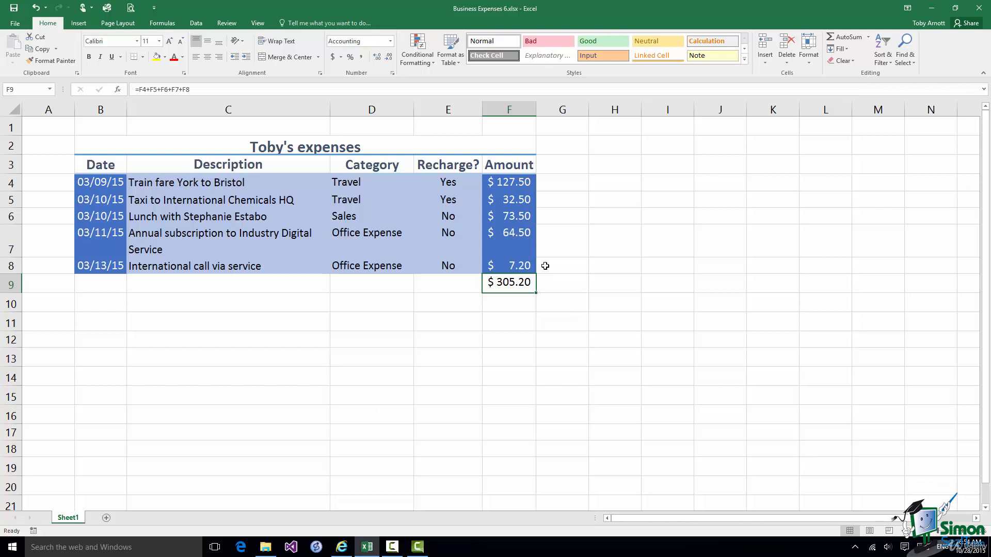
# Change the F7 subscription amount from 64.50 to 84.50 and check that F9 shows $325.20.
pyautogui.keyDown('ctrl'); pyautogui.click(510, 234); pyautogui.keyUp('ctrl')
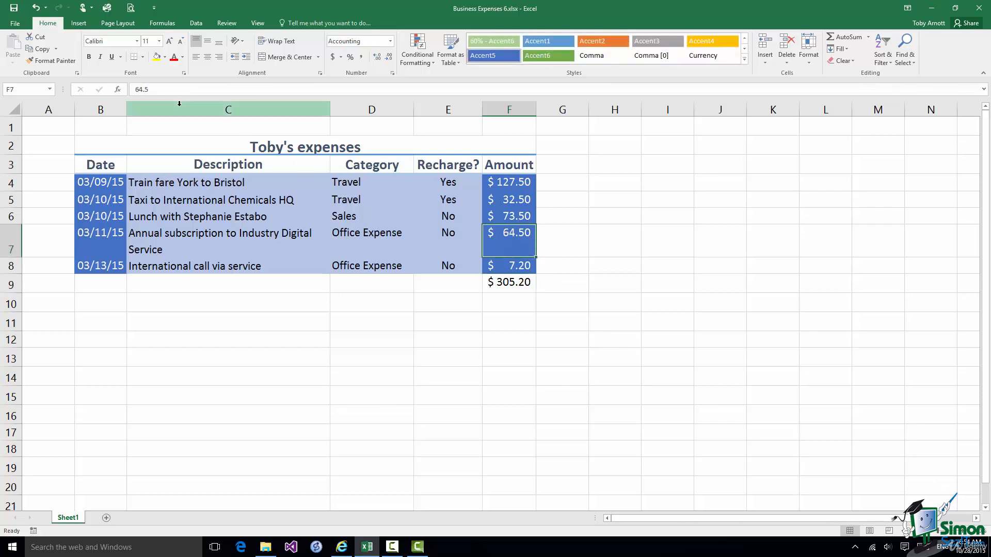
pyautogui.click(141, 89)
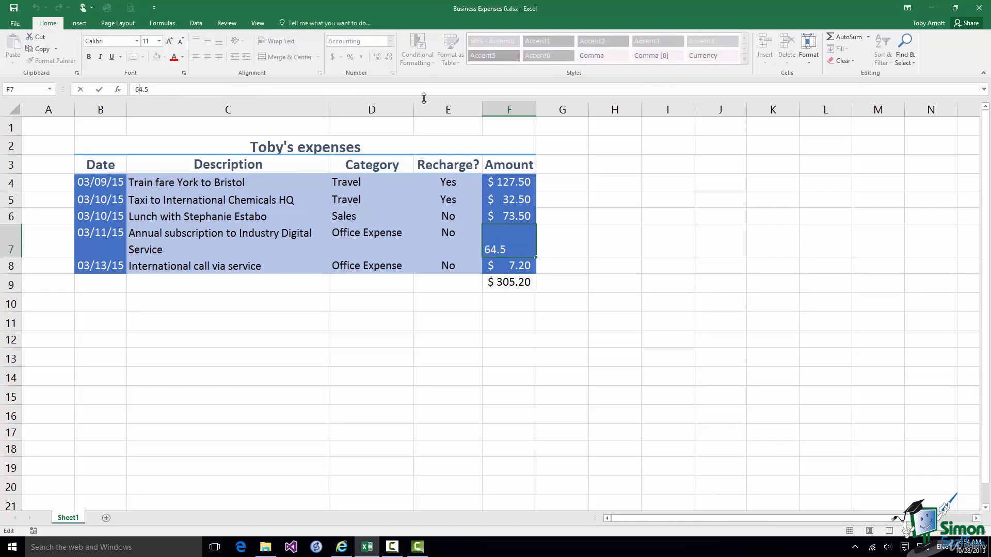
pyautogui.press('BackSpace')
pyautogui.write('8')
pyautogui.click(101, 91)
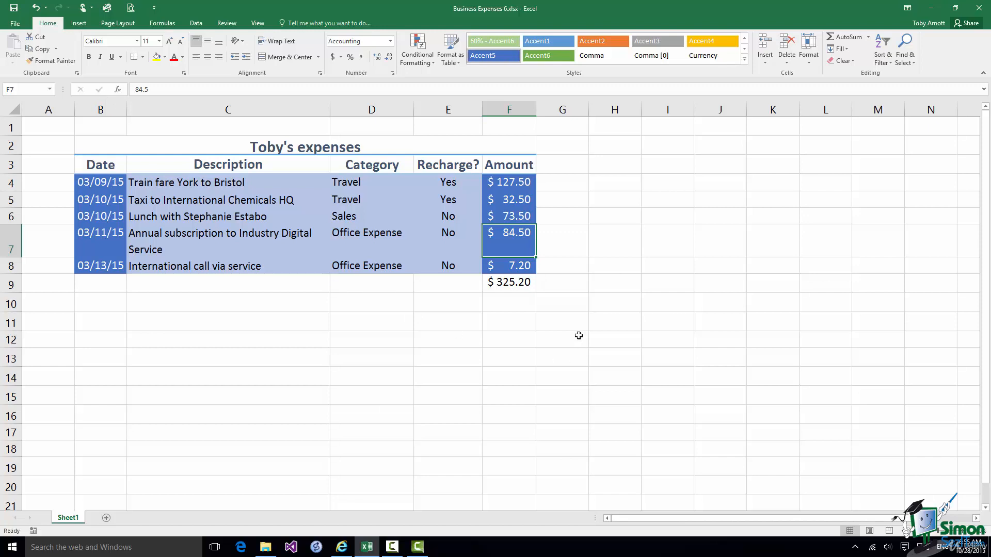
pyautogui.click(525, 284)
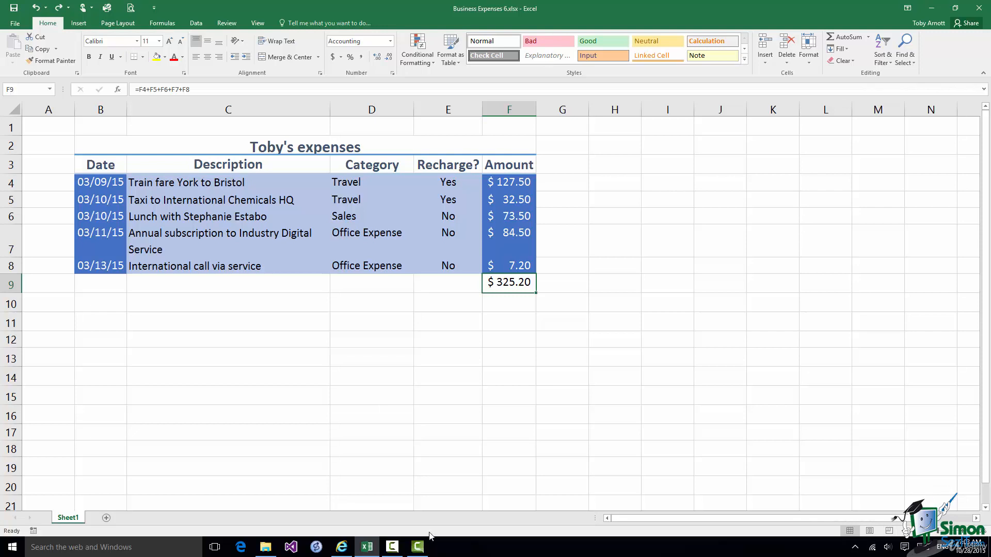
pyautogui.click(10, 241)
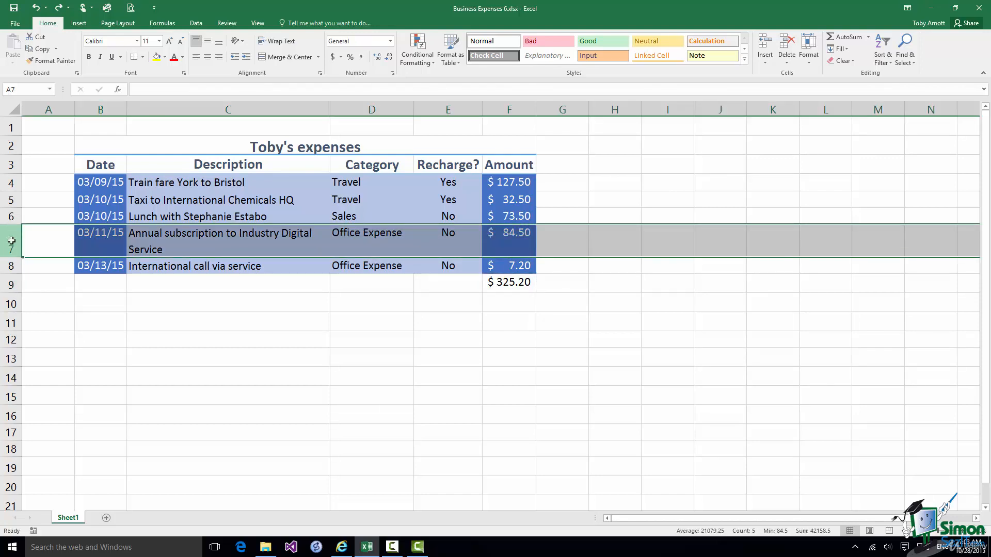
pyautogui.rightClick(12, 241)
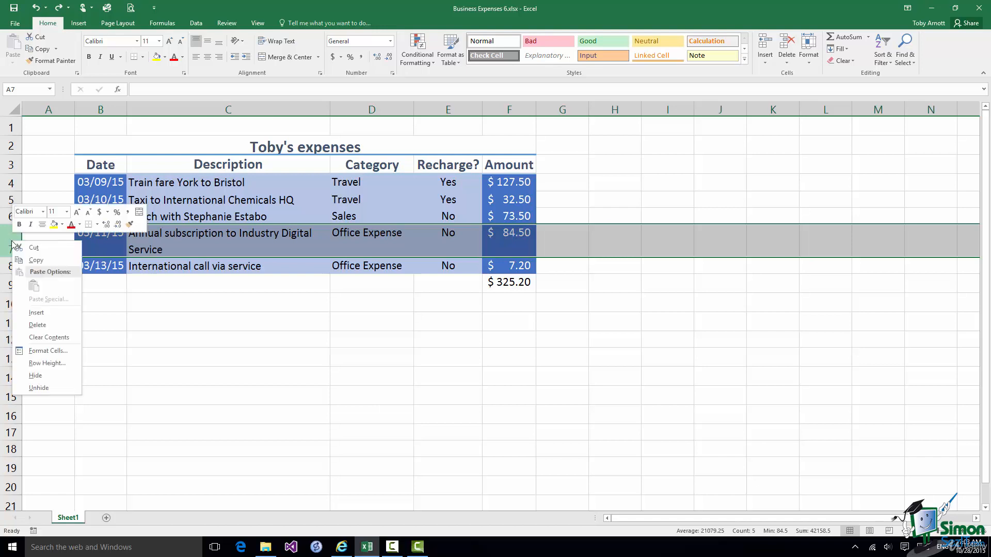
pyautogui.click(29, 315)
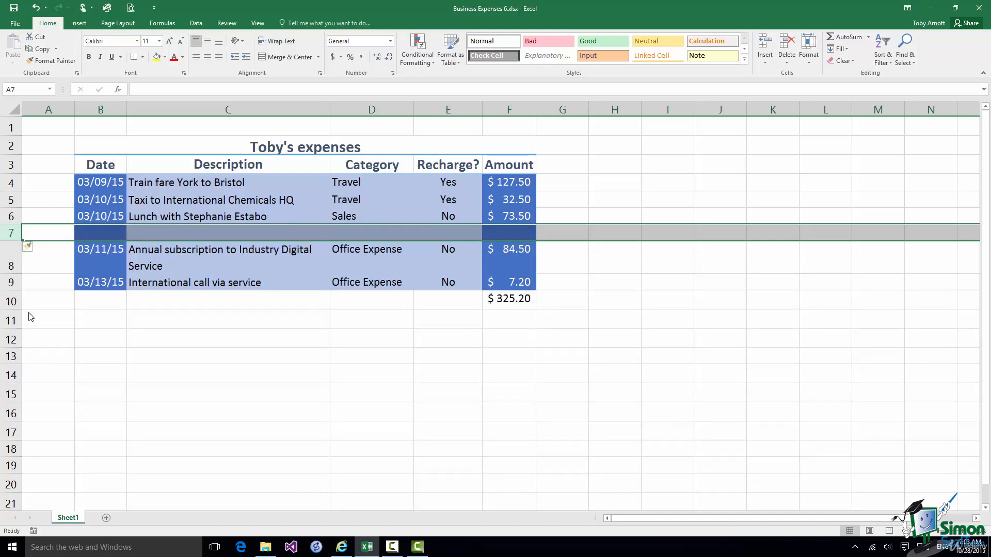
pyautogui.click(516, 300)
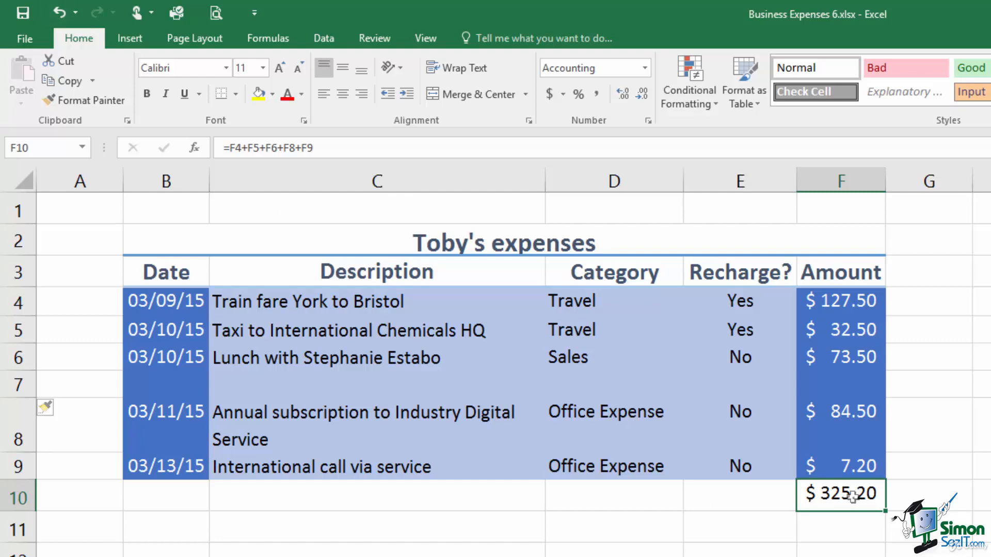
pyautogui.click(58, 12)
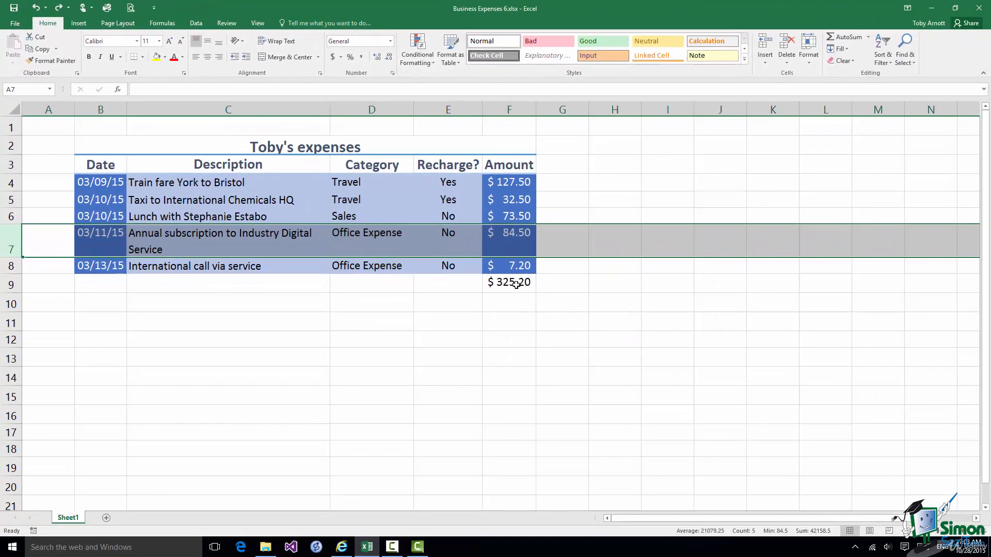
pyautogui.click(515, 283)
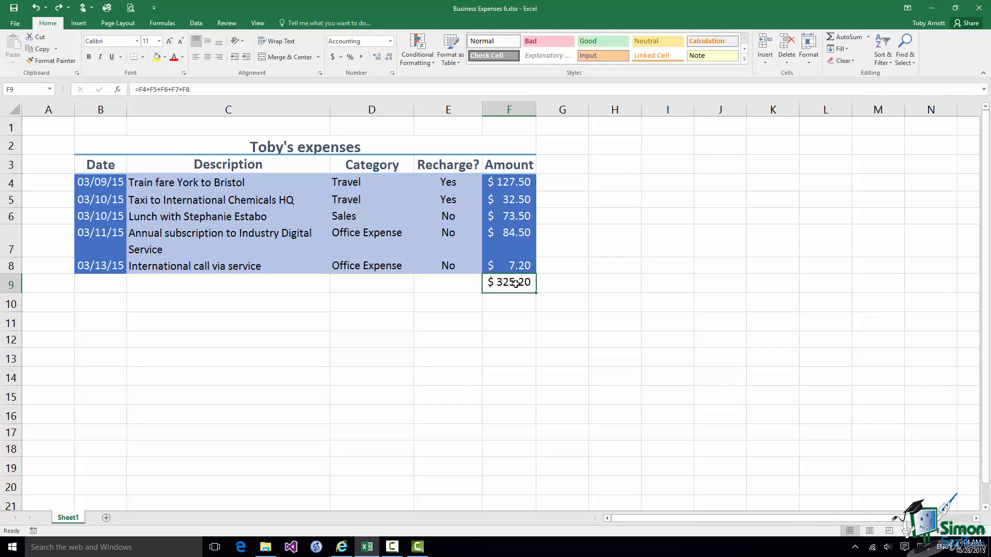
# Use Clear All on F9 to remove the total, its formula and formatting.
pyautogui.click(843, 60)
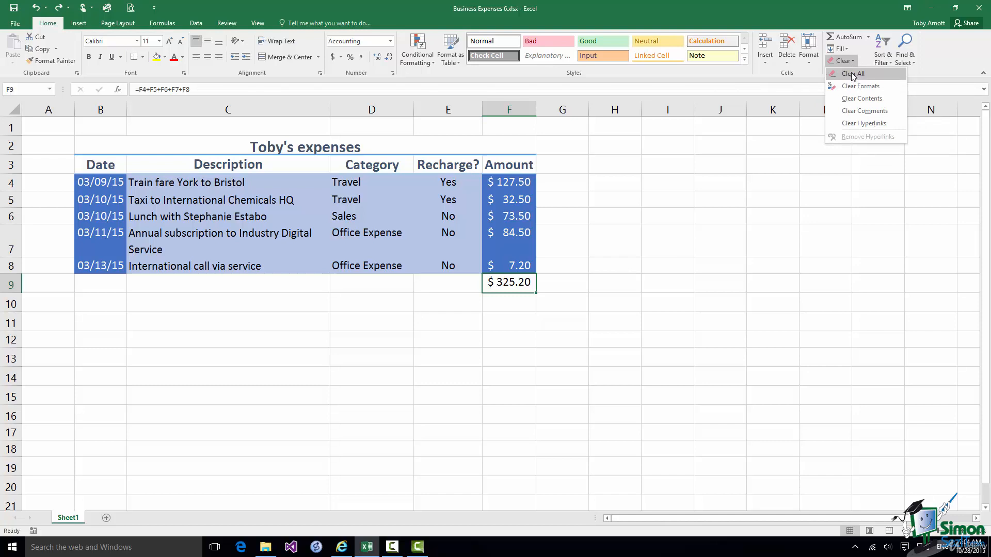
pyautogui.click(852, 75)
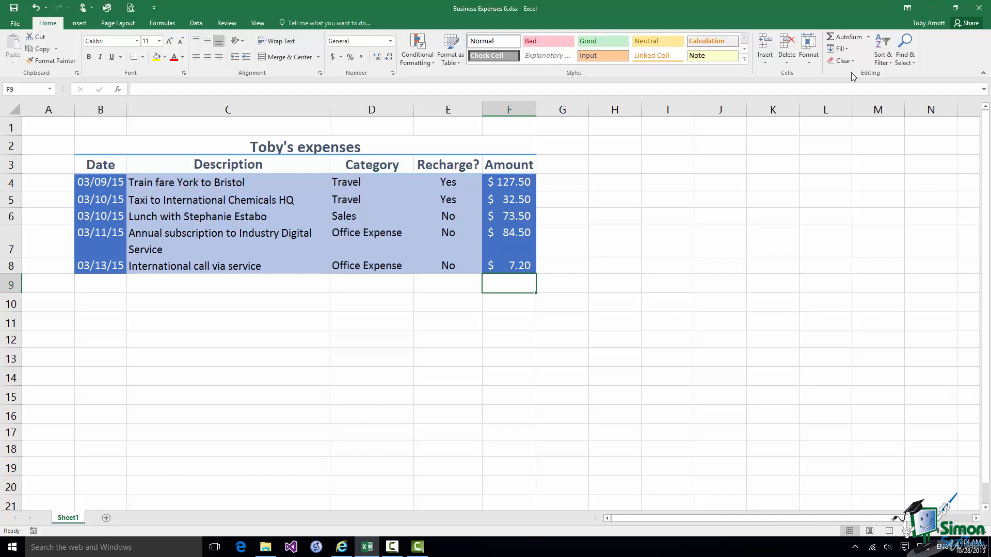
# Select F4:F9 and apply AutoSum's Sum, restoring the $325.20 total in F9.
pyautogui.click(514, 183)
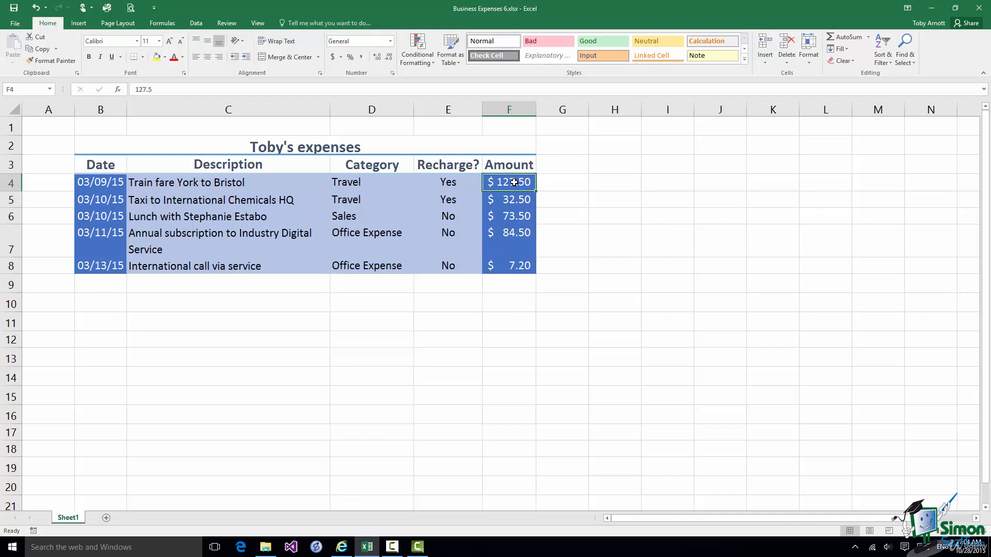
pyautogui.moveTo(514, 182); pyautogui.dragTo(512, 287)
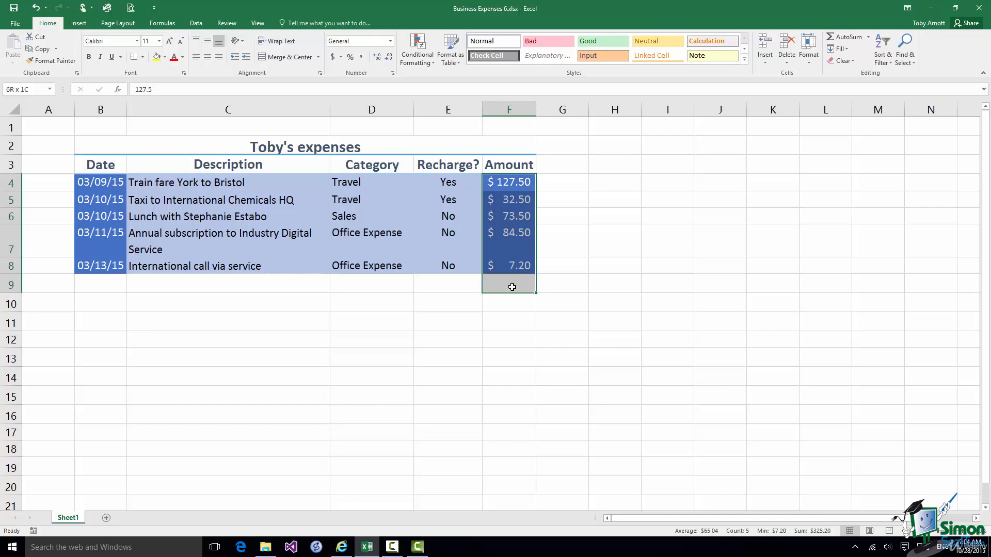
pyautogui.moveTo(512, 287); pyautogui.dragTo(512, 287)
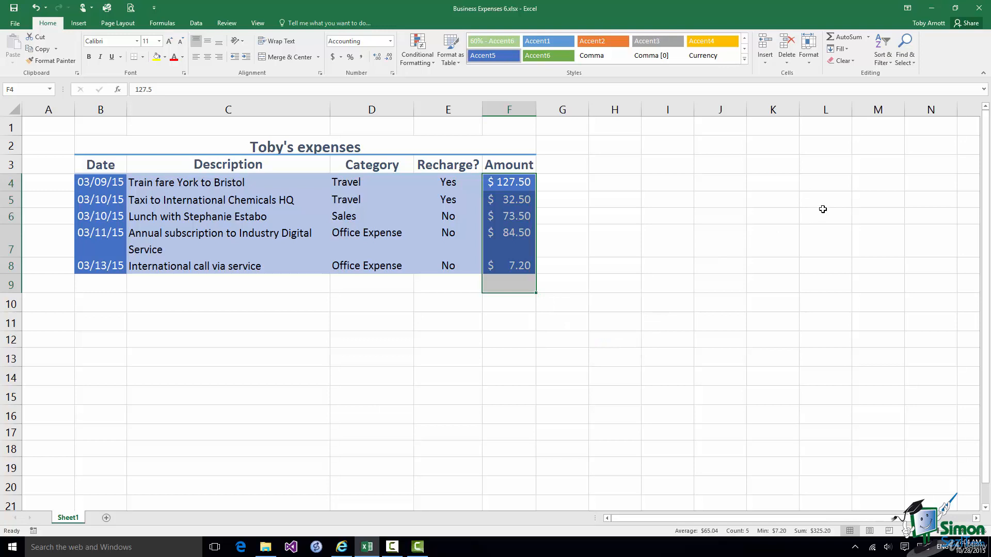
pyautogui.click(870, 38)
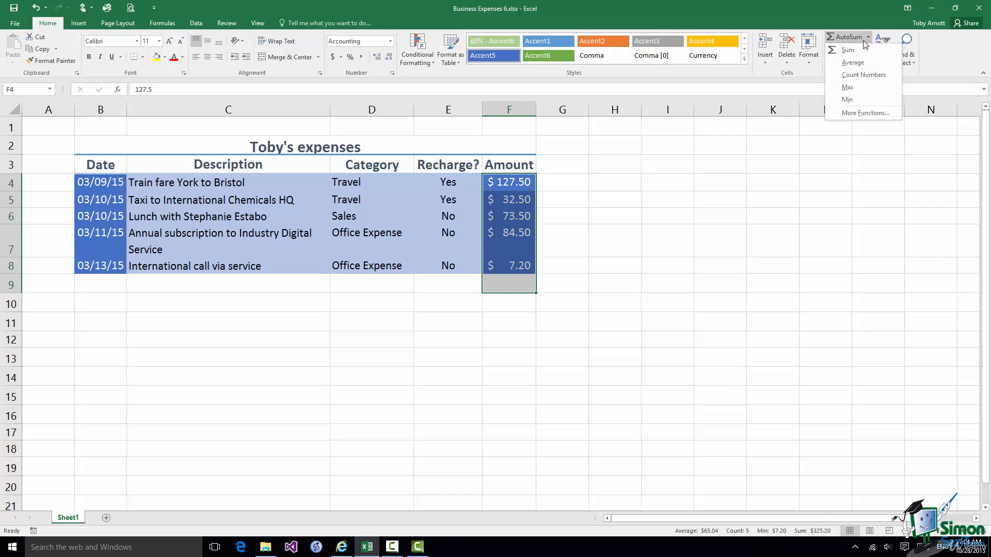
pyautogui.click(853, 54)
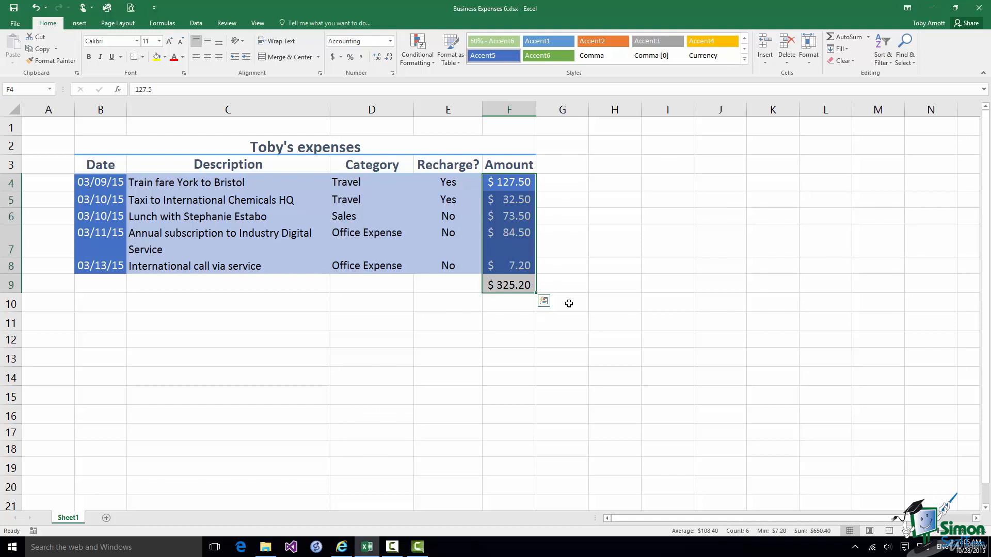
pyautogui.click(508, 284)
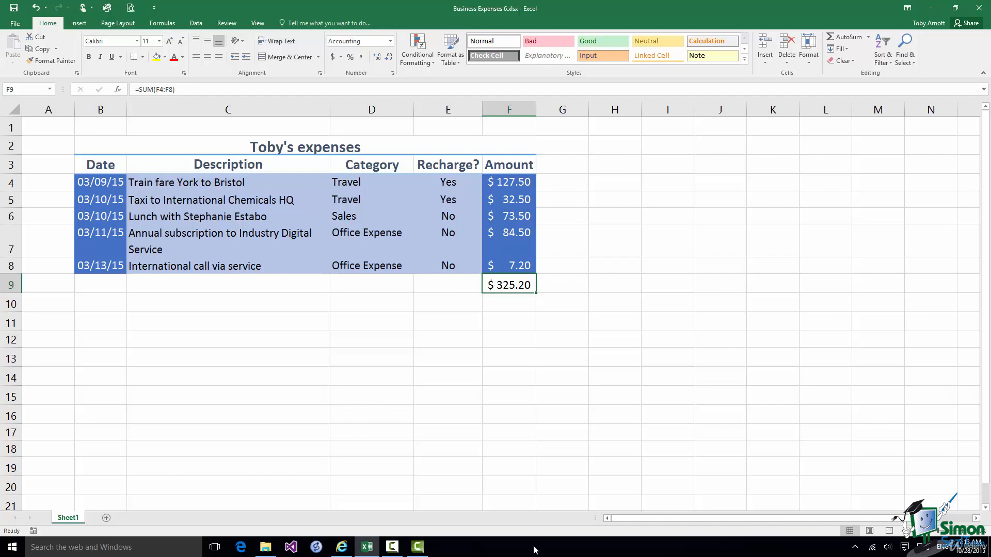
pyautogui.click(13, 243)
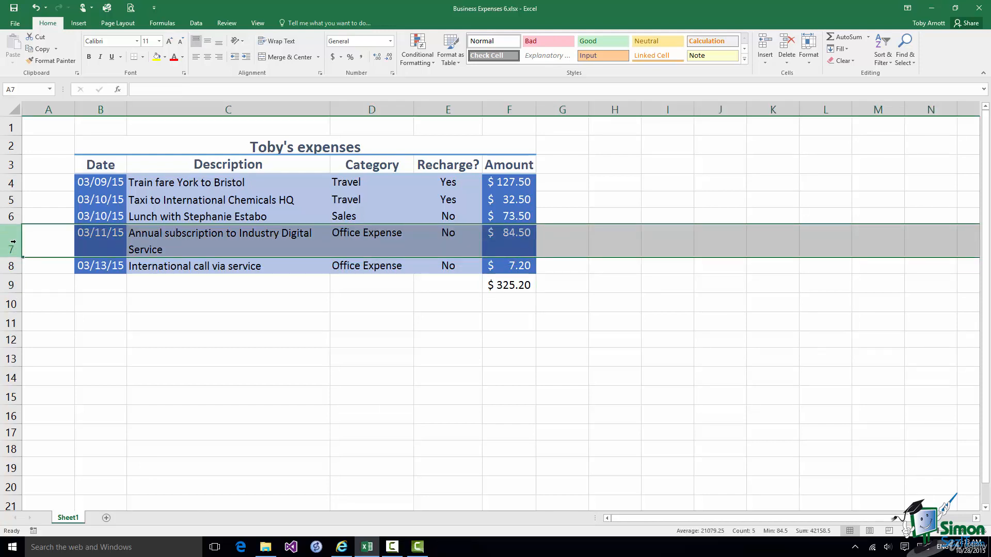
pyautogui.rightClick(14, 242)
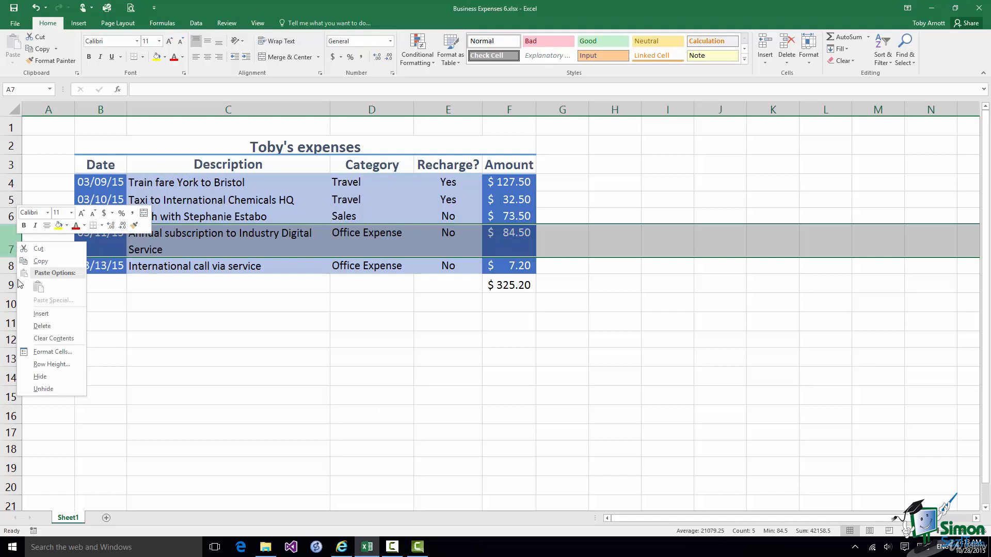
pyautogui.click(30, 316)
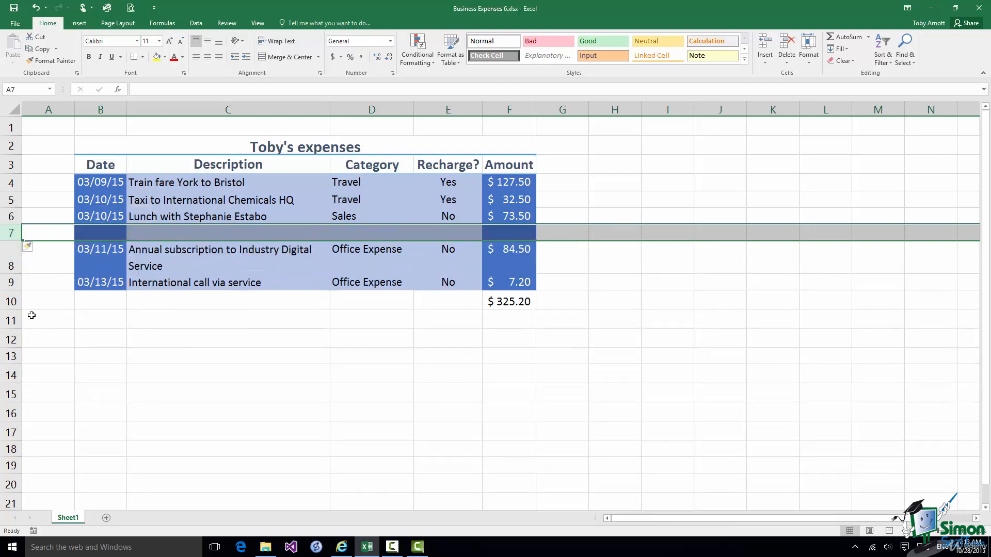
pyautogui.click(523, 301)
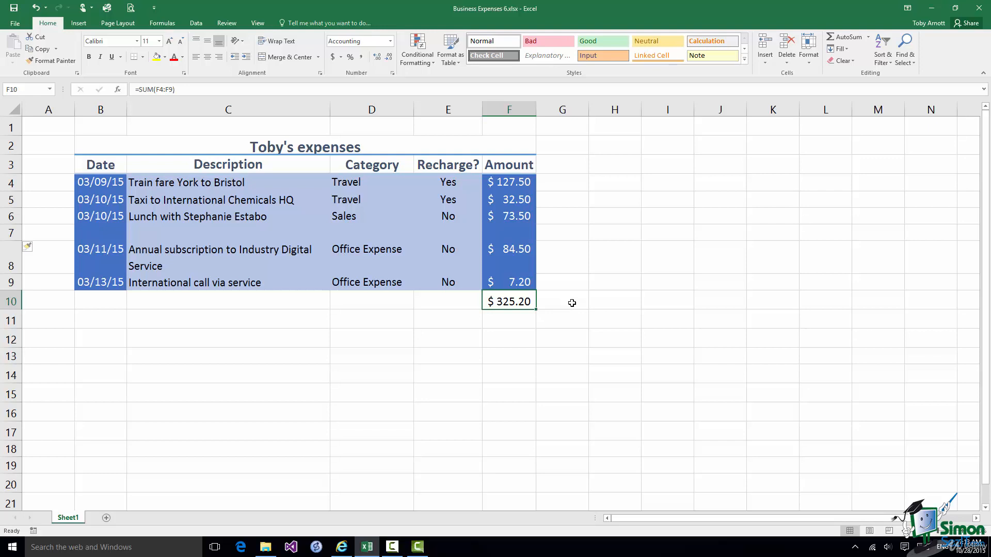
pyautogui.click(508, 232)
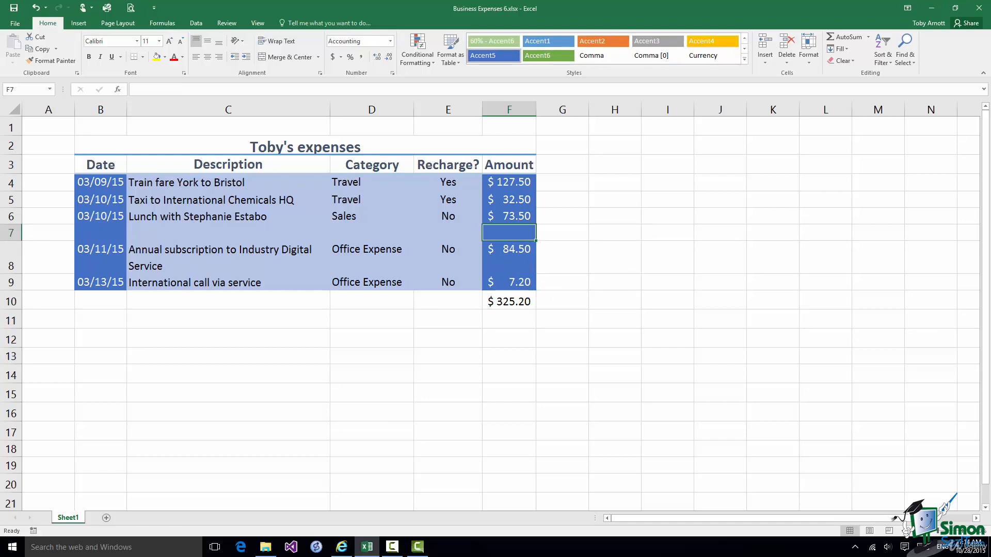
pyautogui.write('17.30')
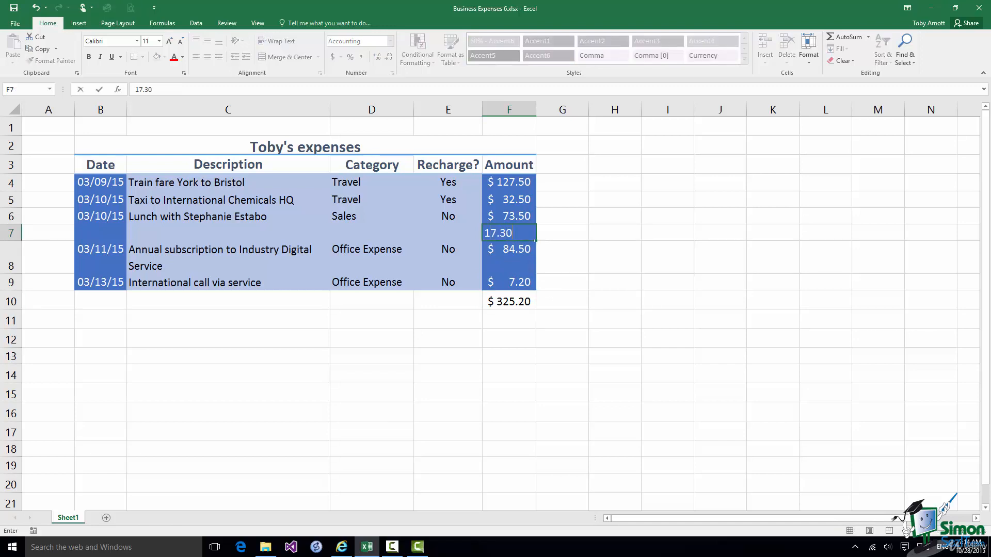
pyautogui.press('Return')
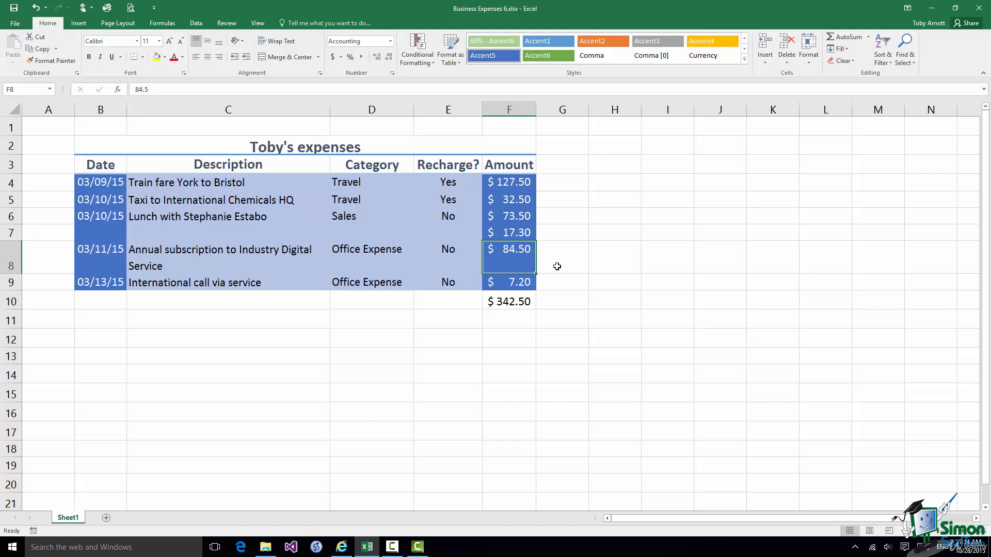
pyautogui.click(37, 10)
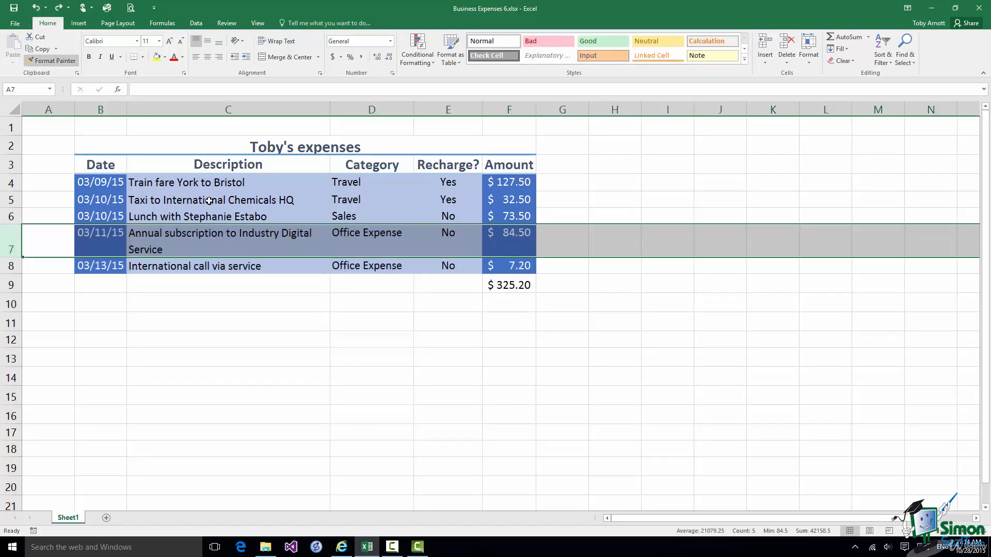
# Change F9's SUM formula to =MAX(F4:F8), showing $127.50.
pyautogui.click(510, 285)
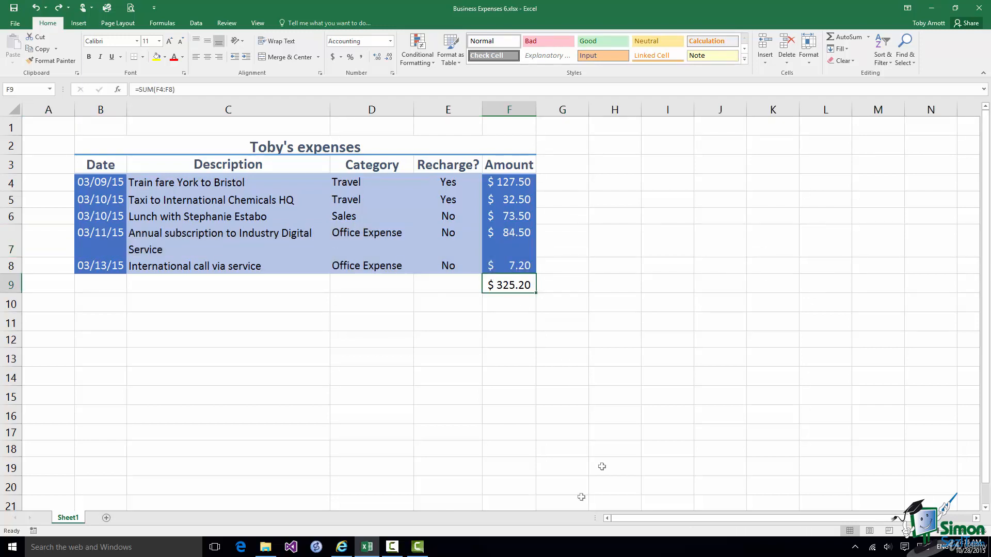
pyautogui.press('F2')
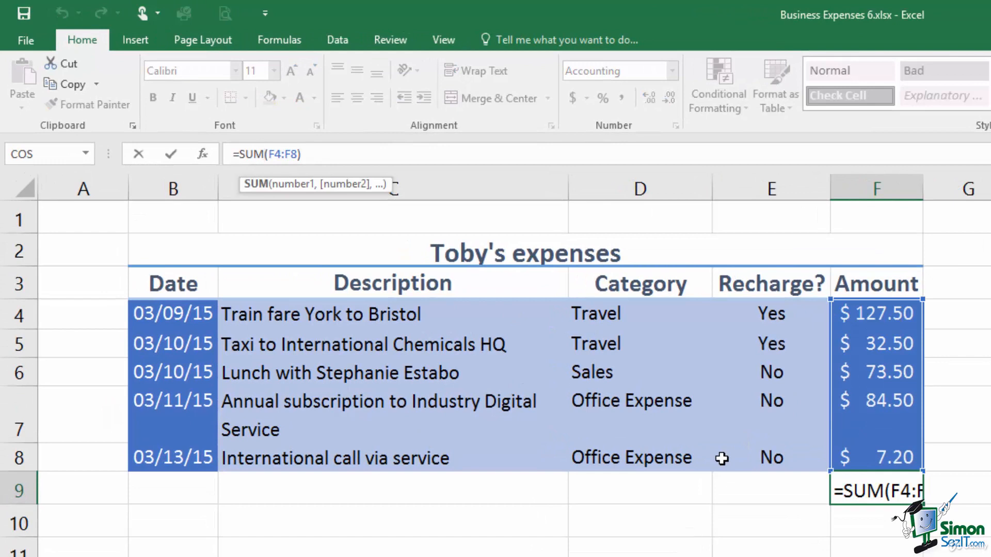
pyautogui.press('Left')
pyautogui.press('Left')
pyautogui.press('Left')
pyautogui.press('Left')
pyautogui.press('Left')
pyautogui.press('Left')
pyautogui.press('Left')
pyautogui.press('BackSpace')
pyautogui.press('BackSpace')
pyautogui.press('BackSpace')
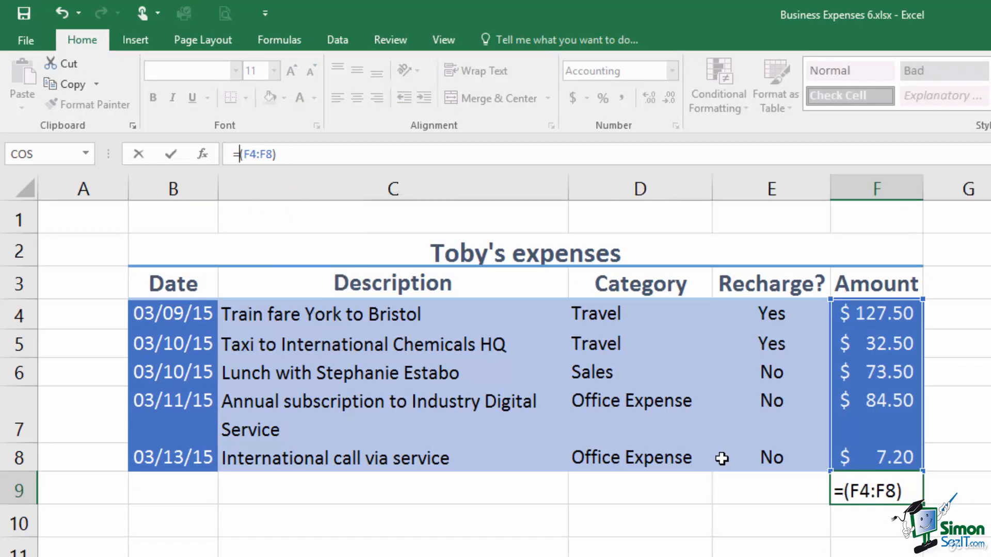
pyautogui.write('MAX')
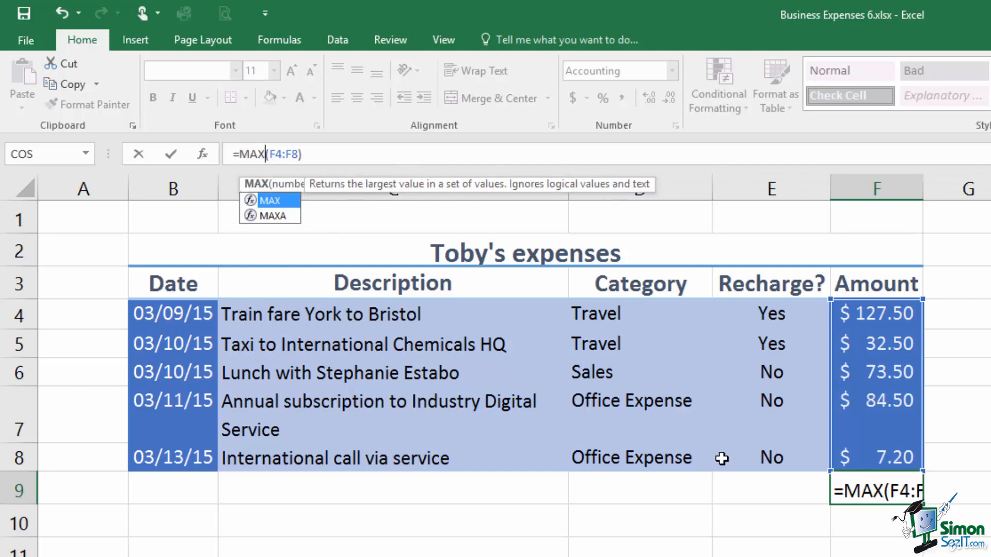
pyautogui.click(171, 155)
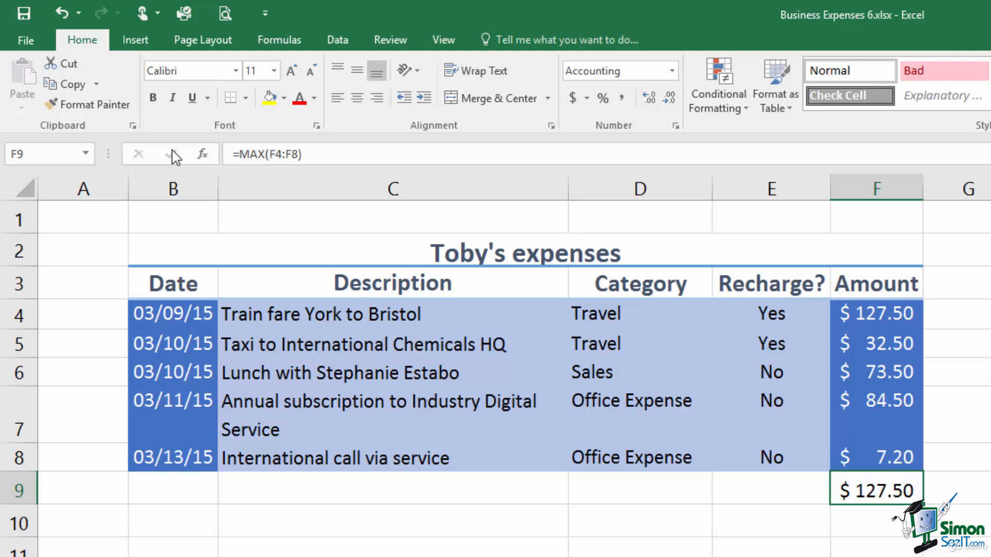
# Rewrite F9's formula as =AVERAGE(F4:F8) to show the $65.04 average.
pyautogui.click(266, 153)
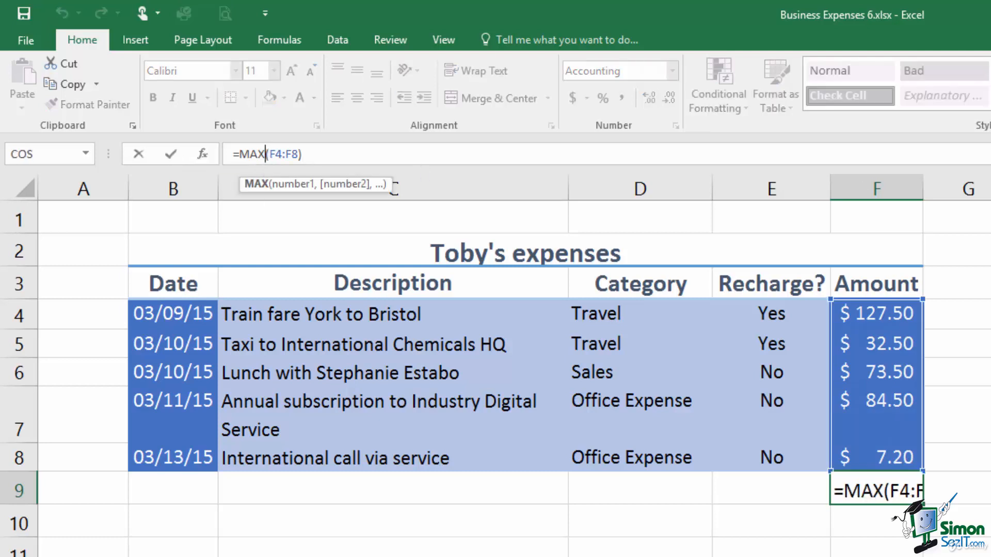
pyautogui.press('BackSpace')
pyautogui.press('BackSpace')
pyautogui.press('BackSpace')
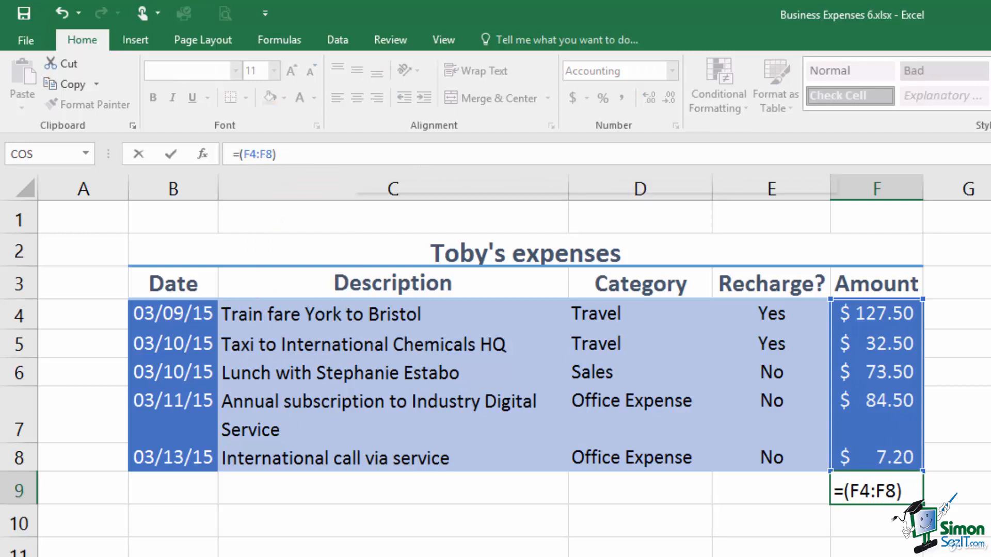
pyautogui.write('A')
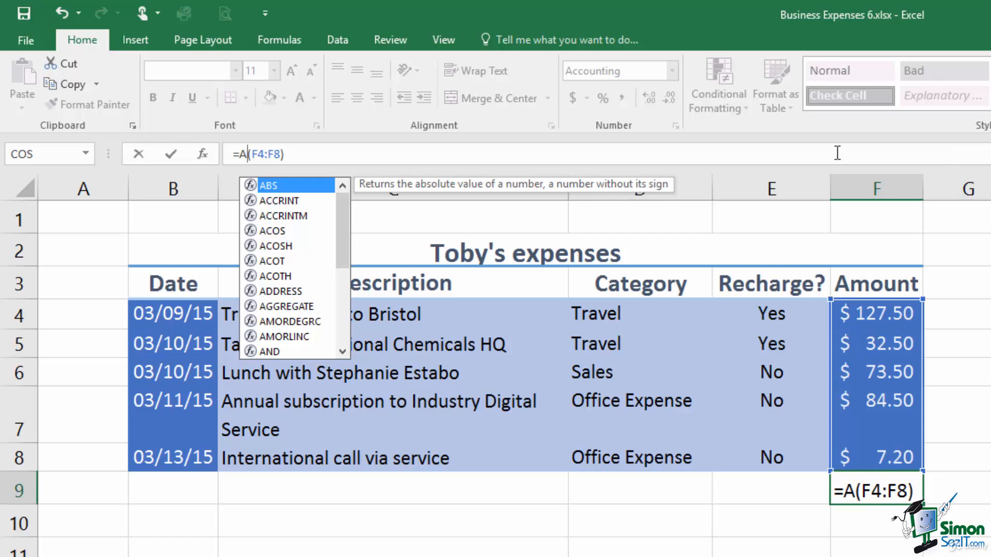
pyautogui.click(342, 349)
pyautogui.click(342, 350)
pyautogui.click(342, 349)
pyautogui.click(342, 349)
pyautogui.click(342, 349)
pyautogui.click(342, 350)
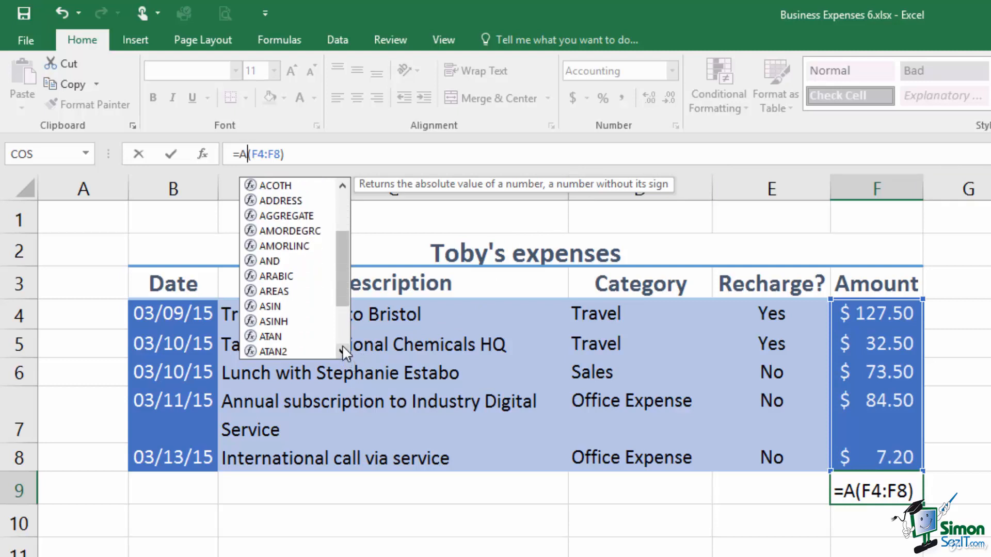
pyautogui.click(342, 350)
pyautogui.click(342, 350)
pyautogui.click(342, 350)
pyautogui.click(343, 350)
pyautogui.click(342, 350)
pyautogui.click(342, 350)
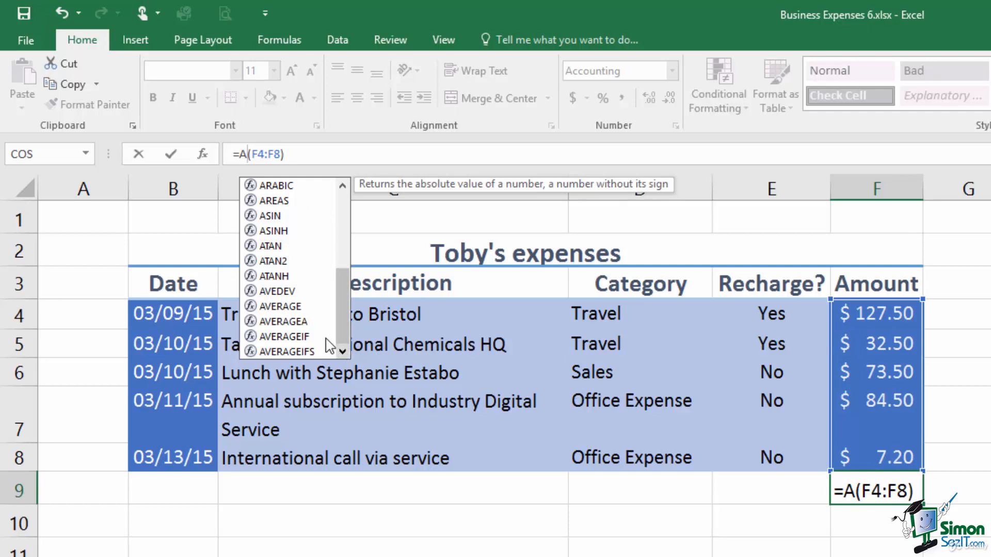
pyautogui.click(286, 305)
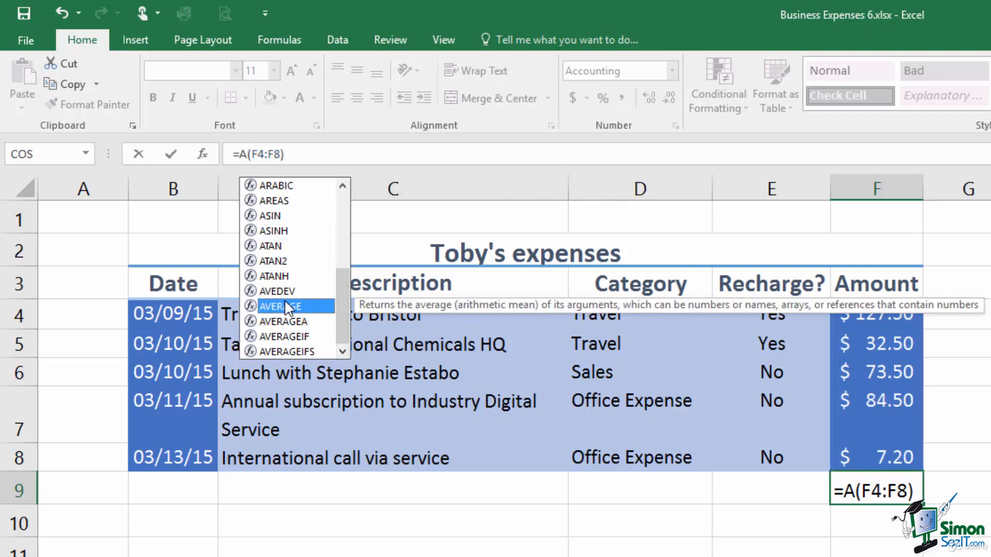
pyautogui.doubleClick(285, 305)
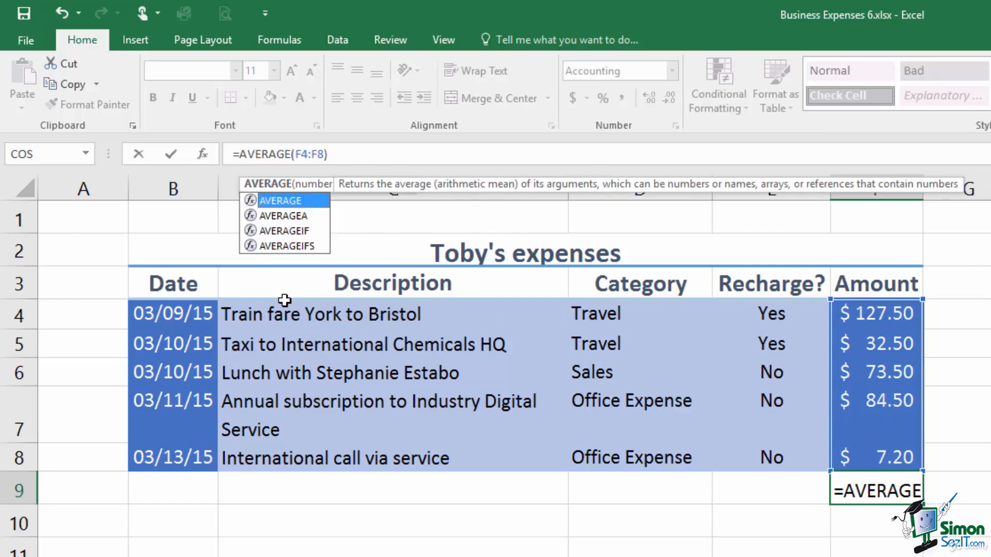
pyautogui.click(171, 155)
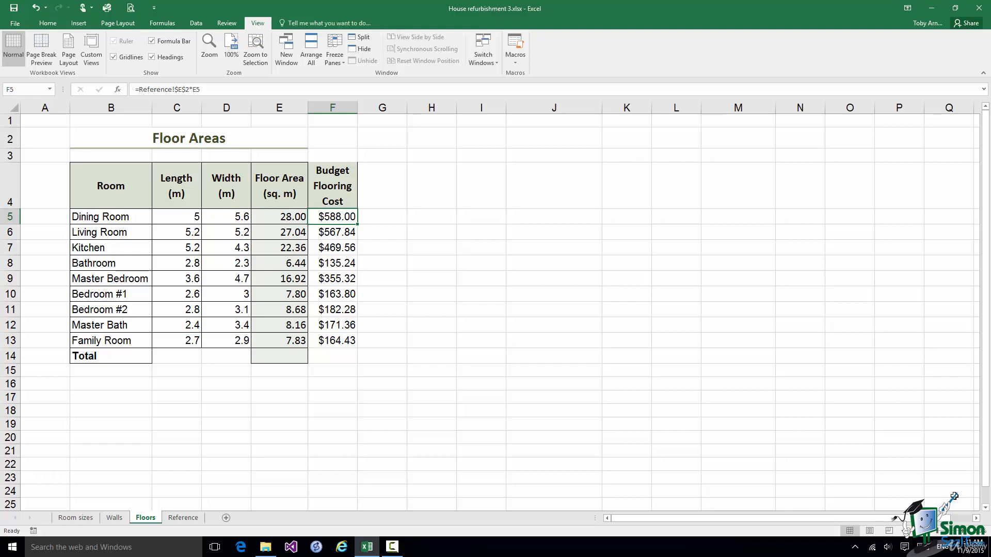
# Open Monthly Electricity.xlsx from the Recent files list.
pyautogui.click(16, 26)
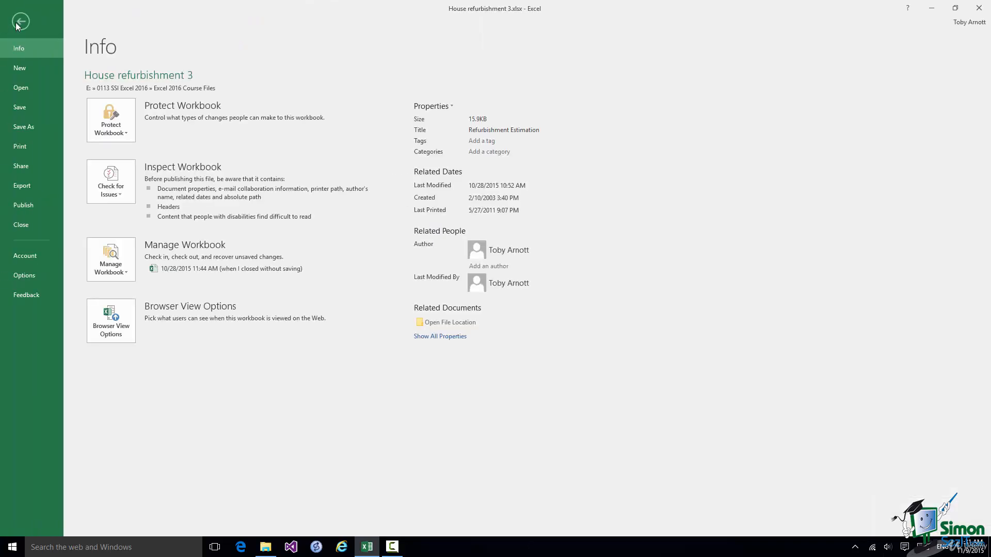
pyautogui.click(22, 88)
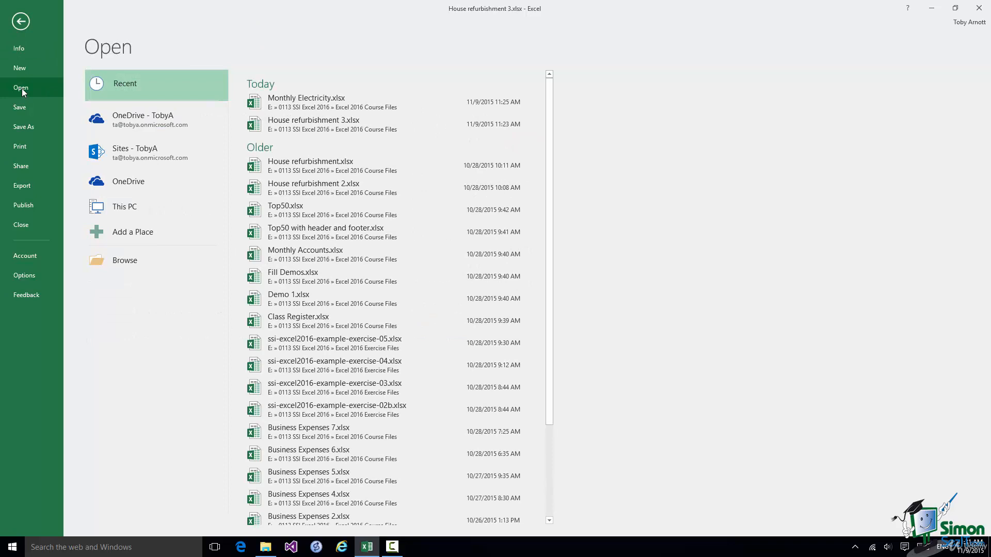
pyautogui.click(312, 104)
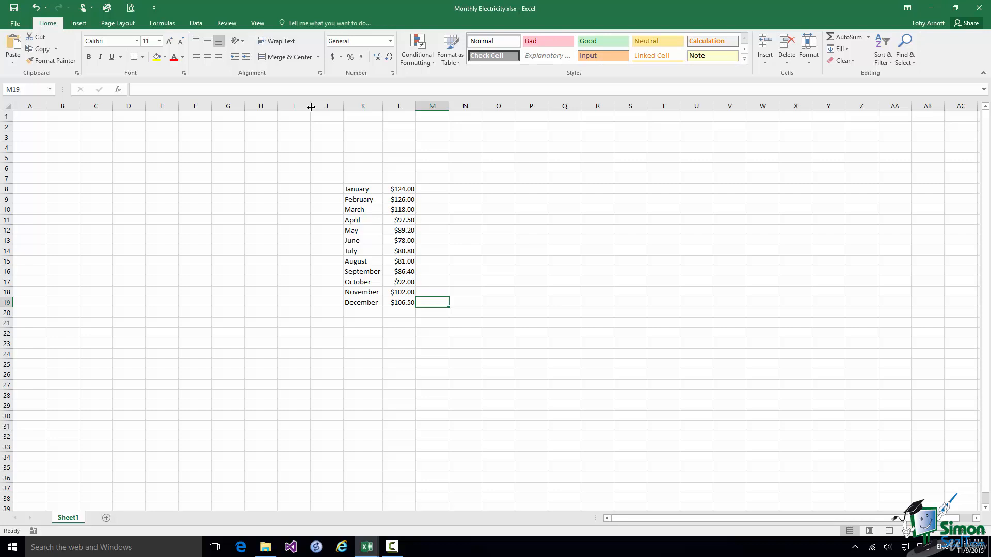
# Create a new blank workbook, Book1, with Ctrl+N.
pyautogui.hotkey('ctrl', 'n')
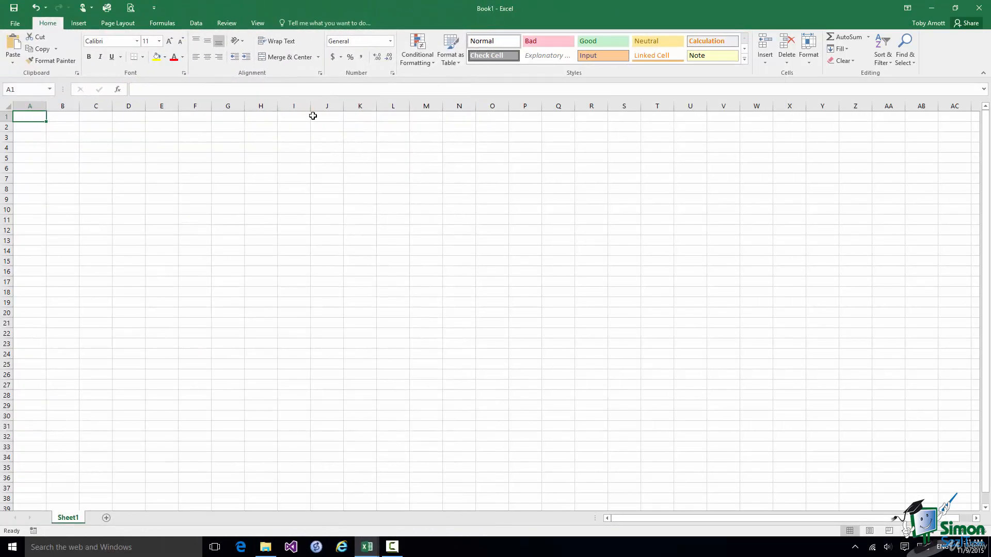
# Switch to Monthly Electricity.xlsx through View > Switch Windows.
pyautogui.click(258, 24)
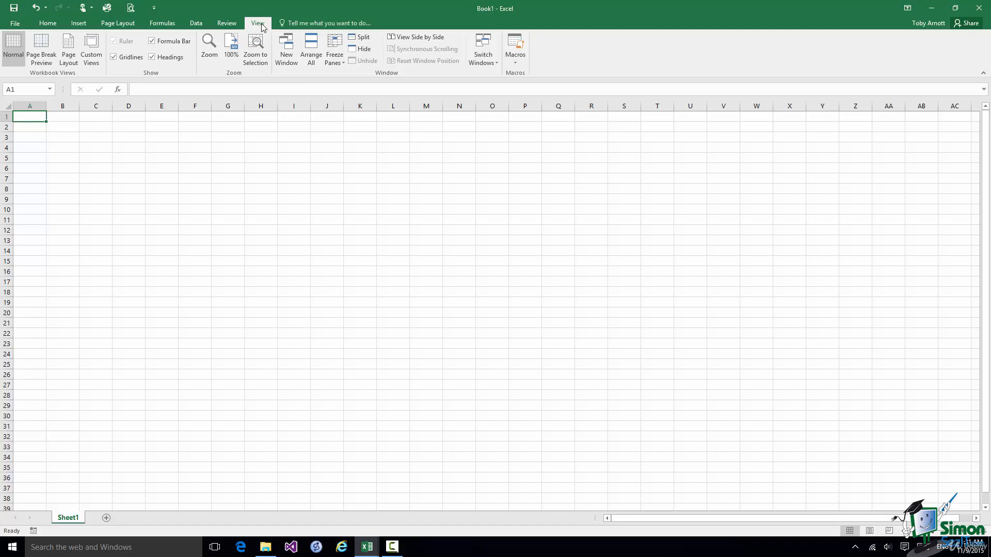
pyautogui.click(485, 62)
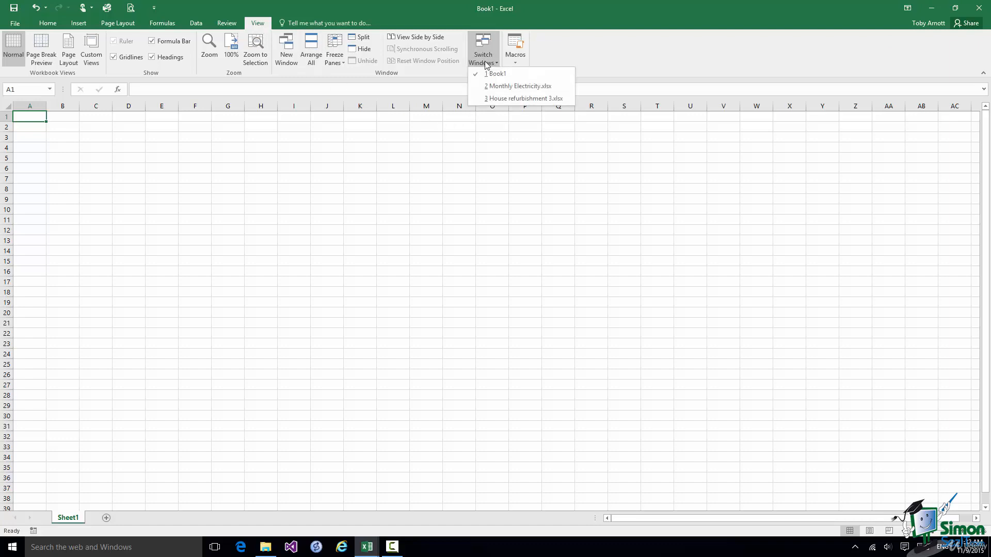
pyautogui.click(494, 86)
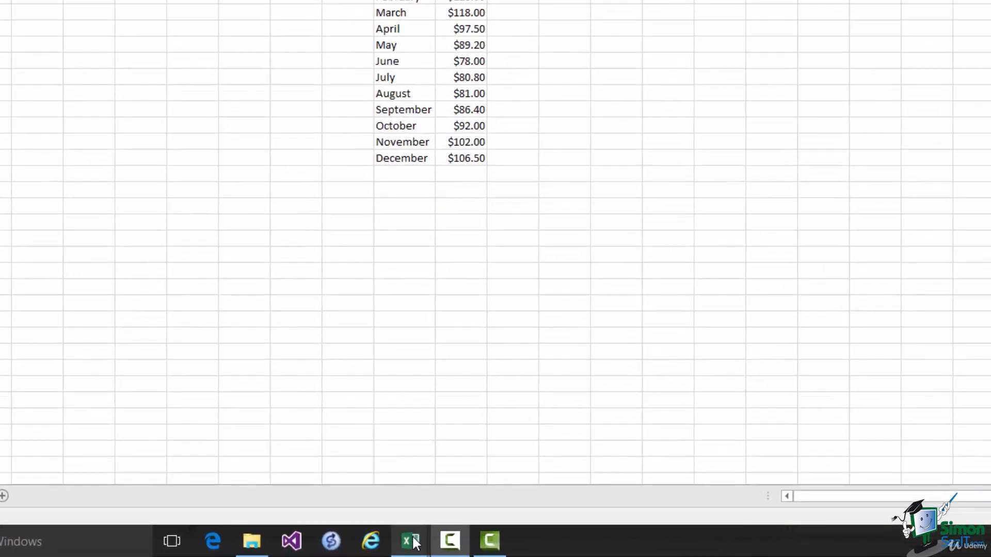
# Bring Book1 to the front from the Excel taskbar preview thumbnail.
pyautogui.moveTo(367, 548)
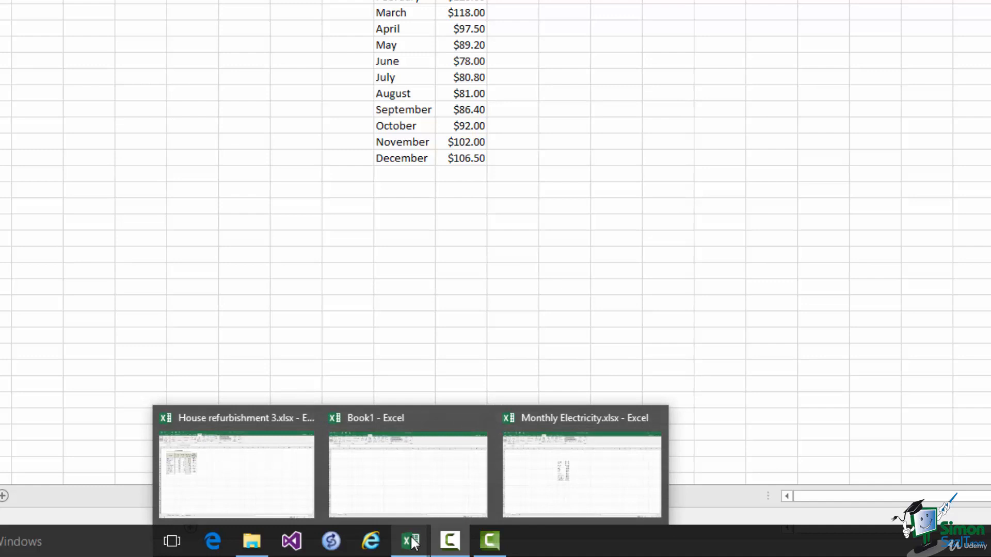
pyautogui.click(416, 467)
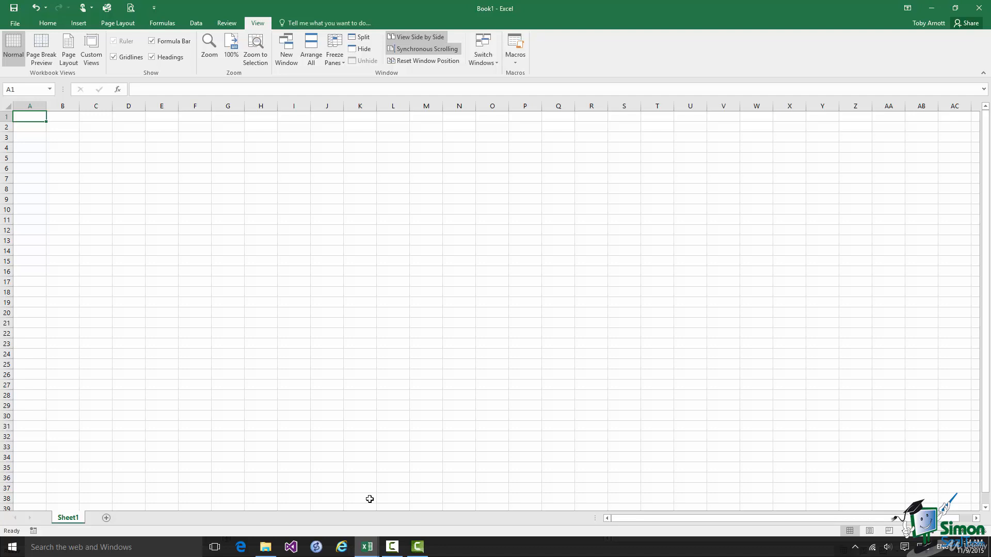
# Close the Book1 window and start a new blank workbook with Ctrl+N.
pyautogui.click(980, 10)
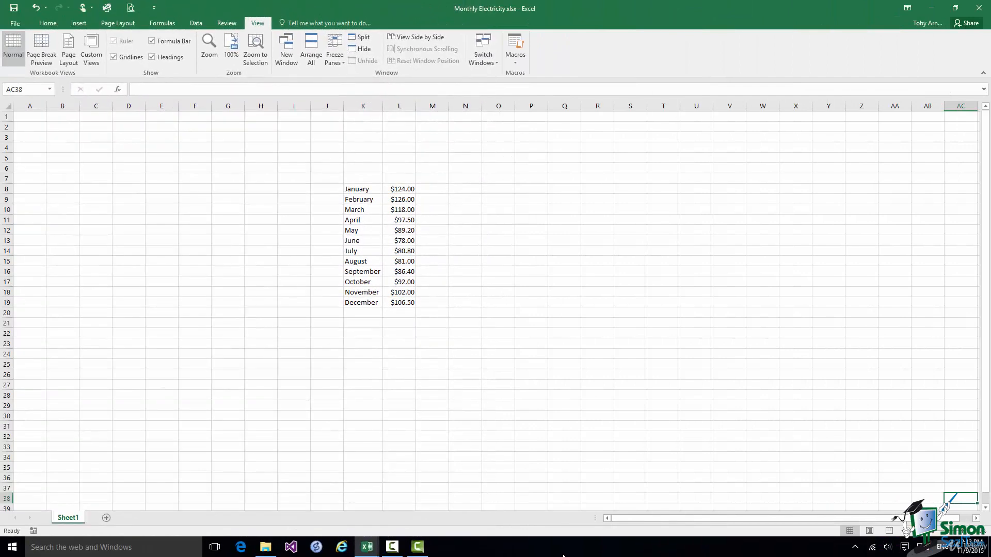
pyautogui.hotkey('ctrl', 'n')
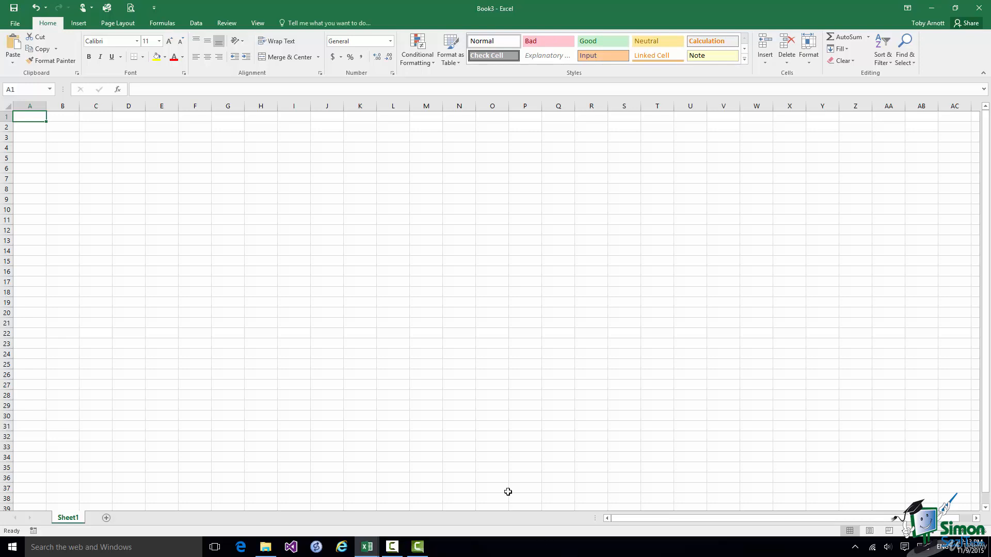
# Arrange Book3, Monthly Electricity and House refurbishment 3 as vertical side-by-side windows.
pyautogui.click(259, 25)
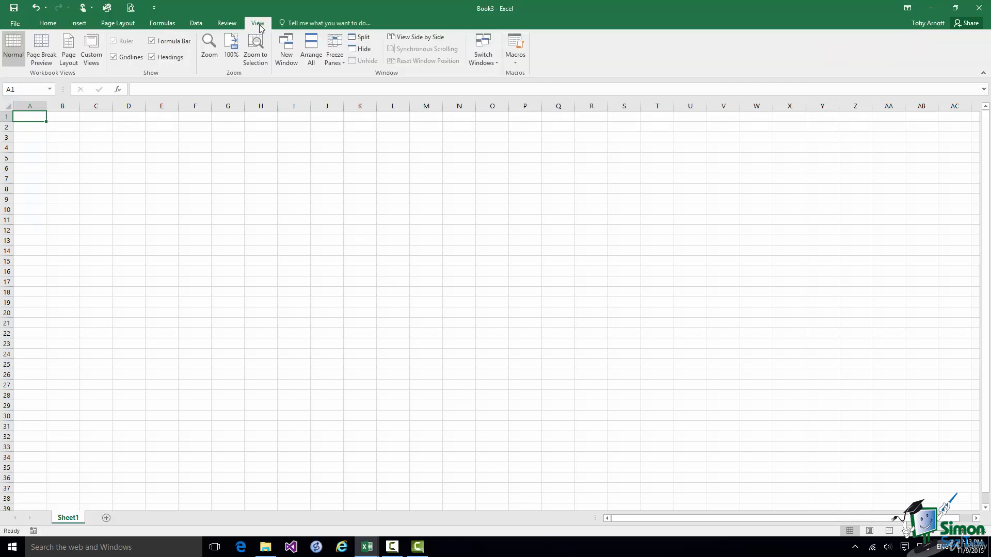
pyautogui.click(312, 56)
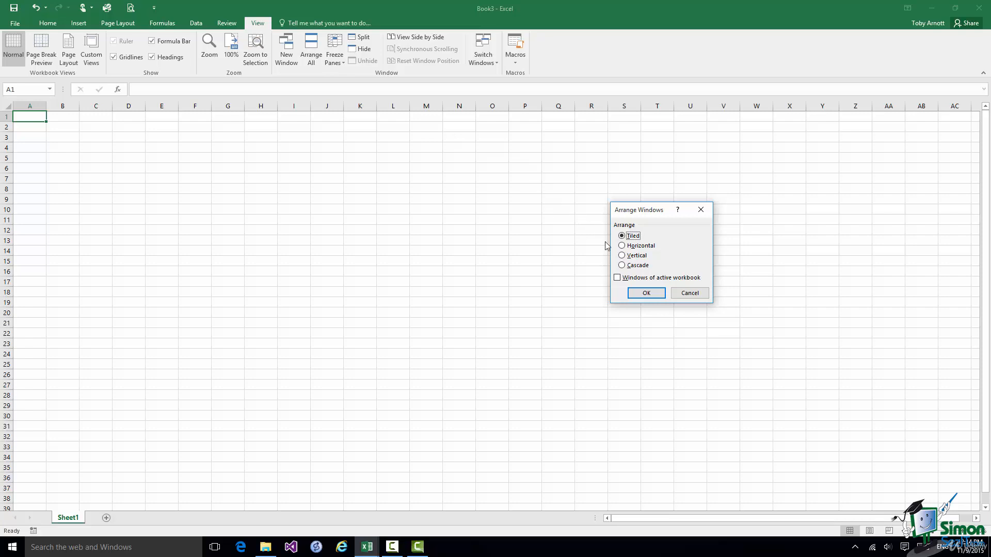
pyautogui.click(622, 256)
pyautogui.press('Return')
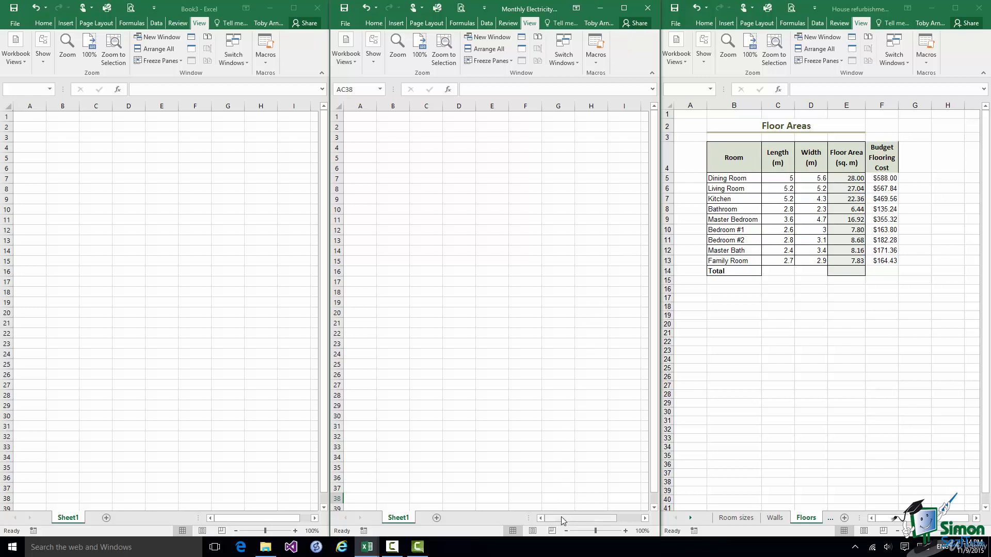
# Zoom the Monthly Electricity sheet out to 40% and maximize its window.
pyautogui.moveTo(559, 518); pyautogui.dragTo(584, 518)
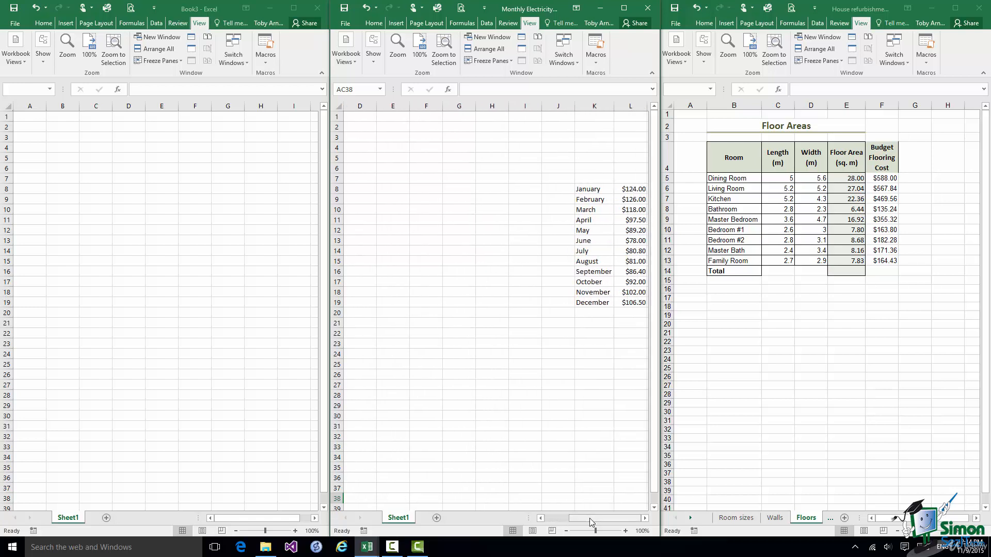
pyautogui.click(566, 531)
pyautogui.click(566, 530)
pyautogui.click(566, 531)
pyautogui.click(565, 530)
pyautogui.click(565, 531)
pyautogui.click(565, 531)
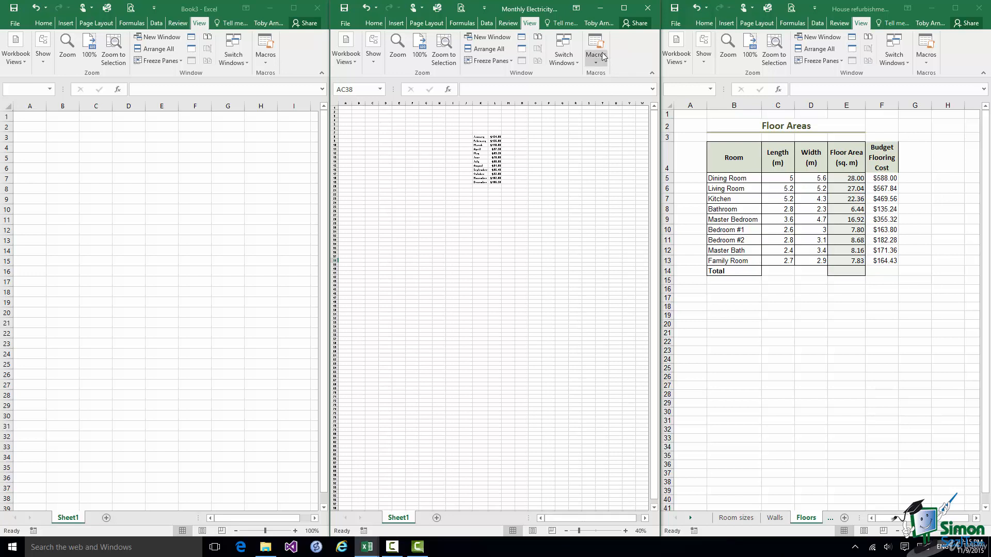
pyautogui.click(623, 8)
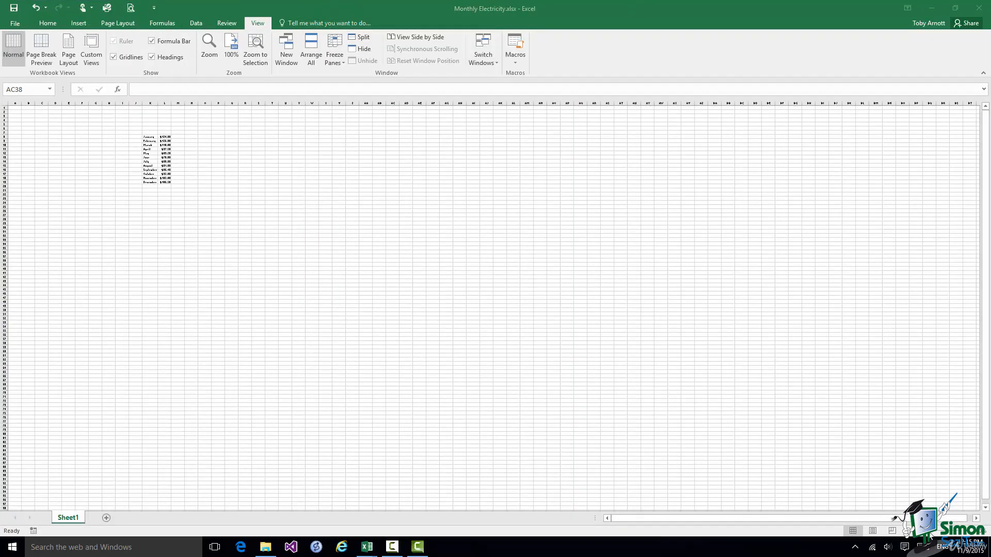
# Zoom in on Monthly Electricity to show the January–December amounts from $124.00 to $106.50.
pyautogui.moveTo(919, 531); pyautogui.dragTo(936, 532)
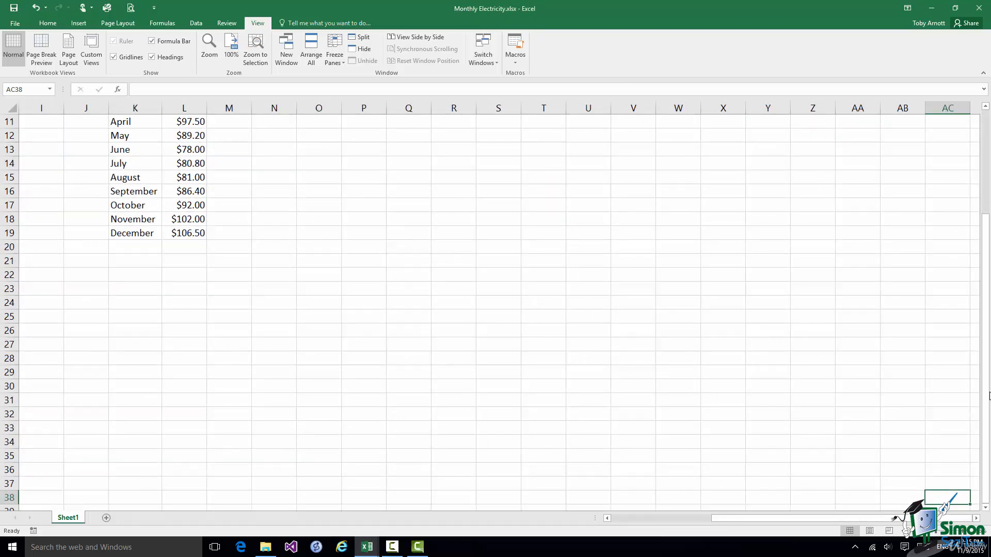
pyautogui.scroll(4, 984, 336)
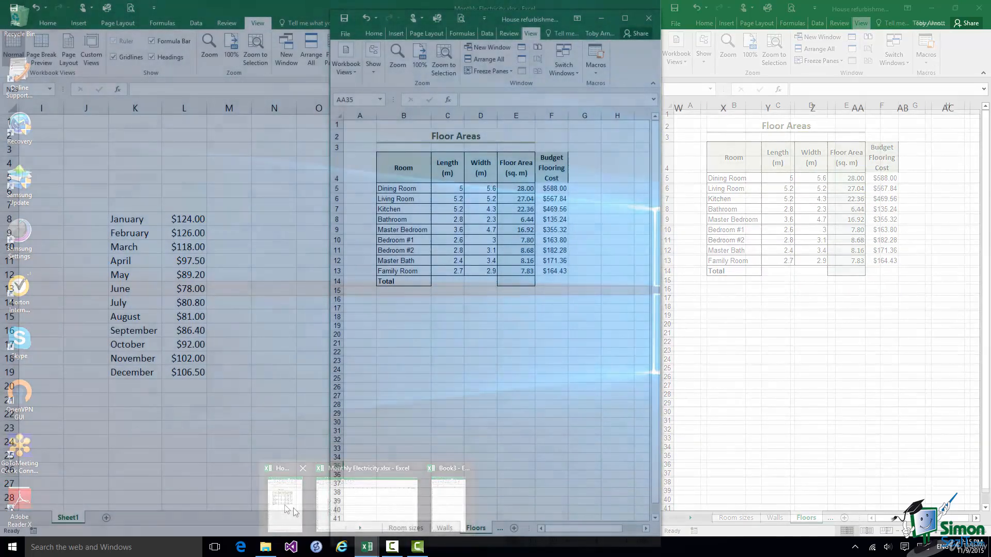
# Bring House refurbishment 3.xlsx forward and maximize it on the Floors sheet.
pyautogui.click(293, 508)
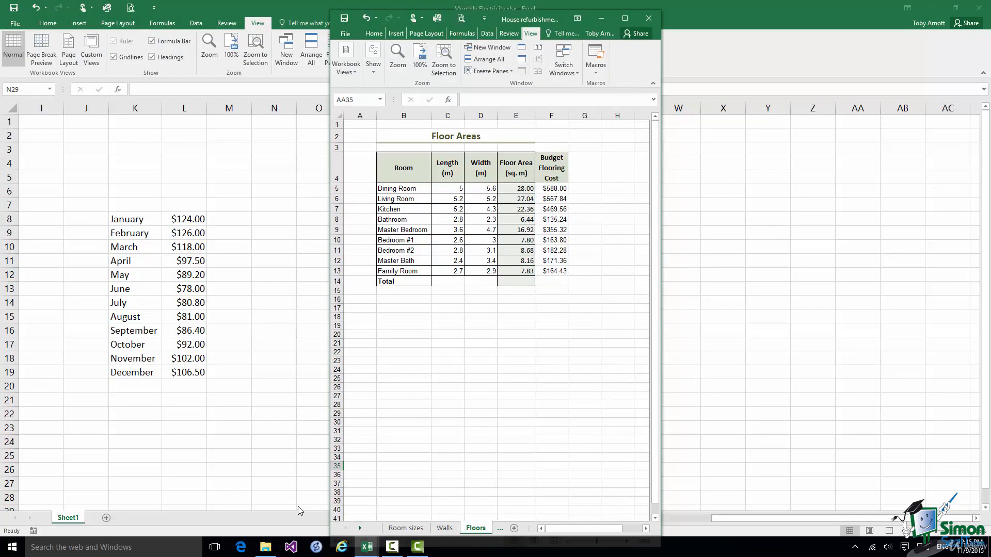
pyautogui.click(626, 20)
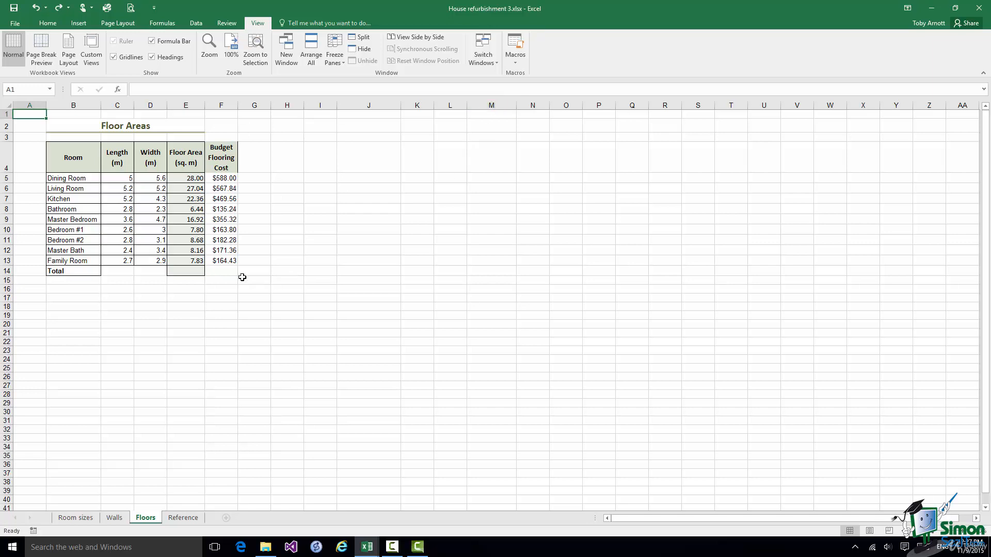
# Copy the Room, Length and Width columns (B4:D13) into Book3 at C3.
pyautogui.moveTo(83, 158); pyautogui.dragTo(146, 259)
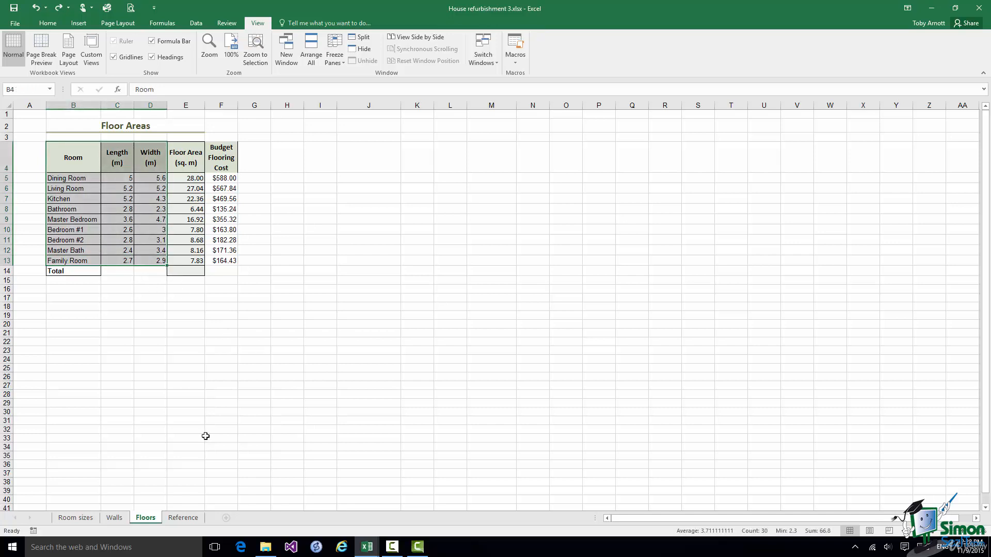
pyautogui.hotkey('ctrl', 'c')
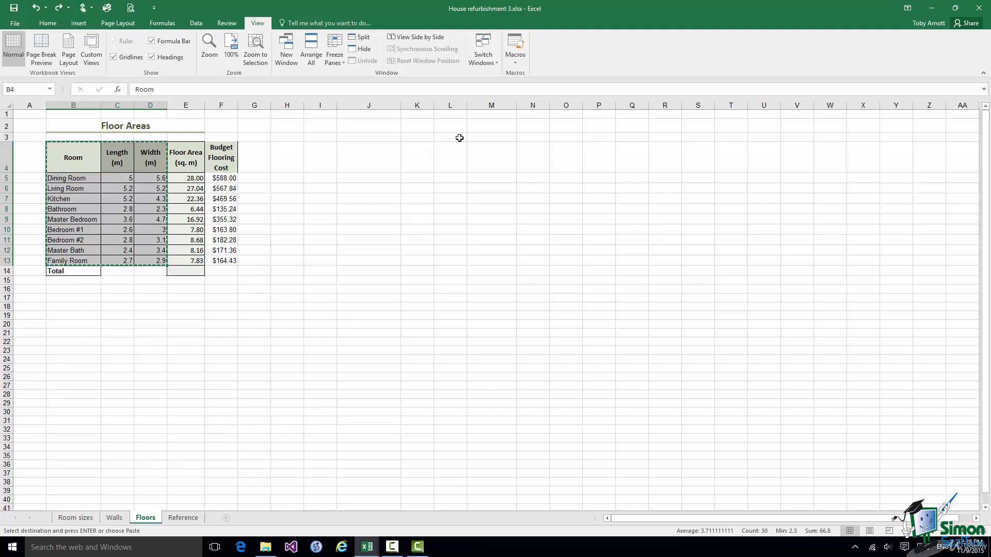
pyautogui.click(491, 62)
pyautogui.click(490, 73)
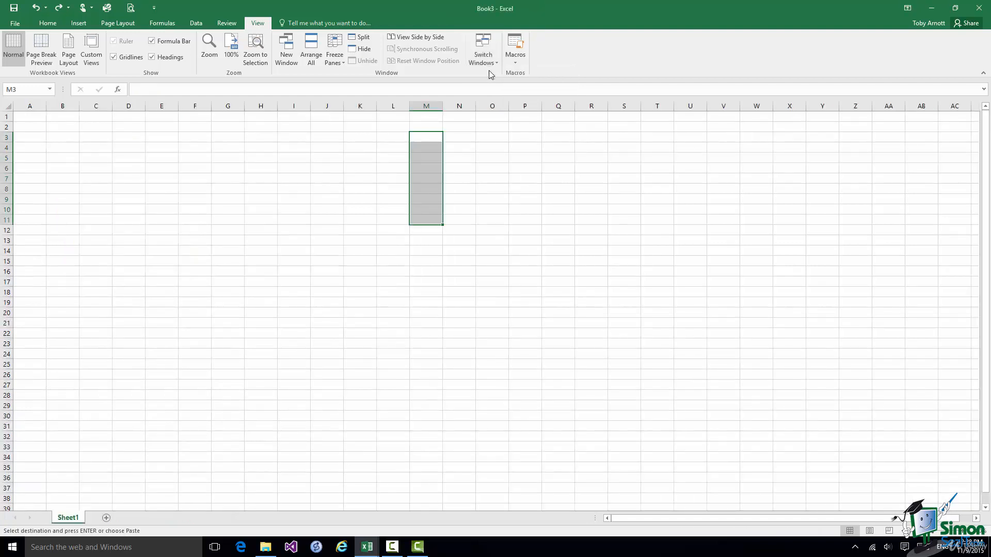
pyautogui.click(97, 138)
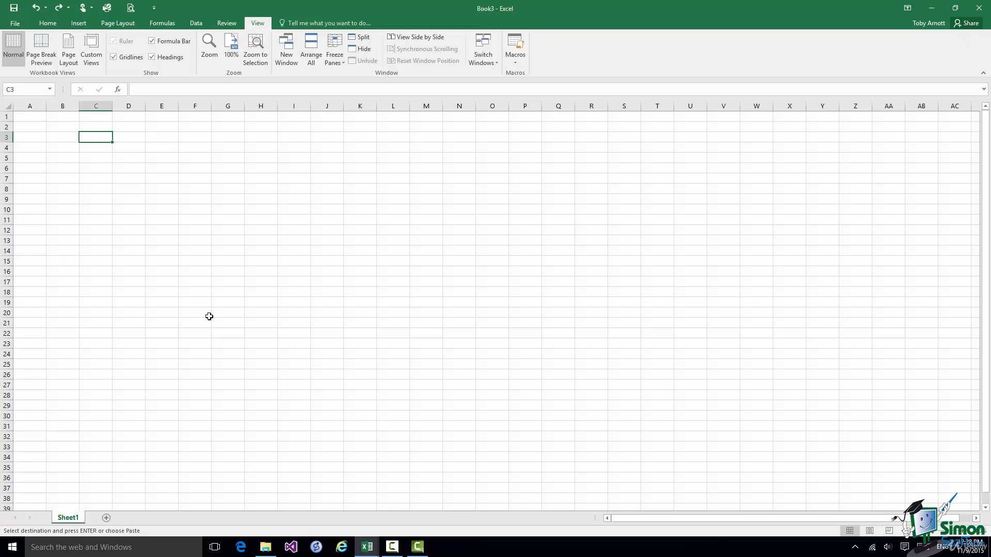
pyautogui.hotkey('ctrl', 'v')
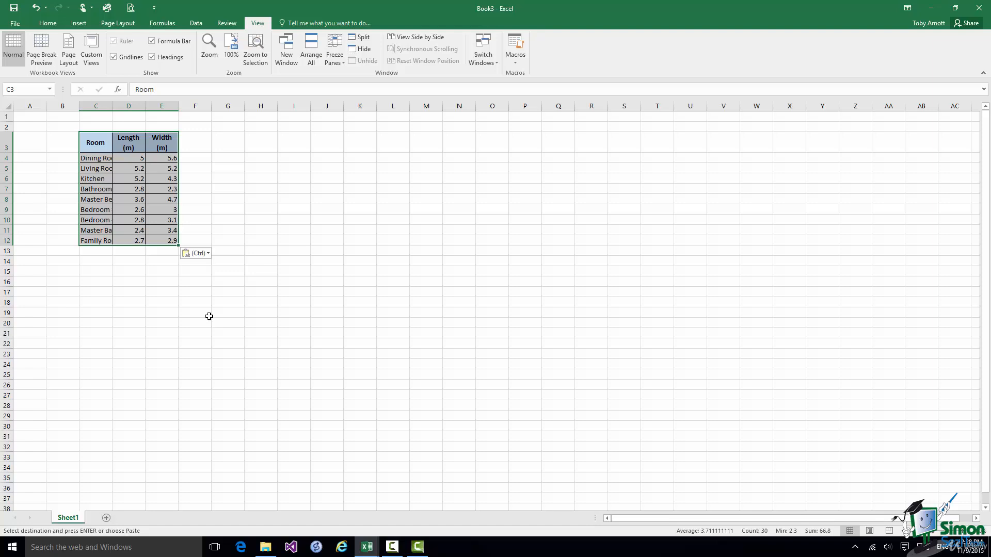
# Check the pasted Dining Room length and width values in D4 and E4.
pyautogui.click(132, 159)
pyautogui.doubleClick(132, 158)
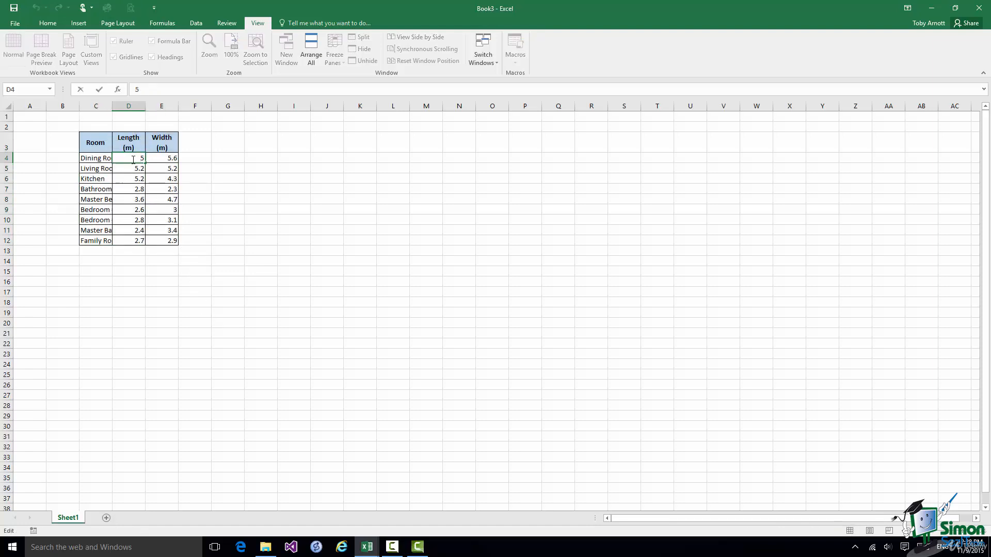
pyautogui.doubleClick(163, 161)
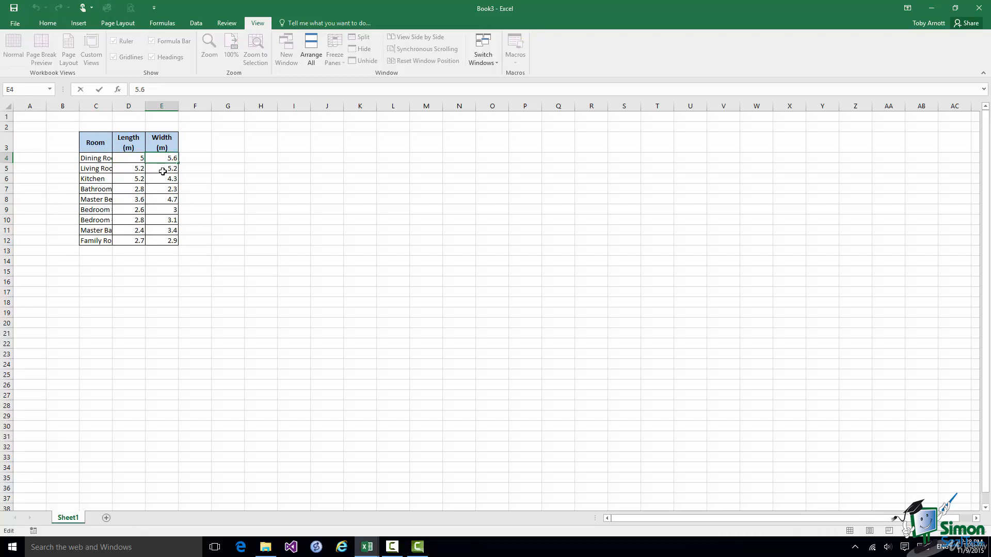
# Review the pasted Living Room width and the truncated Dining Room name.
pyautogui.click(135, 168)
pyautogui.click(165, 169)
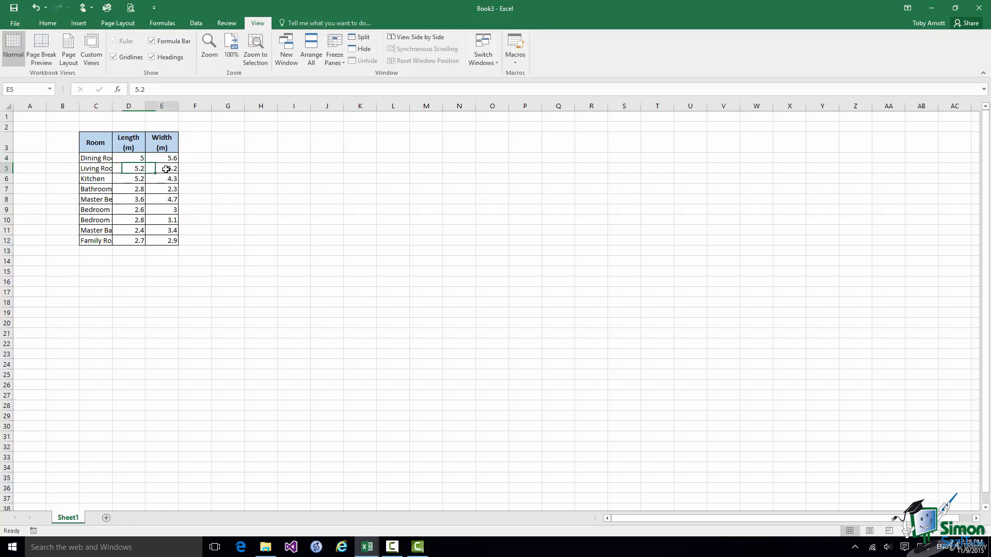
pyautogui.click(103, 159)
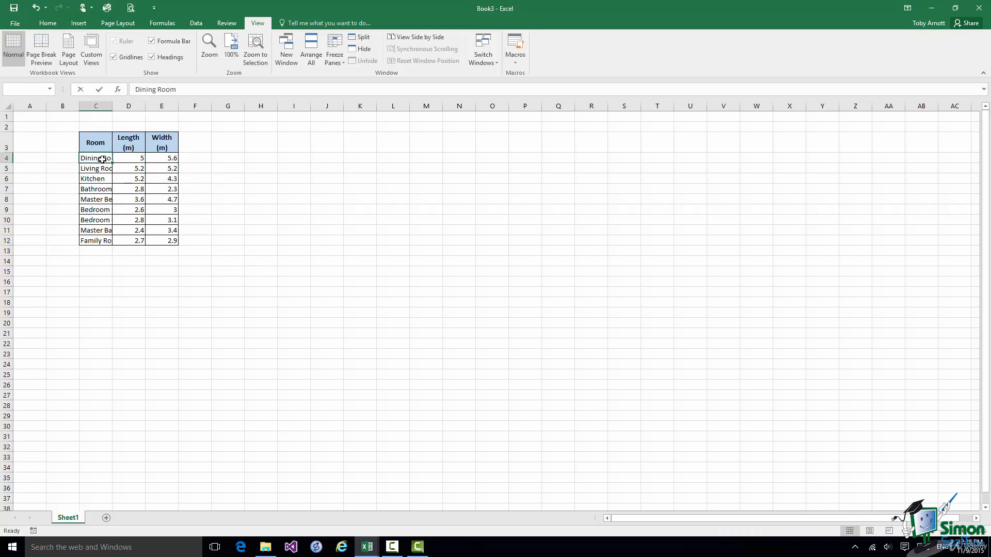
pyautogui.doubleClick(104, 159)
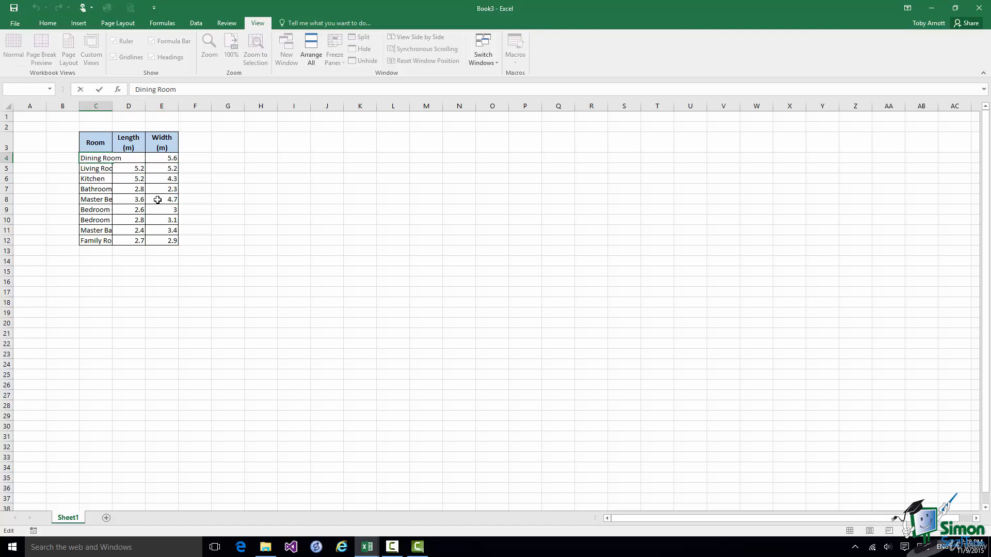
pyautogui.click(109, 116)
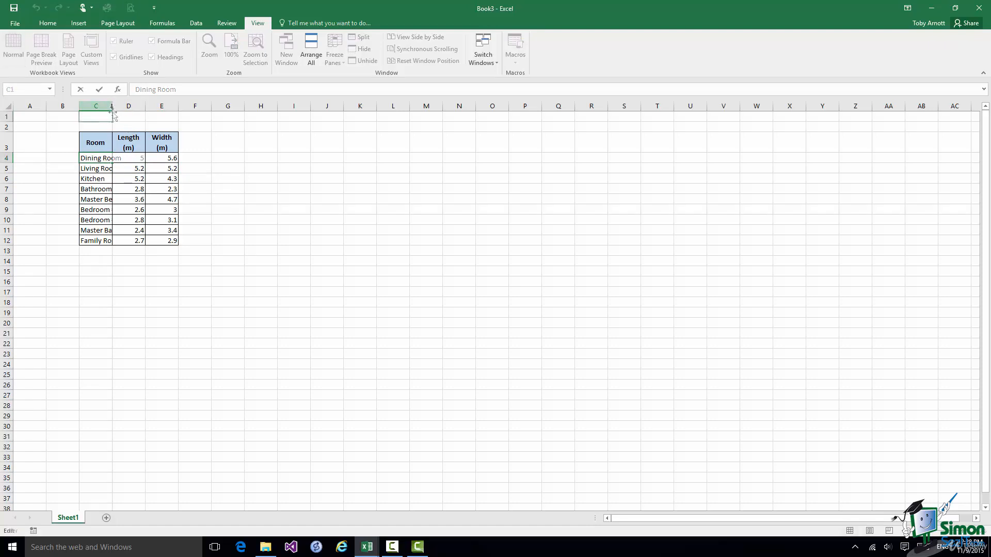
# AutoFit column C to the longest room name, then switch to House refurbishment 3.
pyautogui.doubleClick(112, 106)
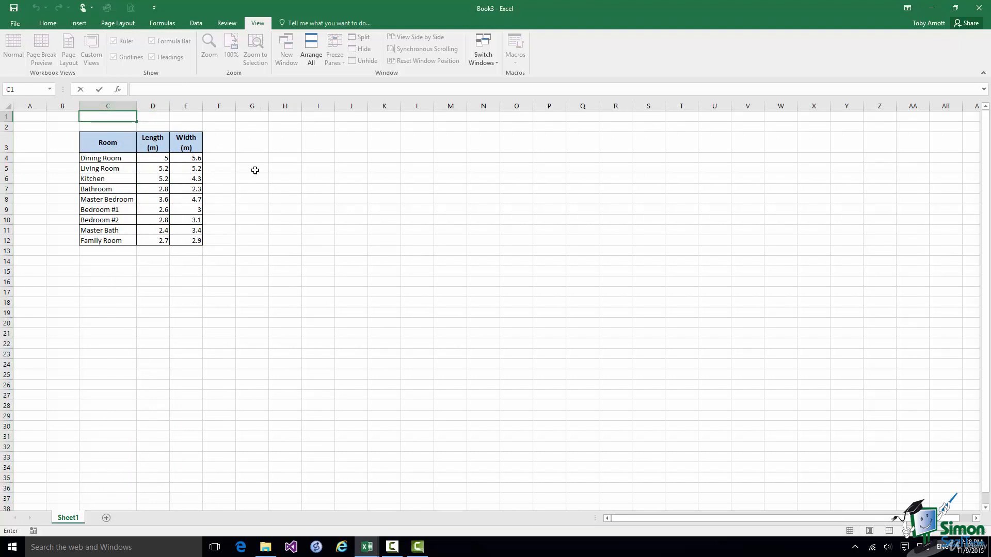
pyautogui.click(484, 62)
pyautogui.click(496, 98)
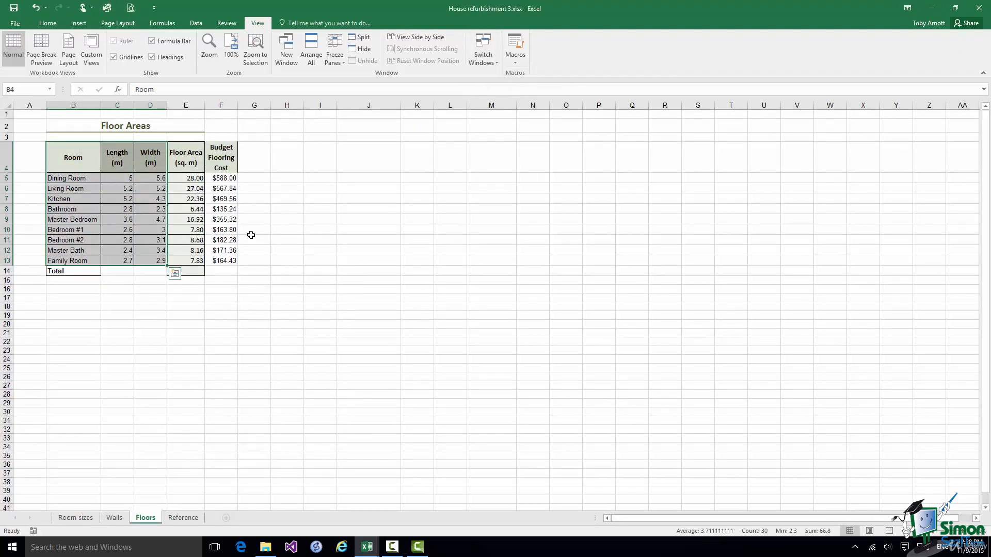
# Paste the Floor Area (sq. m) column into Book3 at F3, checking F4 =D4*E4 gives 28.00.
pyautogui.moveTo(186, 153); pyautogui.dragTo(194, 259)
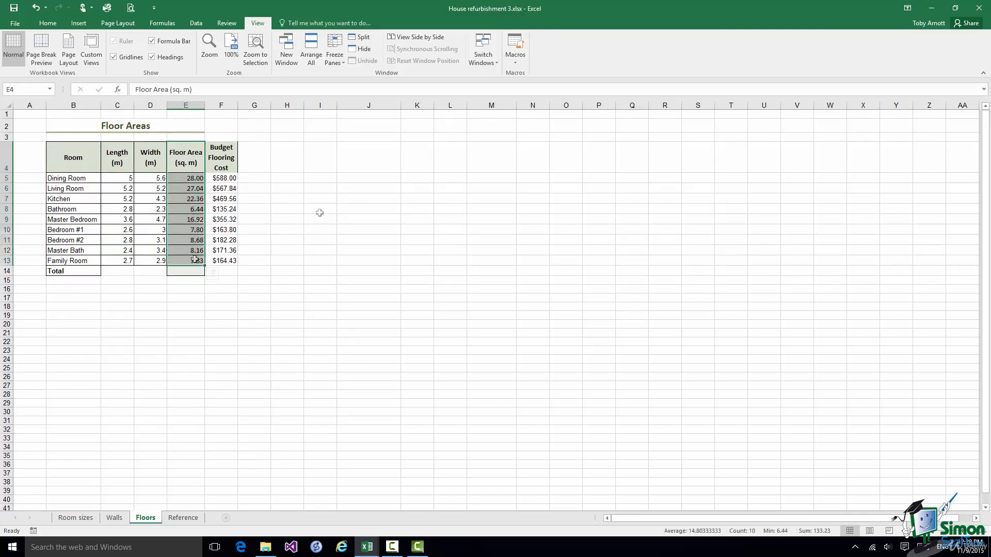
pyautogui.hotkey('ctrl', 'c')
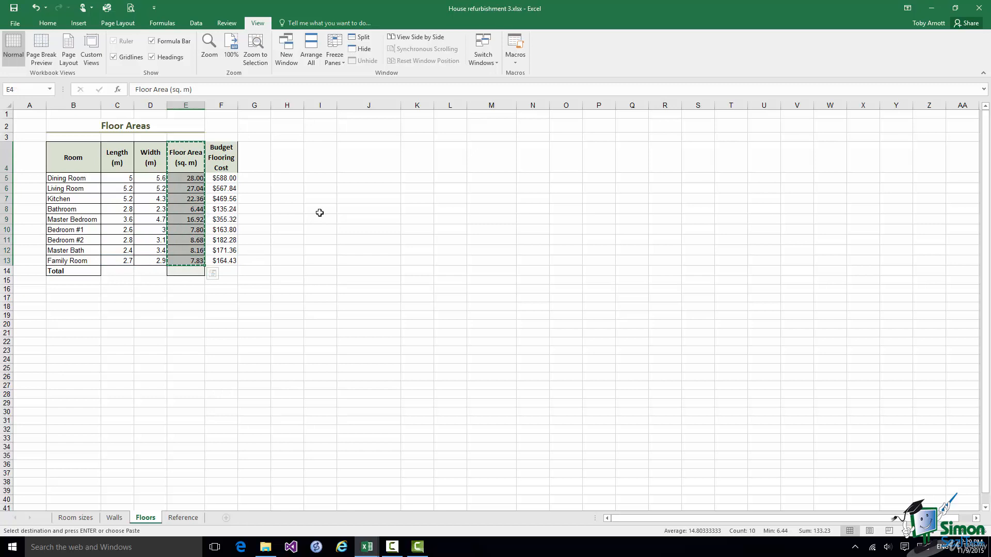
pyautogui.click(492, 63)
pyautogui.click(493, 73)
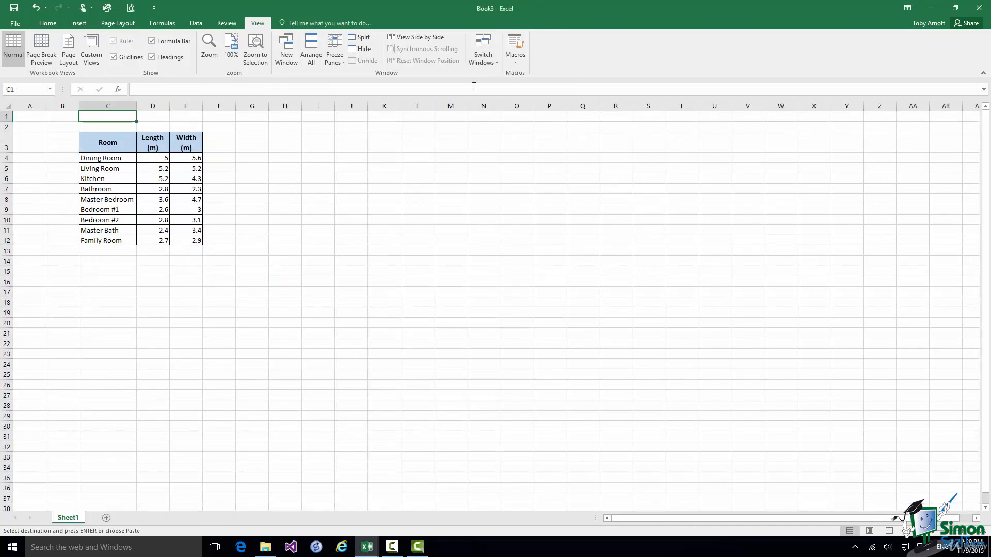
pyautogui.click(222, 147)
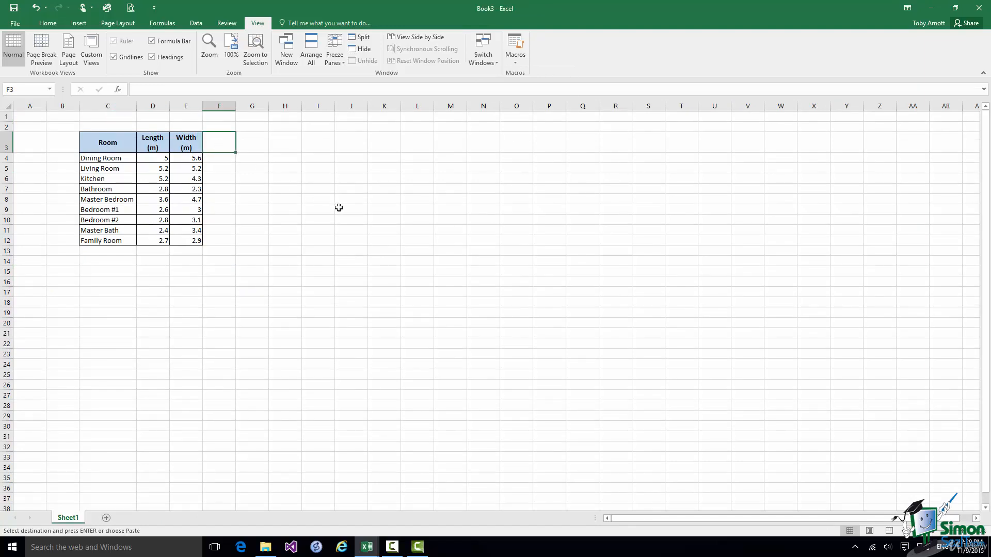
pyautogui.hotkey('ctrl', 'v')
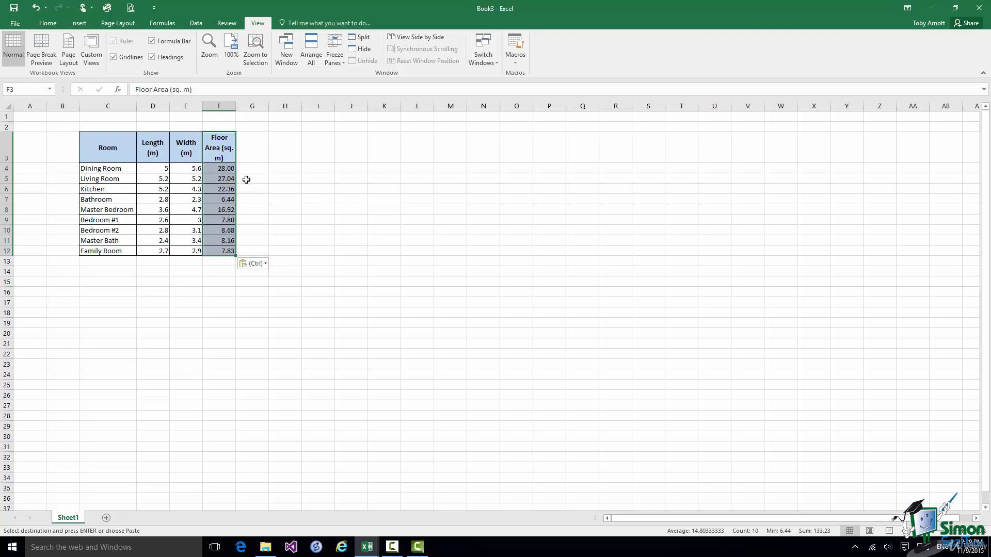
pyautogui.click(226, 170)
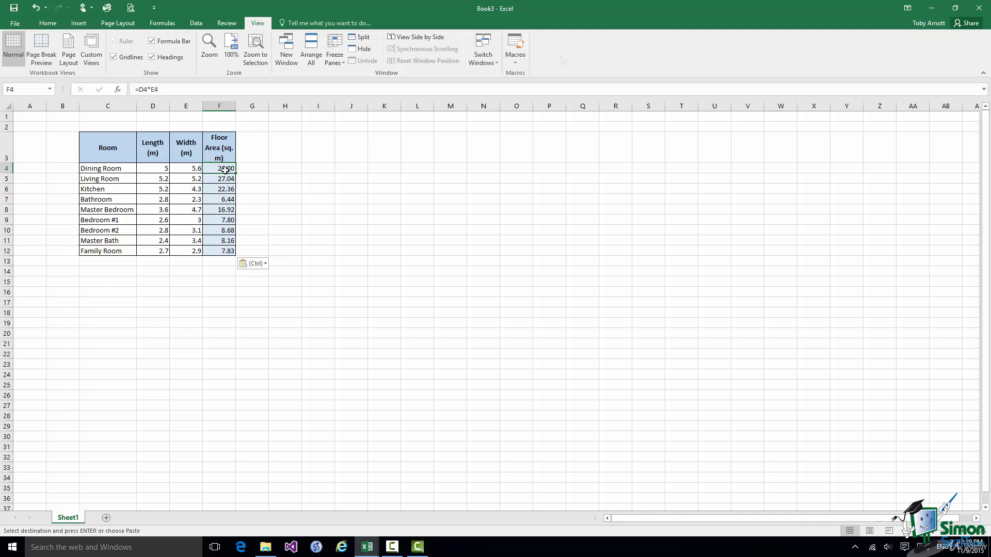
# Copy the Budget Flooring Cost column (F4:F13) from House refurbishment 3.
pyautogui.click(483, 62)
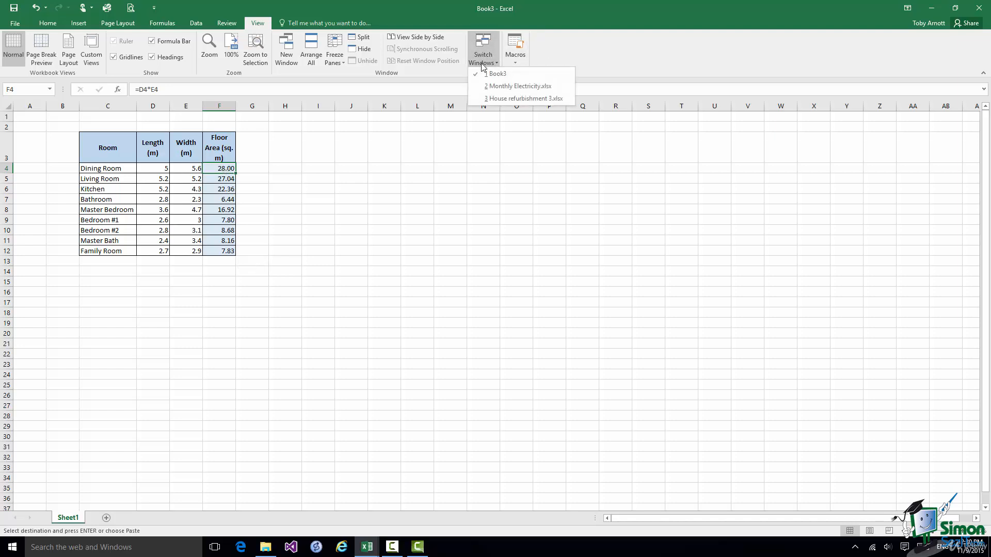
pyautogui.click(487, 98)
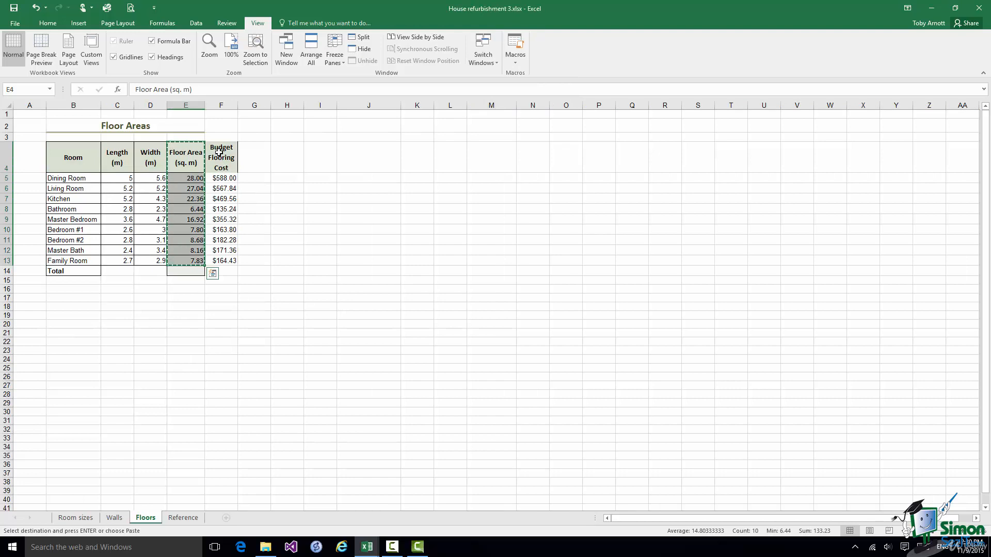
pyautogui.moveTo(219, 152); pyautogui.dragTo(222, 262)
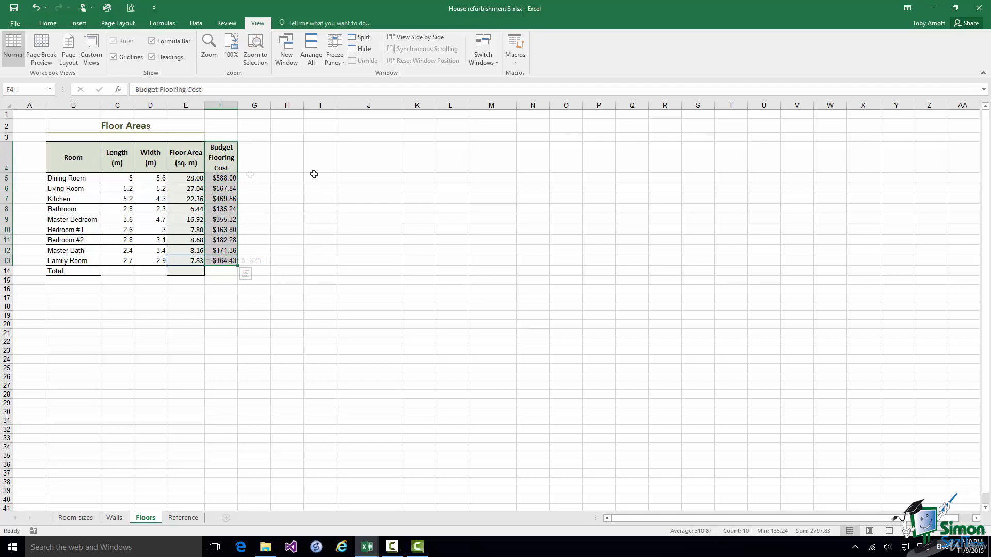
pyautogui.hotkey('ctrl', 'c')
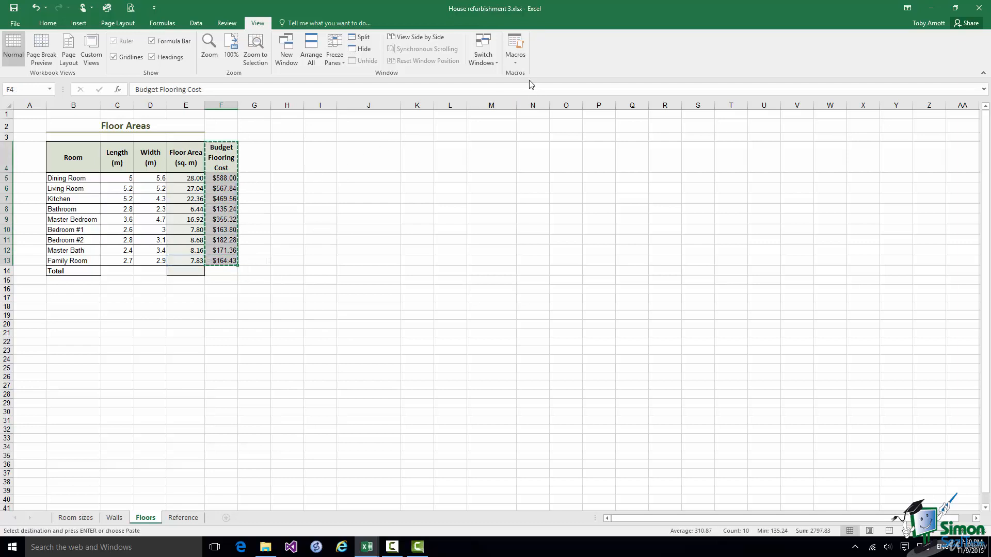
# Paste it into Book3 at G3 and check G4's $588.00 Dining Room cost.
pyautogui.click(488, 62)
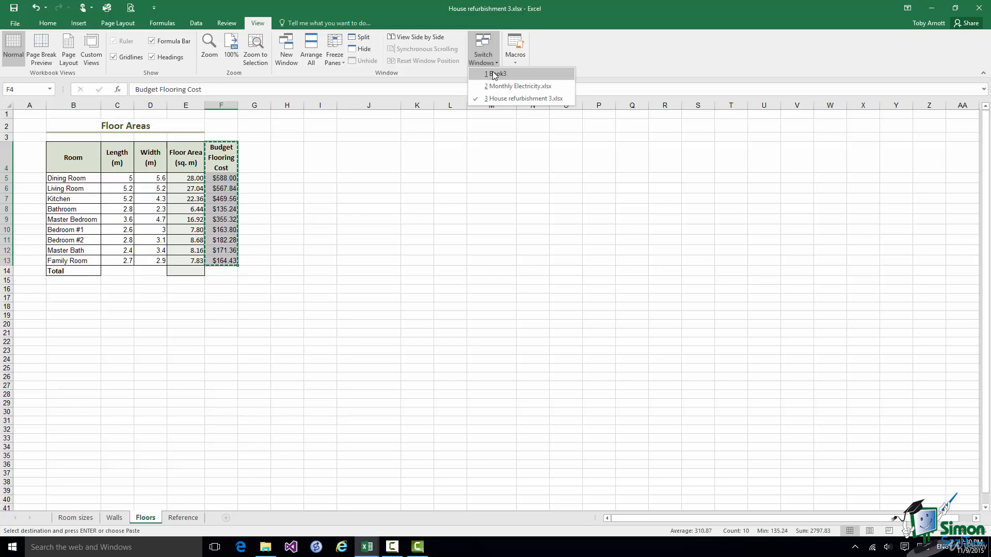
pyautogui.click(493, 72)
pyautogui.click(260, 144)
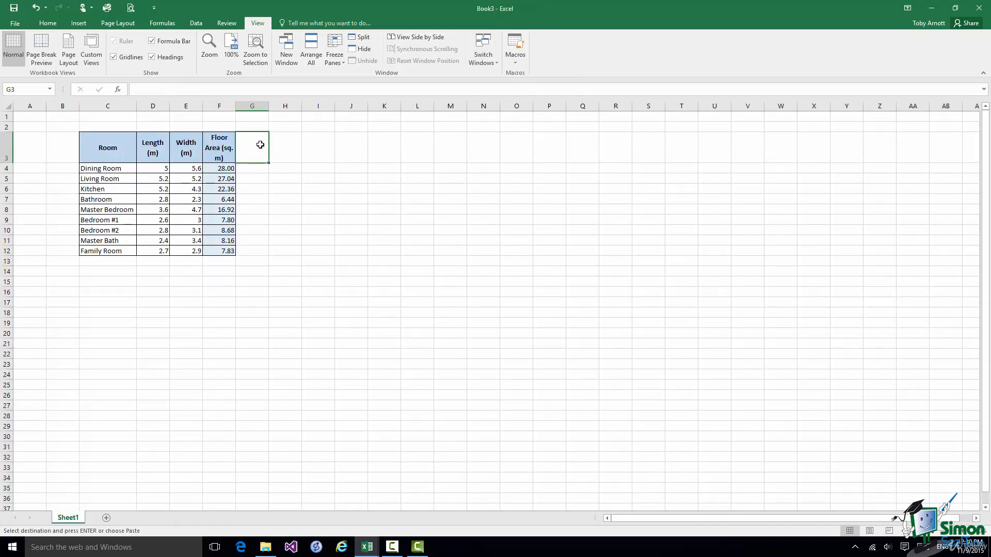
pyautogui.hotkey('ctrl', 'v')
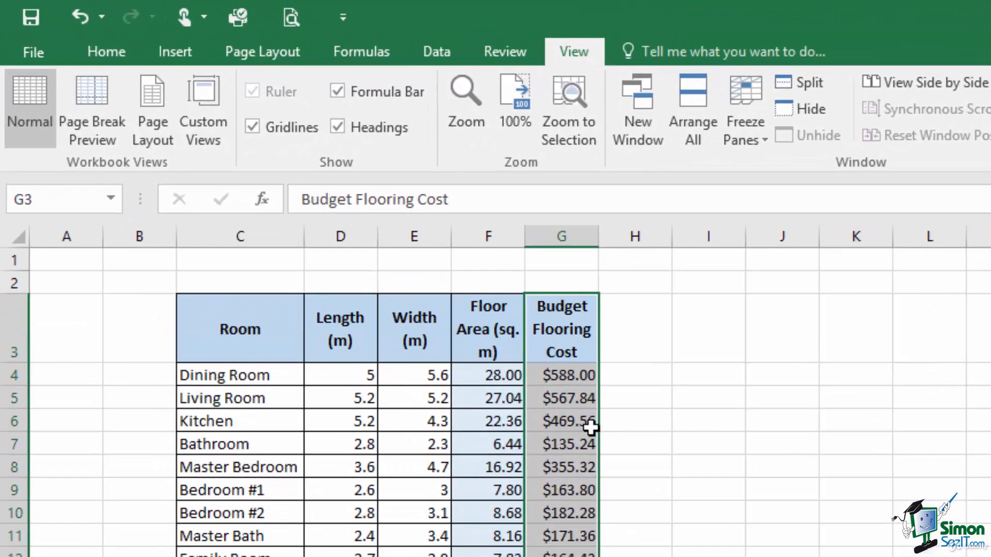
pyautogui.click(566, 377)
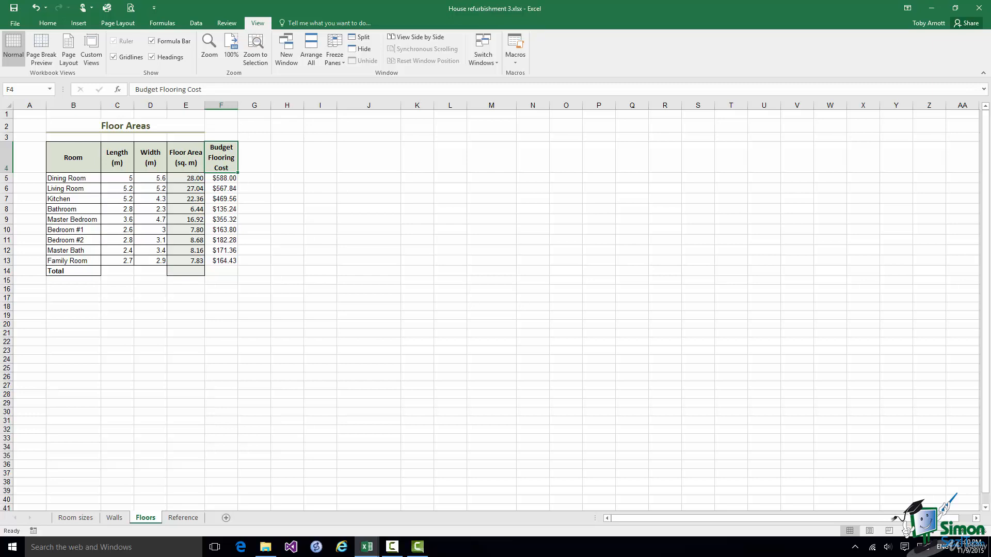
# Copy the Room sizes sheet into Book3, placed at the end after Sheet1.
pyautogui.click(76, 518)
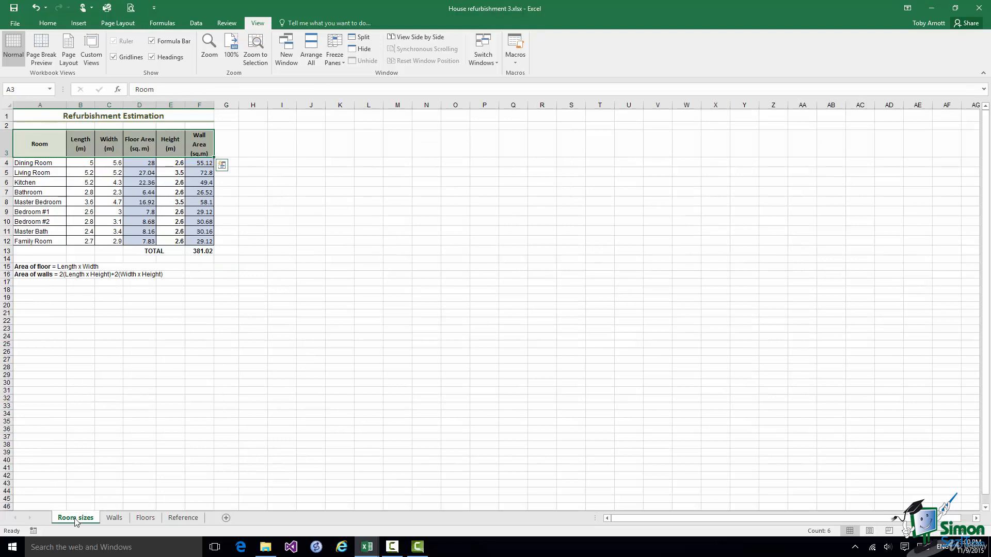
pyautogui.rightClick(76, 519)
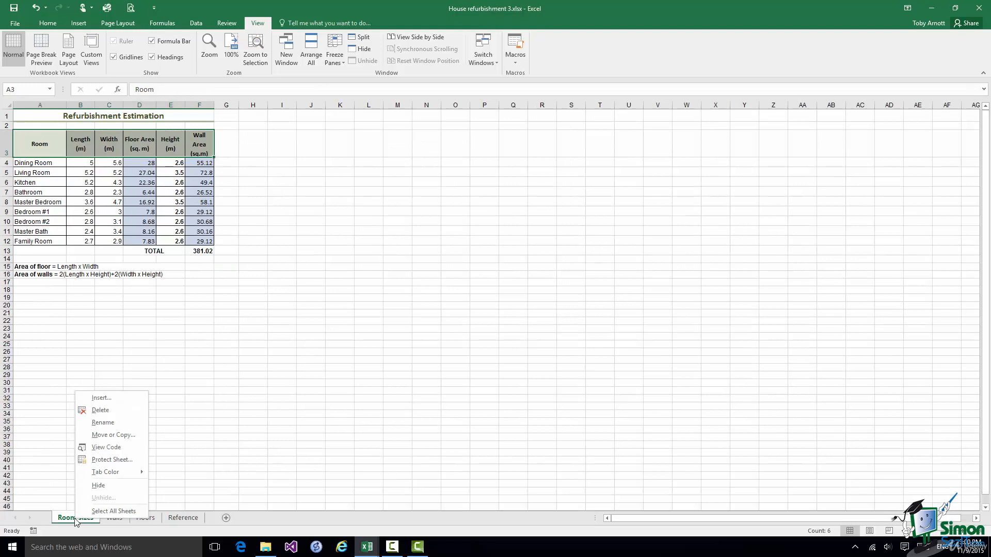
pyautogui.click(121, 436)
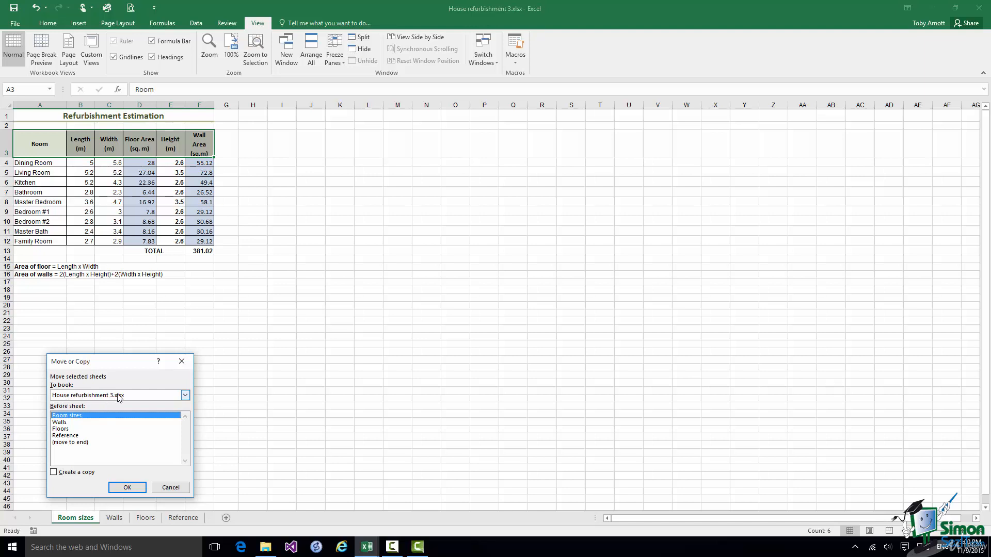
pyautogui.click(185, 396)
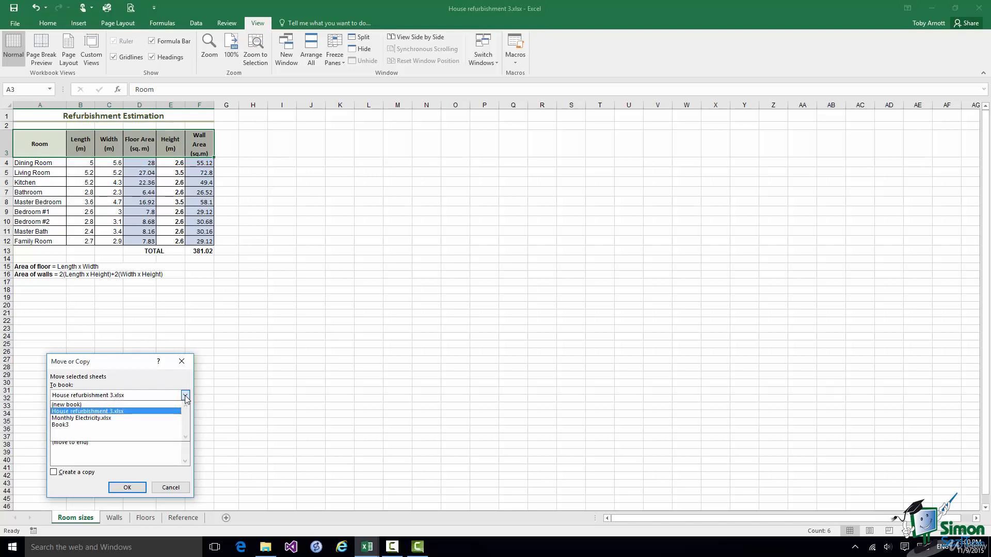
pyautogui.click(75, 424)
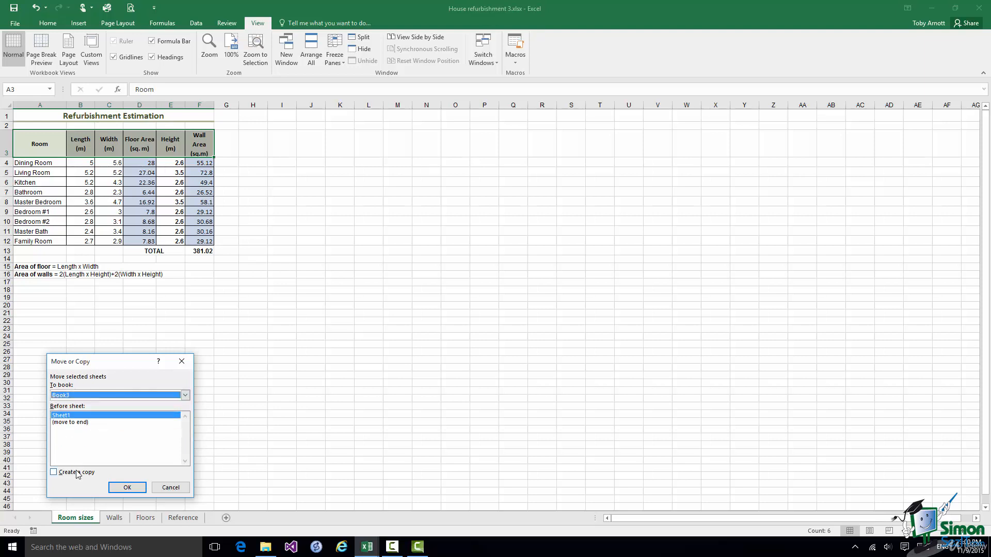
pyautogui.click(67, 422)
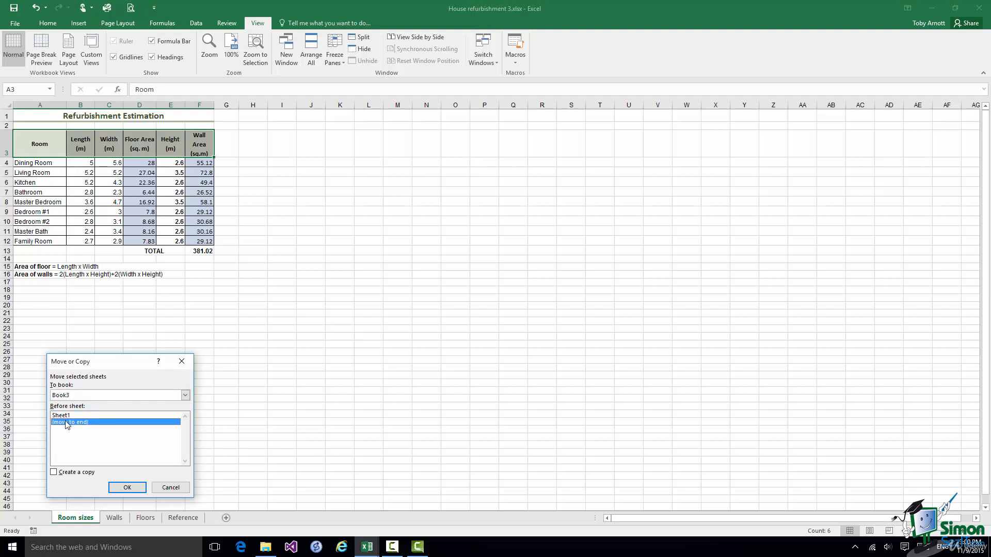
pyautogui.click(54, 473)
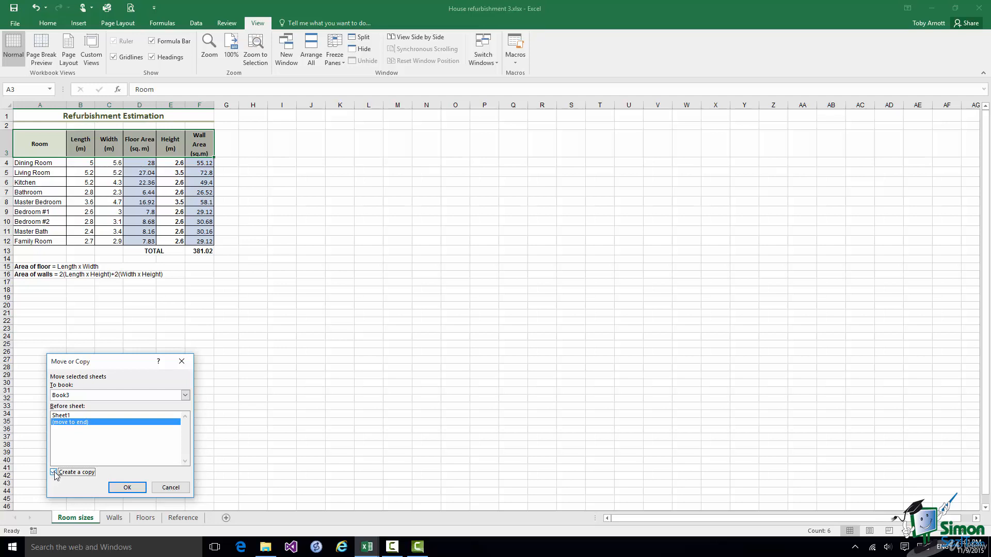
pyautogui.click(128, 488)
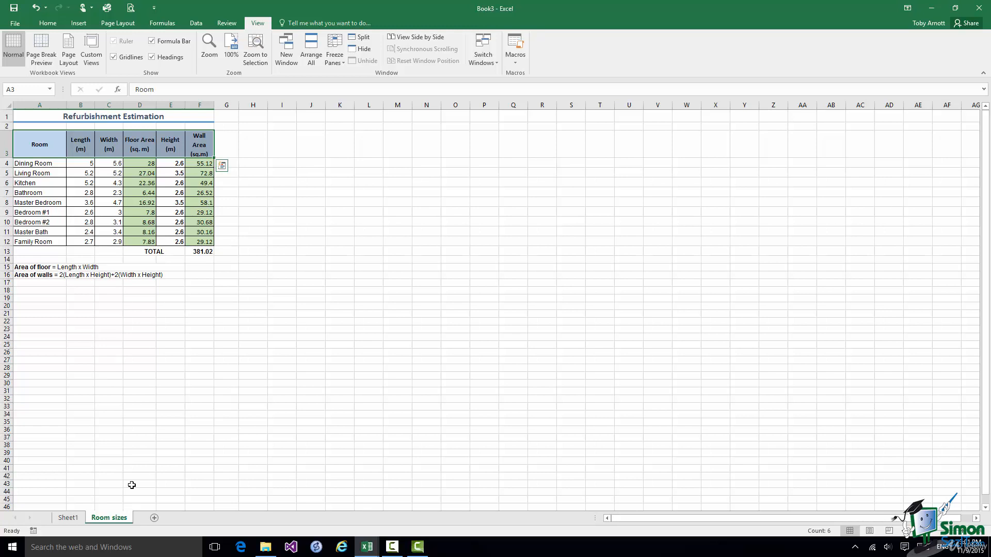
# Bring the House refurbishment 3 workbook forward and select its Reference sheet.
pyautogui.click(484, 63)
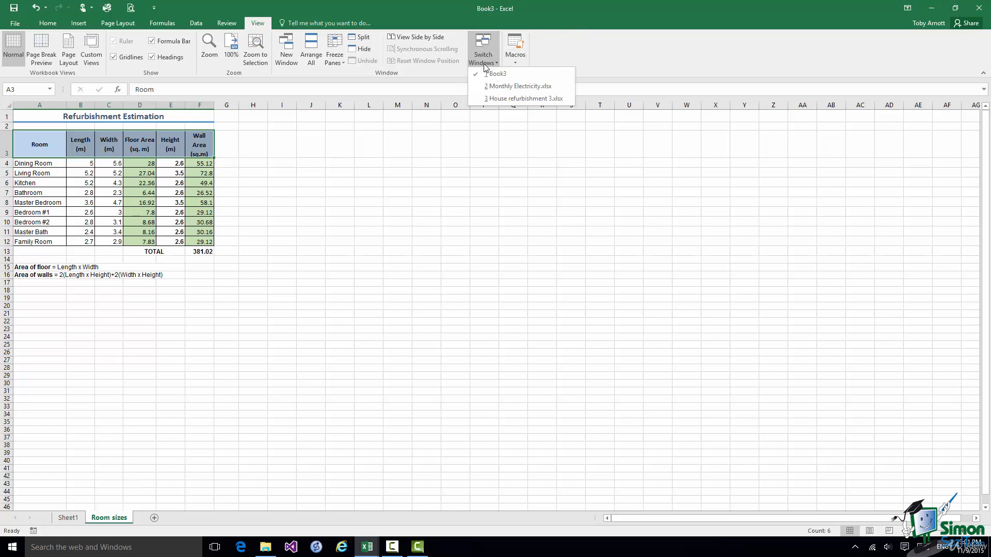
pyautogui.click(491, 99)
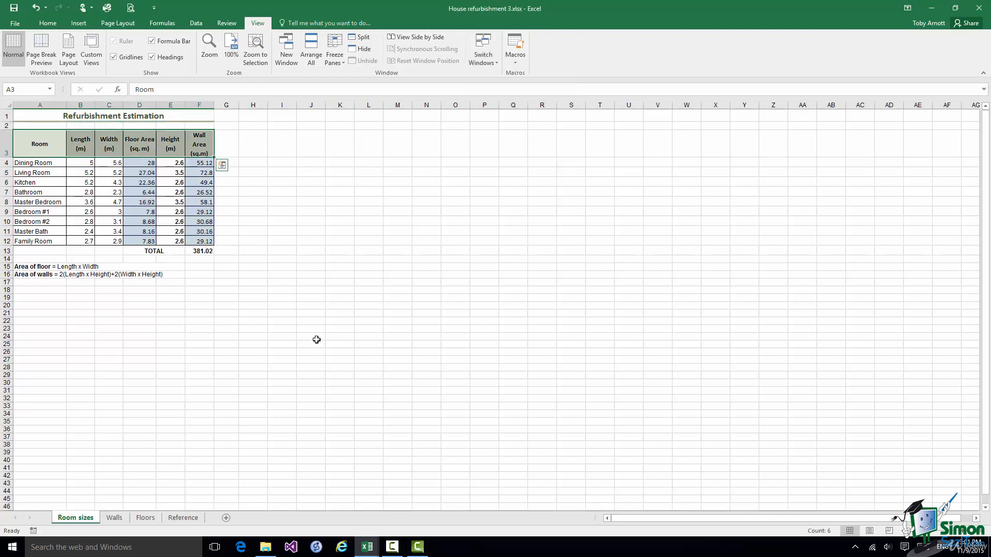
pyautogui.click(177, 519)
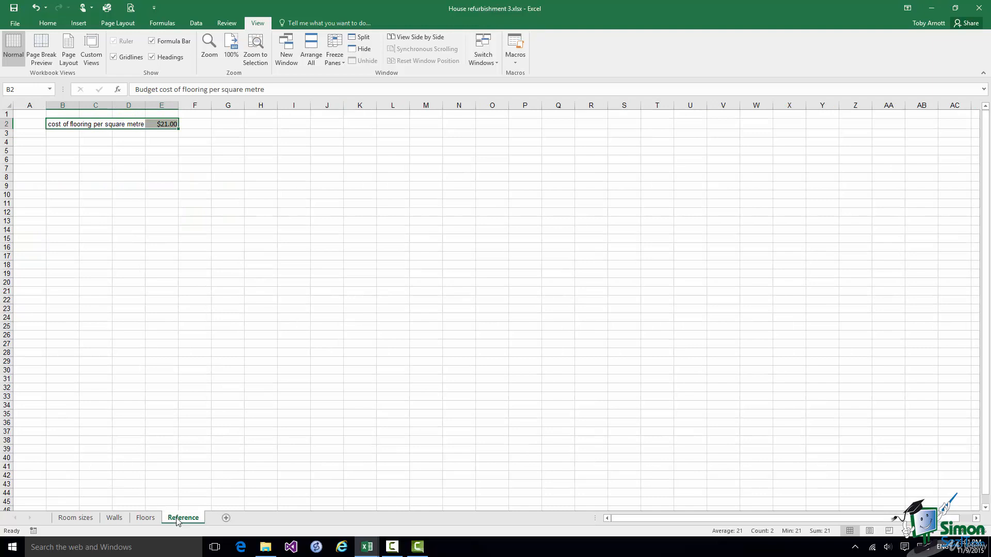
# Move the Reference sheet into Book3, placing it at the end.
pyautogui.rightClick(177, 519)
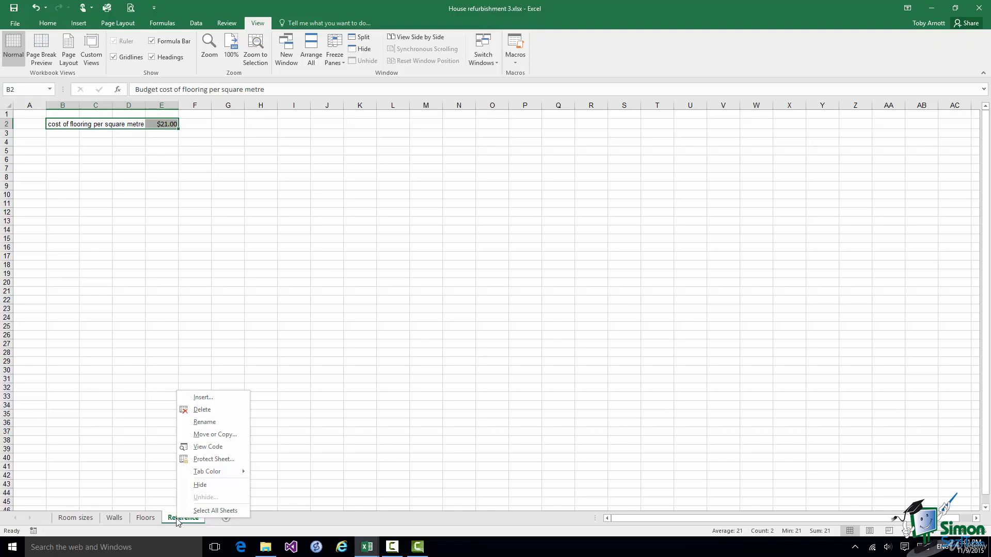
pyautogui.click(210, 436)
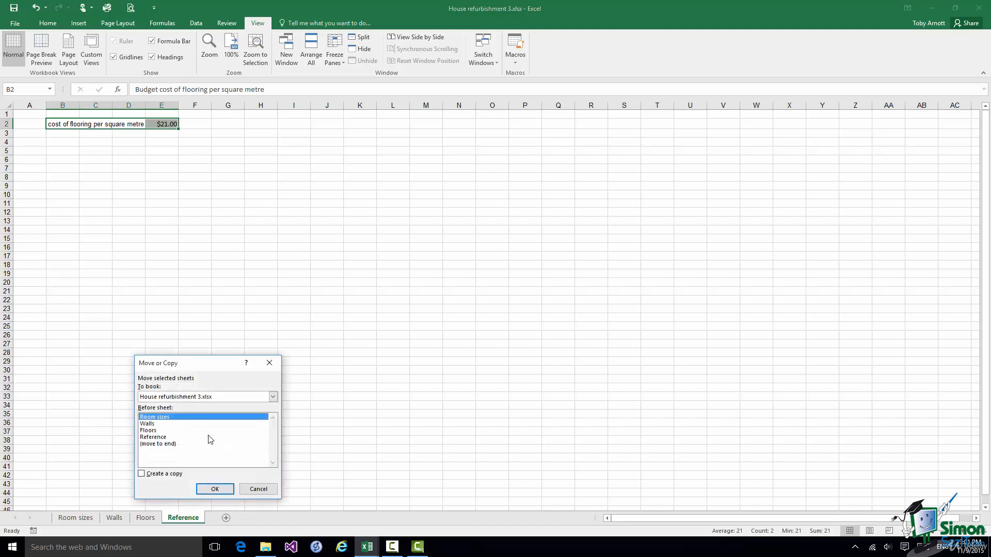
pyautogui.click(274, 398)
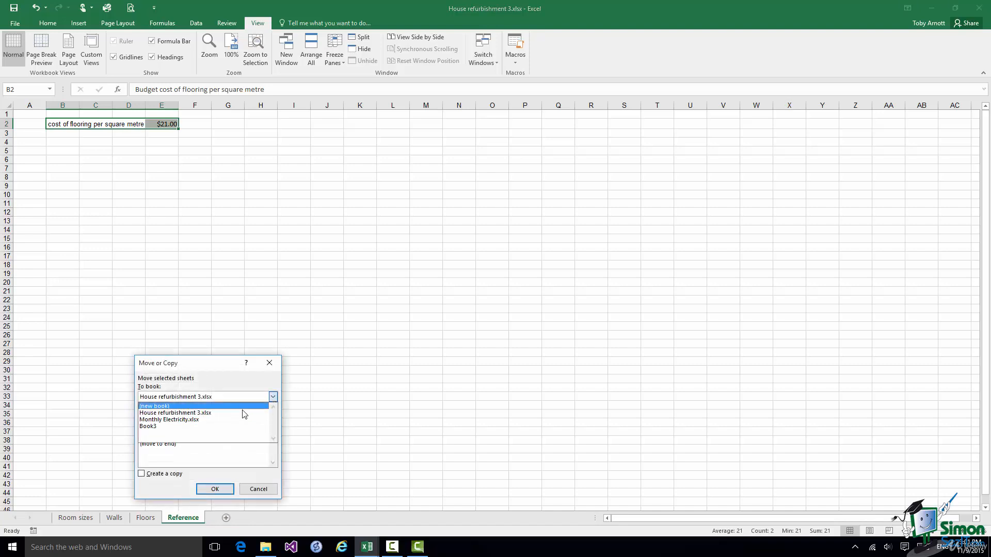
pyautogui.click(151, 432)
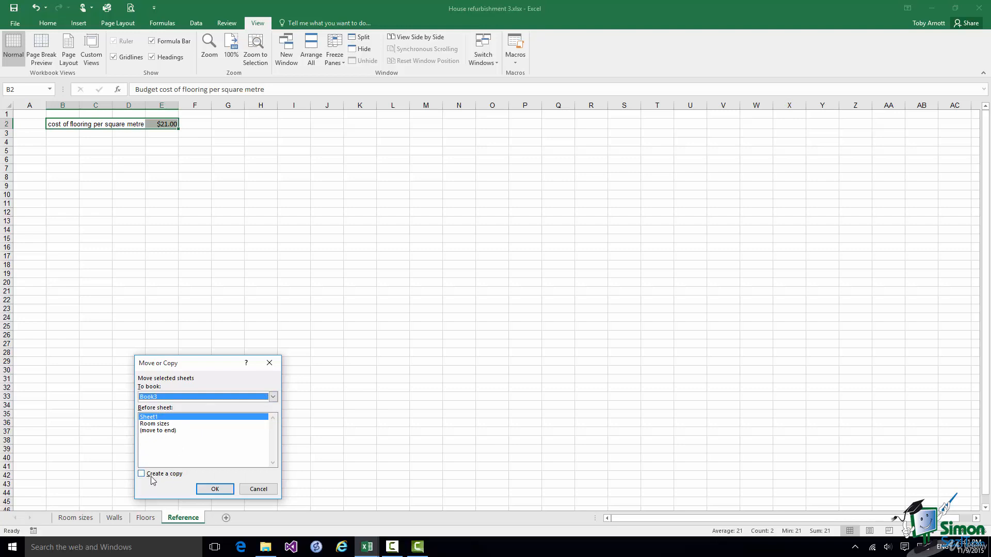
pyautogui.click(160, 431)
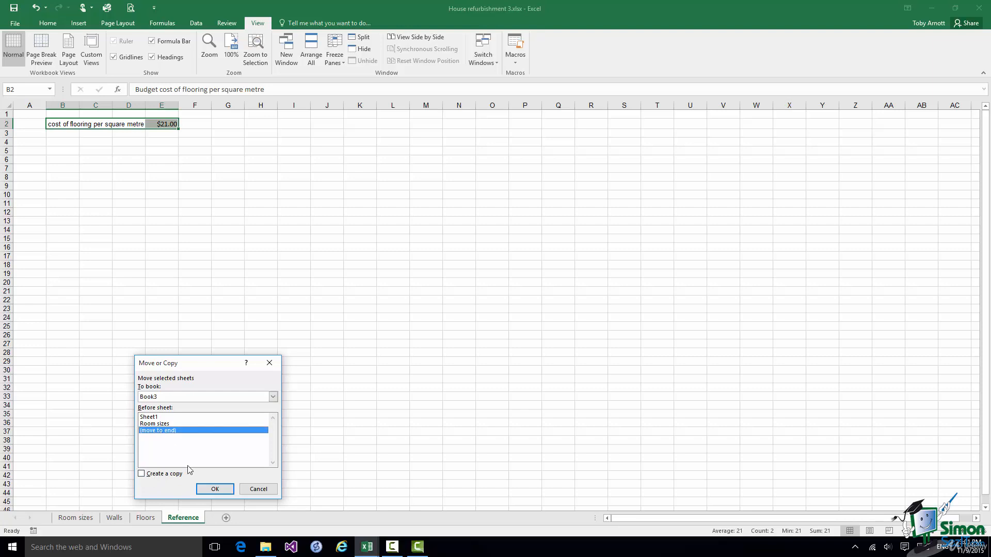
pyautogui.click(215, 489)
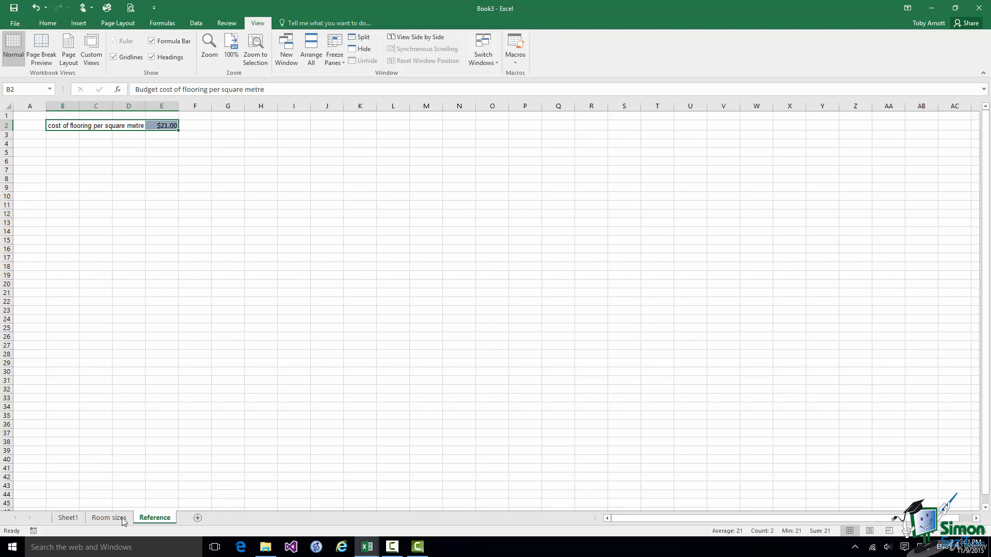
# Check that Sheet1's G4 Budget Flooring Cost formula reads =Reference!$E$2*F4.
pyautogui.click(69, 518)
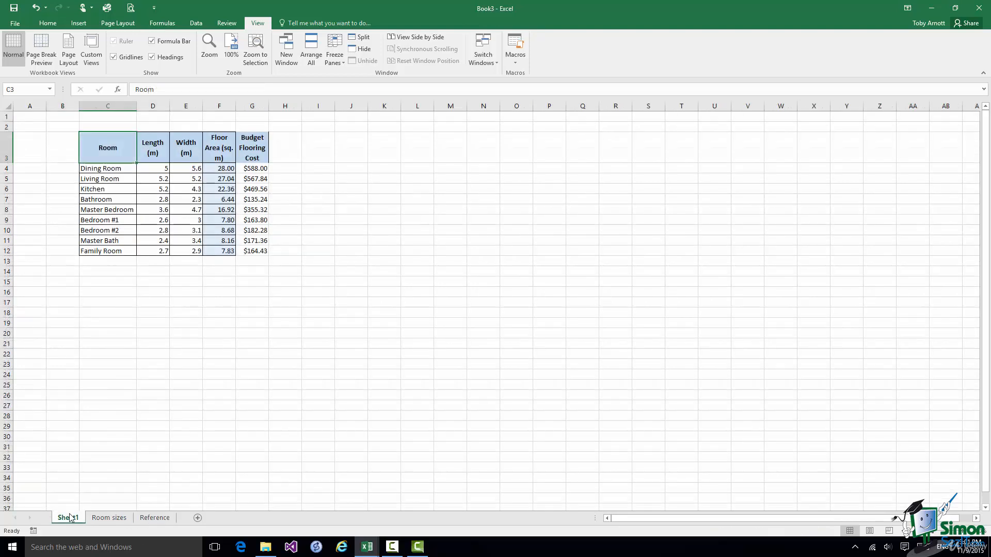
pyautogui.click(254, 169)
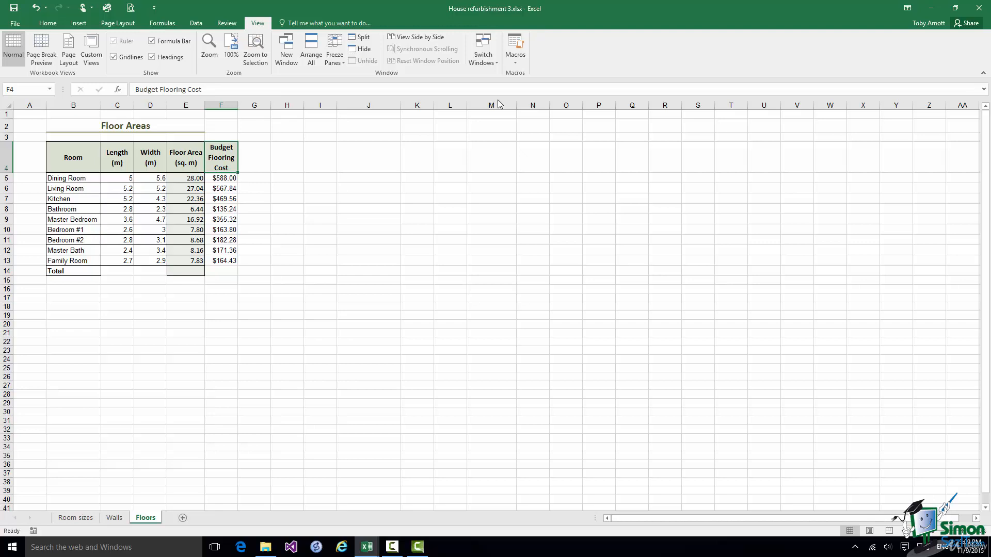
# Open the File Info page for House refurbishment 3 and expand all its properties.
pyautogui.click(15, 24)
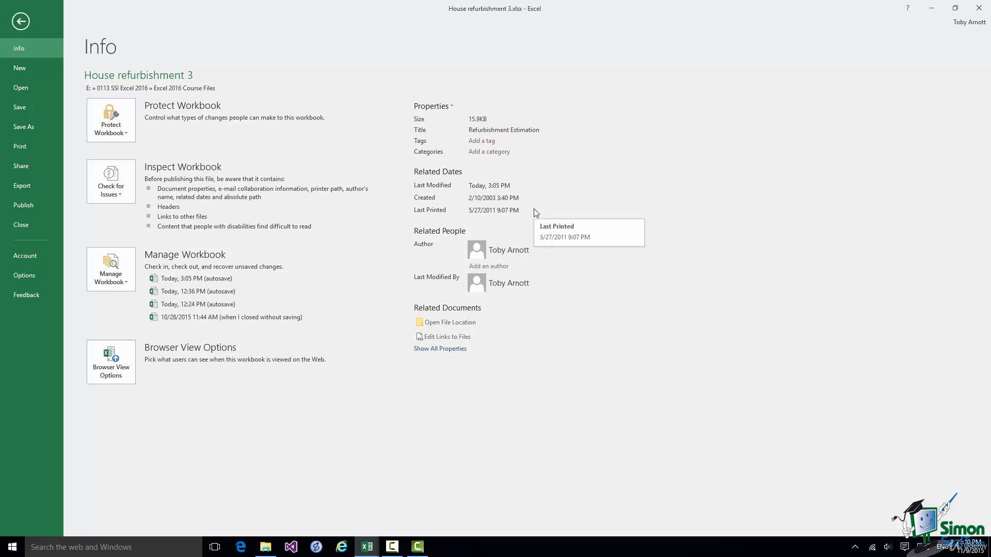
pyautogui.moveTo(543, 250)
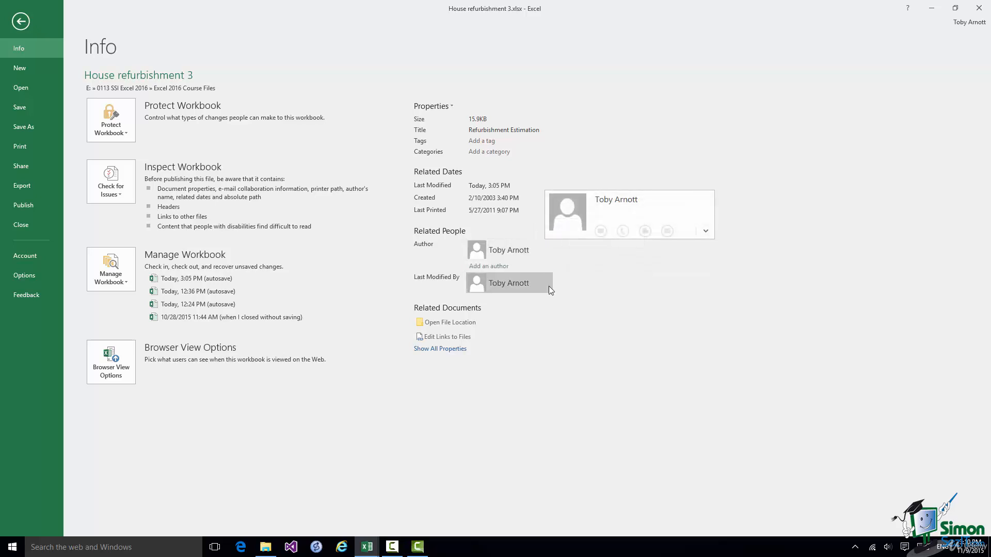
pyautogui.moveTo(549, 287)
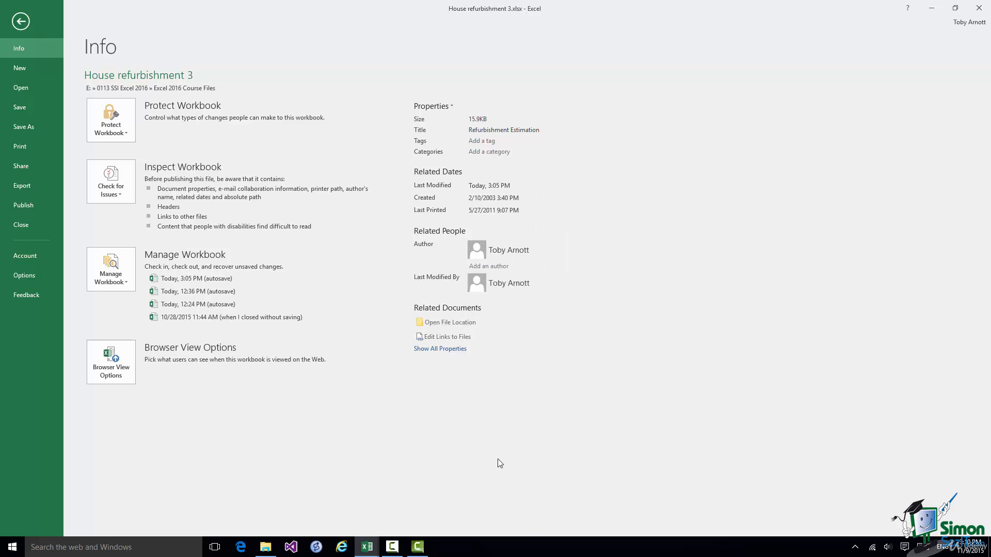
pyautogui.click(448, 349)
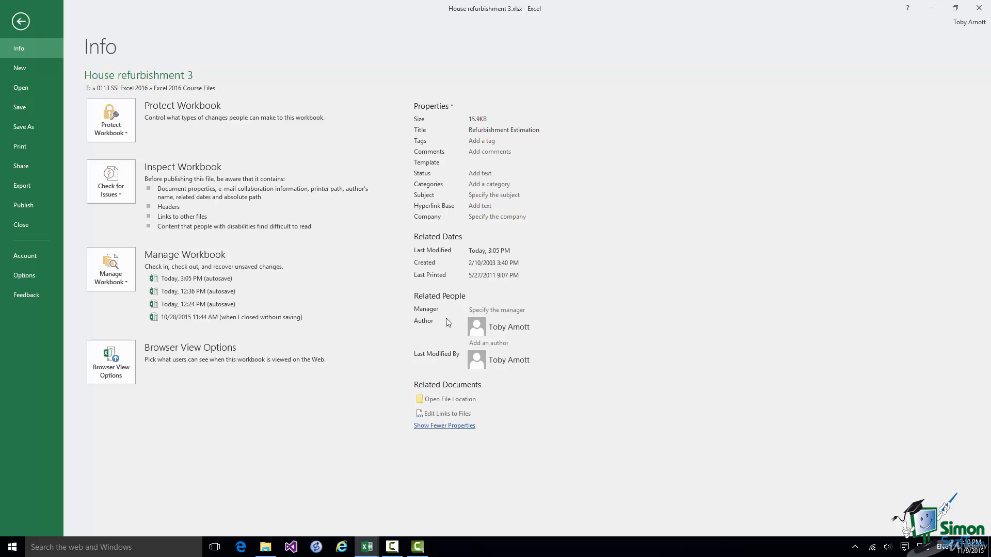
# Open Advanced Properties and review the Summary, Statistics, Contents and Custom tabs, ending on Summary.
pyautogui.click(452, 106)
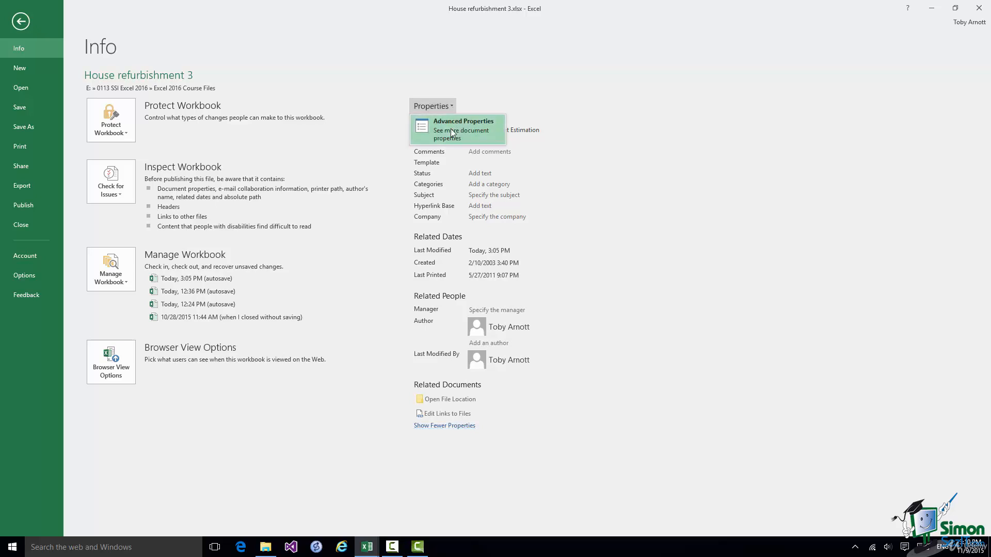
pyautogui.click(450, 129)
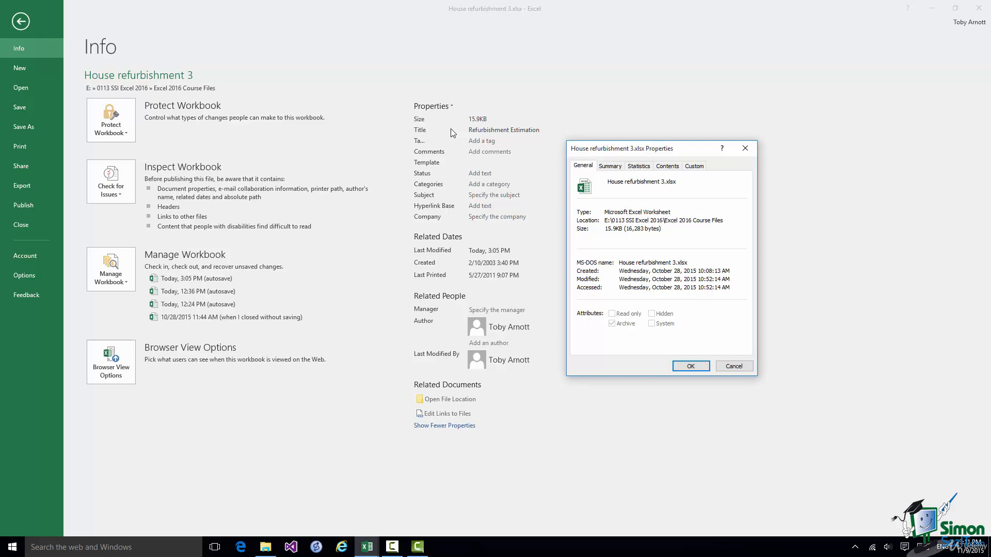
pyautogui.click(610, 166)
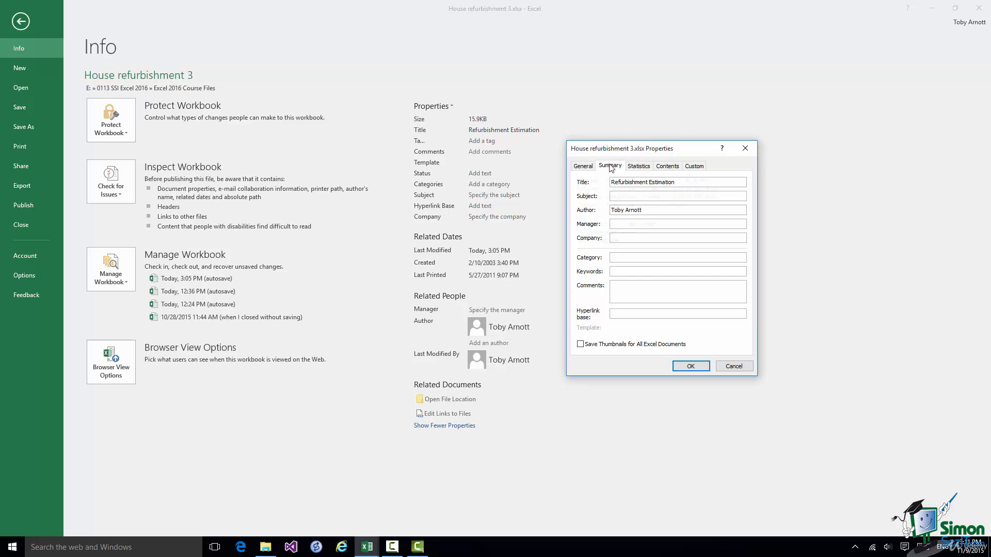
pyautogui.click(640, 166)
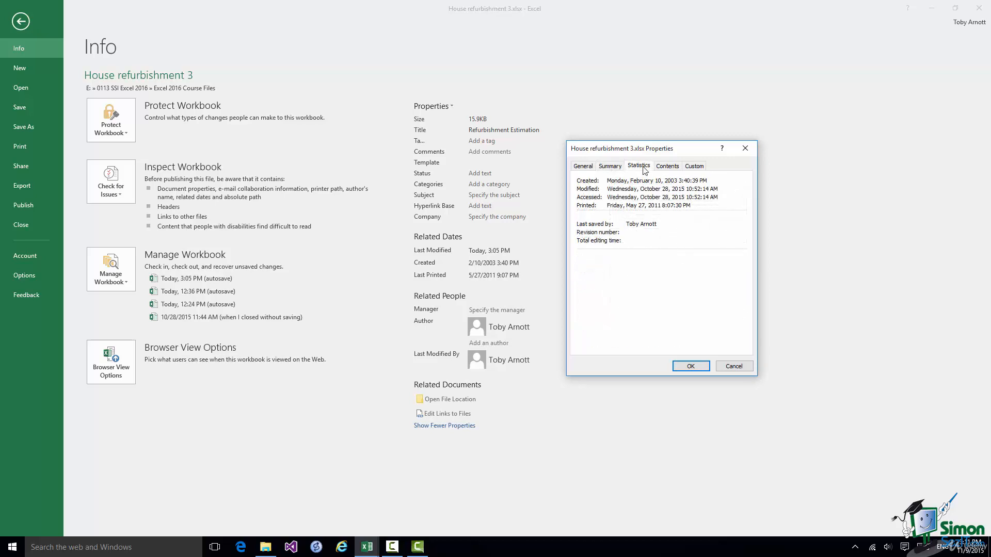
pyautogui.click(666, 167)
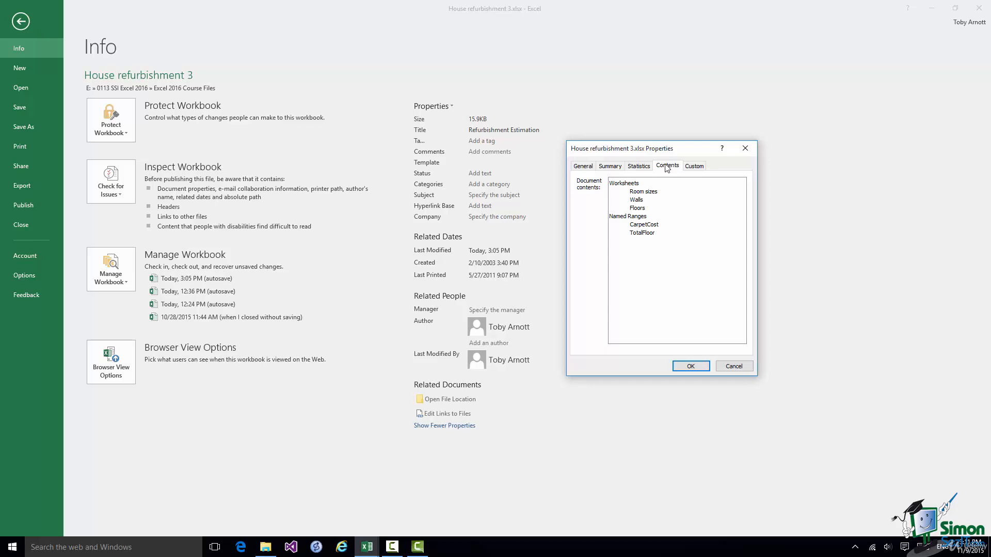
pyautogui.click(694, 167)
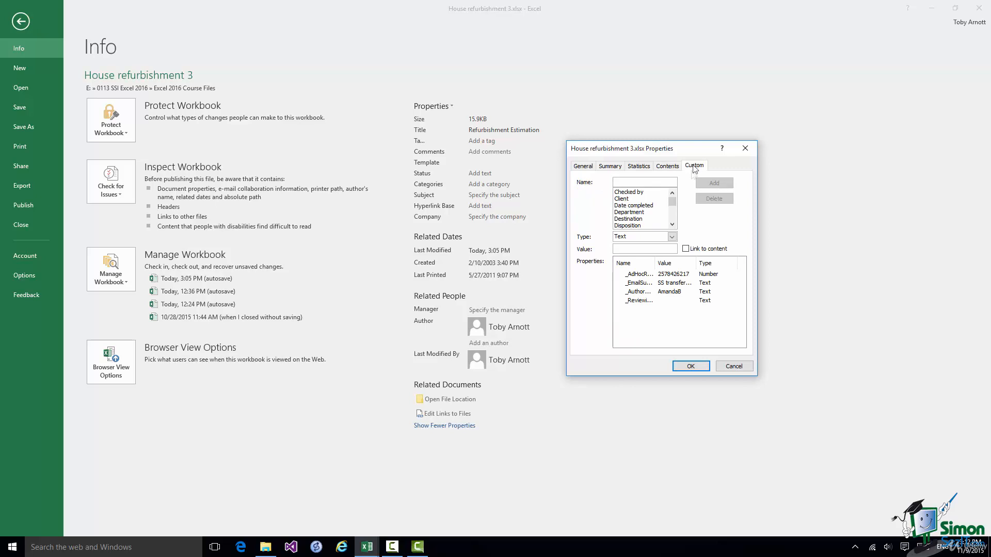
pyautogui.click(609, 170)
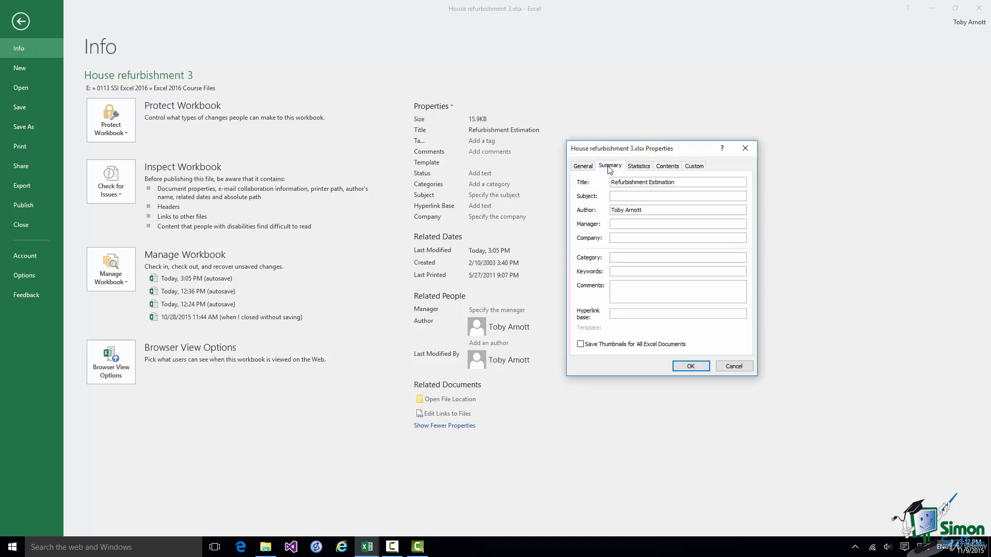
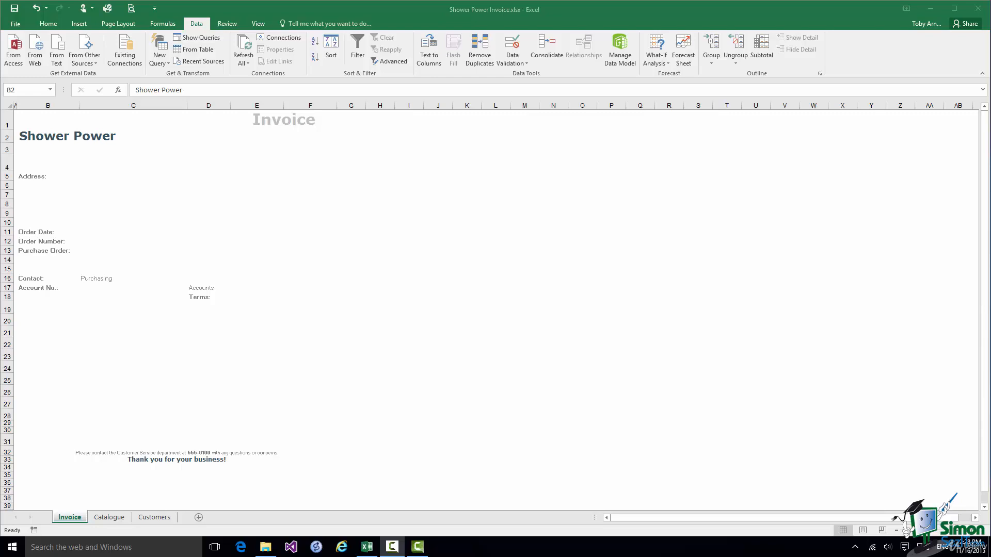
# Switch to the Customers sheet to view its four customer records.
pyautogui.click(154, 518)
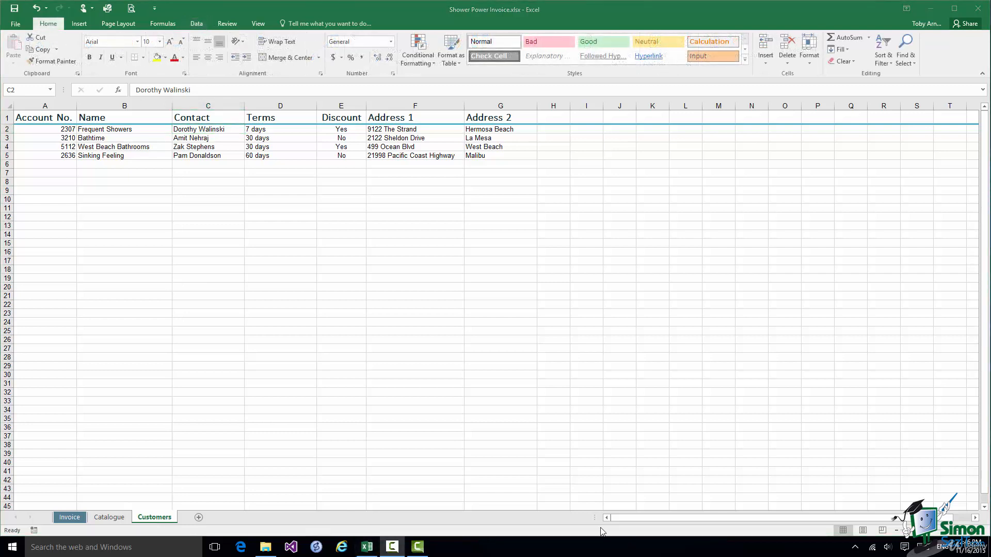
pyautogui.click(102, 519)
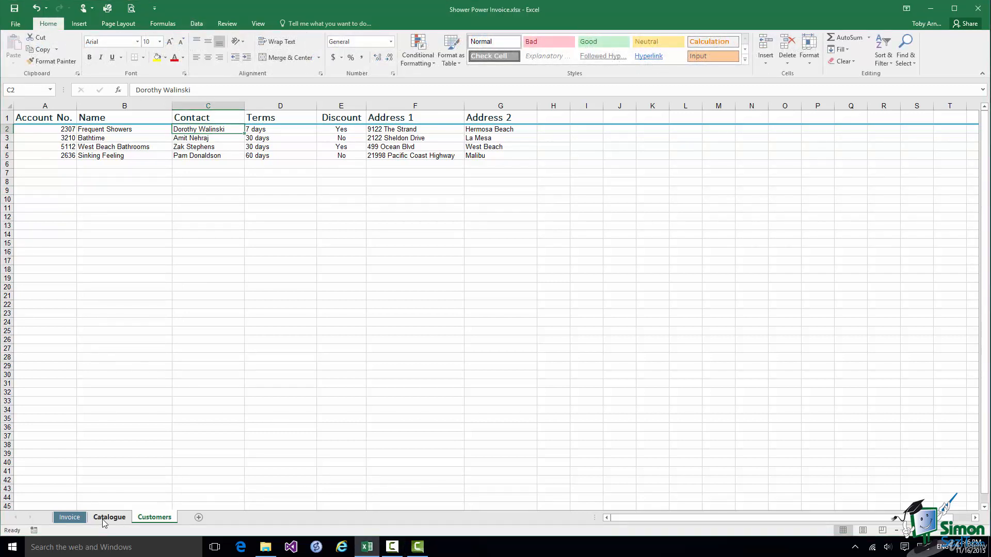
# Review the product list on the Catalogue sheet, then return to the Invoice sheet.
pyautogui.click(102, 519)
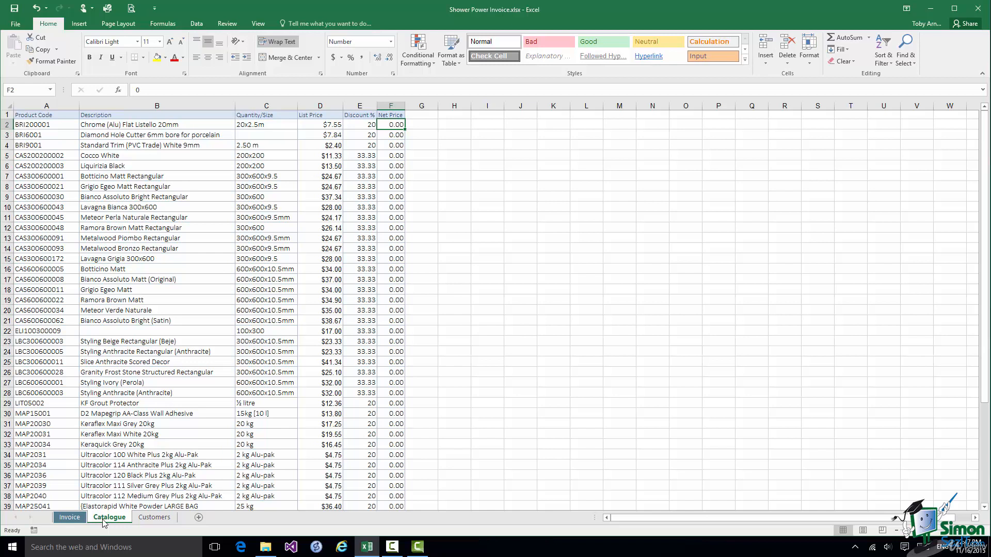
pyautogui.click(72, 518)
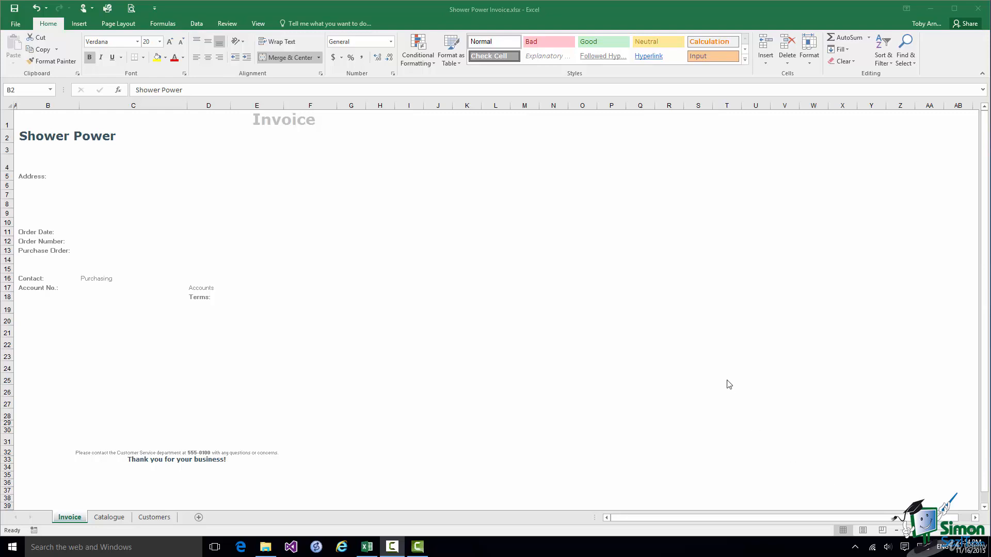
# Turn on gridlines for the Invoice sheet and select the Account No. cell C17.
pyautogui.click(262, 24)
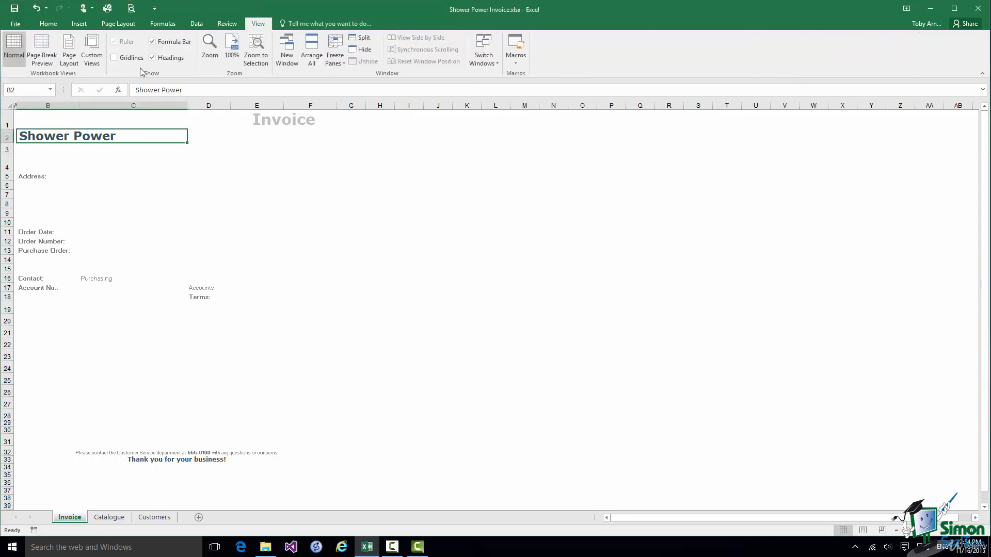
pyautogui.click(114, 58)
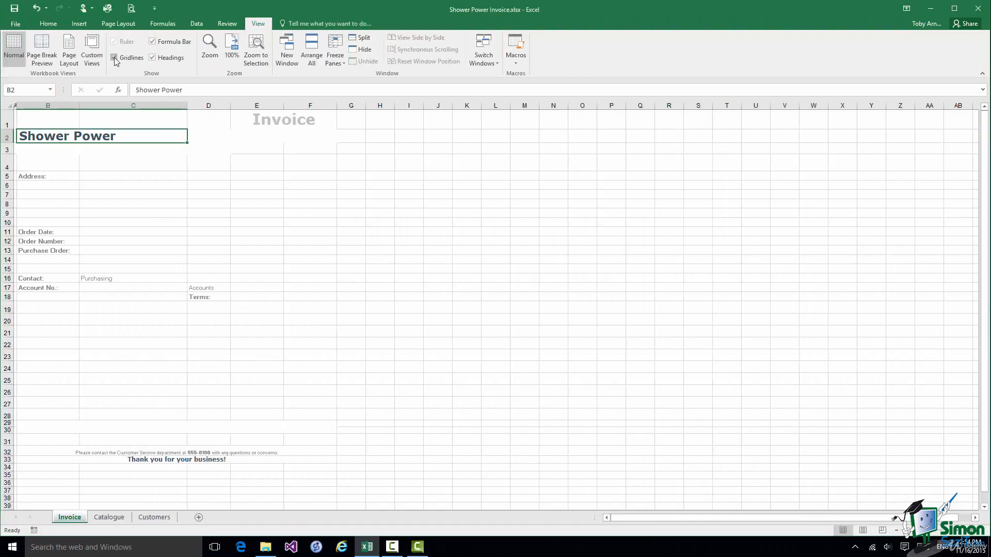
pyautogui.click(96, 289)
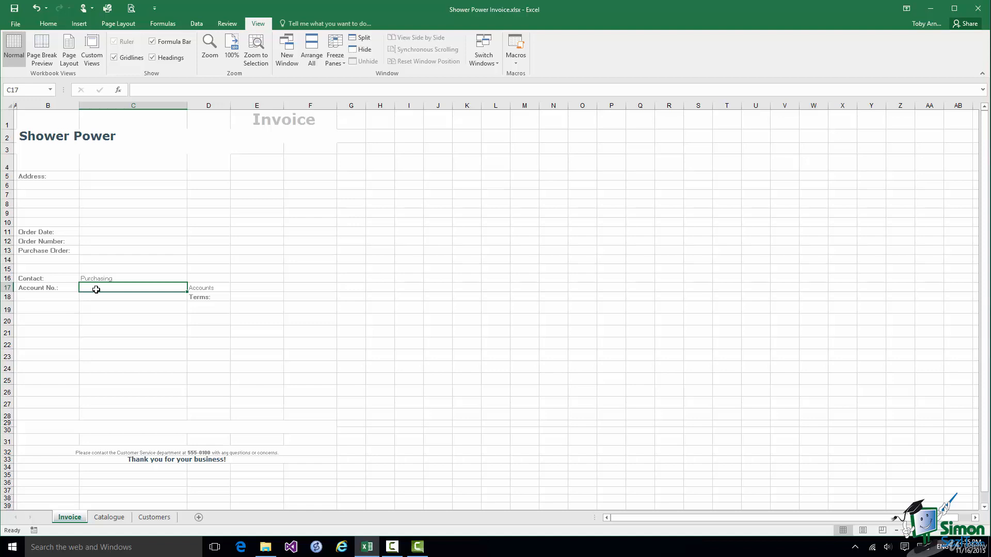
# Enter the first customer's account number from the Customers sheet into Invoice cell C17.
pyautogui.press('Up')
pyautogui.press('Up')
pyautogui.press('Up')
pyautogui.press('Up')
pyautogui.click(207, 177)
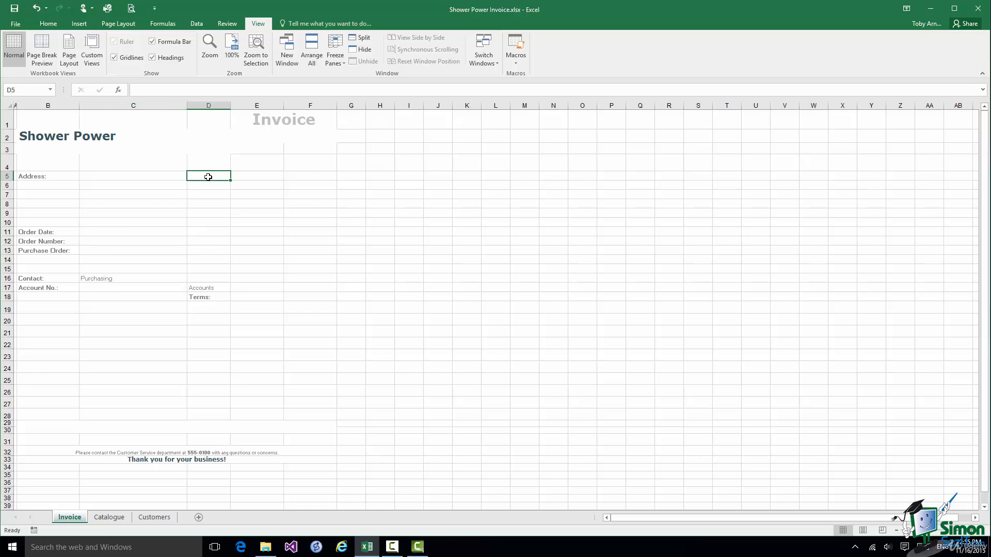
pyautogui.click(152, 517)
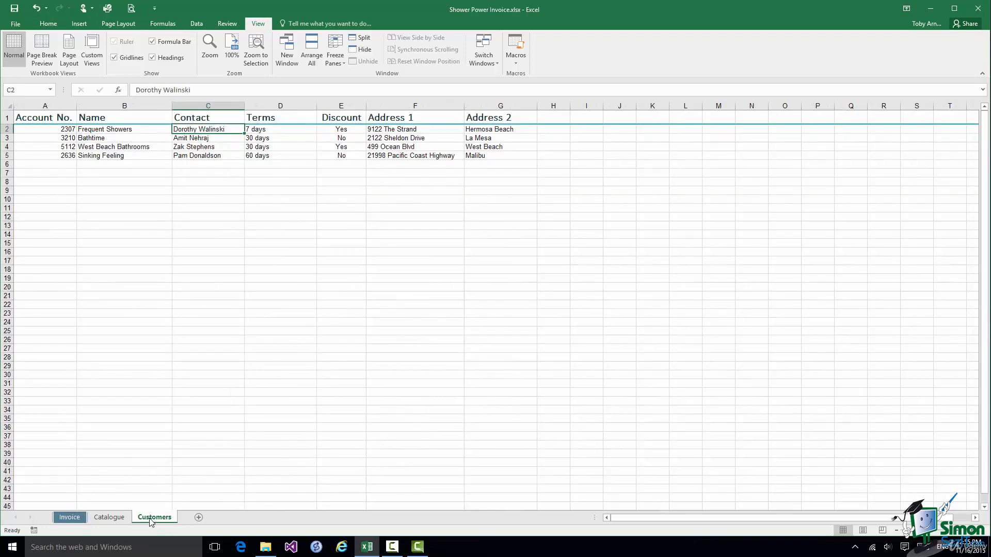
pyautogui.click(67, 129)
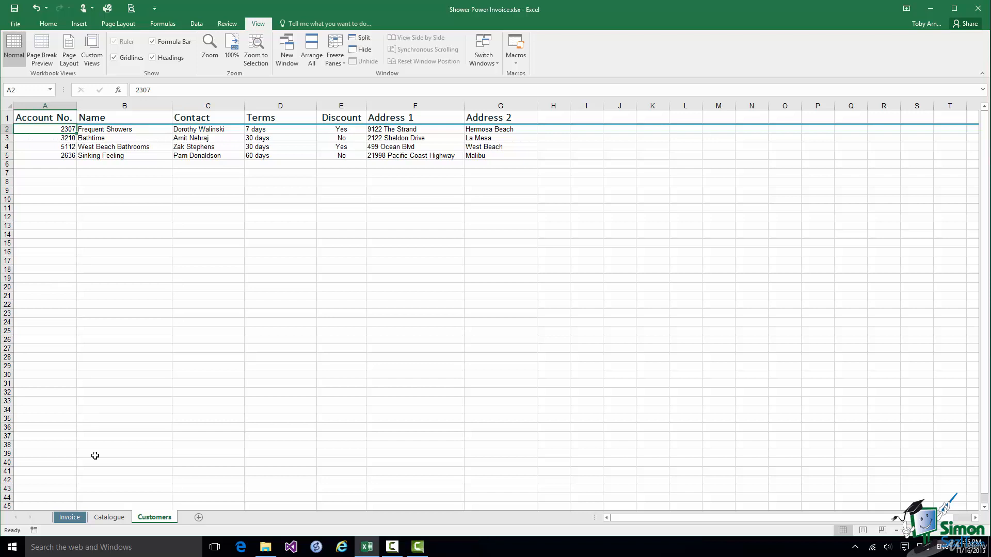
pyautogui.click(70, 518)
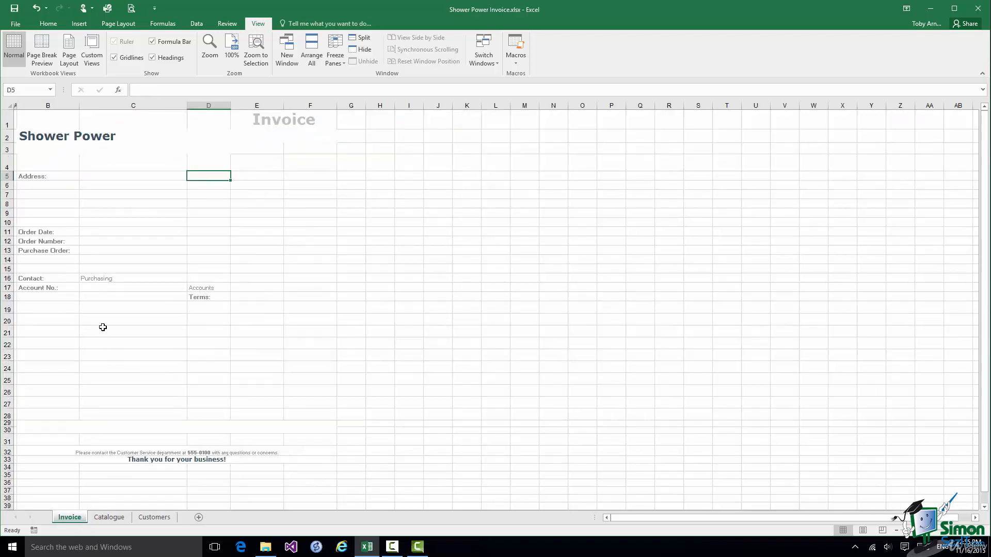
pyautogui.click(90, 288)
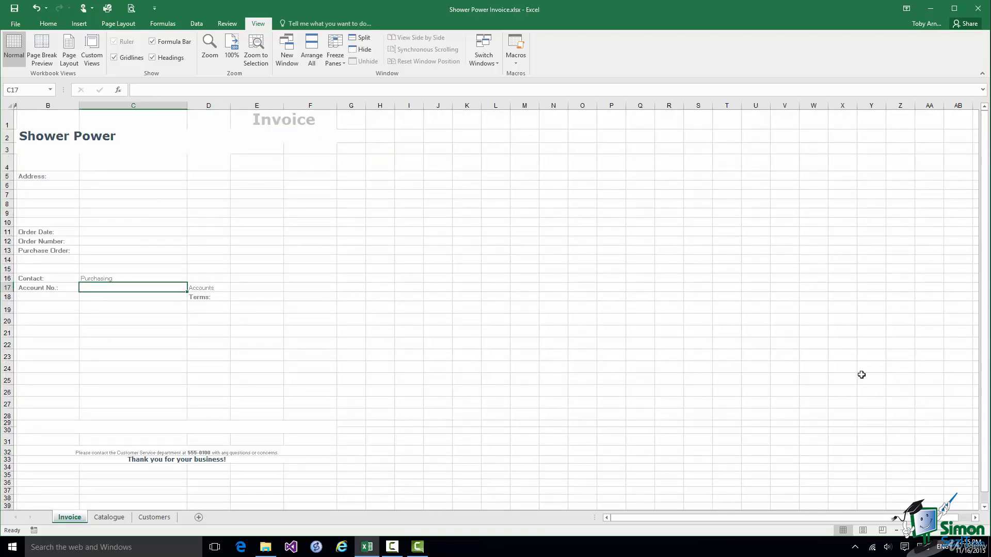
pyautogui.write('2307')
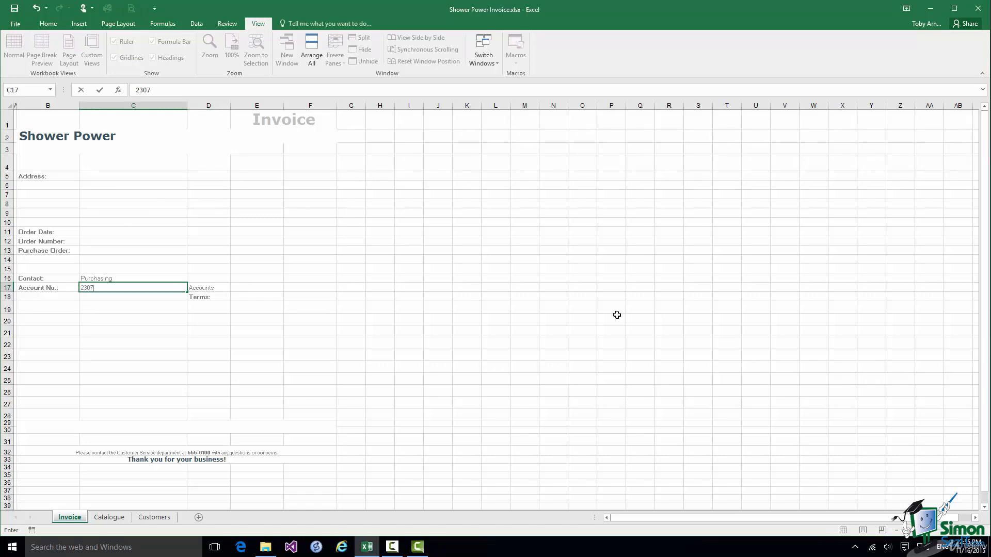
pyautogui.click(201, 176)
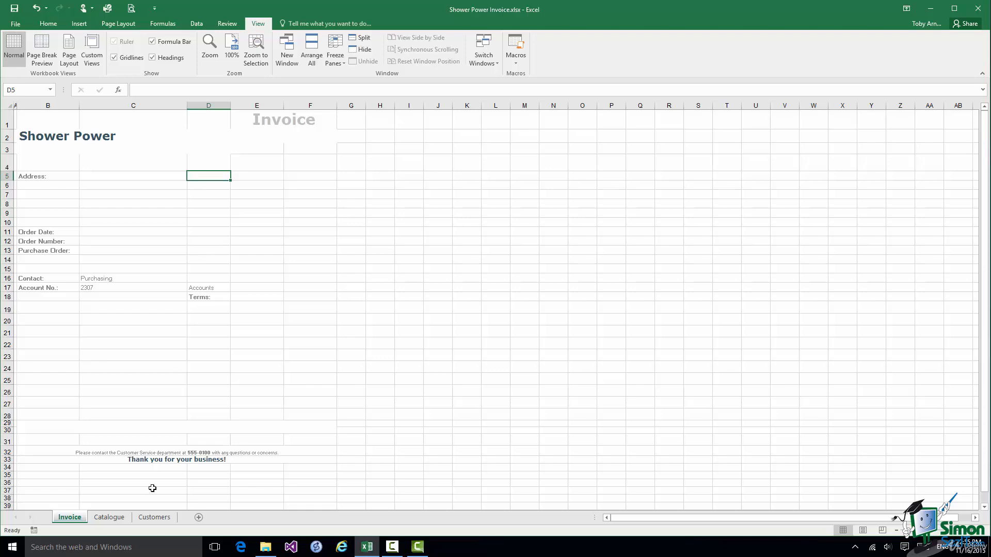
# Recheck the Customers sheet, then go back to Invoice with the Formulas functions showing.
pyautogui.click(153, 518)
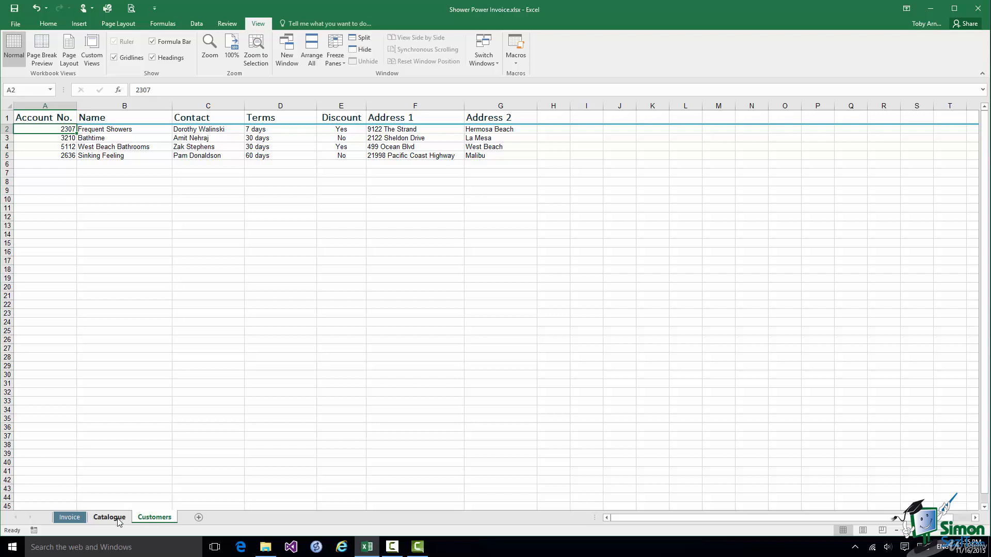
pyautogui.click(70, 518)
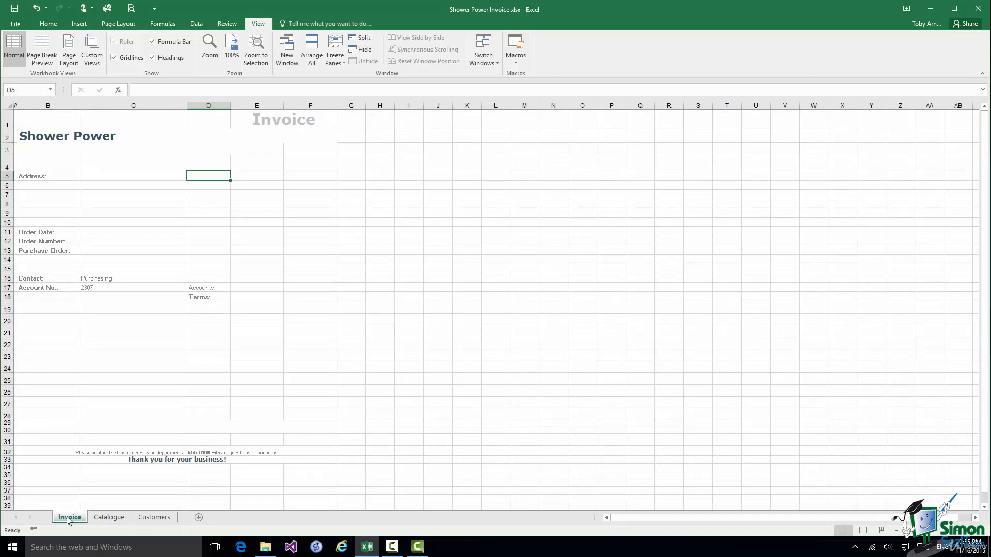
pyautogui.click(161, 26)
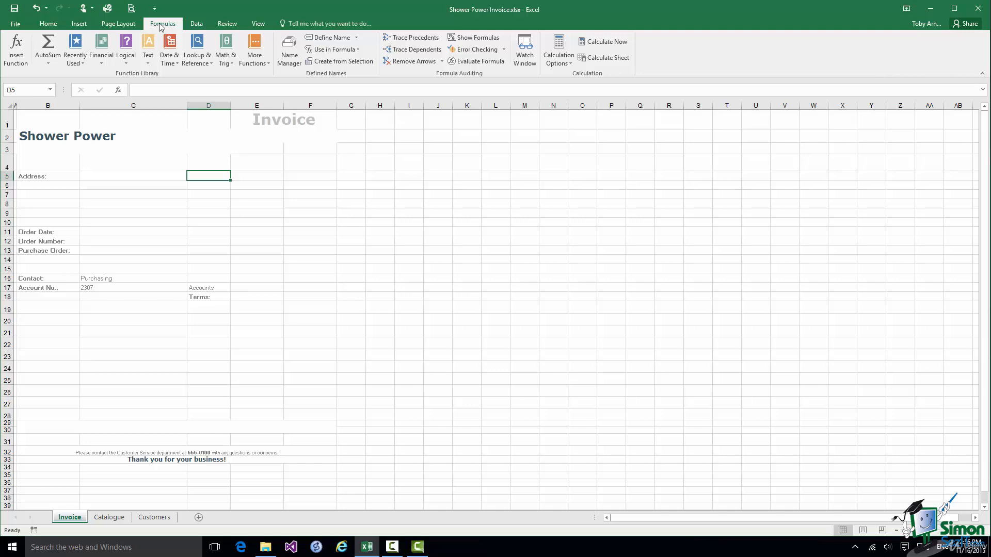
# Start a VLOOKUP in D5, cancel its Function Arguments, and go to the Customers sheet.
pyautogui.click(204, 65)
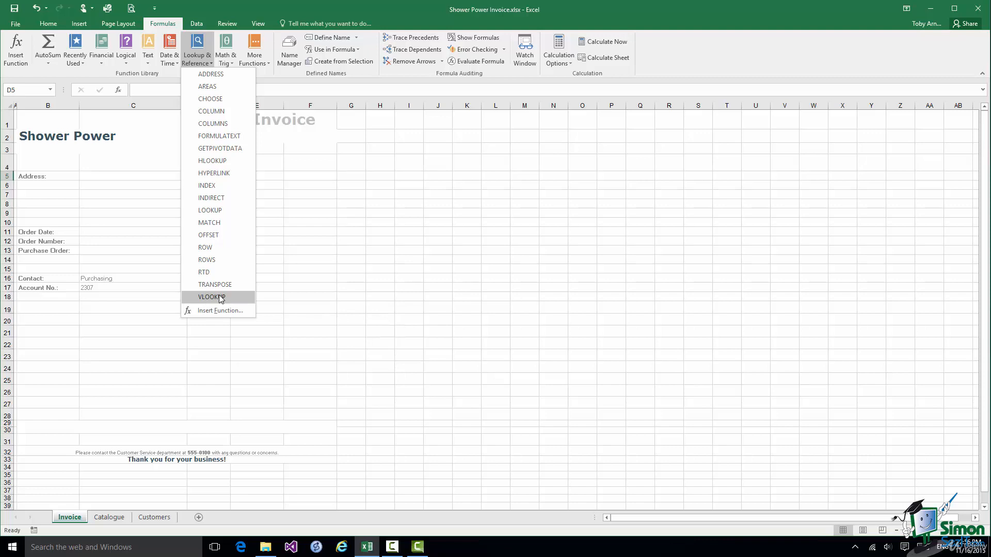
pyautogui.click(219, 296)
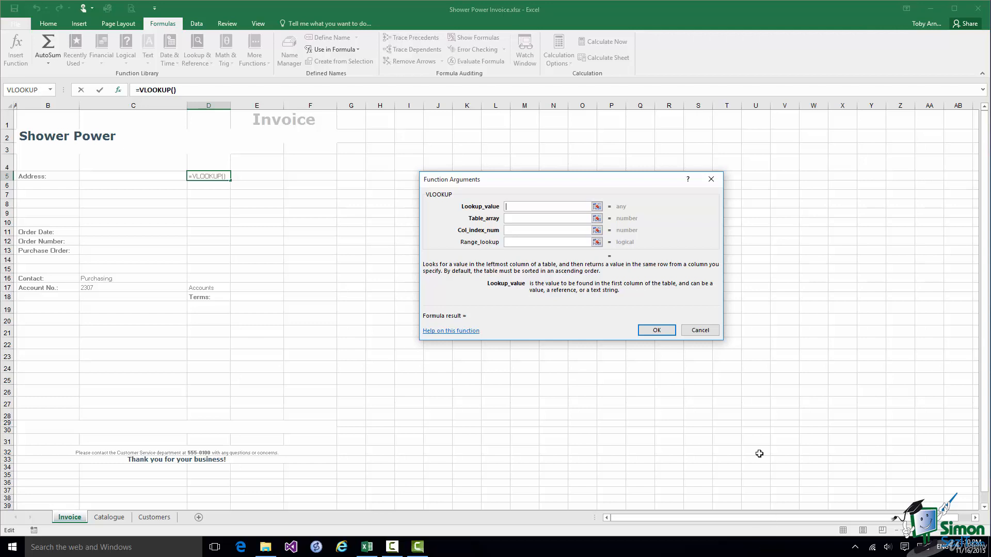
pyautogui.click(700, 330)
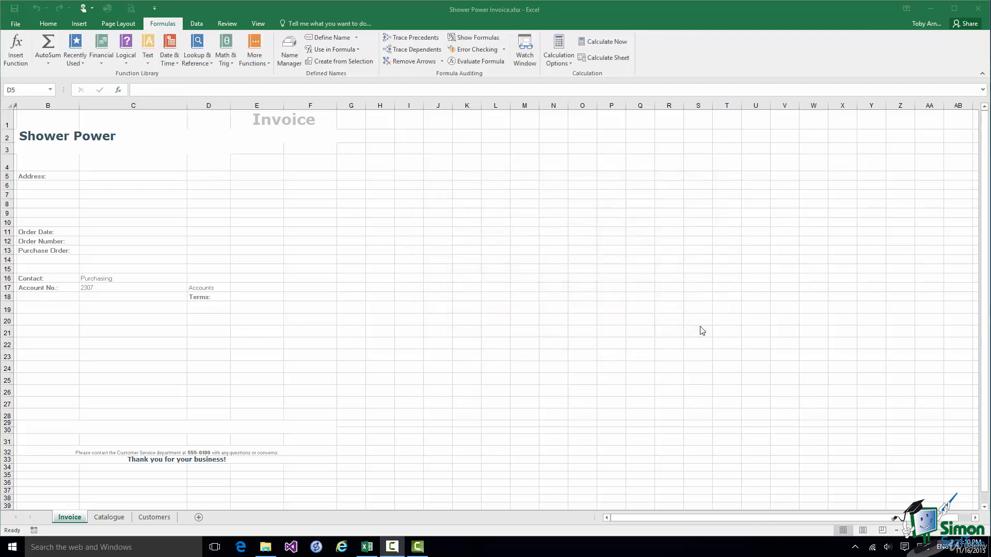
pyautogui.click(162, 517)
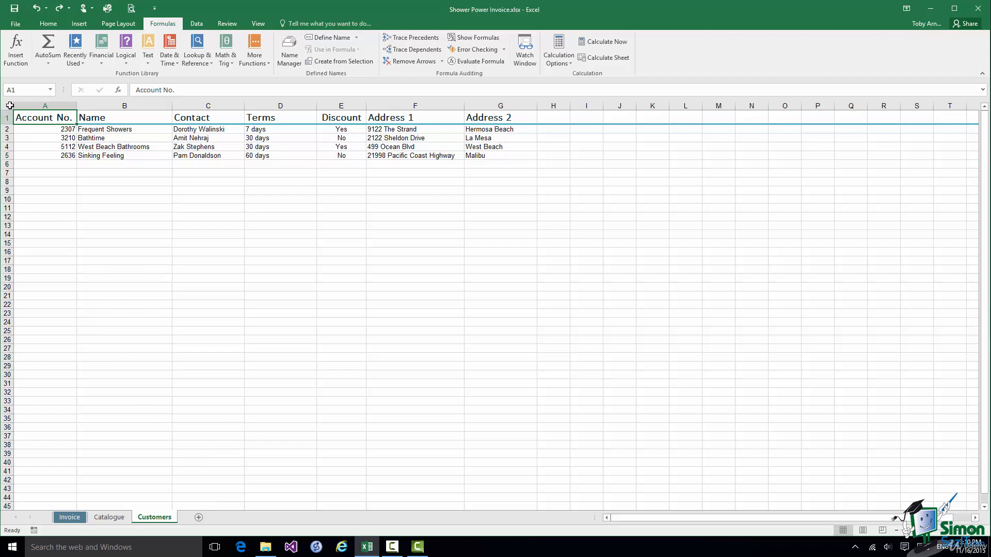
# Select every cell on the Customers sheet and show the Data tools.
pyautogui.click(10, 105)
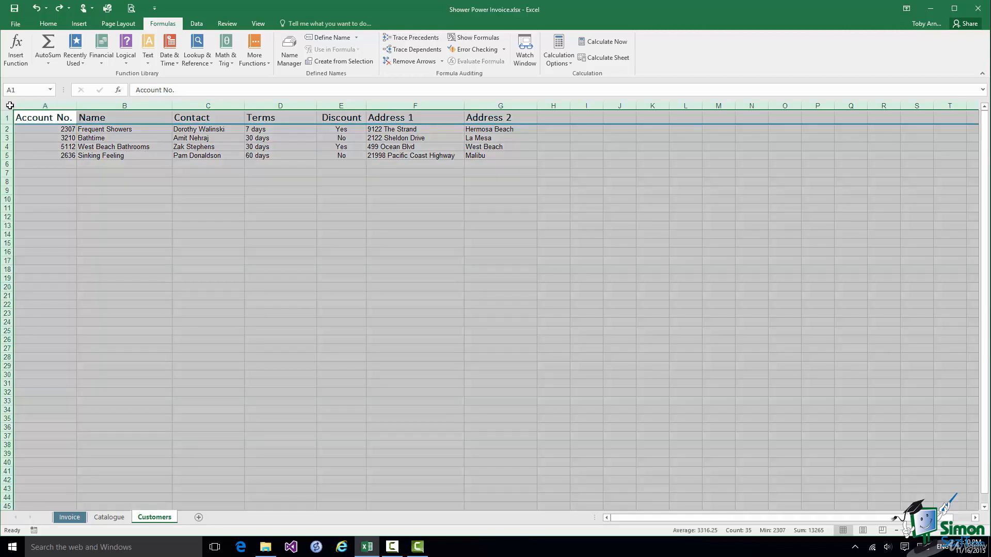
pyautogui.click(201, 26)
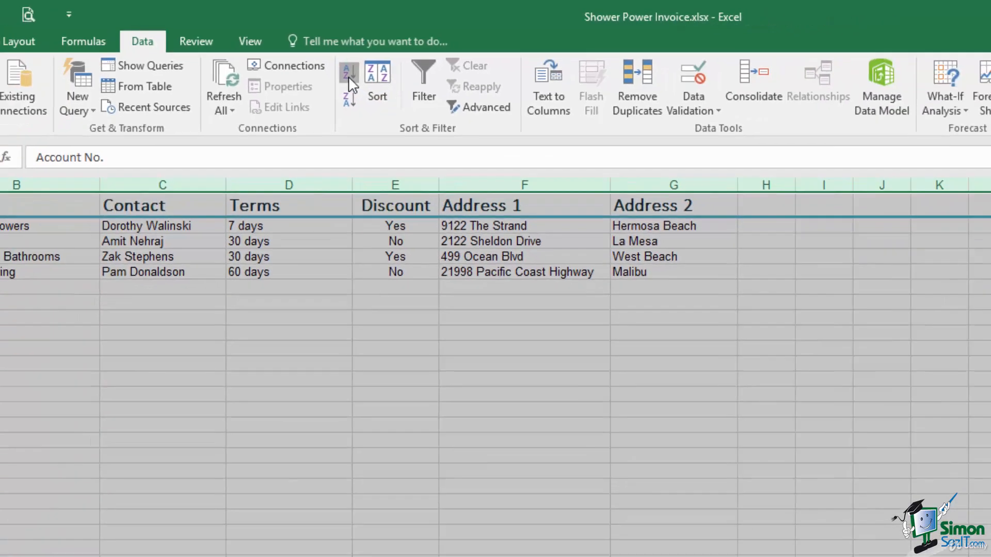
# Sort the customer records ascending by Account No., then return to the Invoice sheet.
pyautogui.click(375, 98)
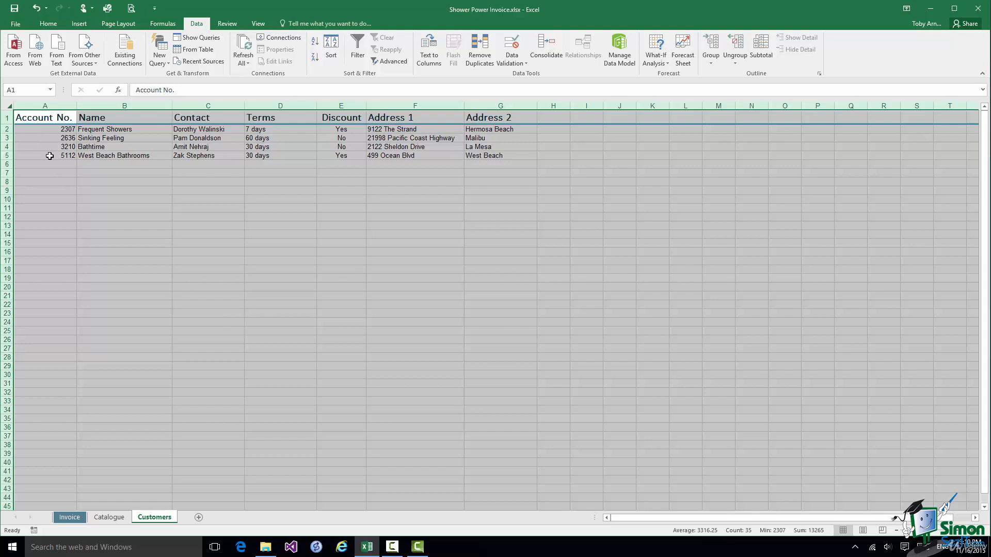
pyautogui.click(67, 519)
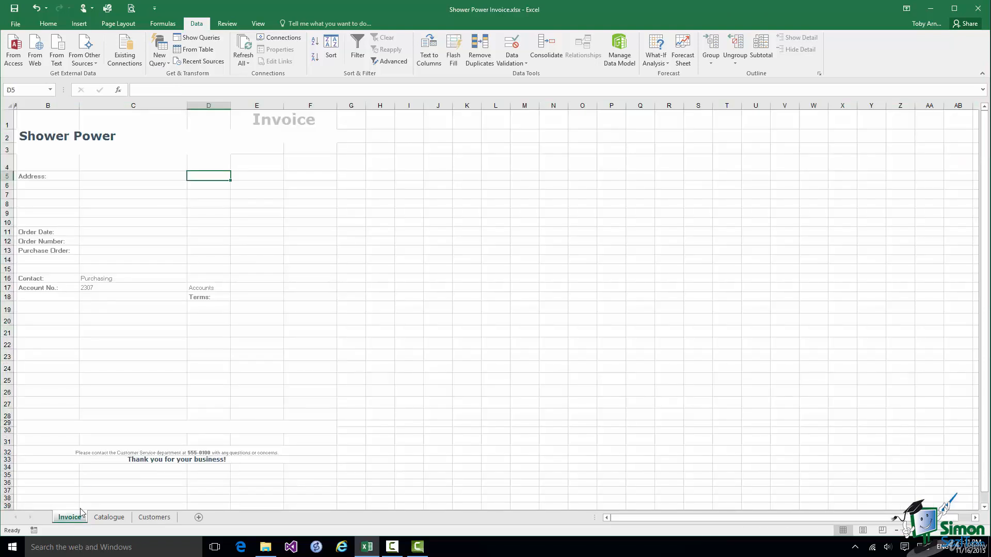
# Insert a VLOOKUP into D5 from the Lookup & Reference function list.
pyautogui.click(163, 24)
pyautogui.click(197, 59)
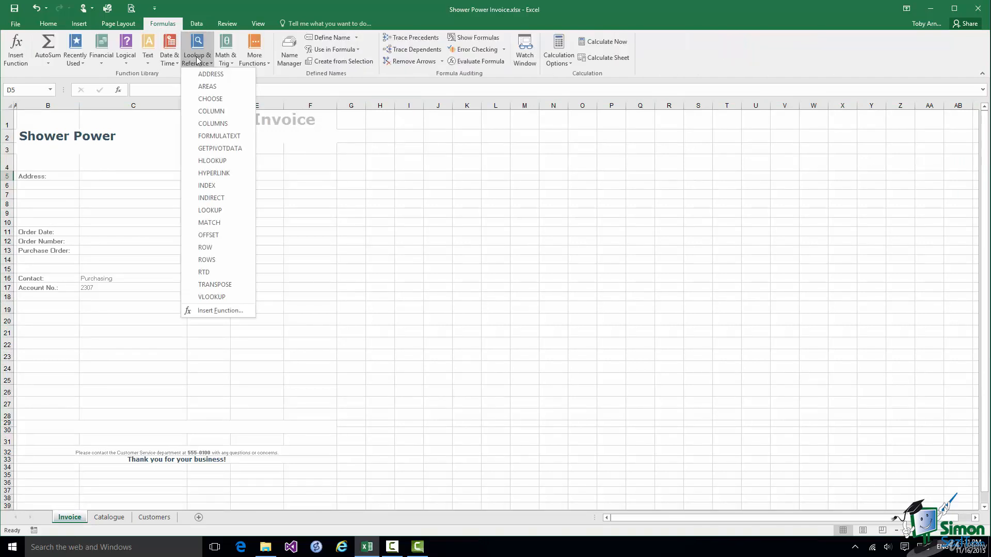
pyautogui.click(231, 297)
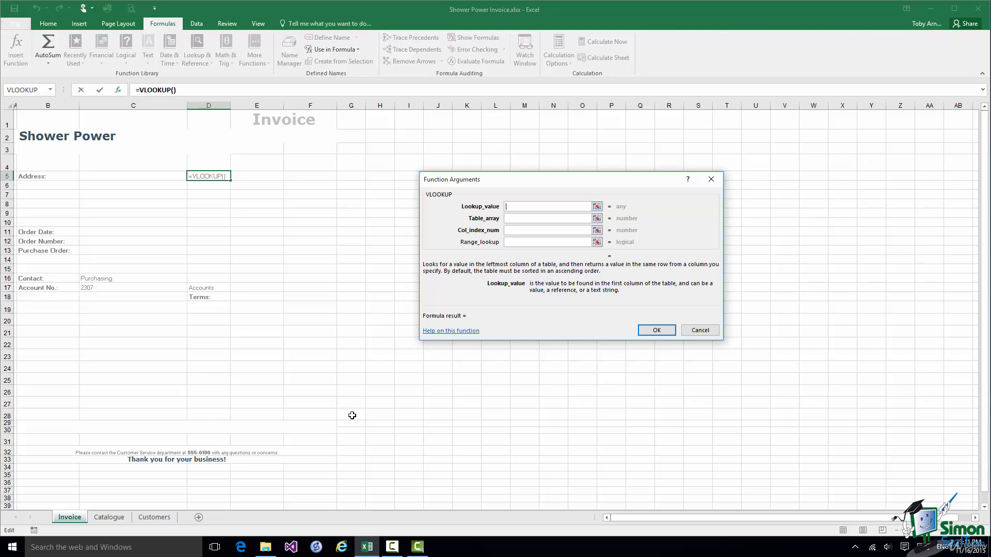
# Set the VLOOKUP lookup value to C17 and the table array to Customers!A2:G5.
pyautogui.click(100, 287)
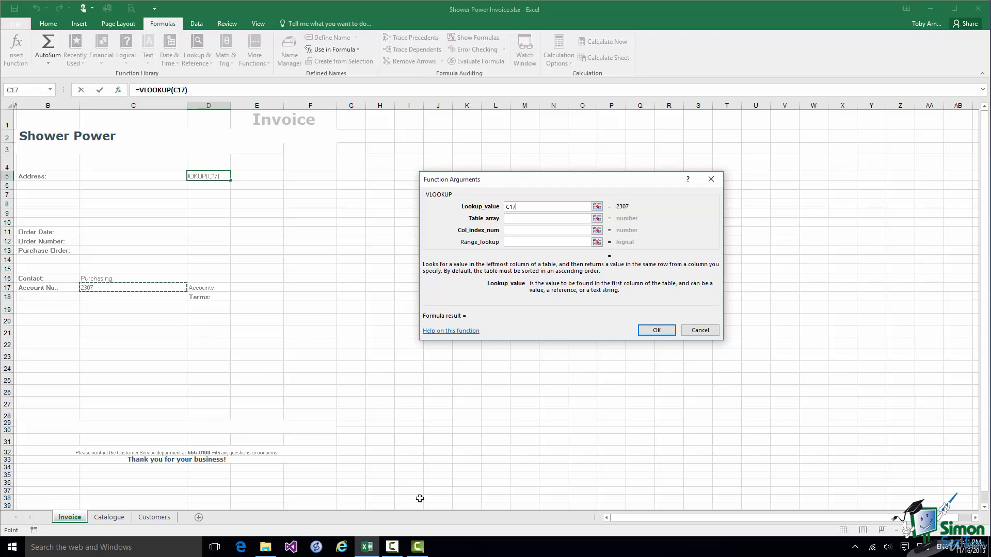
pyautogui.click(510, 218)
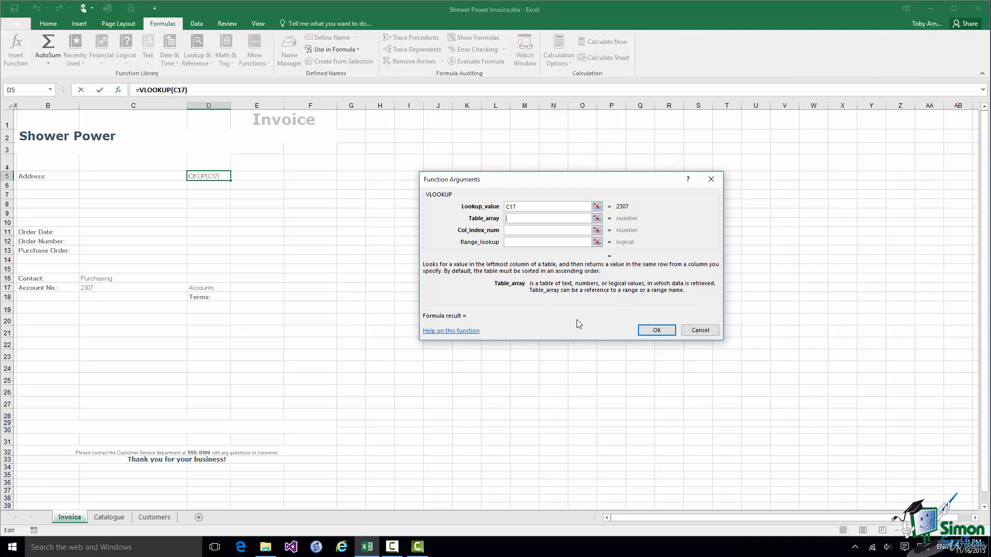
pyautogui.click(153, 520)
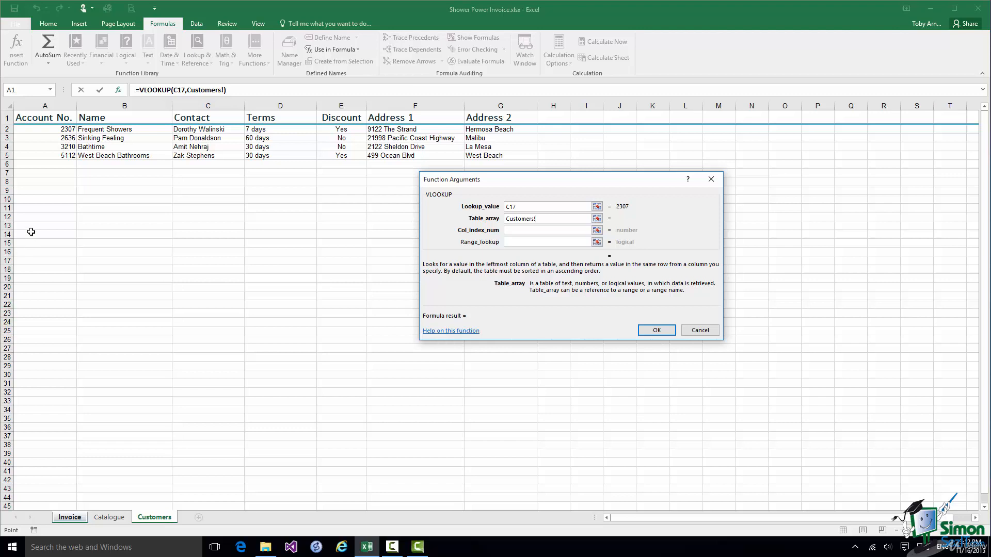
pyautogui.moveTo(40, 128); pyautogui.dragTo(123, 156)
pyautogui.moveTo(252, 157); pyautogui.dragTo(363, 159)
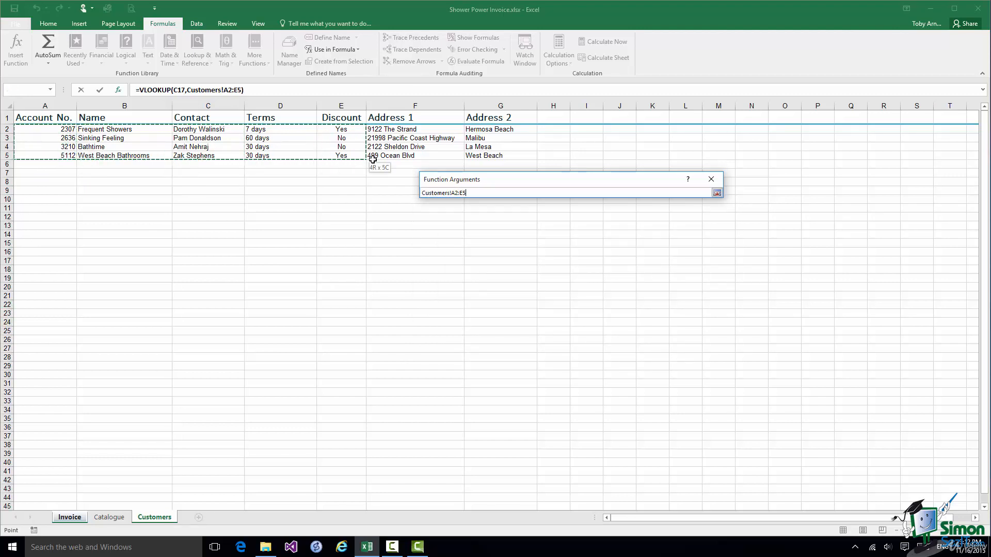
pyautogui.moveTo(450, 159); pyautogui.dragTo(517, 157)
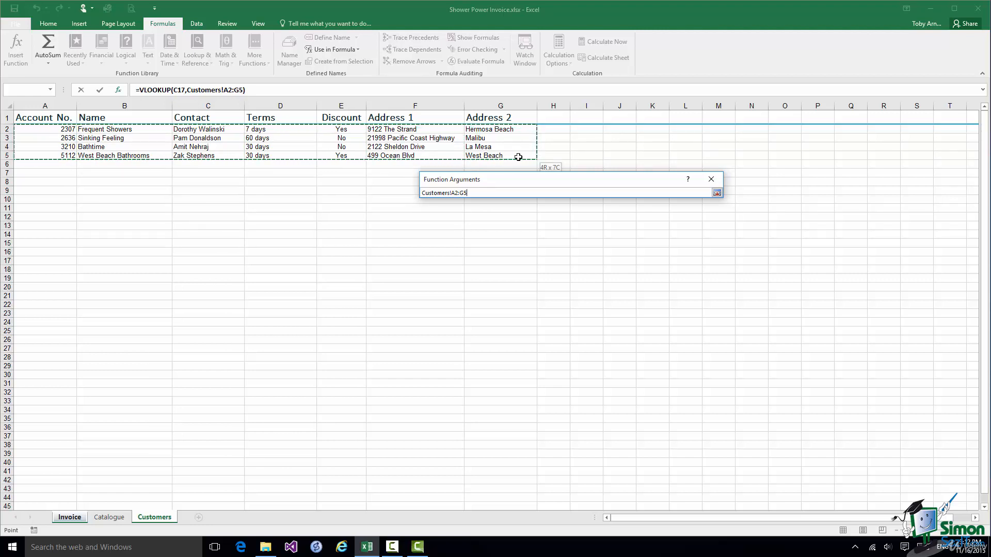
pyautogui.moveTo(517, 157); pyautogui.dragTo(518, 156)
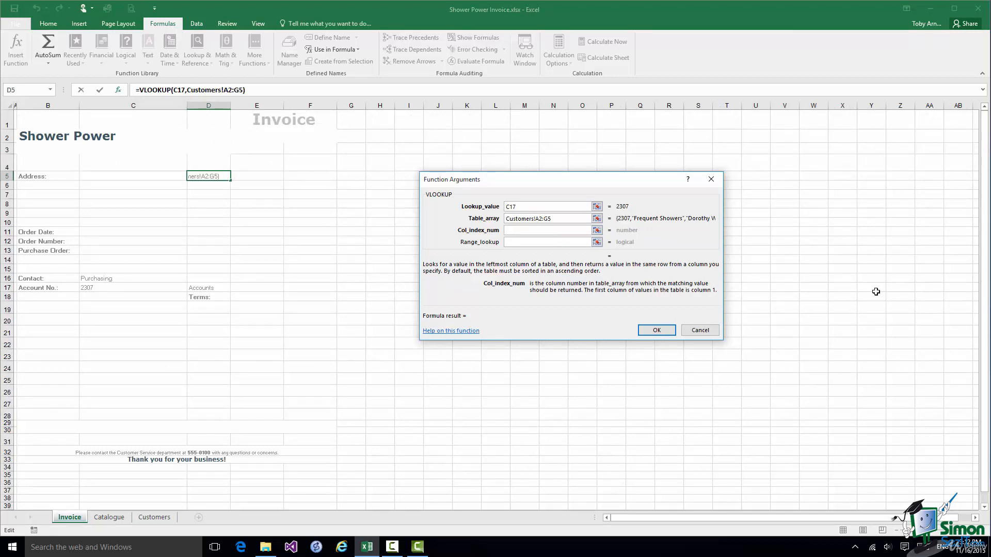
# Give the VLOOKUP column index 3 and range lookup FALSE, then confirm the formula.
pyautogui.click(150, 517)
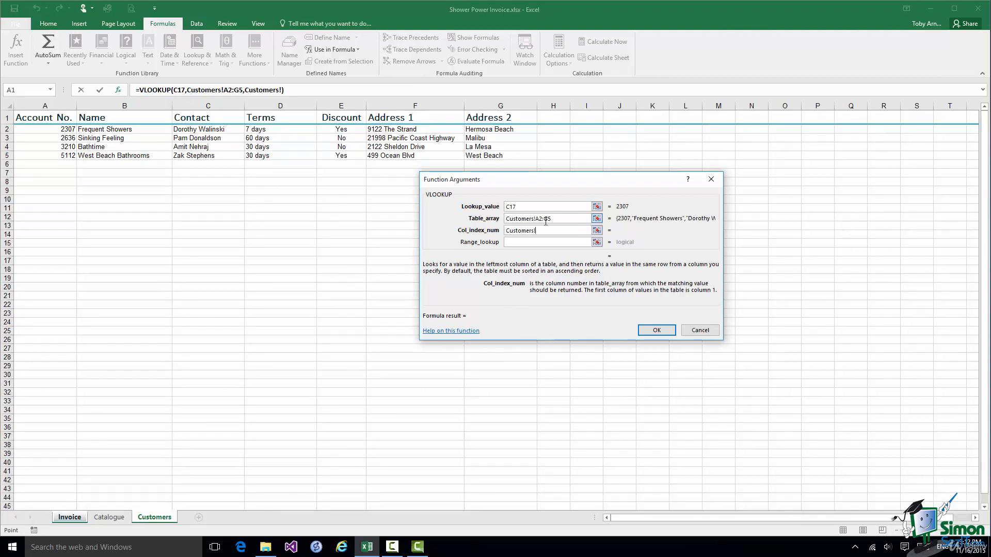
pyautogui.write('3')
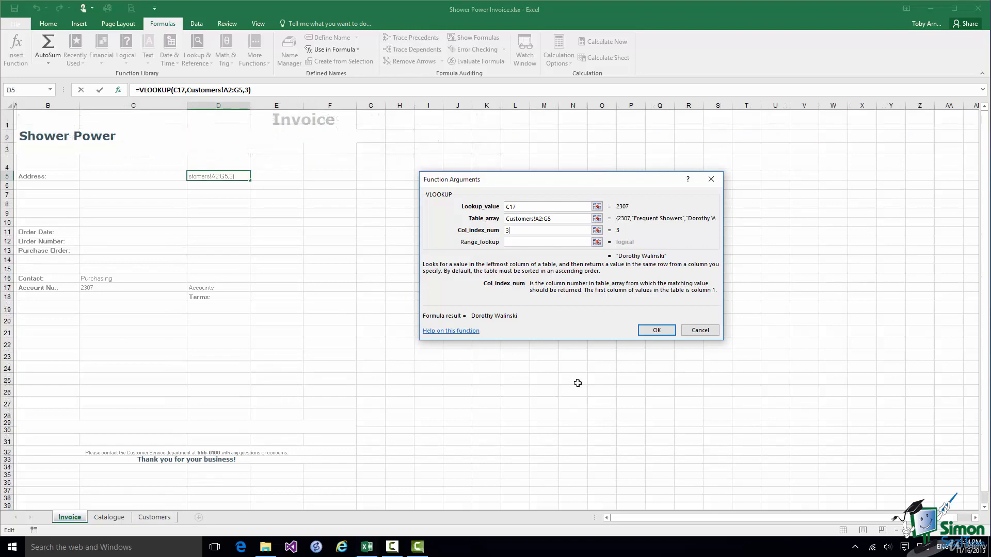
pyautogui.click(507, 243)
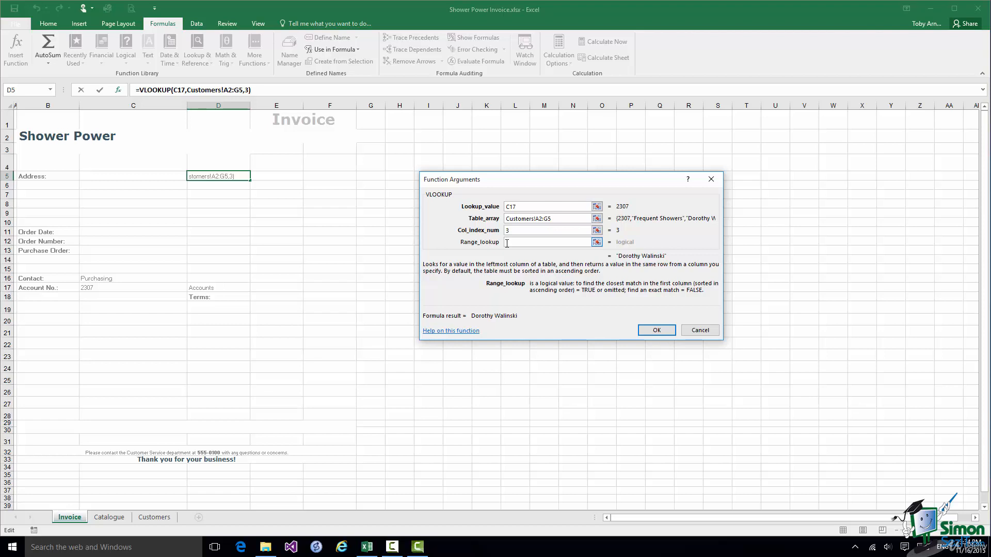
pyautogui.write('false')
pyautogui.click(660, 330)
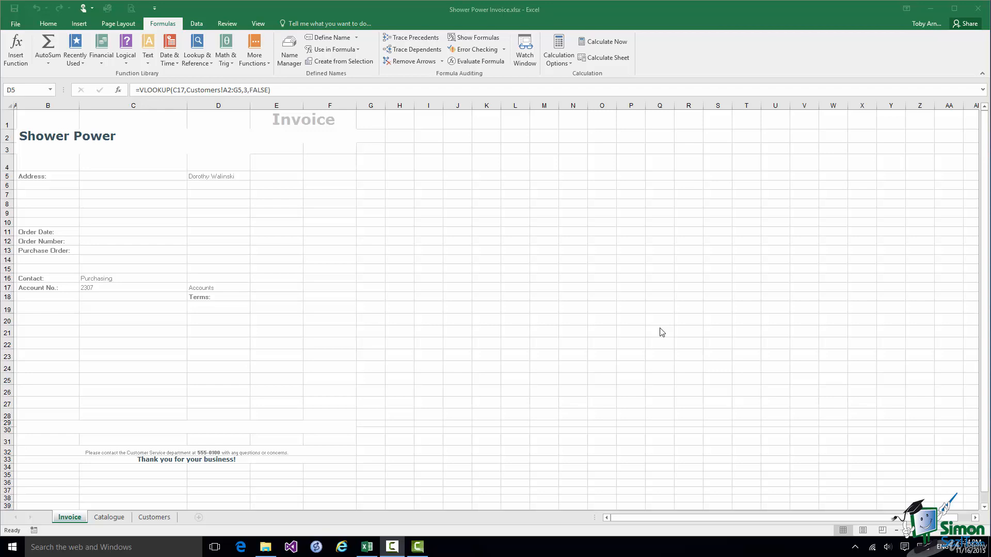
# Enter a new account number in C17 on the Invoice sheet.
pyautogui.click(154, 517)
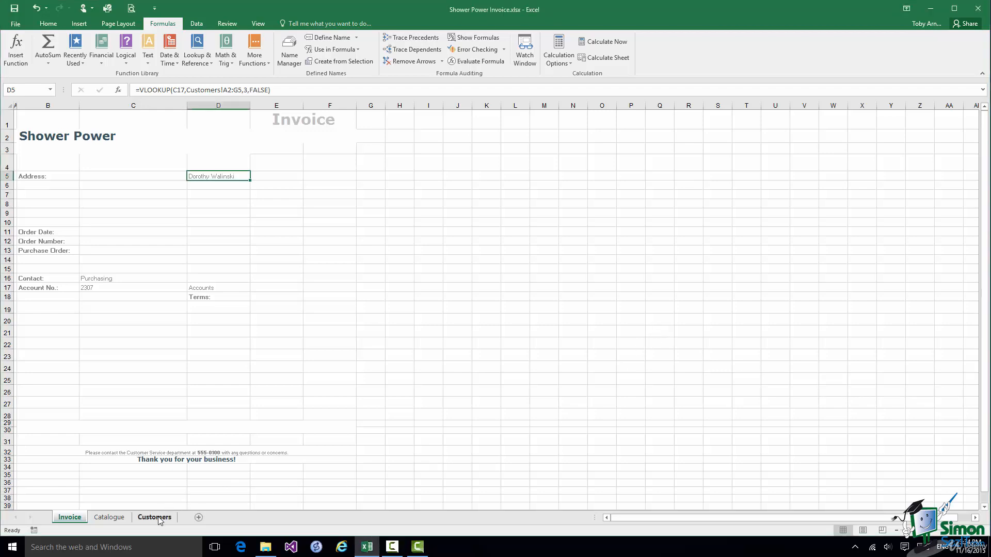
pyautogui.click(159, 521)
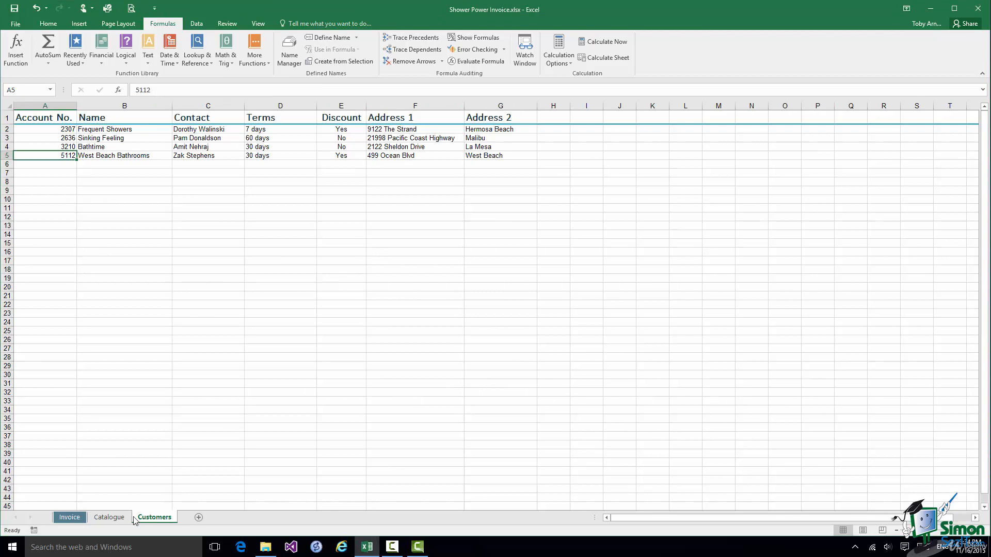
pyautogui.click(70, 518)
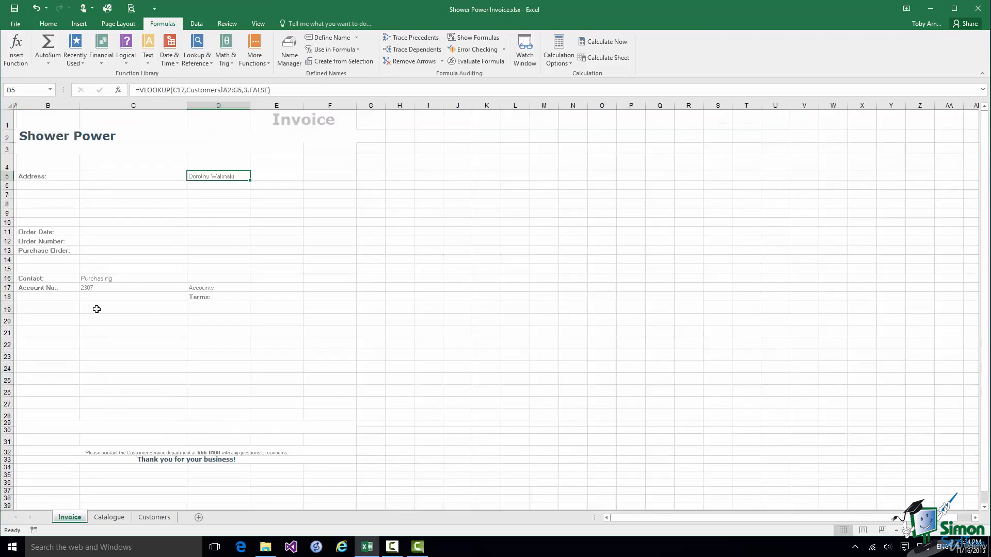
pyautogui.click(95, 287)
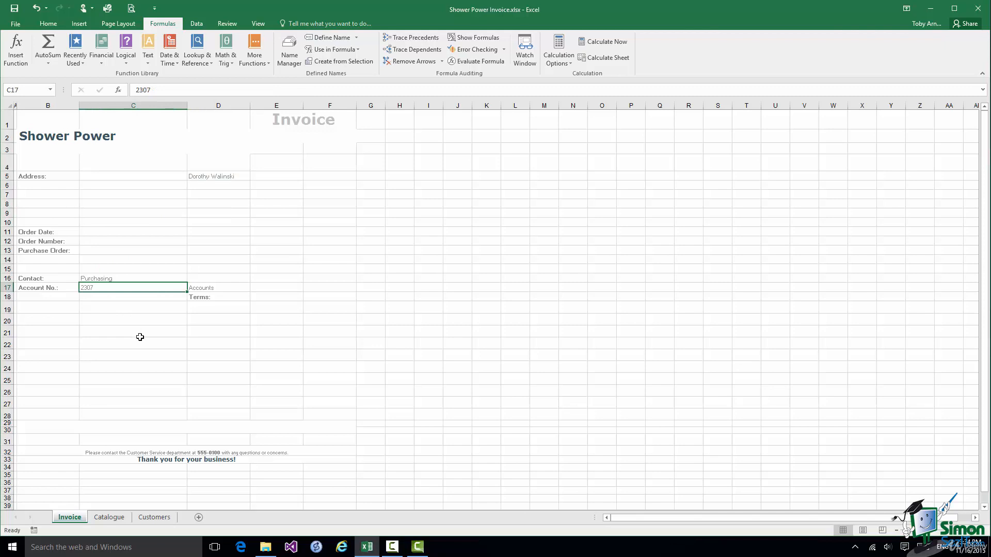
pyautogui.write('5112')
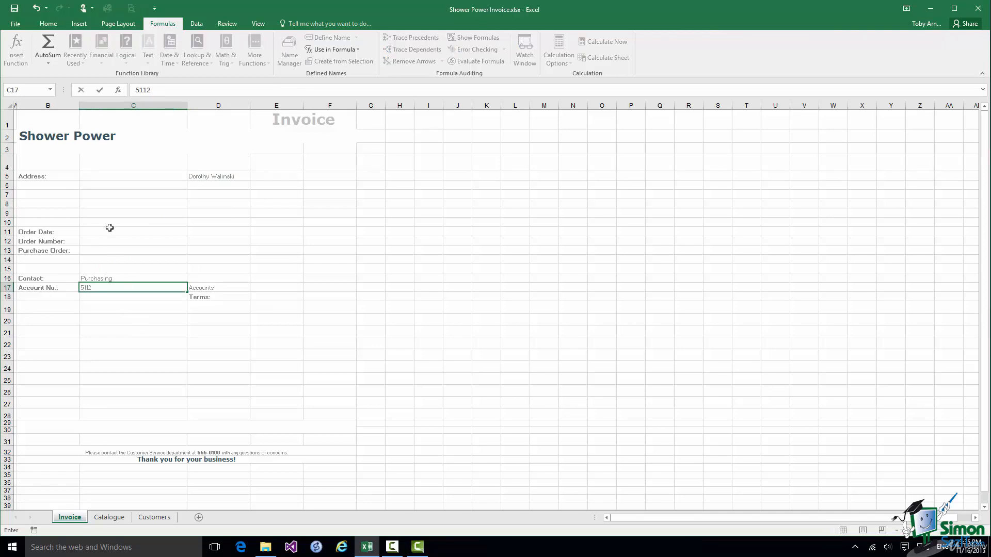
pyautogui.click(100, 91)
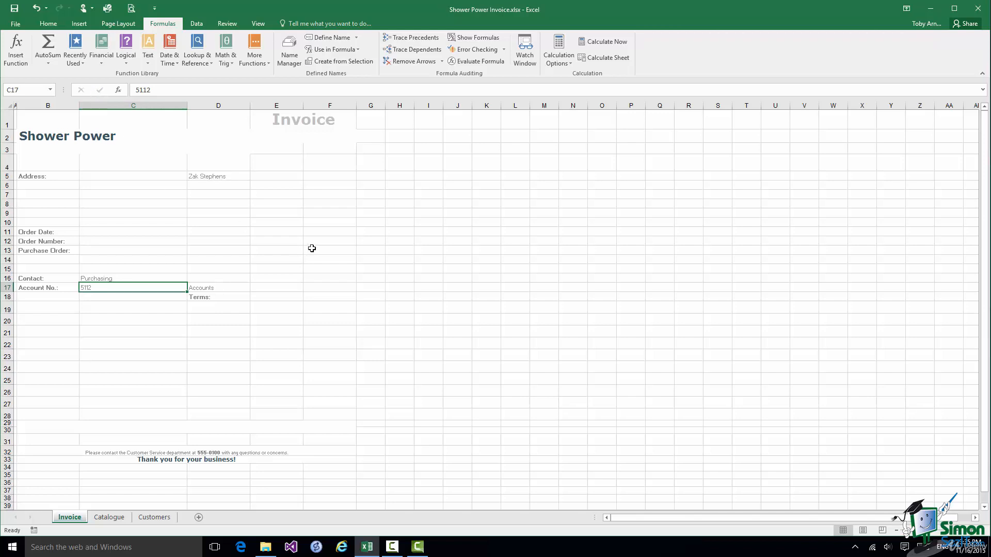
# Fill the D5 VLOOKUP formula down into D6 with Fill > Down.
pyautogui.click(208, 184)
pyautogui.click(207, 177)
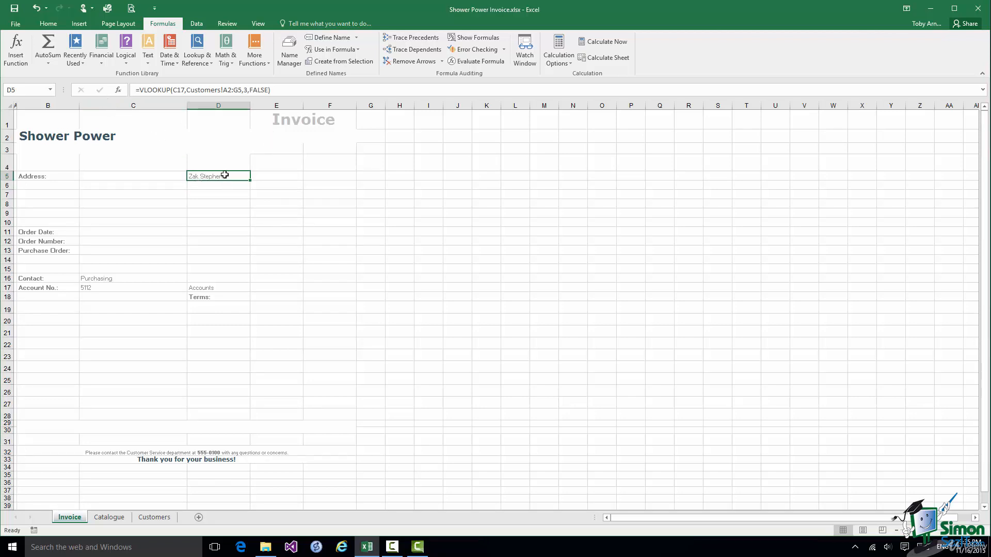
pyautogui.moveTo(226, 181); pyautogui.dragTo(224, 184)
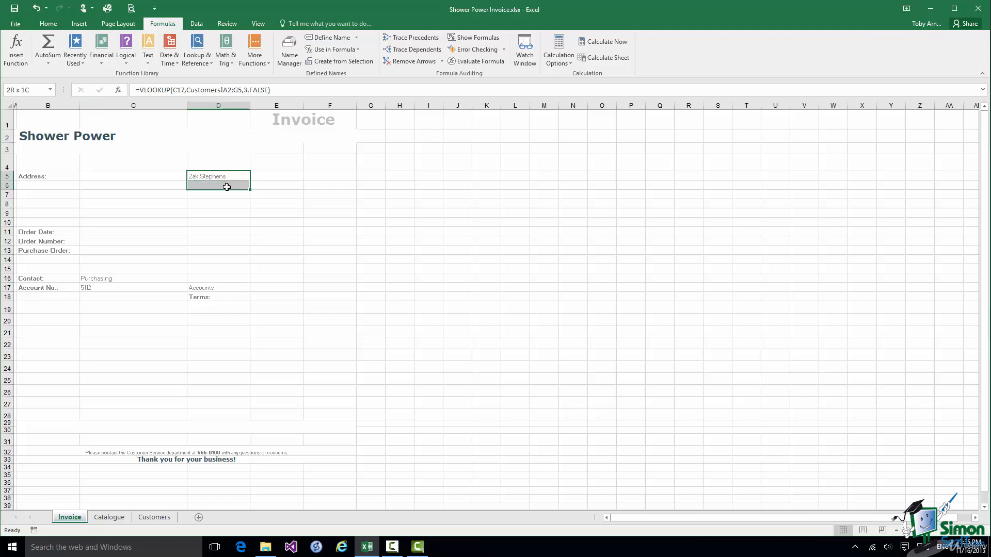
pyautogui.click(46, 23)
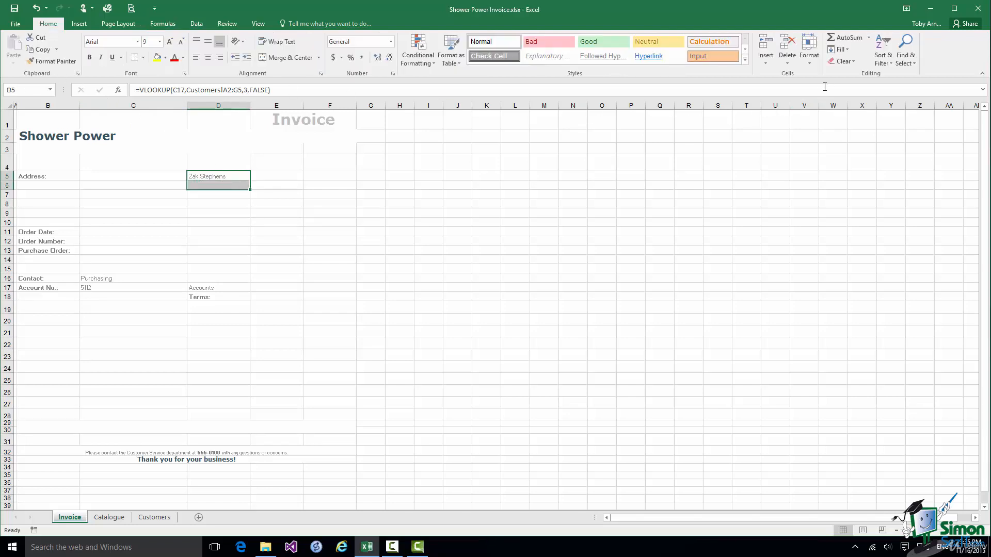
pyautogui.click(840, 49)
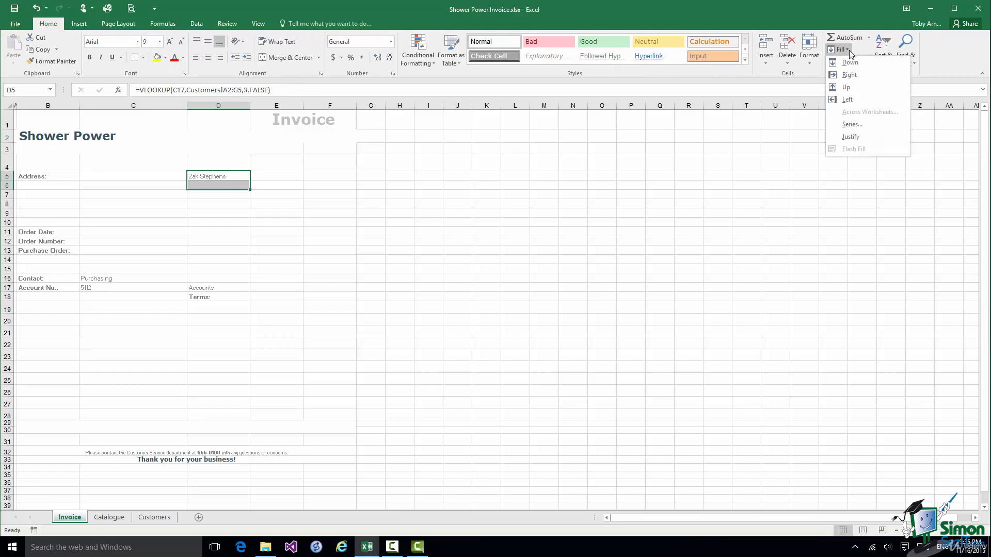
pyautogui.click(851, 64)
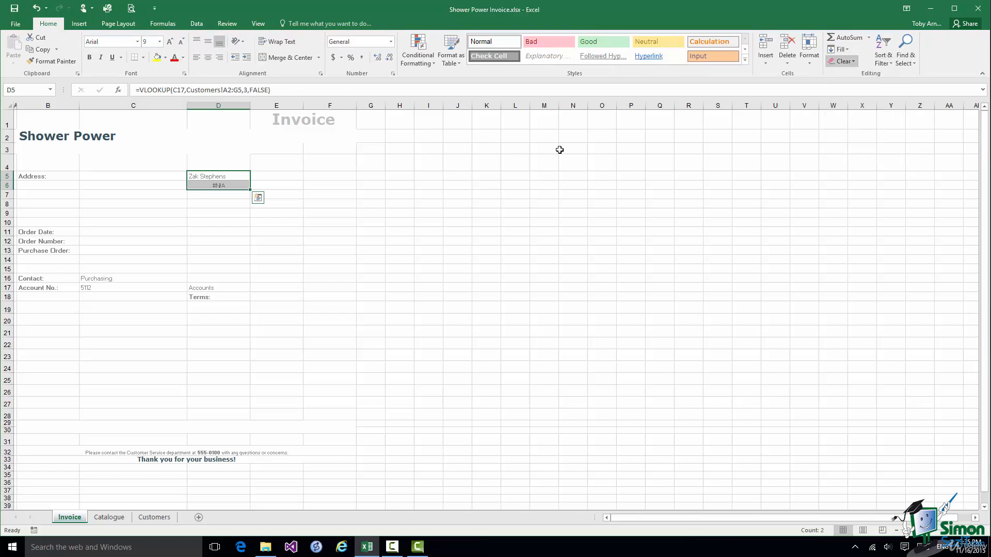
pyautogui.click(218, 185)
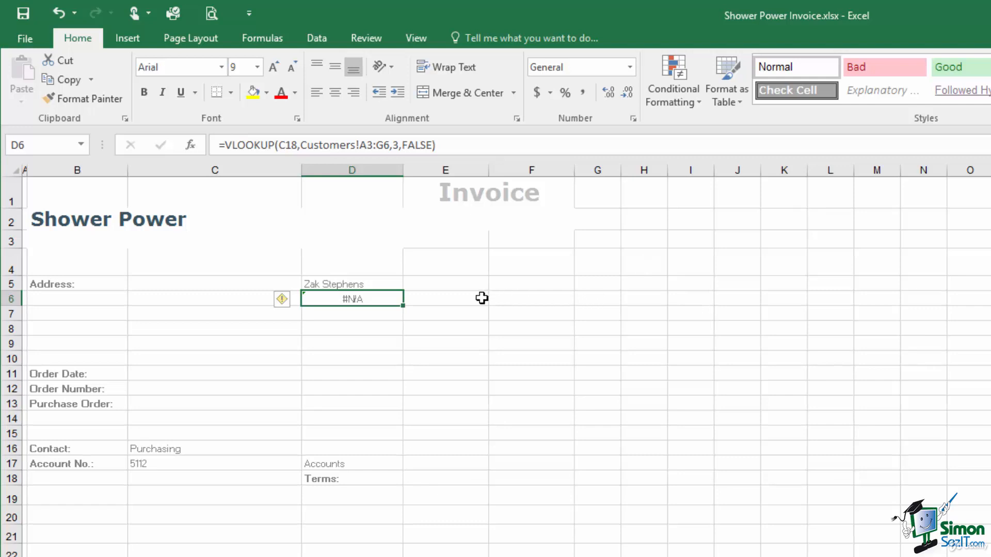
pyautogui.click(325, 284)
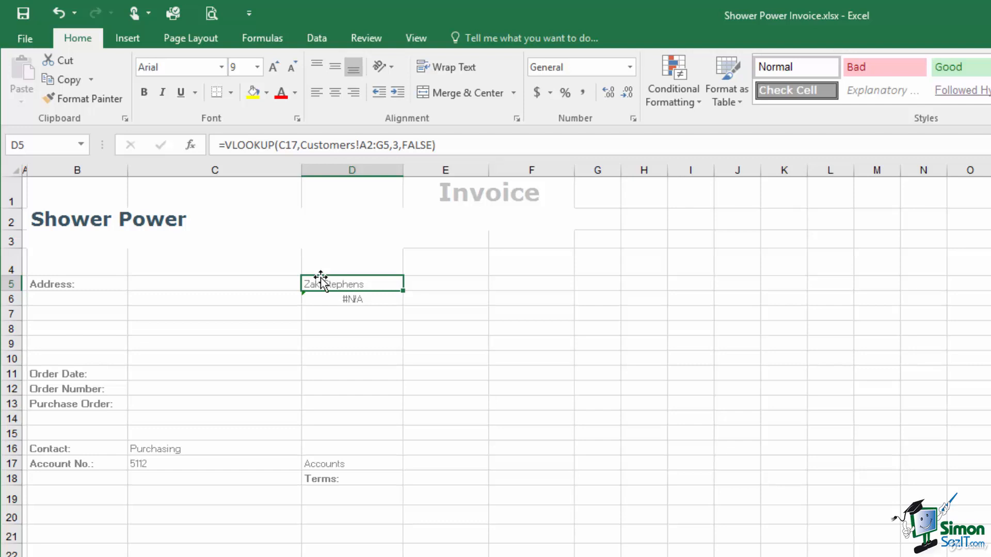
# Make the D5 lookup references absolute: $C$17 and Customers!$A$2:$G$5.
pyautogui.click(285, 144)
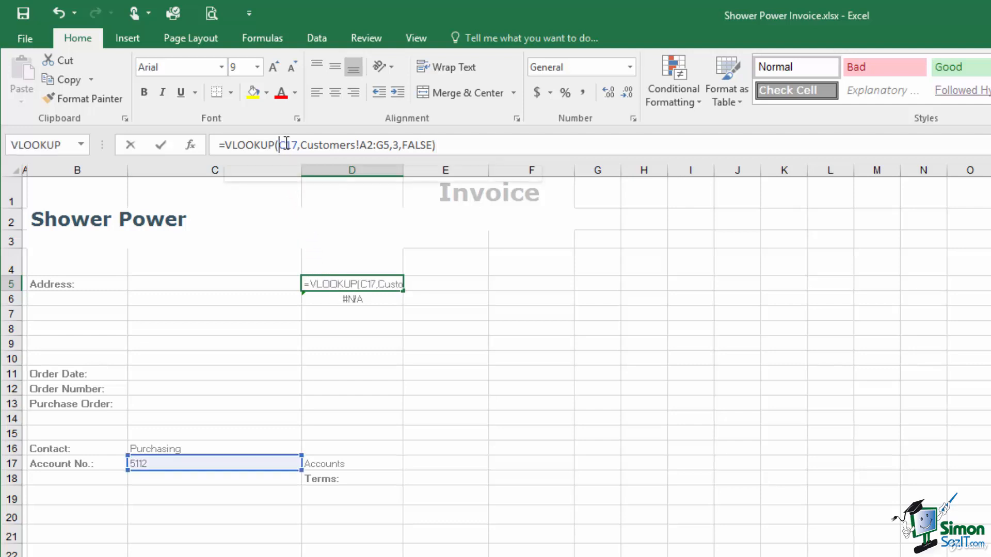
pyautogui.write('$C$')
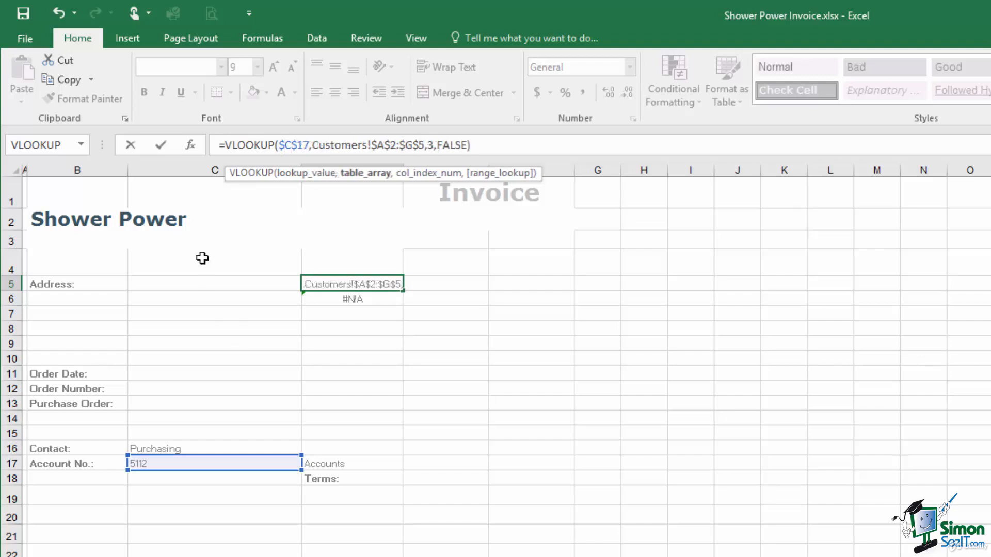
pyautogui.click(160, 145)
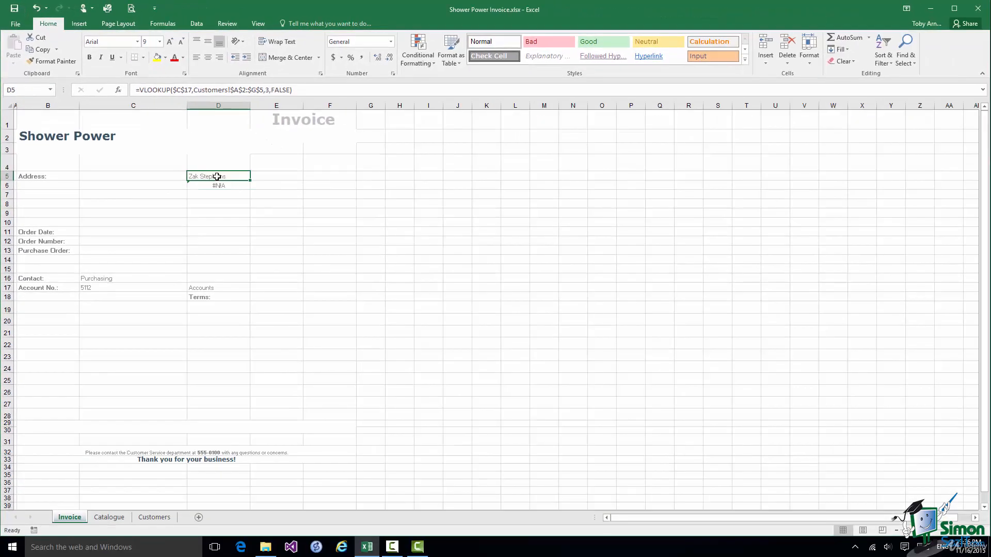
# Fill the D5 formula down through D8, check each copy, then view the Customers sheet.
pyautogui.moveTo(216, 176); pyautogui.dragTo(213, 204)
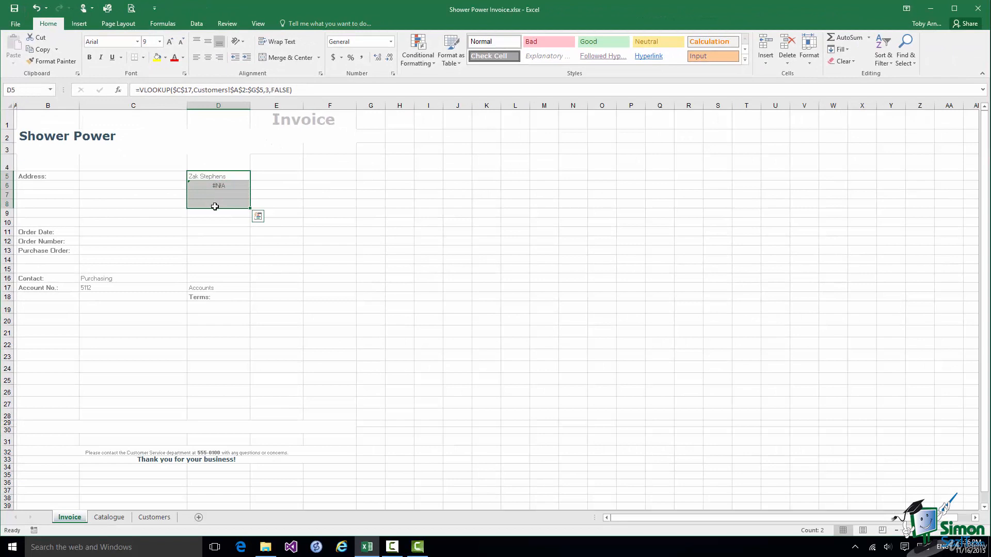
pyautogui.click(838, 49)
pyautogui.click(850, 63)
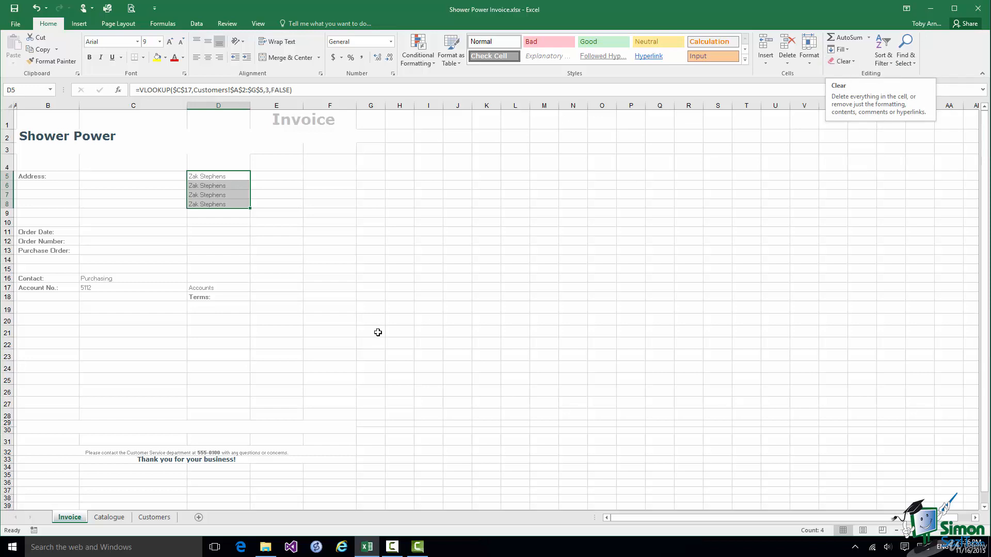
pyautogui.click(210, 186)
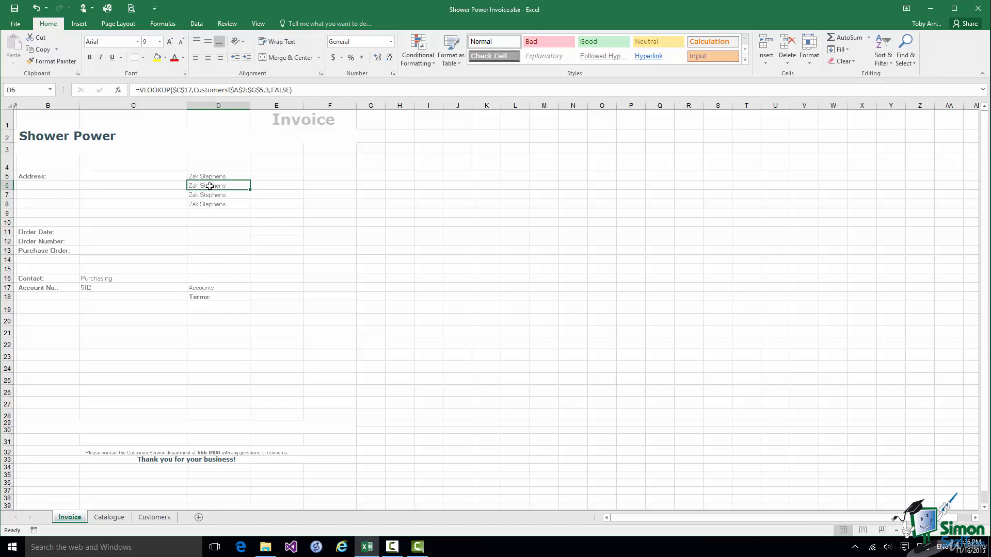
pyautogui.click(207, 196)
pyautogui.click(208, 205)
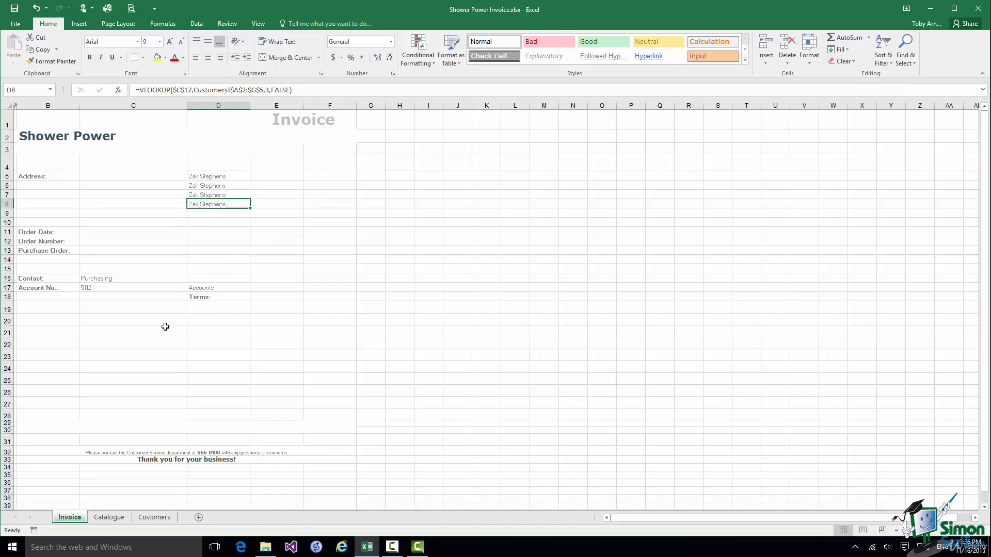
pyautogui.click(152, 519)
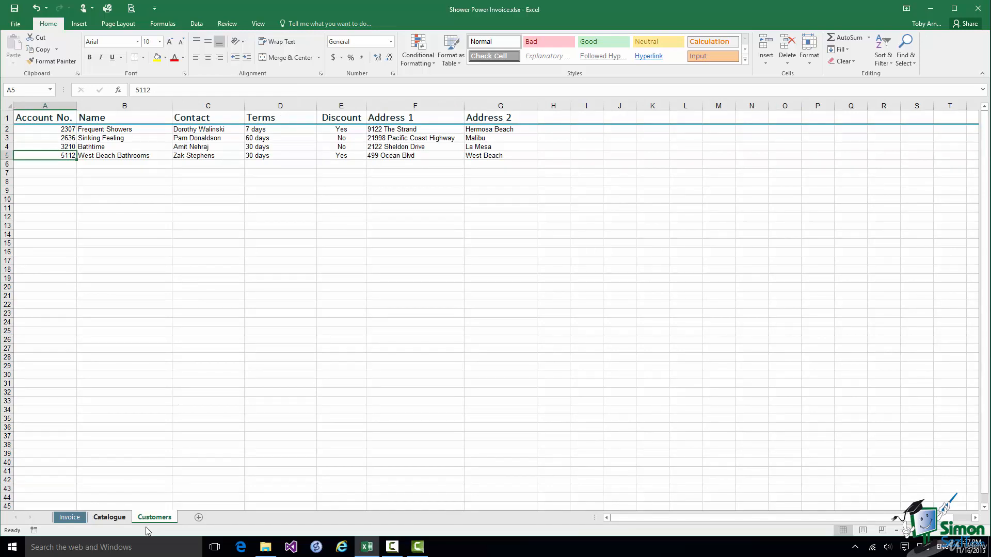
# Change D6's lookup column from 3 to 2 so it shows the company name.
pyautogui.click(69, 517)
pyautogui.click(219, 194)
pyautogui.click(219, 186)
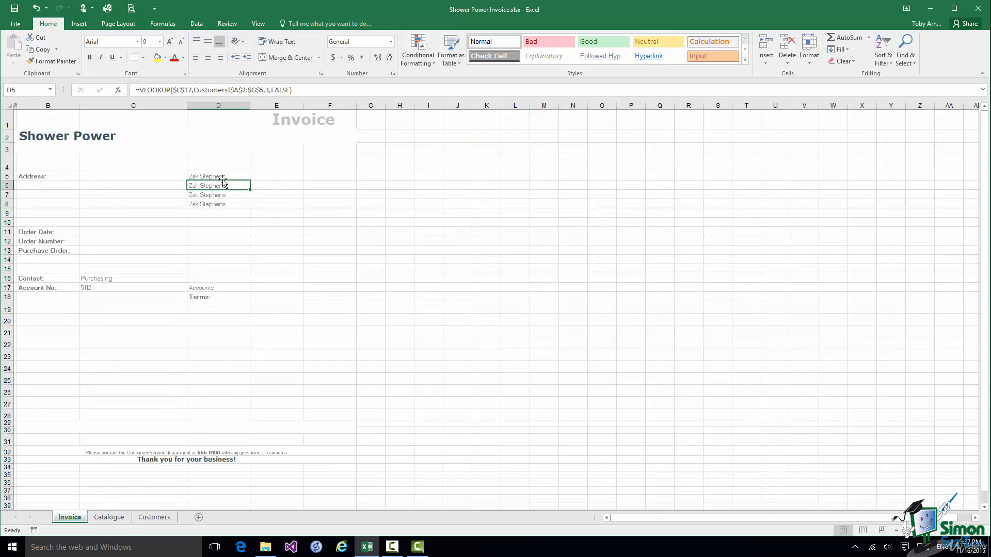
pyautogui.click(268, 90)
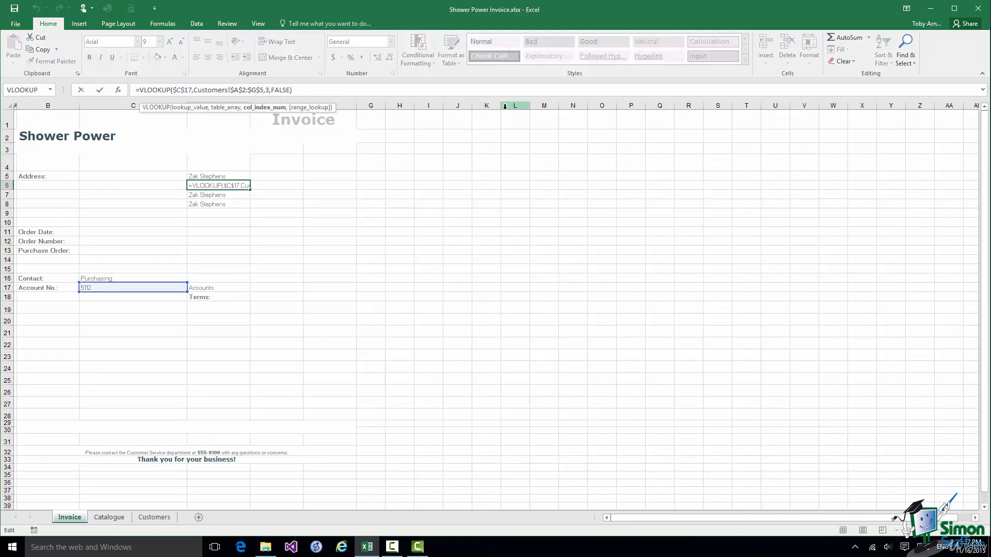
pyautogui.press('BackSpace')
pyautogui.write('2')
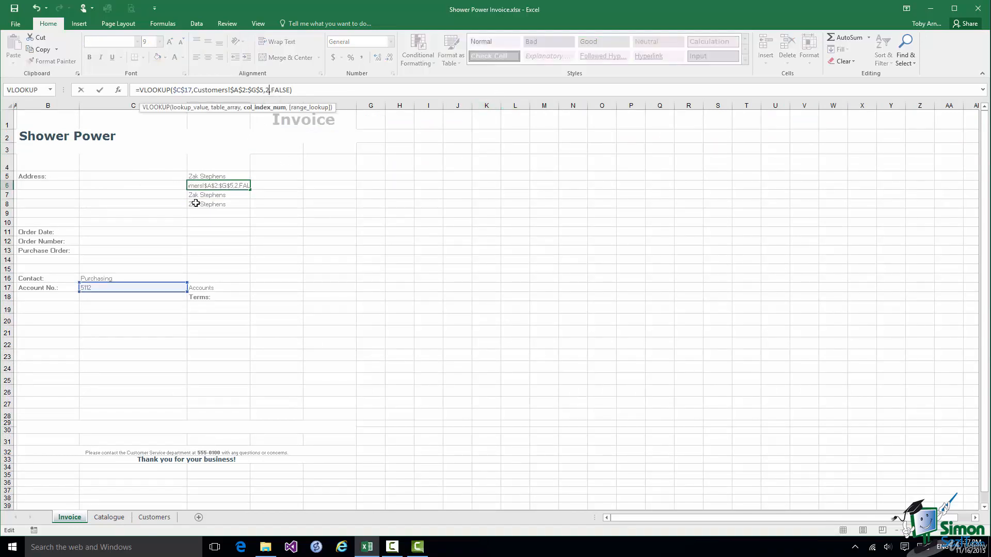
pyautogui.click(206, 196)
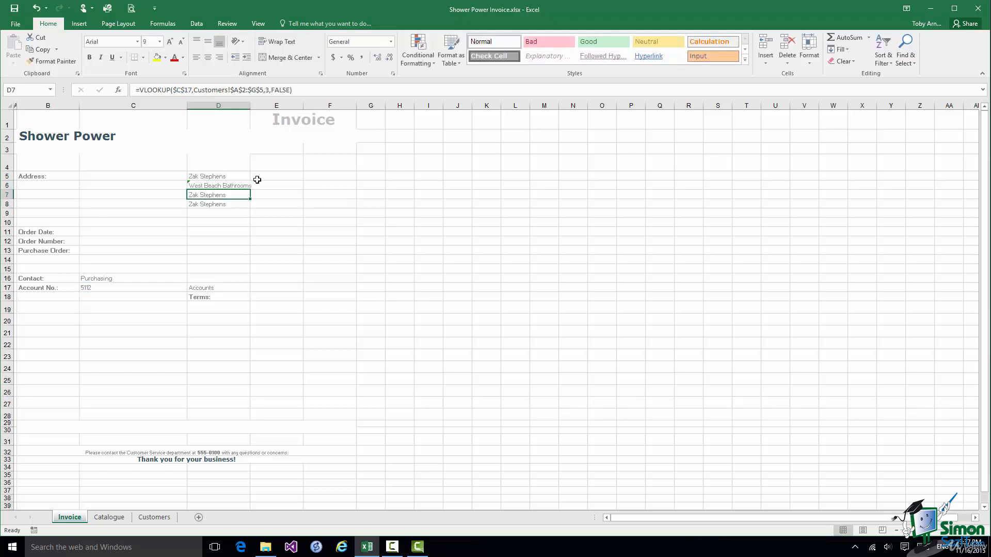
# Set D7's lookup column to 6 (street address) and D8's to 7 (city).
pyautogui.click(269, 89)
pyautogui.press('BackSpace')
pyautogui.write('6')
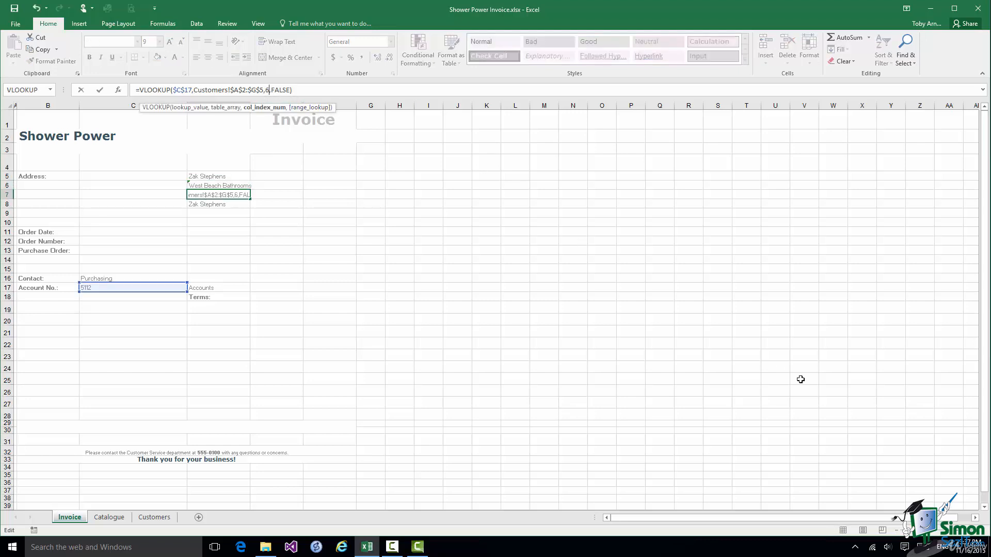
pyautogui.click(203, 202)
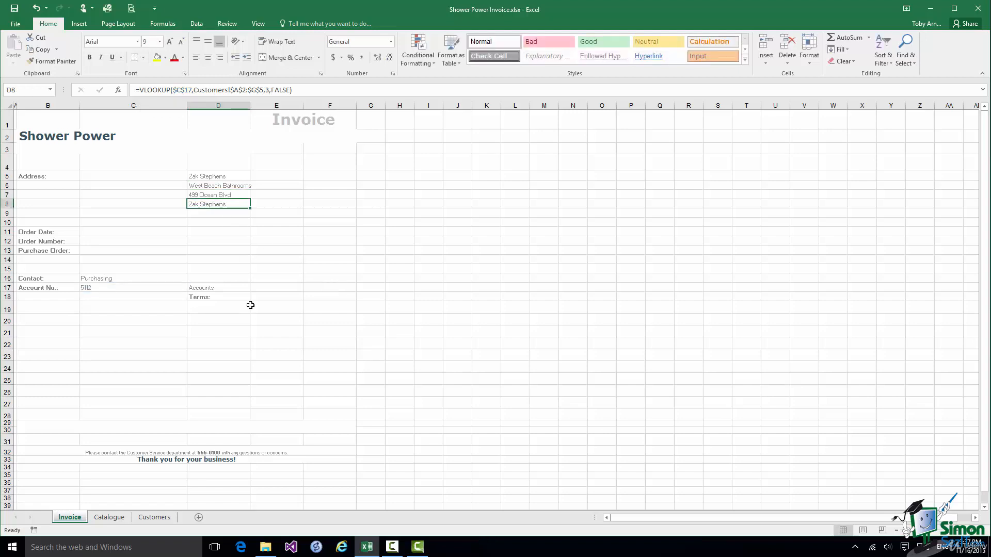
pyautogui.click(270, 90)
pyautogui.press('BackSpace')
pyautogui.write('7')
pyautogui.click(100, 90)
# Enter a different account number in C17.
pyautogui.click(92, 286)
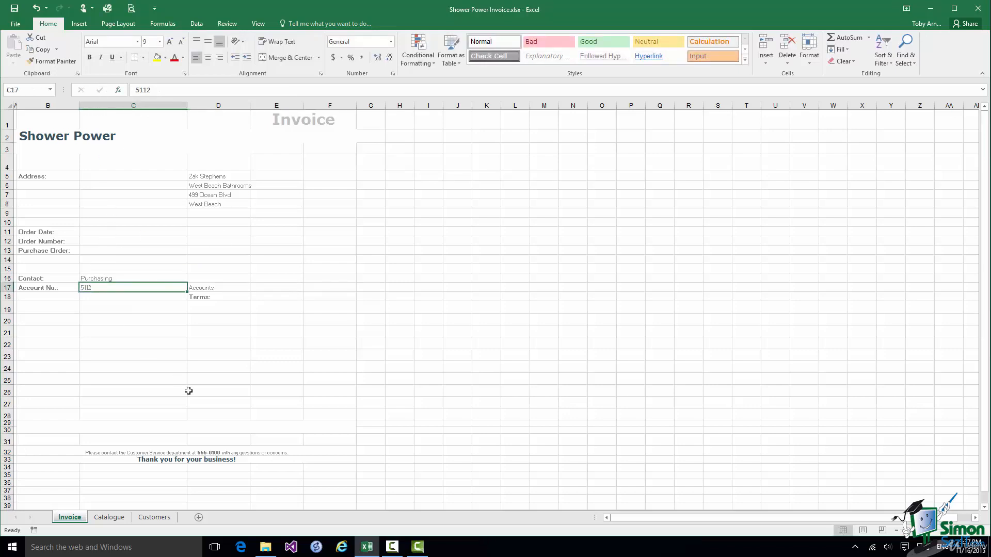
pyautogui.write('2307')
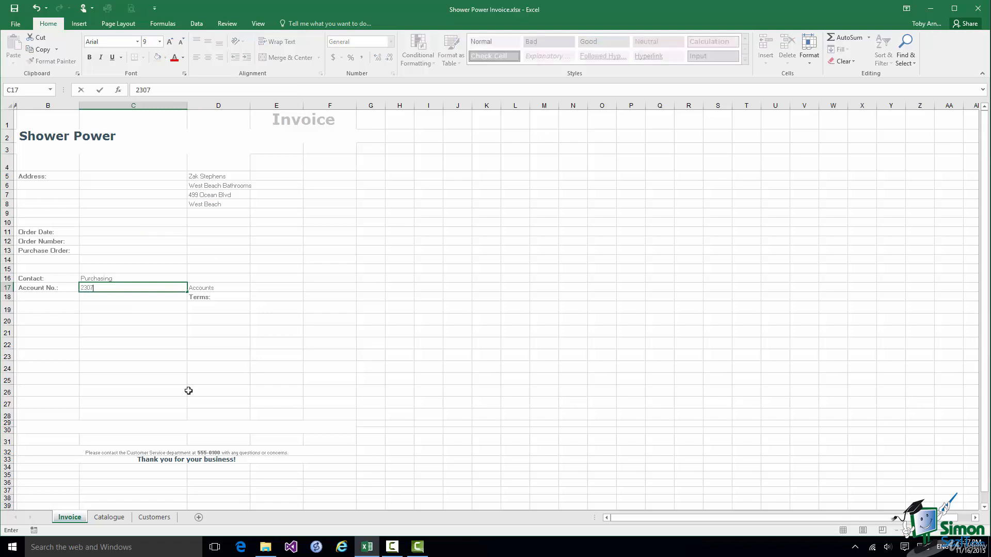
pyautogui.click(99, 90)
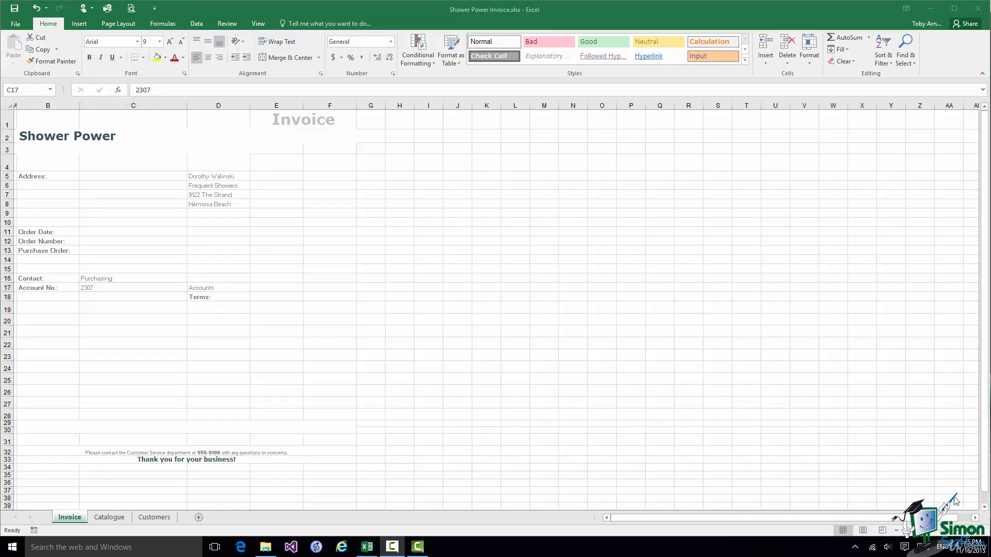
# Copy the D5 lookup formula into the Terms cell E18.
pyautogui.click(276, 298)
pyautogui.click(275, 296)
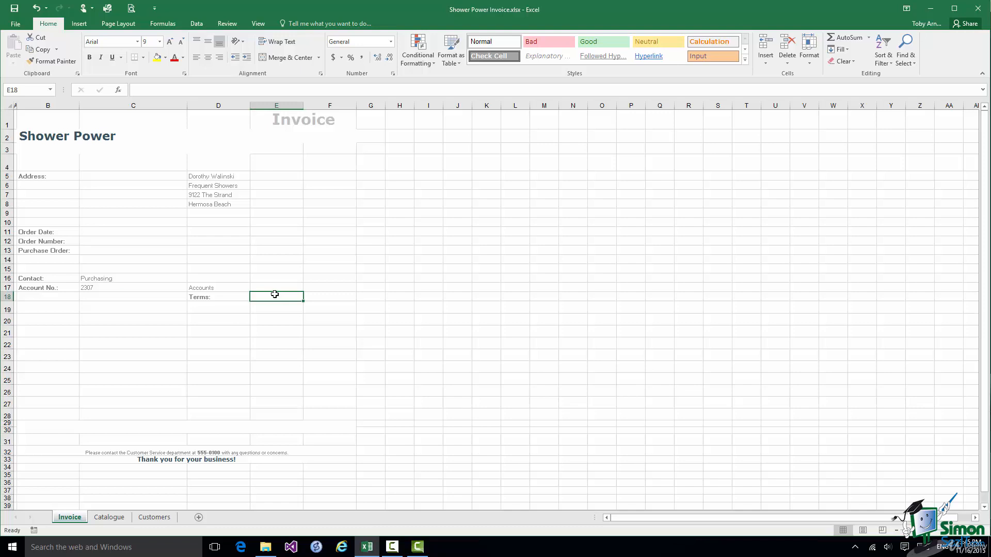
pyautogui.click(213, 176)
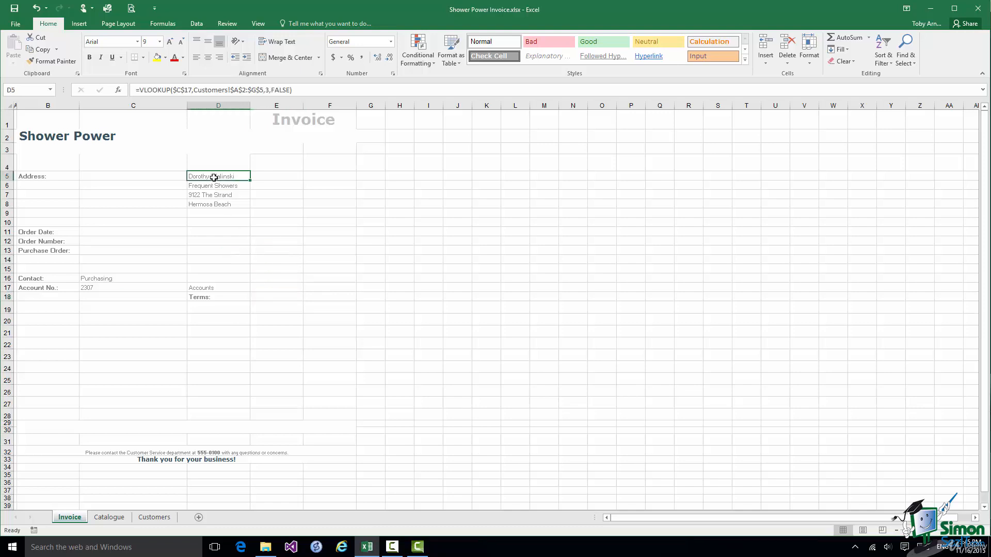
pyautogui.hotkey('ctrl', 'c')
pyautogui.click(275, 297)
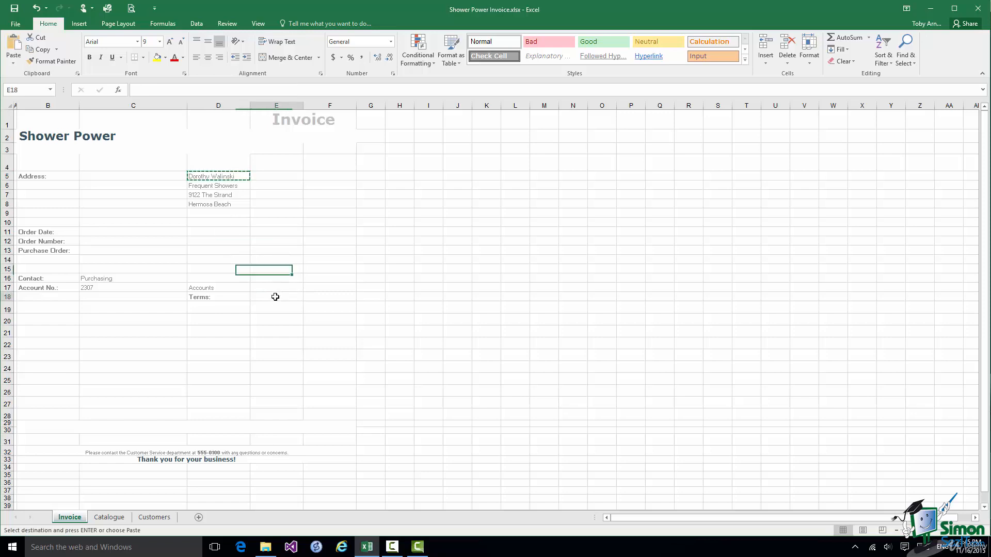
pyautogui.hotkey('ctrl', 'v')
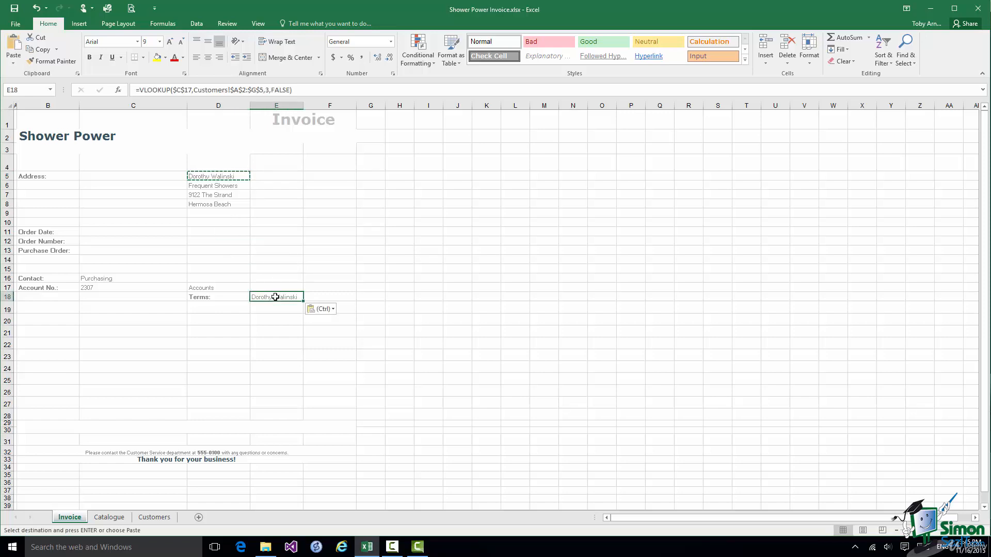
# Make E18's lookup return column 4 (7 days), then type another account number into C17.
pyautogui.click(272, 91)
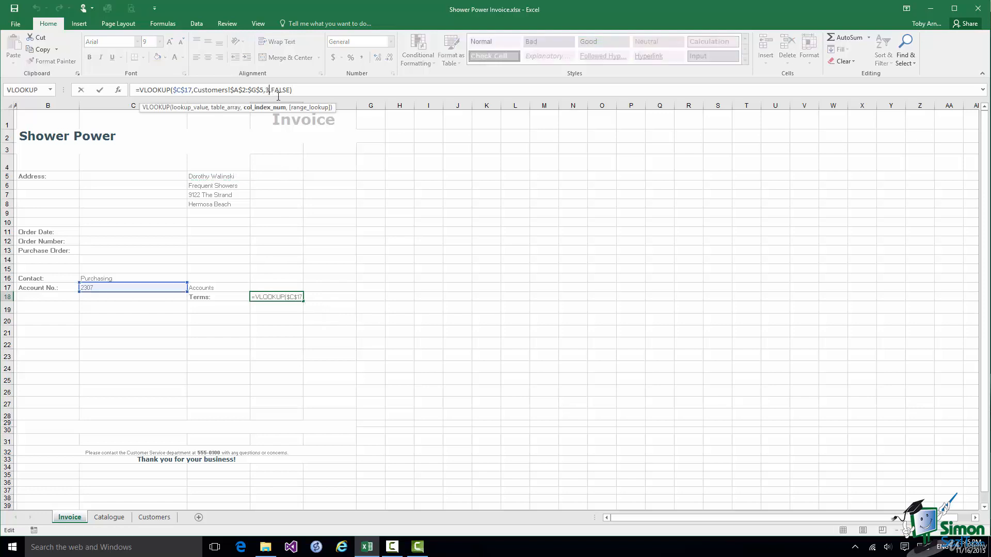
pyautogui.press('BackSpace')
pyautogui.write('4')
pyautogui.click(99, 91)
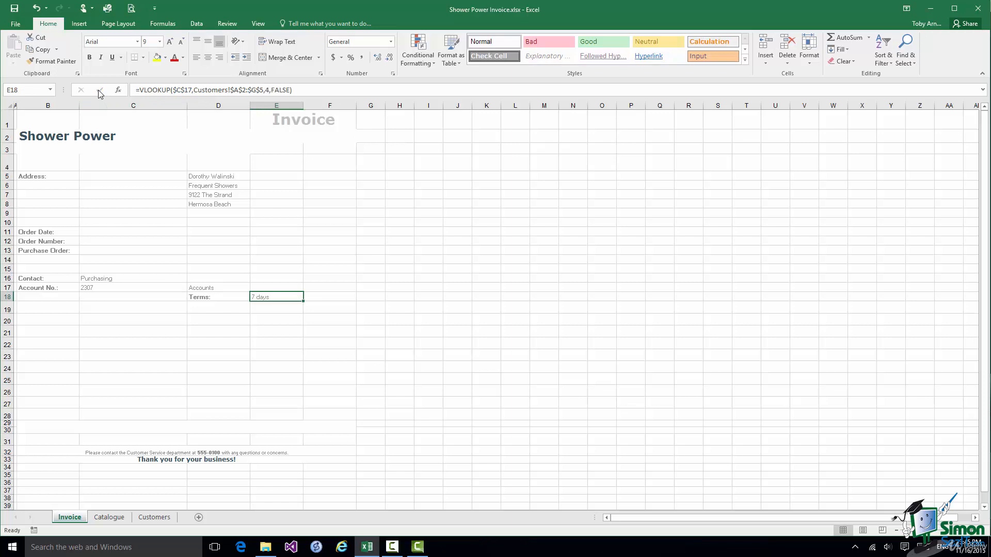
pyautogui.click(94, 289)
pyautogui.write('5112')
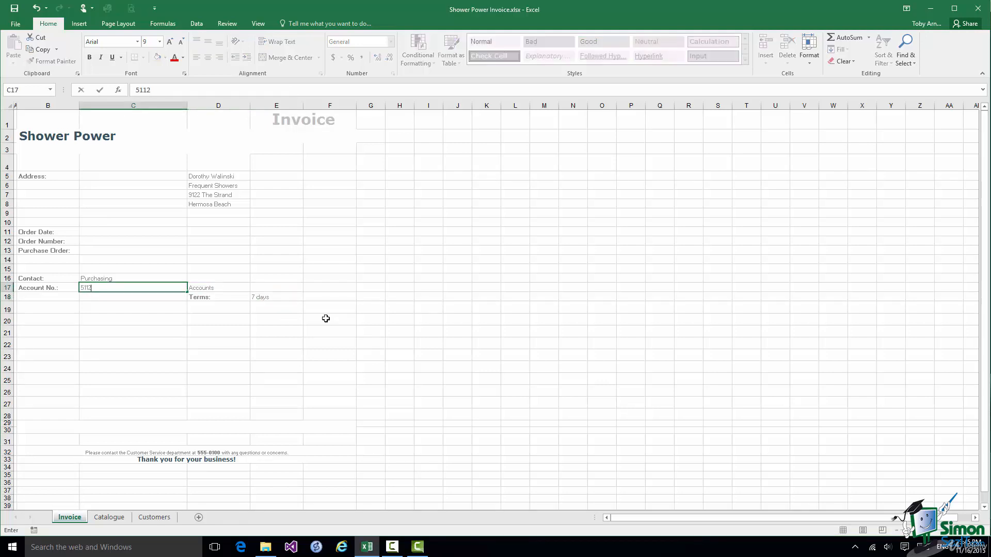
# Confirm the account number just typed into C17.
pyautogui.click(100, 90)
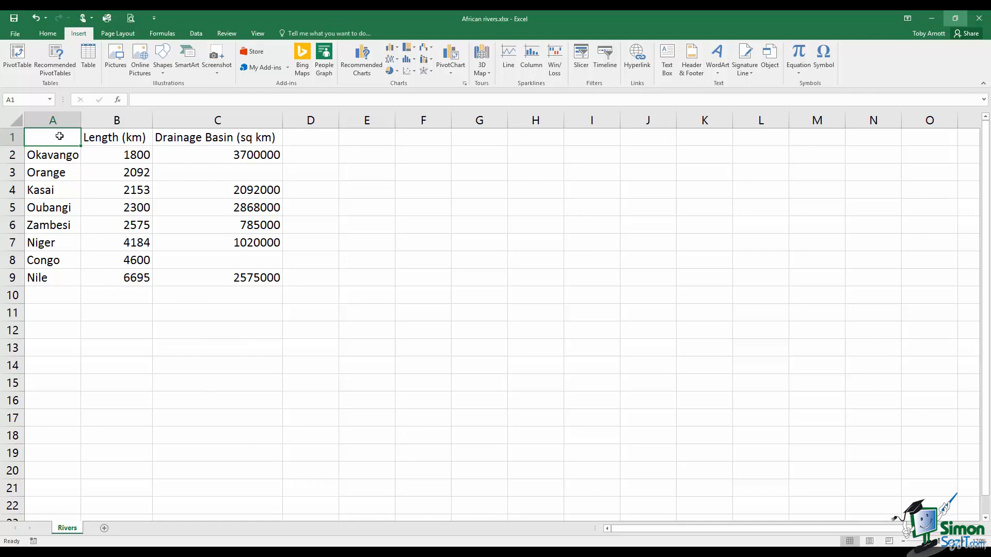
# Select A1:B9, covering the eight river names and their Length (km) values.
pyautogui.moveTo(59, 137); pyautogui.dragTo(123, 282)
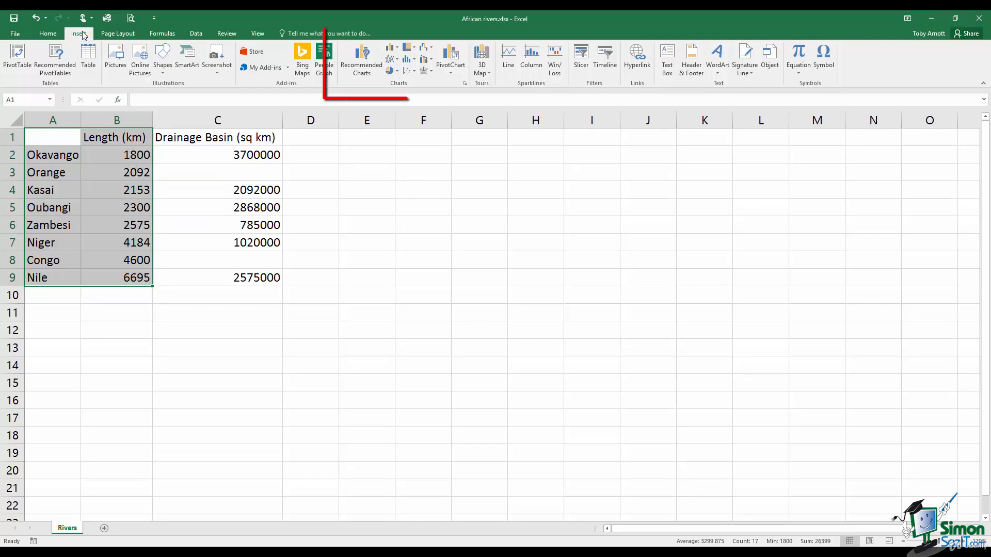
# Open Recommended Charts on the Insert tab for the selected river lengths.
pyautogui.click(367, 65)
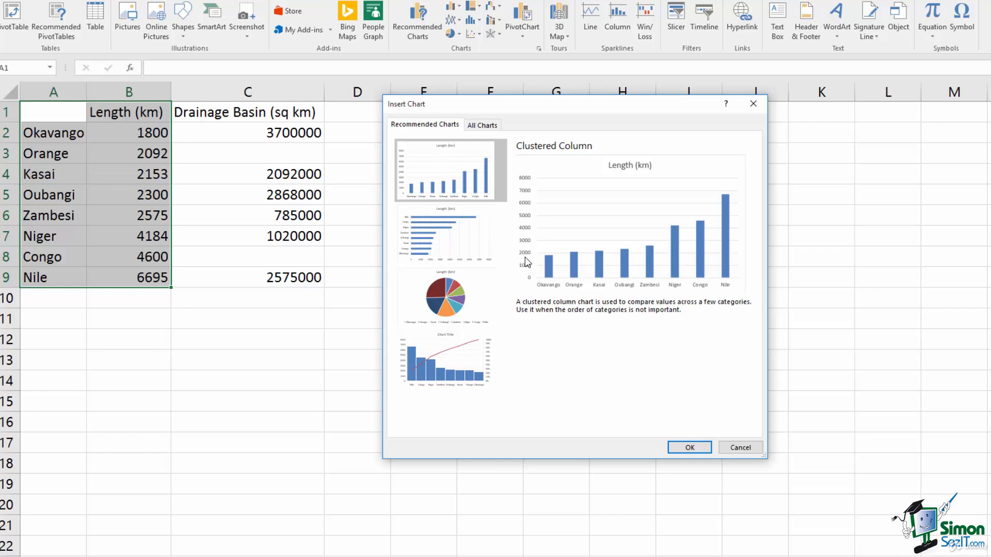
# Preview the river lengths as a Clustered Bar chart, then as a Pie chart.
pyautogui.click(460, 225)
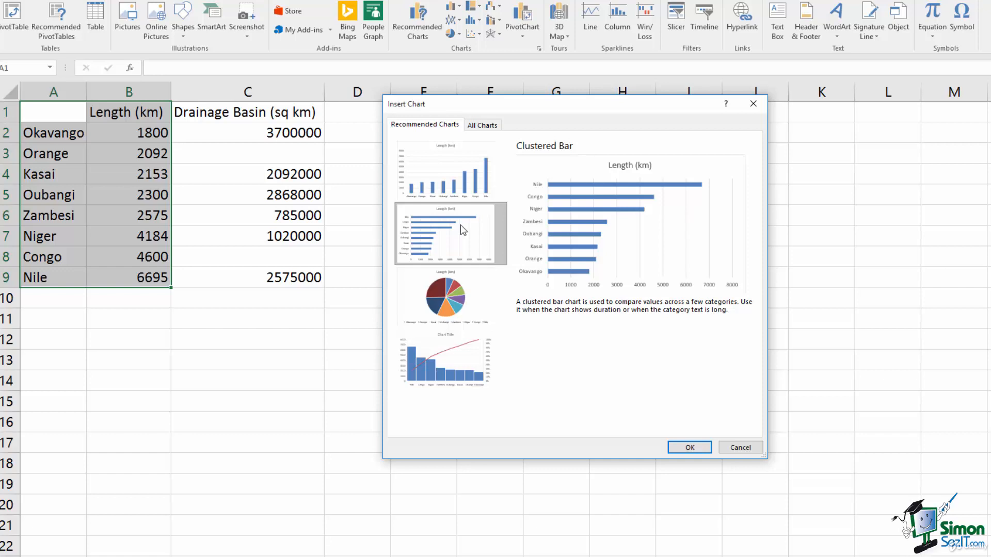
pyautogui.click(453, 295)
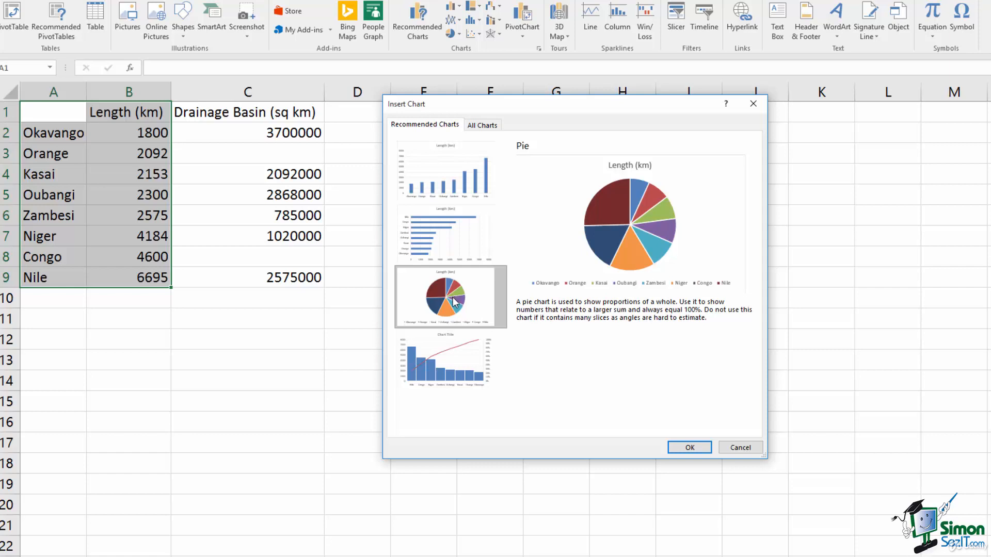
# Preview Pareto, switch between Clustered Column and Clustered Bar twice, then show All Charts.
pyautogui.click(452, 381)
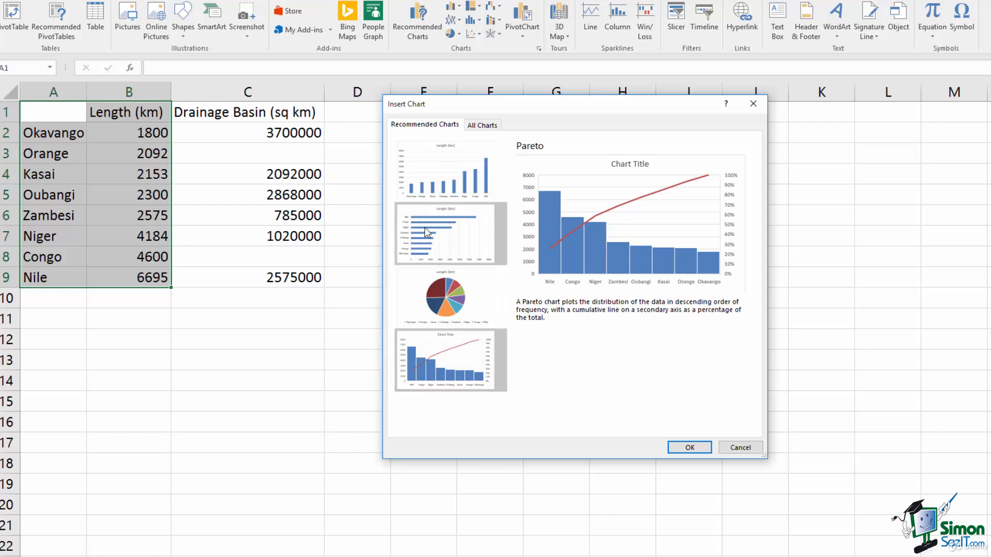
pyautogui.click(434, 172)
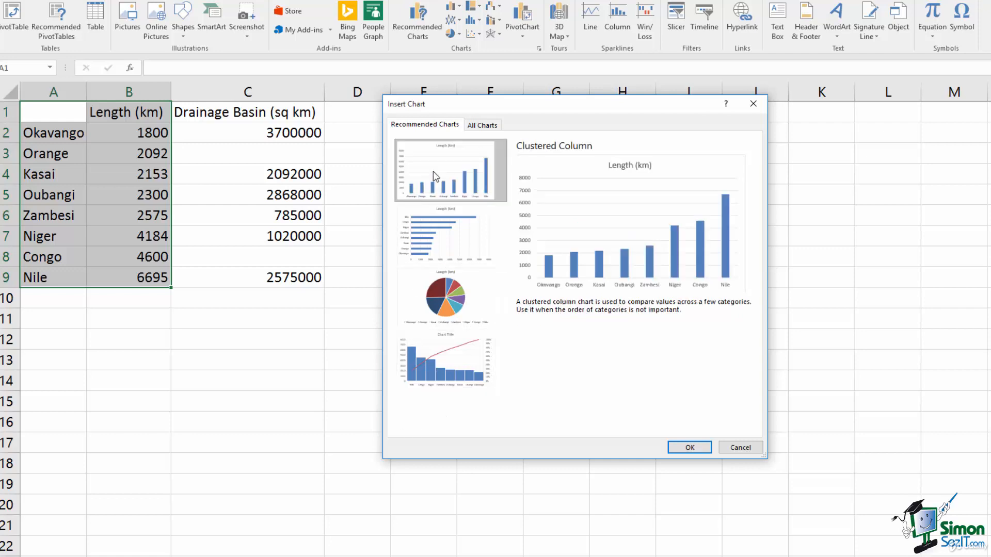
pyautogui.click(434, 233)
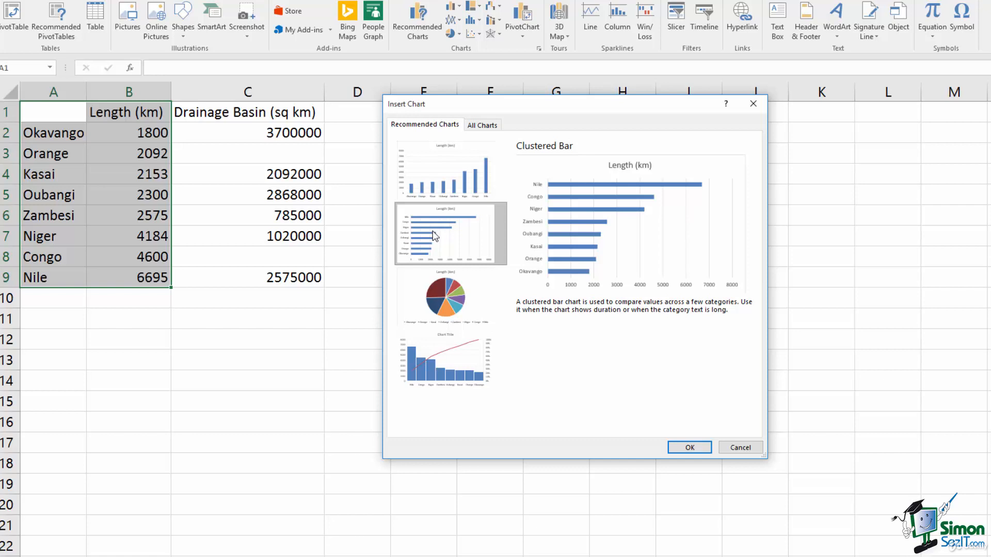
pyautogui.click(435, 175)
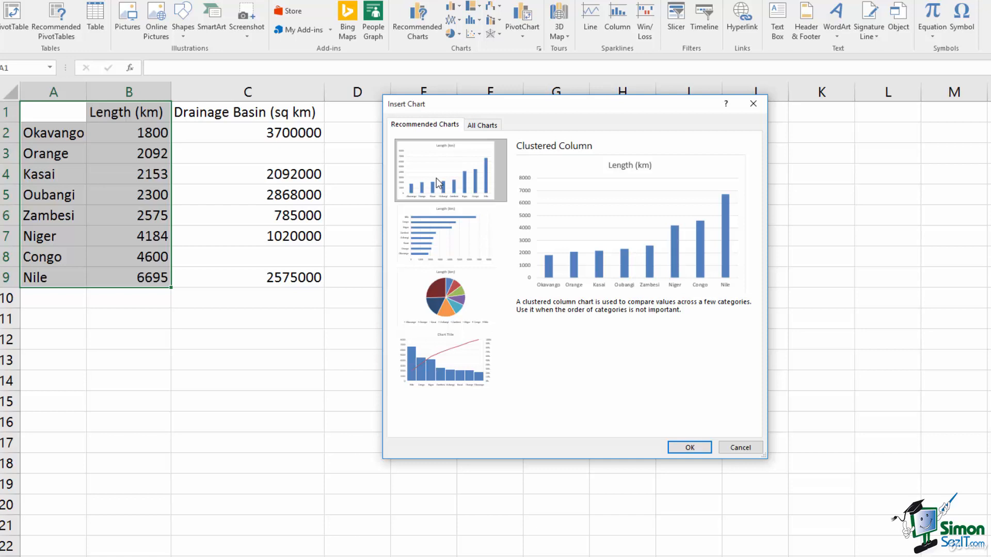
pyautogui.click(446, 237)
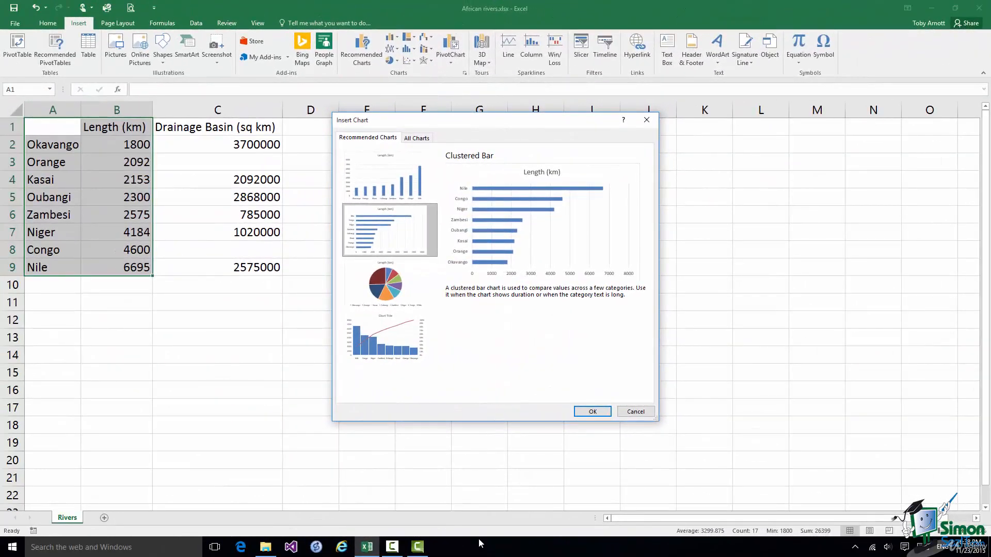
pyautogui.click(416, 138)
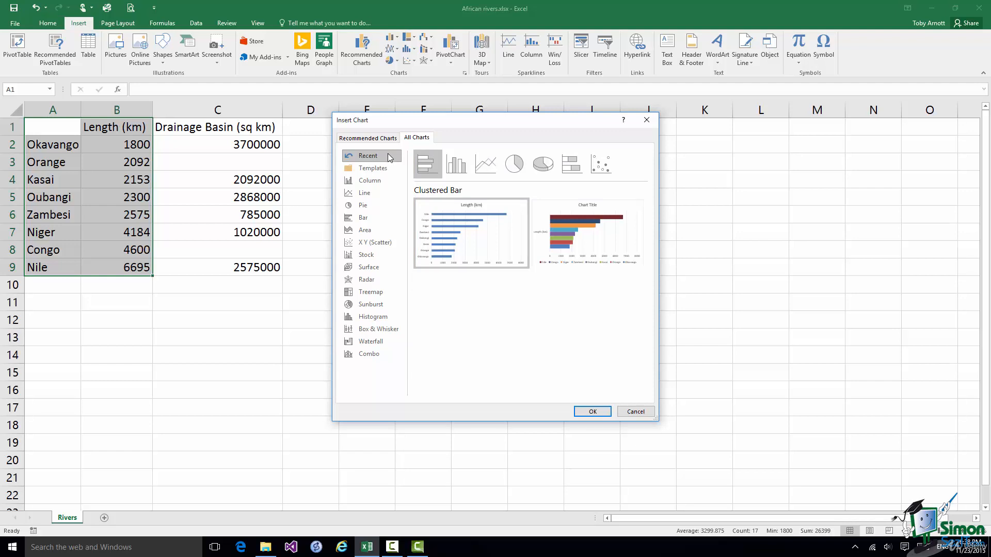
# View the Templates and Stock chart categories, then cancel the Insert Chart dialog.
pyautogui.click(385, 166)
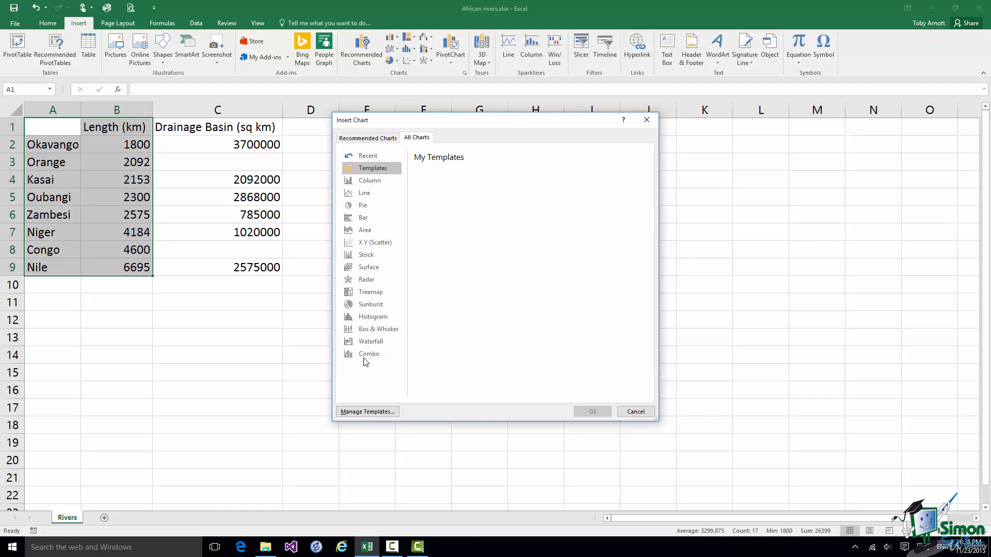
pyautogui.click(378, 255)
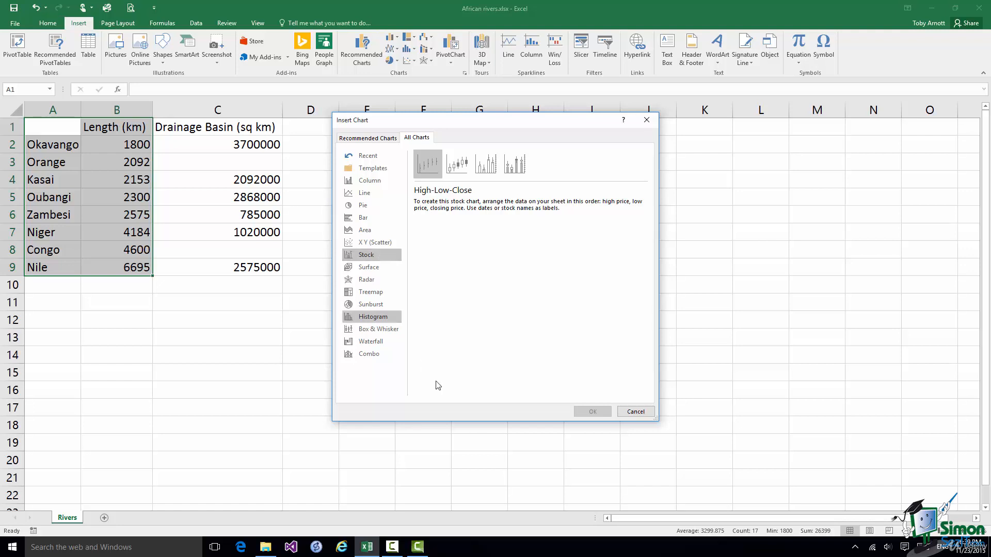
pyautogui.click(635, 412)
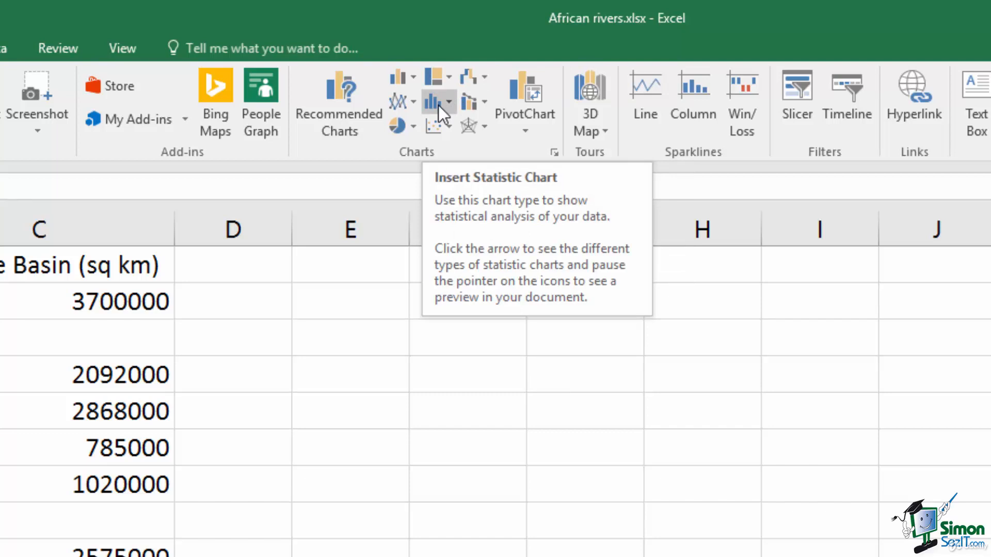
# Look at the statistical chart list, then open the Insert Chart dialog with all chart types.
pyautogui.click(450, 98)
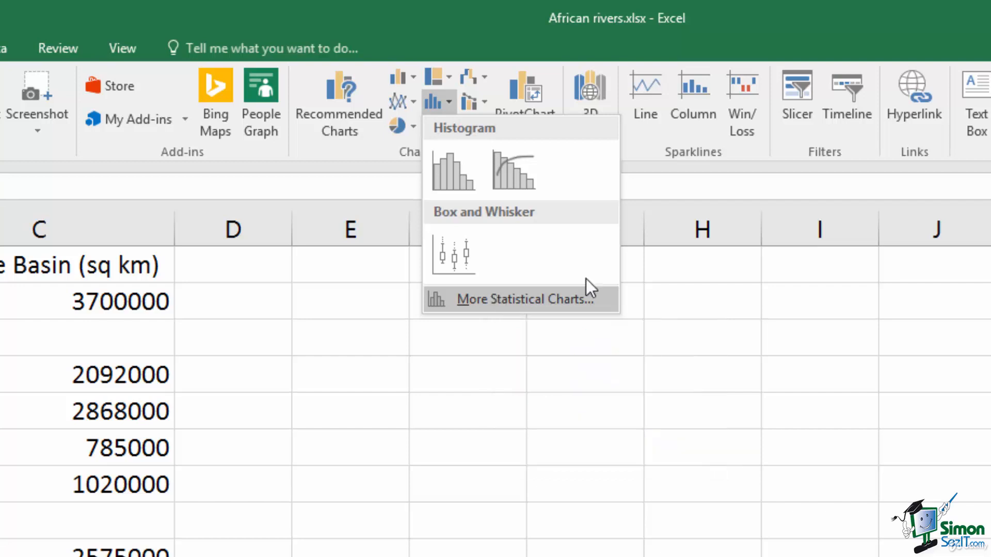
pyautogui.press('Escape')
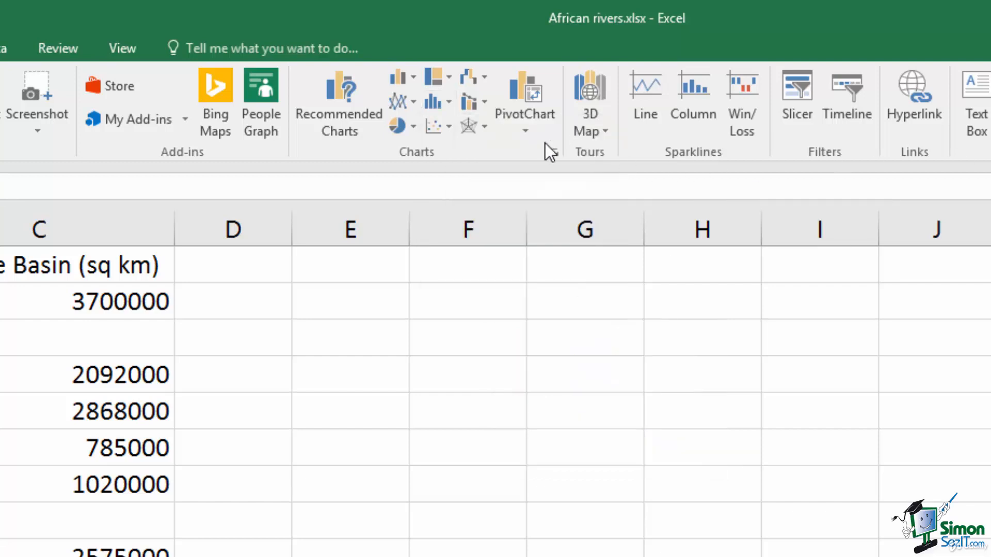
pyautogui.click(555, 152)
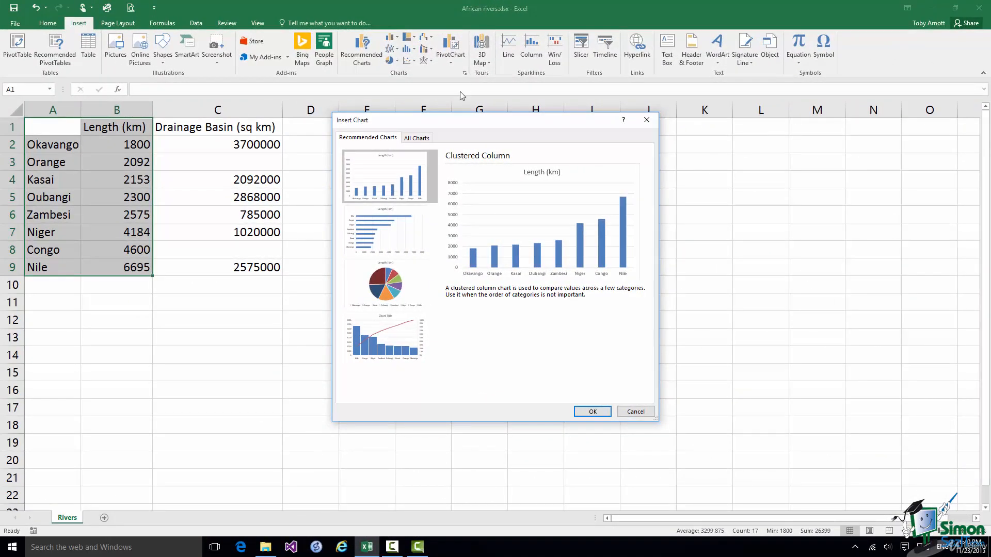
# Accept the recommended Clustered Column chart of the eight rivers' lengths in km.
pyautogui.click(592, 411)
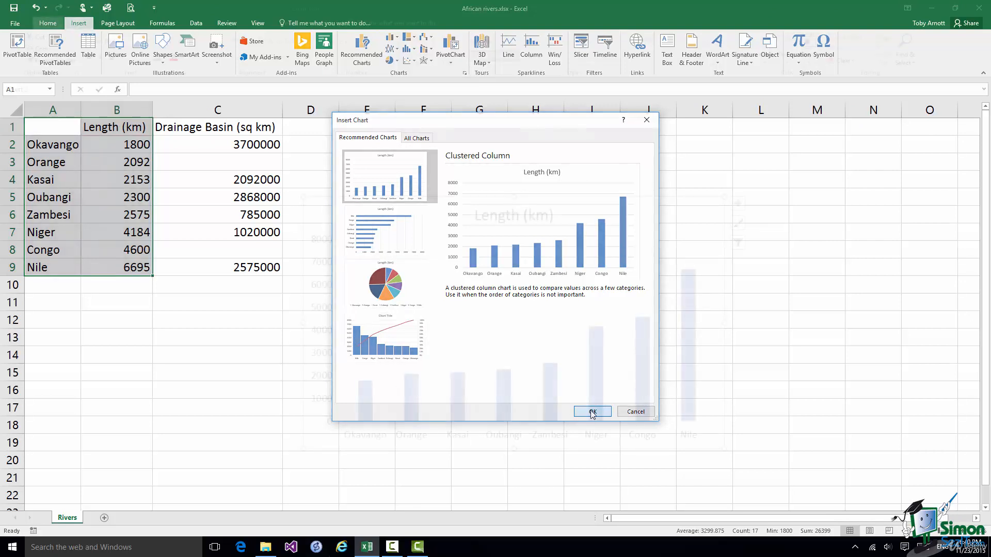
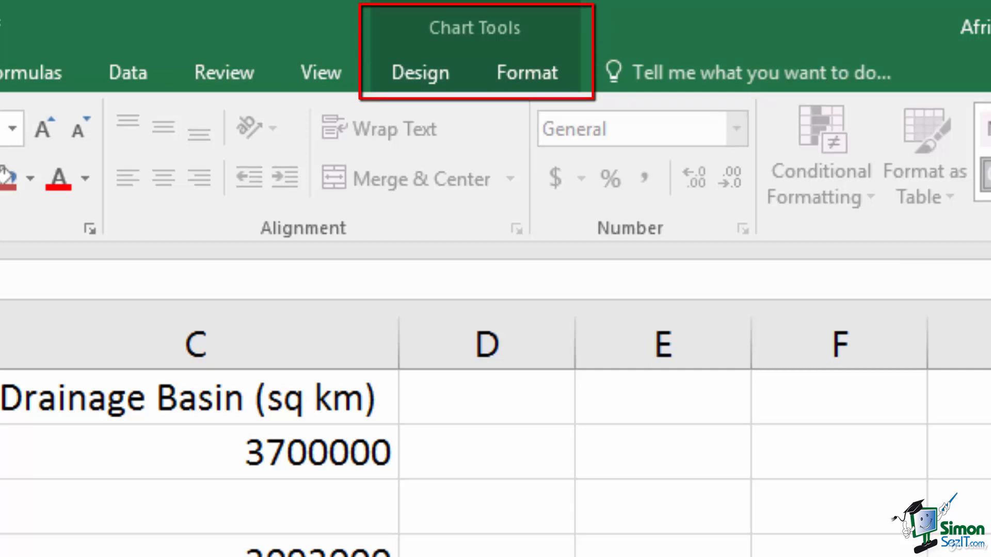
# Apply the dark chart style with glowing outlined columns to the river length chart.
pyautogui.click(394, 78)
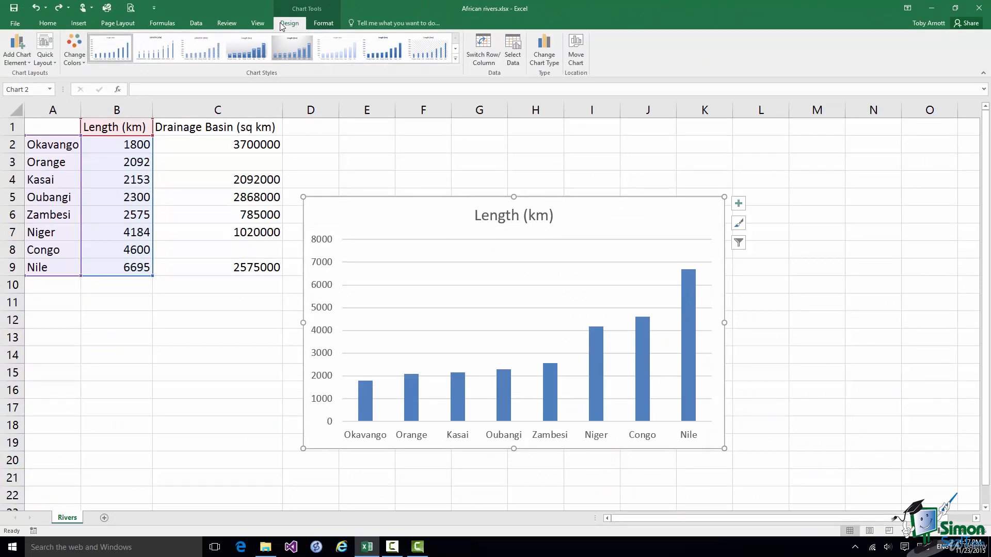
pyautogui.click(456, 59)
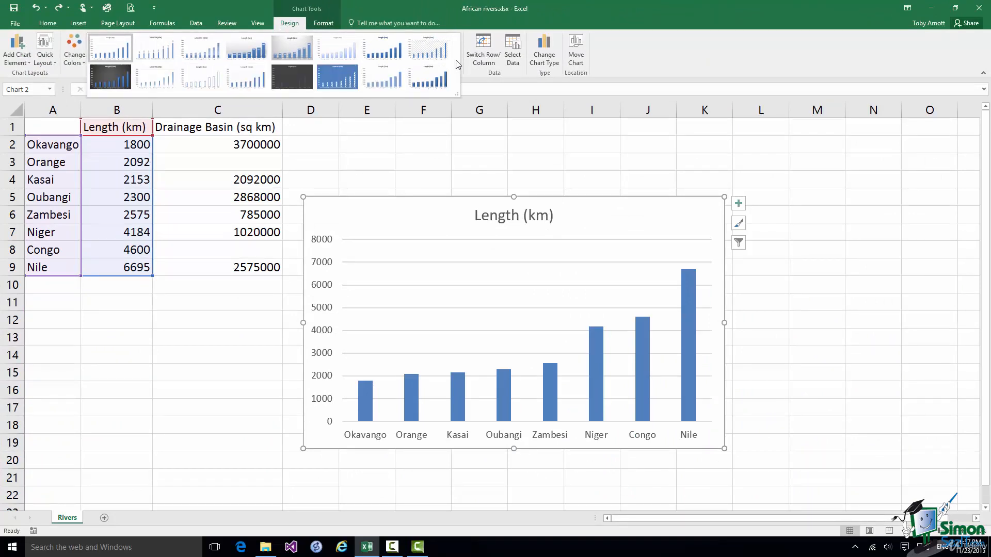
pyautogui.click(306, 80)
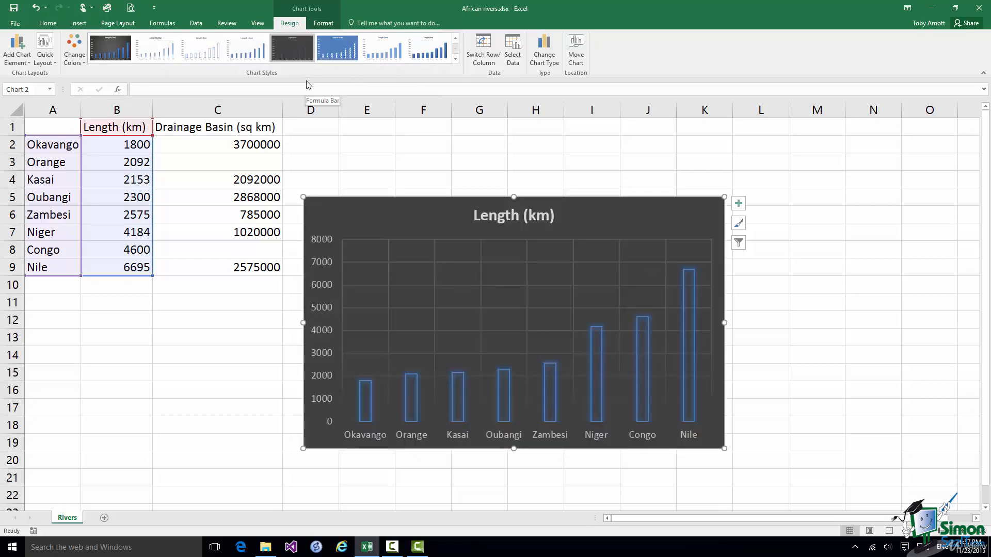
# Show the Chart Tools Format options for the dark-styled chart.
pyautogui.click(324, 24)
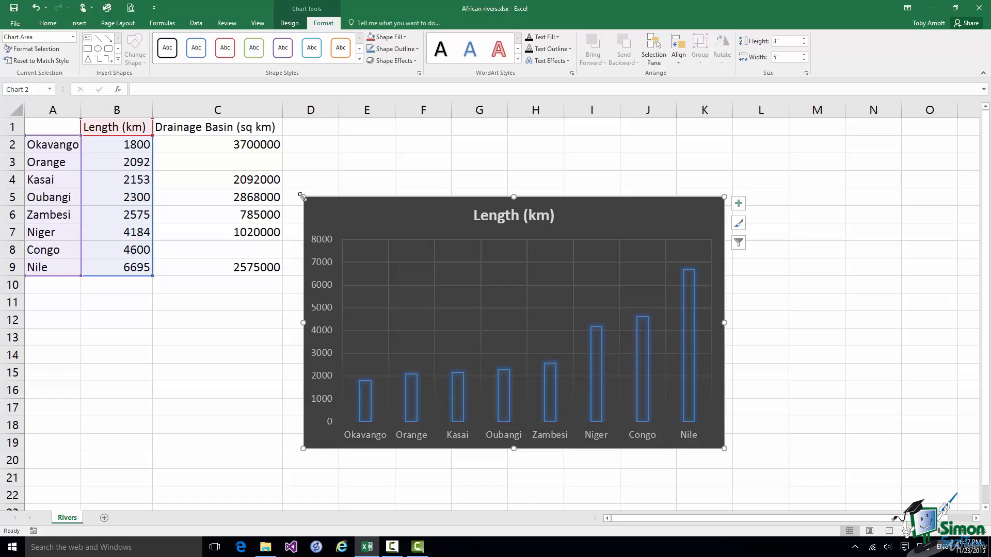
# Resize the chart to about 3.93" by 6.3", stretching it up and left over column C.
pyautogui.moveTo(302, 197); pyautogui.dragTo(194, 106)
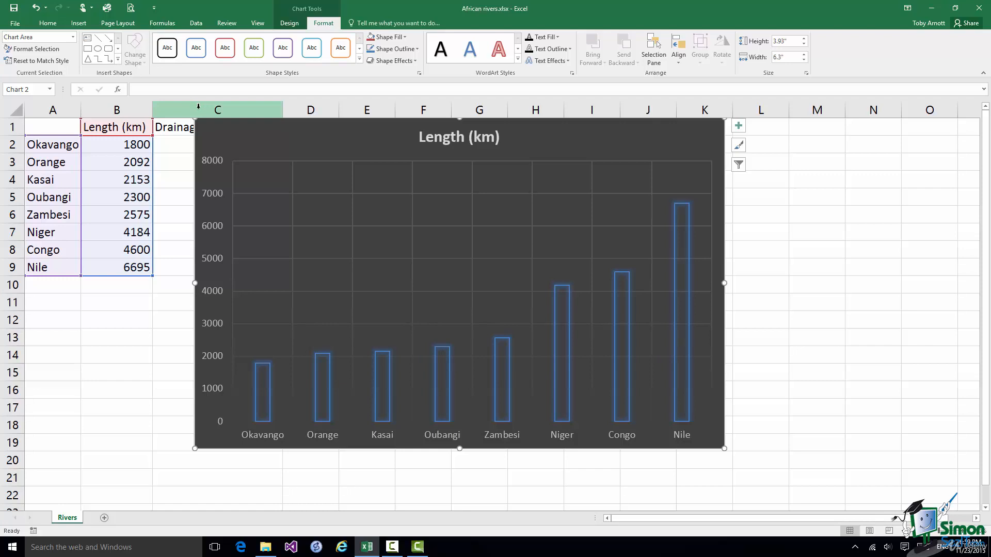
# In Move Chart, choose New sheet and clear the default Chart1 sheet name.
pyautogui.click(292, 24)
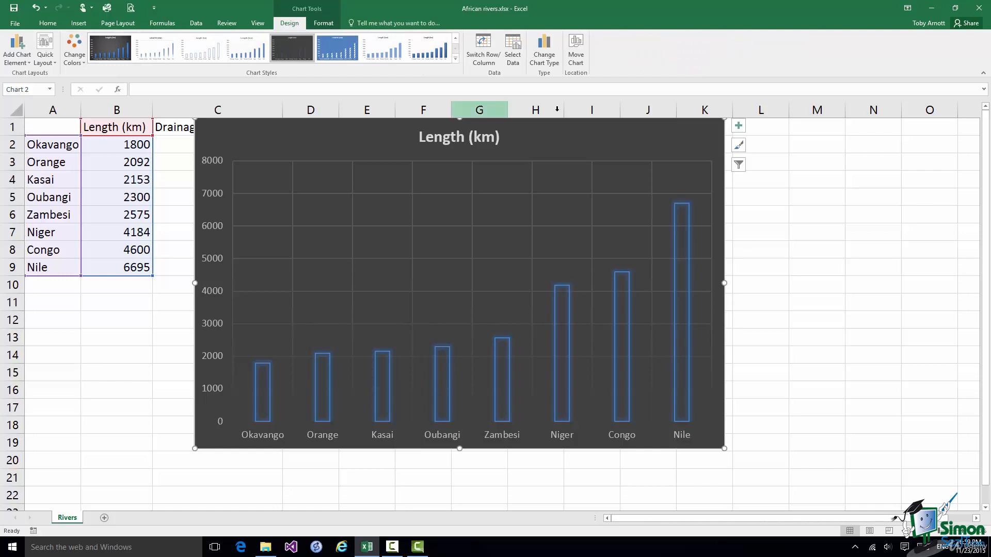
pyautogui.click(575, 52)
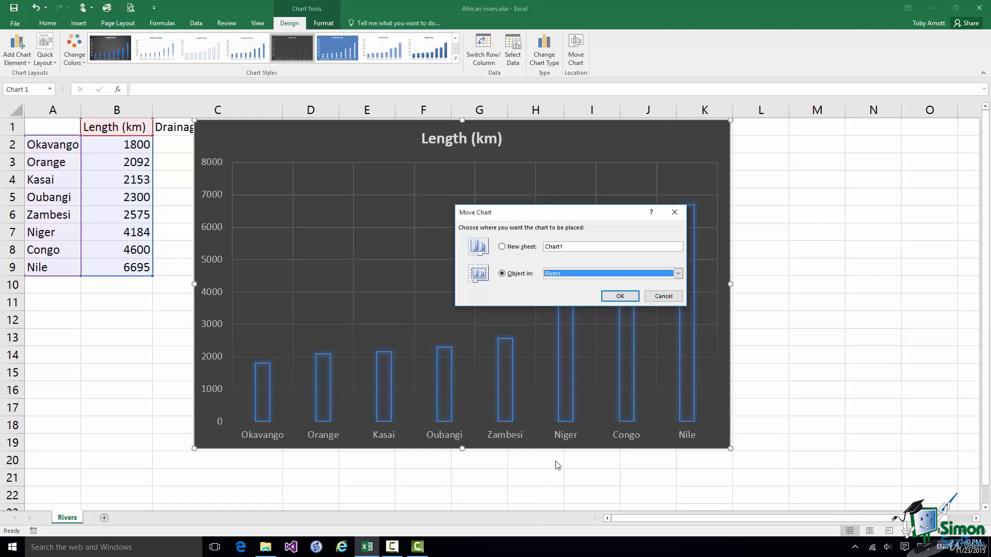
pyautogui.click(678, 275)
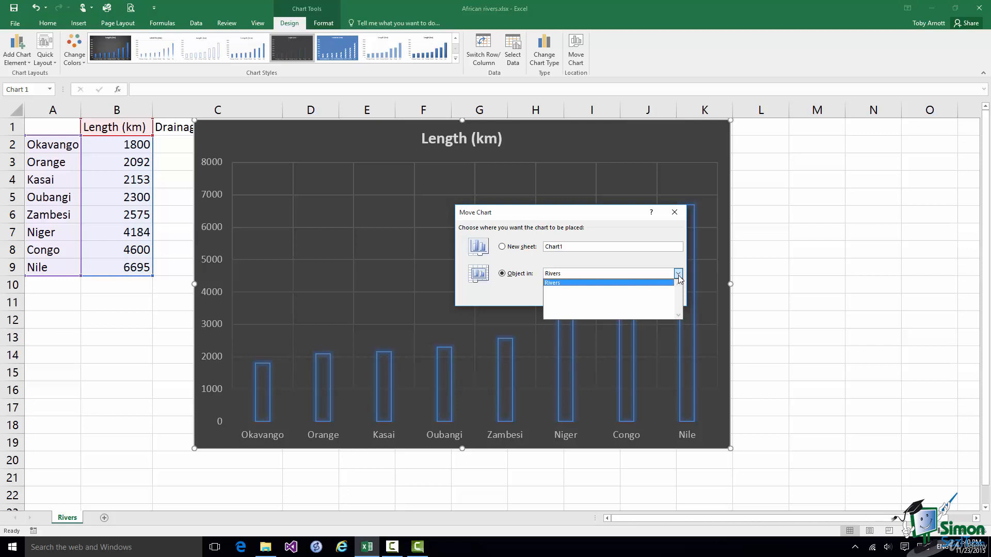
pyautogui.click(502, 247)
pyautogui.click(563, 247)
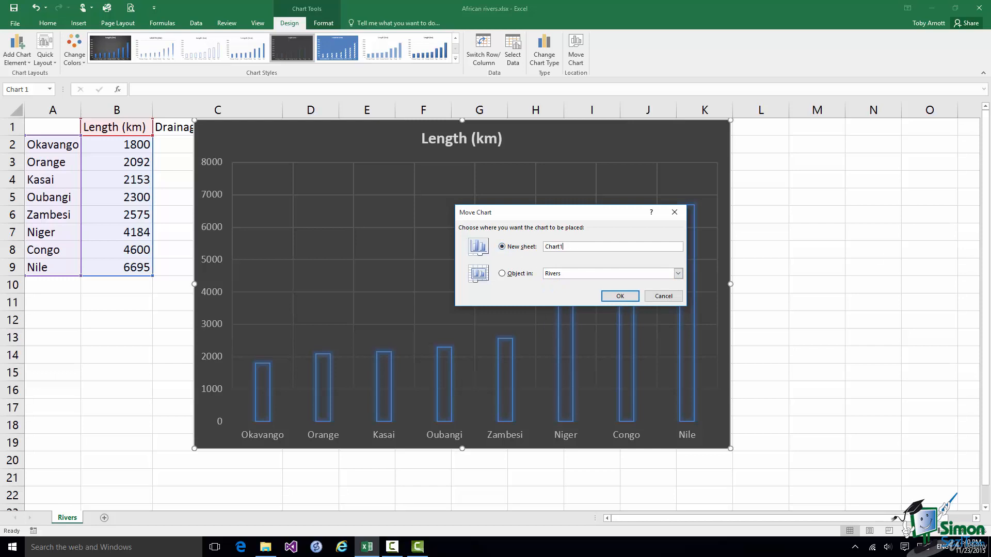
pyautogui.press('BackSpace')
pyautogui.press('BackSpace')
pyautogui.press('BackSpace')
pyautogui.press('BackSpace')
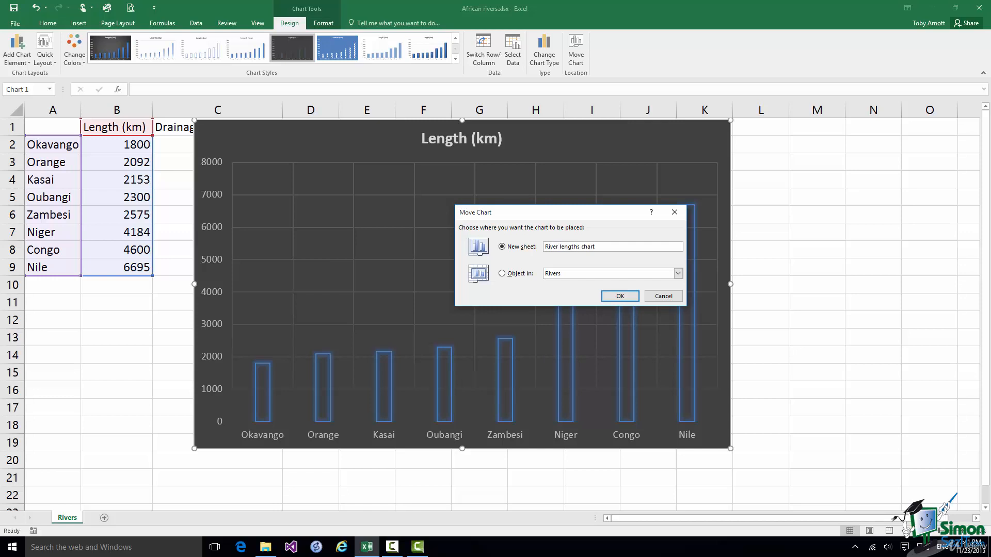
# Confirm moving the chart onto its own new sheet.
pyautogui.click(619, 297)
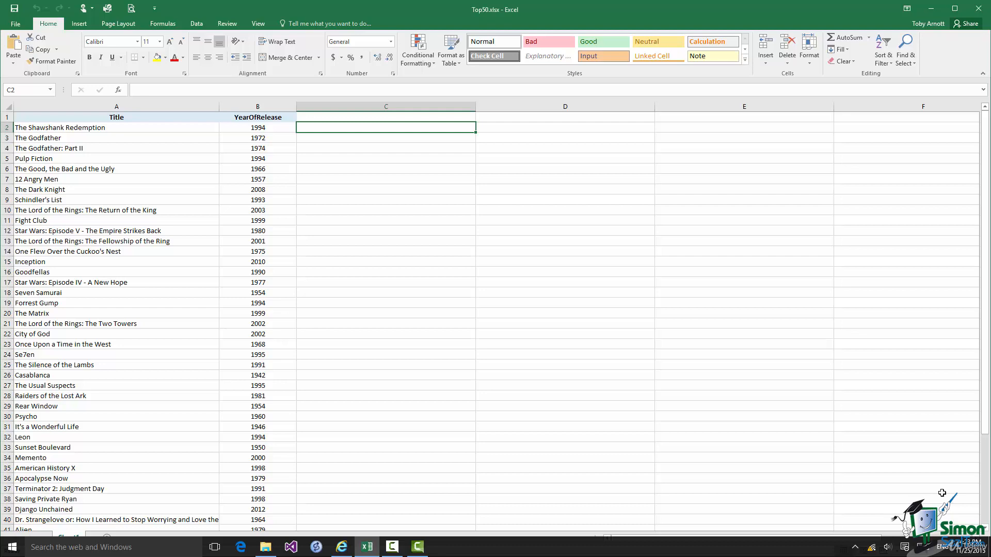
# Select the Title column A and bring up the Data tab tools.
pyautogui.click(116, 106)
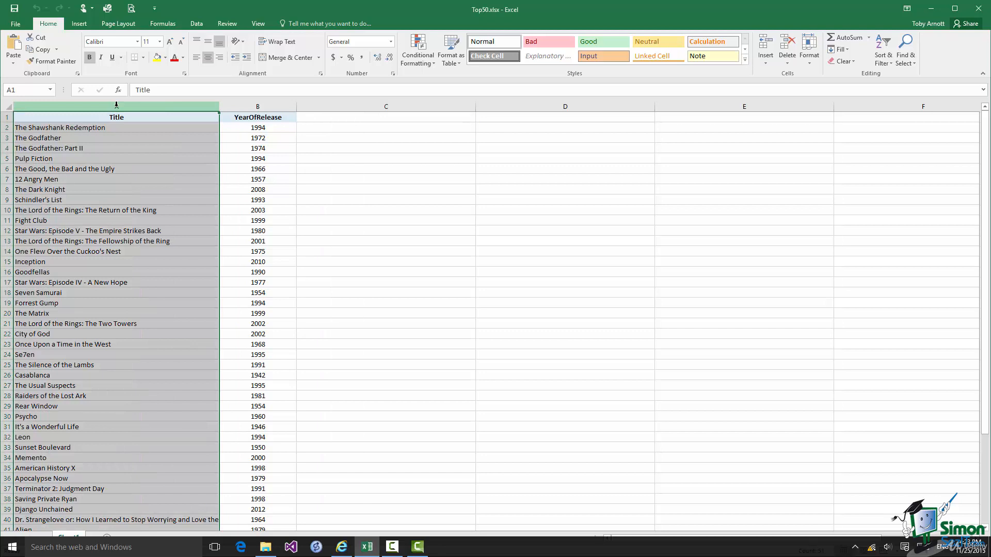
pyautogui.click(197, 25)
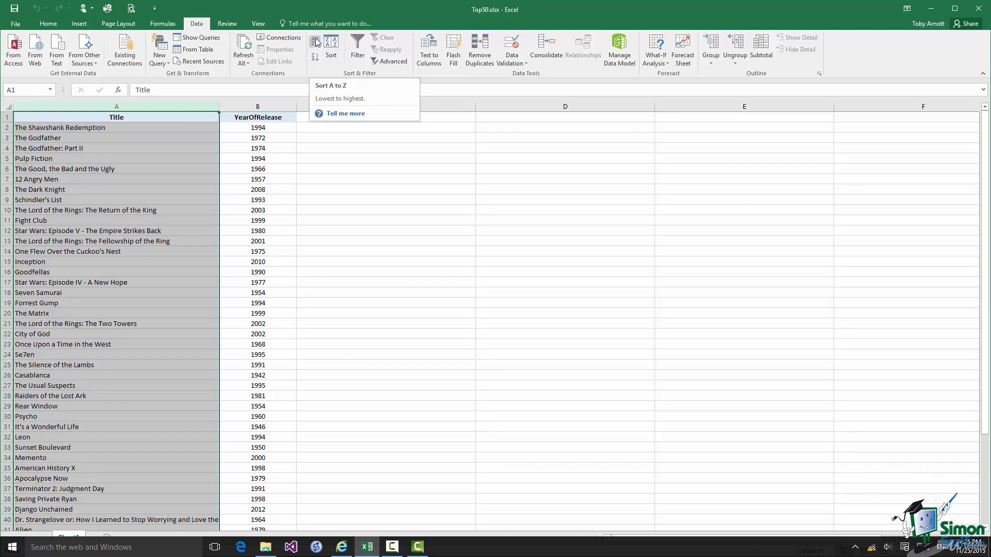
# Sort titles A to Z, expanding the selection so release years stay with their films.
pyautogui.click(316, 41)
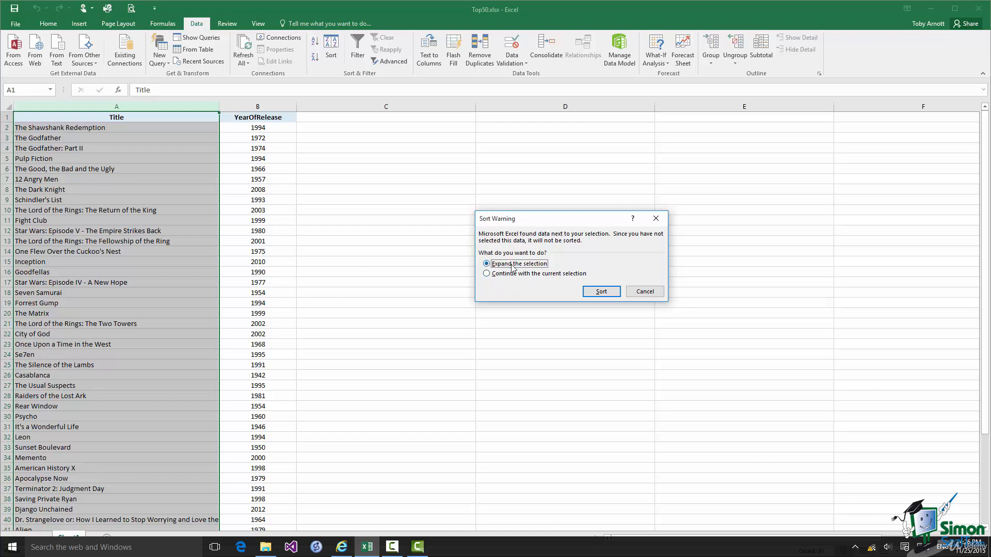
pyautogui.click(602, 291)
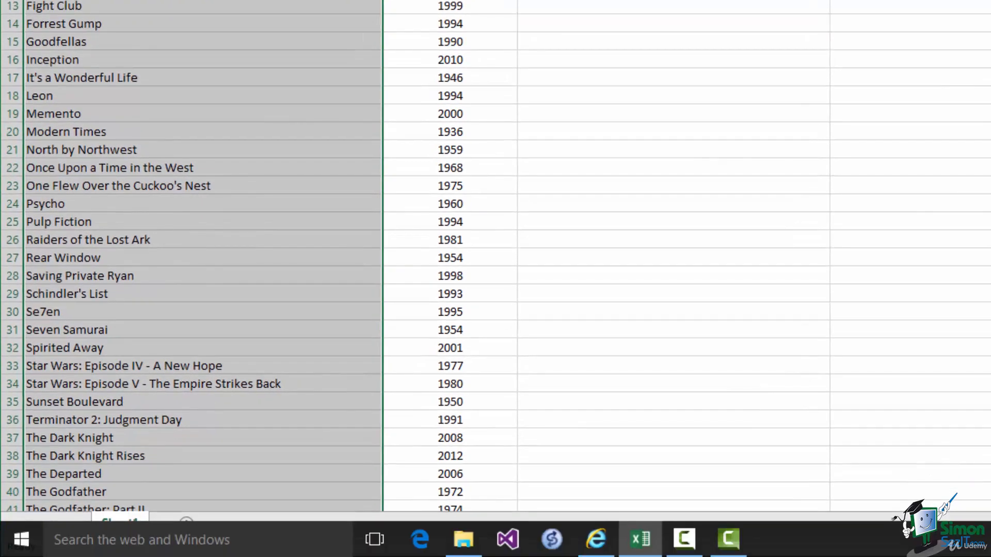
pyautogui.scroll(-4, 496, 256)
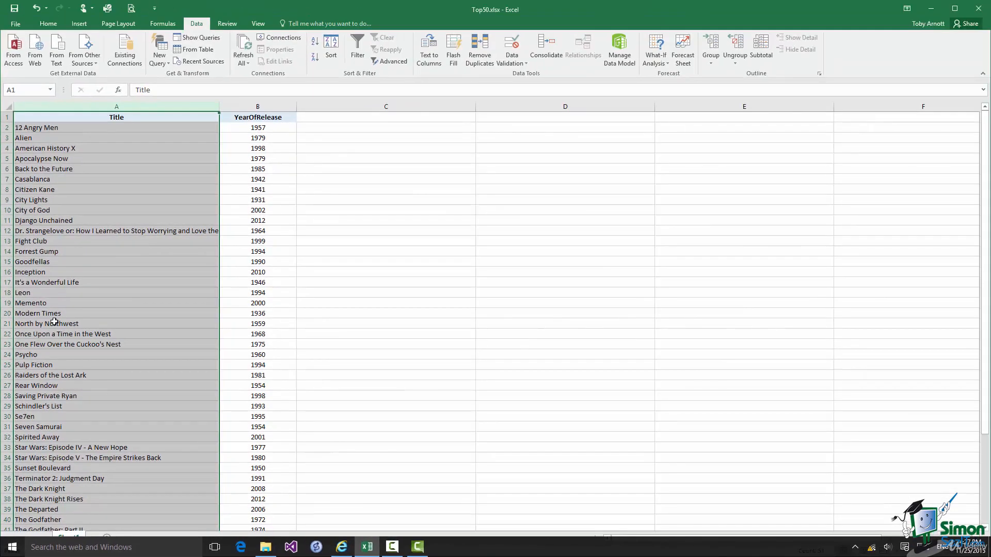
# Enter 'Twelve Angry Men' in C2 beside 12 Angry Men.
pyautogui.click(359, 117)
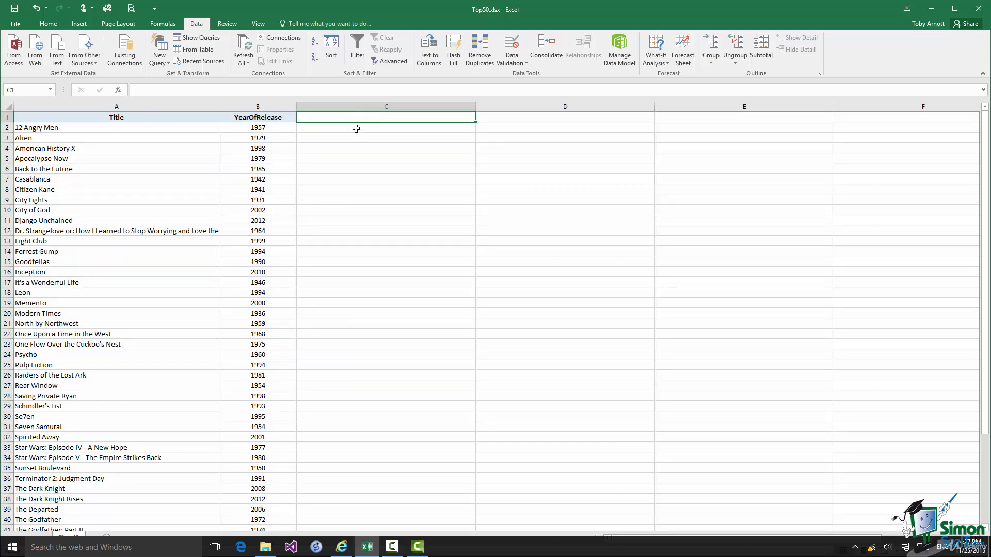
pyautogui.click(356, 129)
pyautogui.write('Twel')
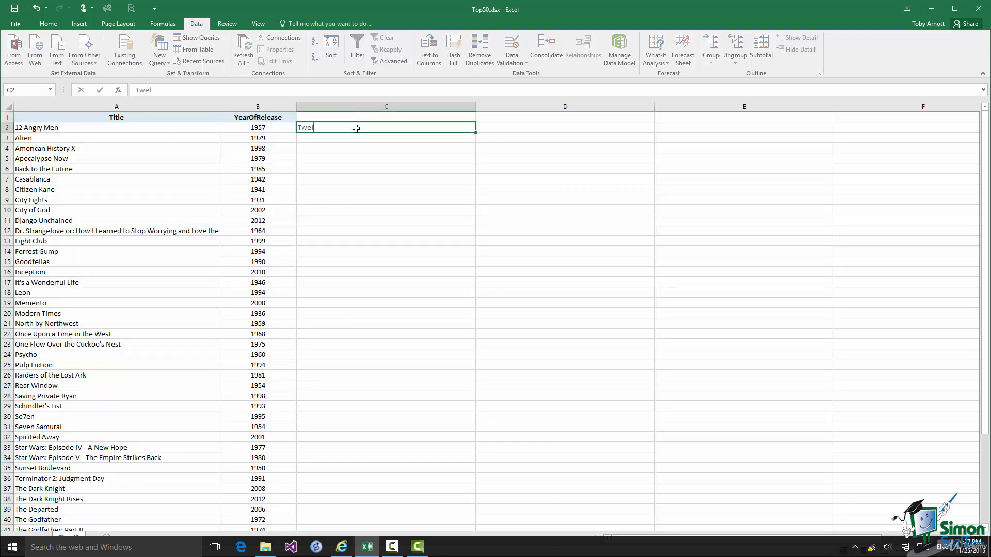
pyautogui.write('ve A')
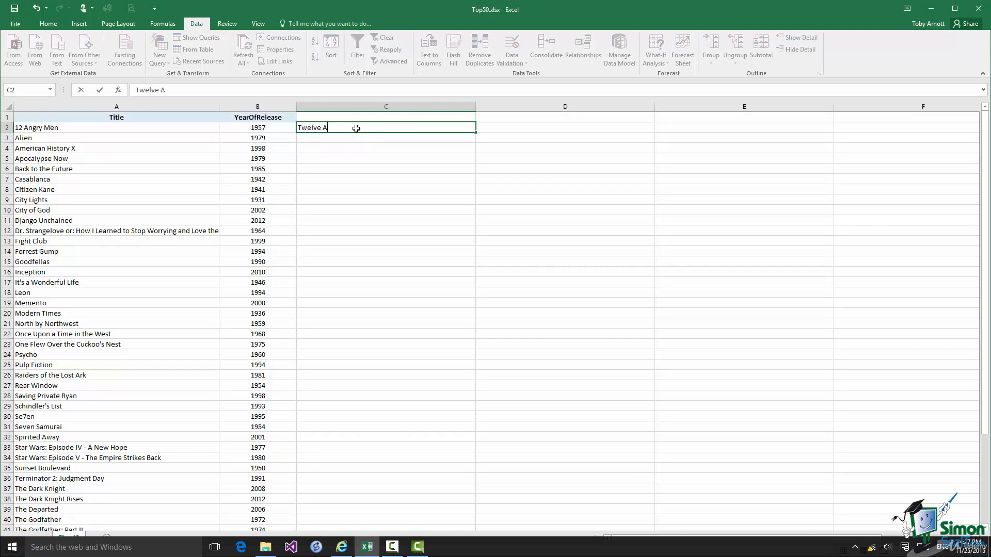
pyautogui.write('ngry Men')
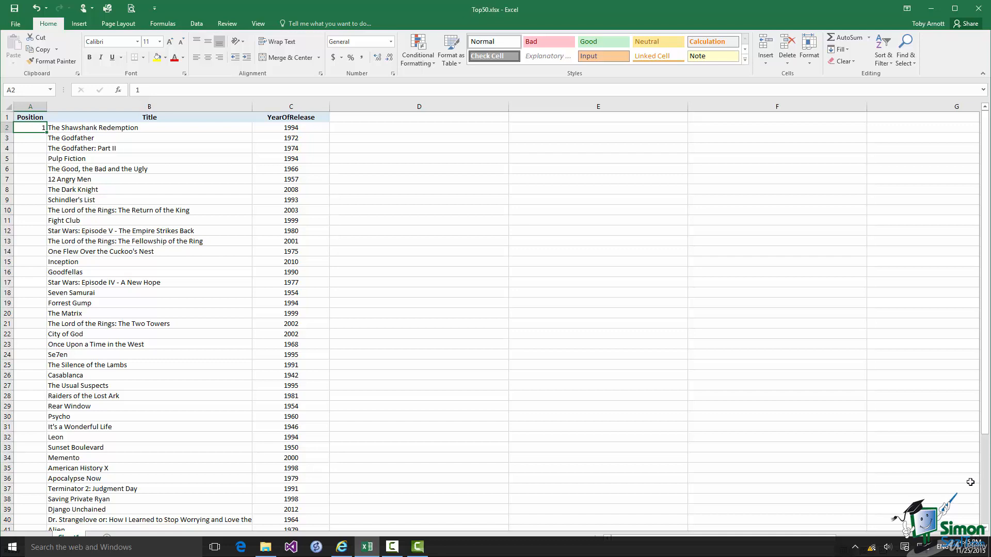
# Open the Fill dropdown in the Home tab's Editing group.
pyautogui.click(846, 50)
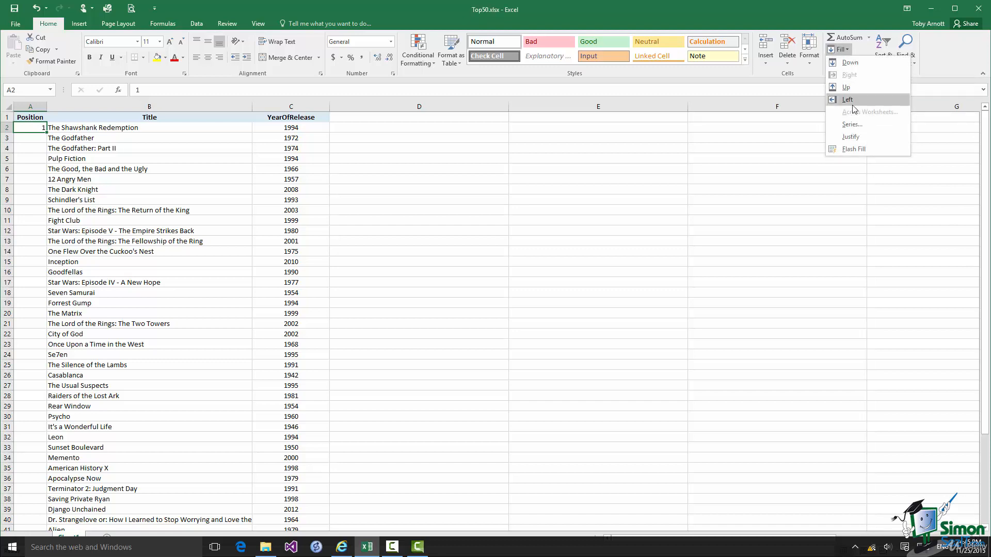
# Fill a column series with stop value 50, numbering the films 1 to 50.
pyautogui.click(851, 124)
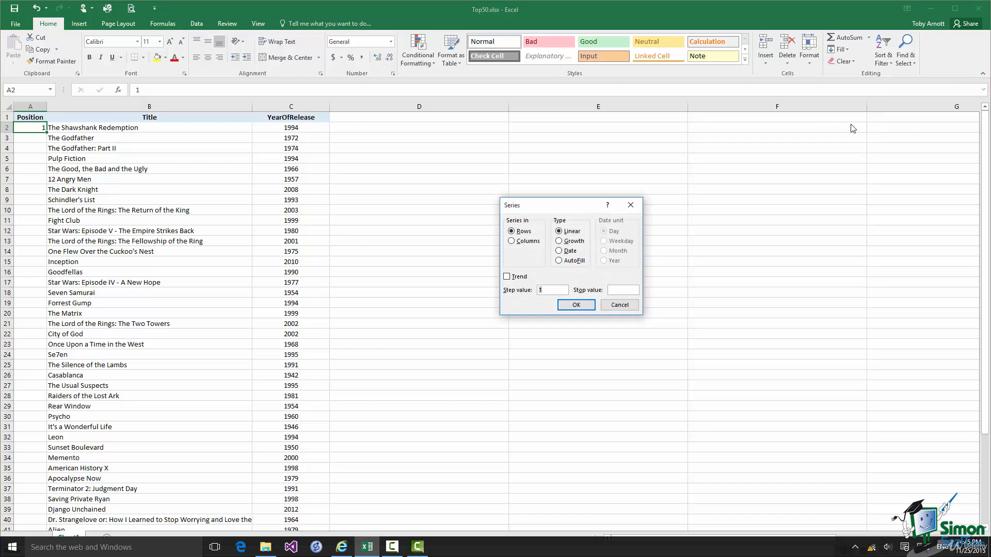
pyautogui.click(511, 242)
pyautogui.click(630, 289)
pyautogui.write('50')
pyautogui.click(576, 305)
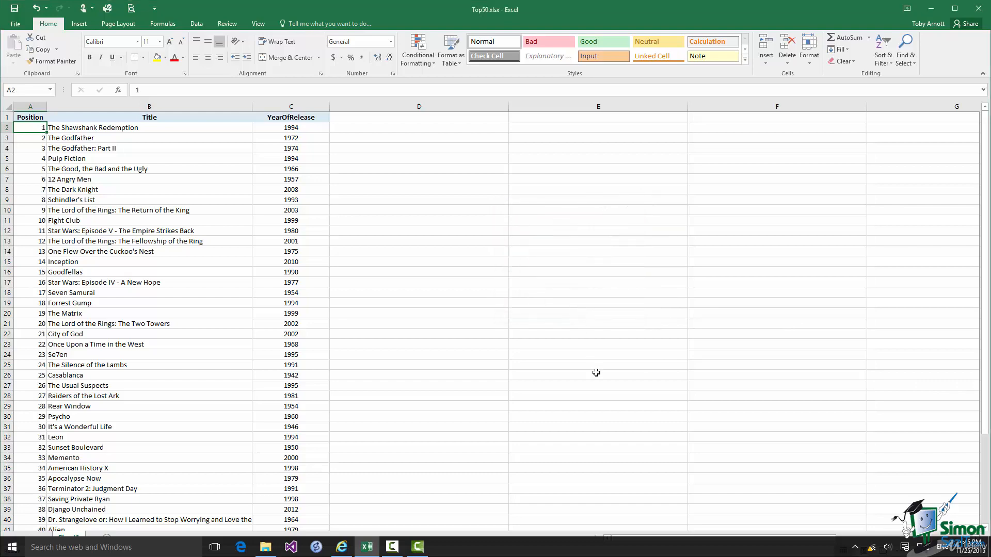
pyautogui.scroll(-6, 594, 373)
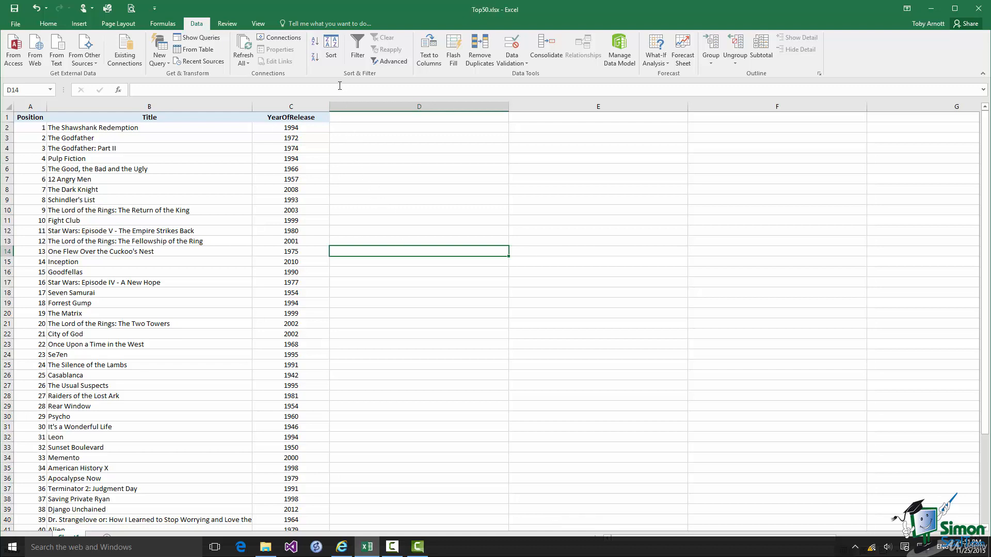
# Replace the Position sort level with YearOfRelease, smallest to largest, then select the 1994 cell C30.
pyautogui.click(331, 49)
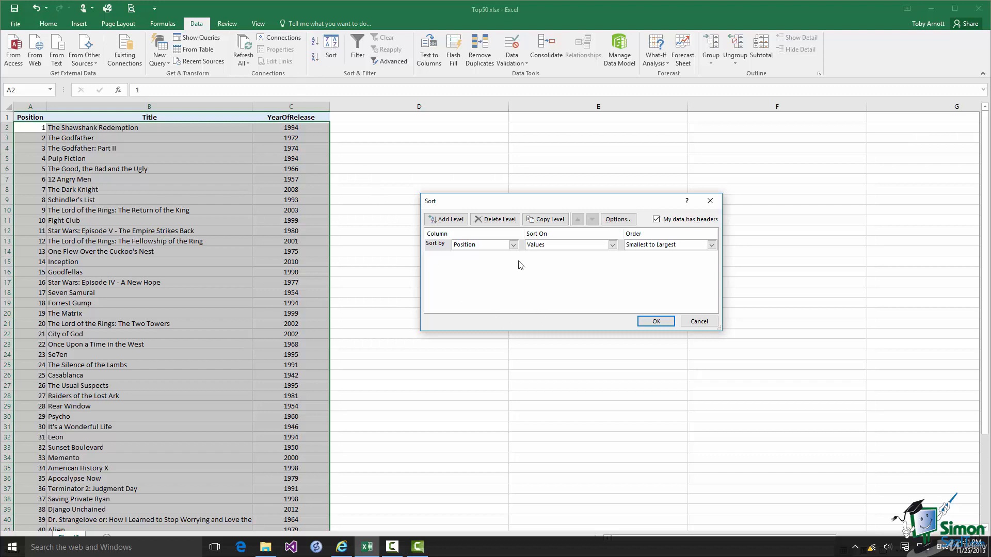
pyautogui.click(497, 221)
pyautogui.click(449, 220)
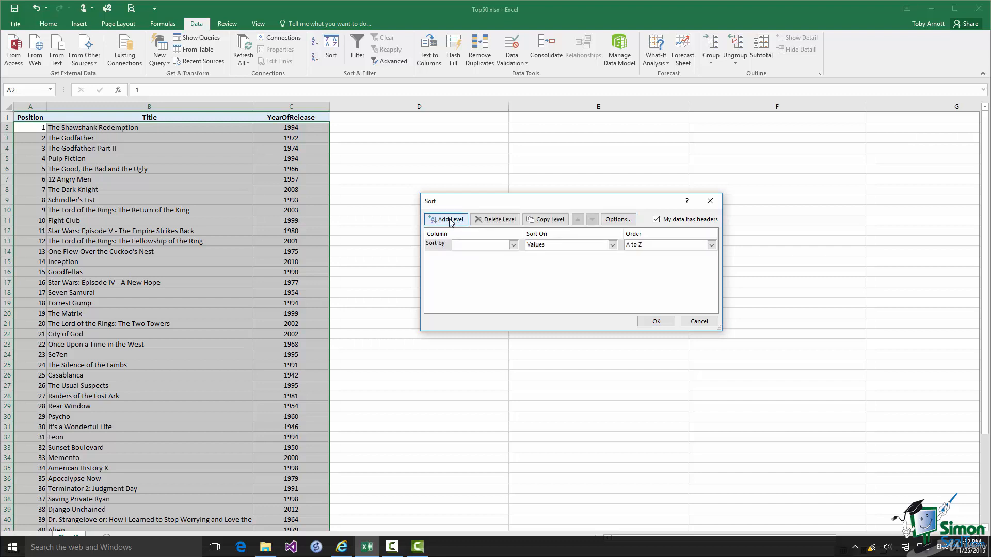
pyautogui.click(514, 245)
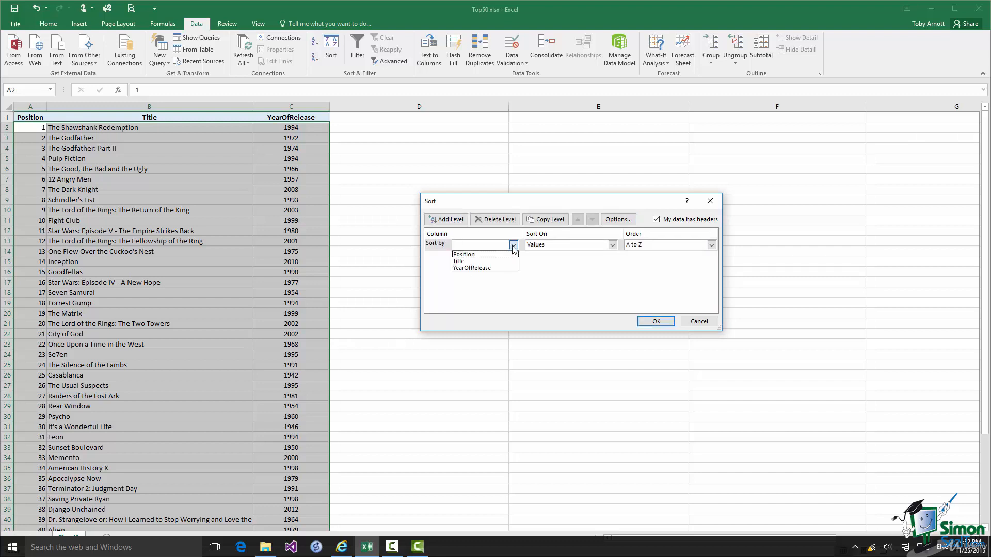
pyautogui.click(490, 268)
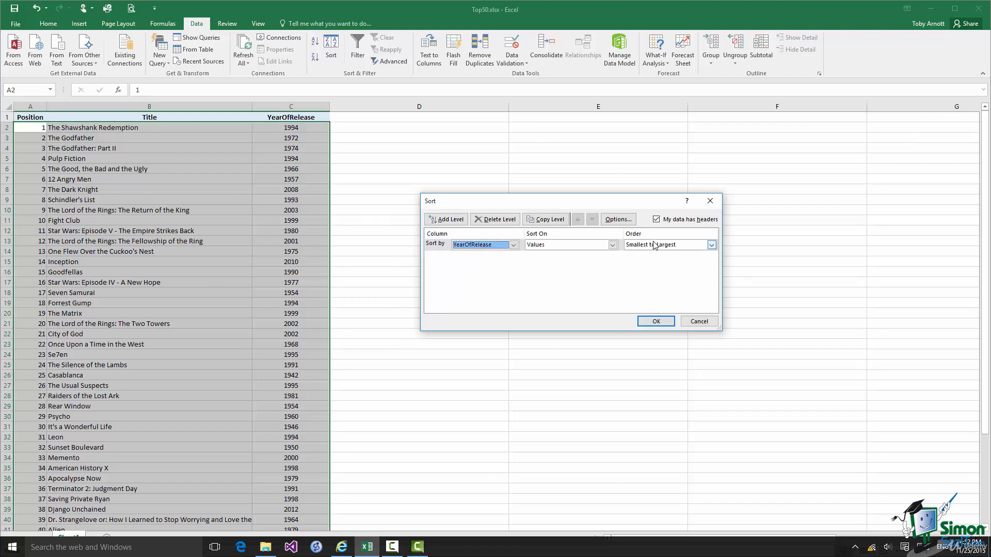
pyautogui.click(661, 323)
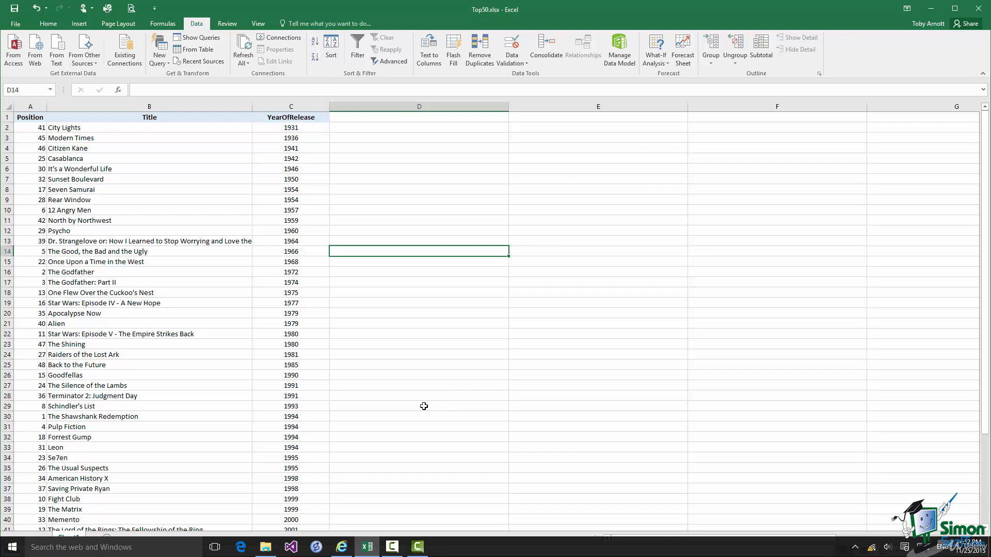
pyautogui.click(314, 418)
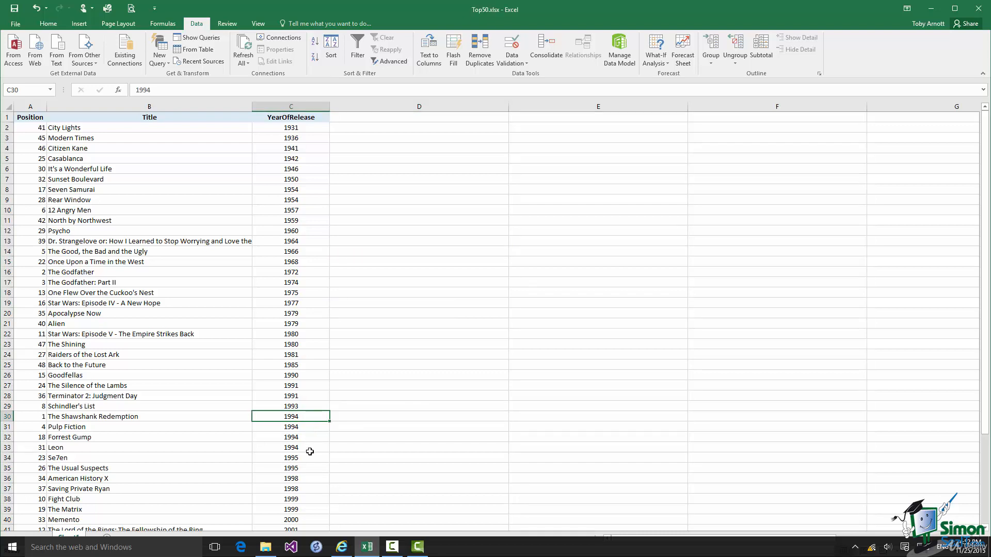
# Add a Title (A to Z) level after YearOfRelease, apply it, and reopen the Sort dialog.
pyautogui.click(330, 49)
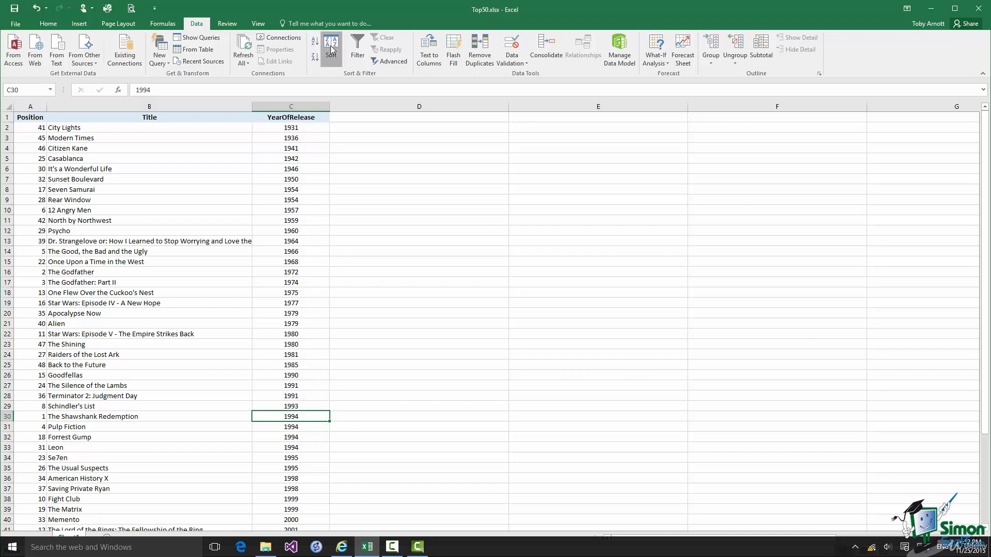
pyautogui.click(457, 219)
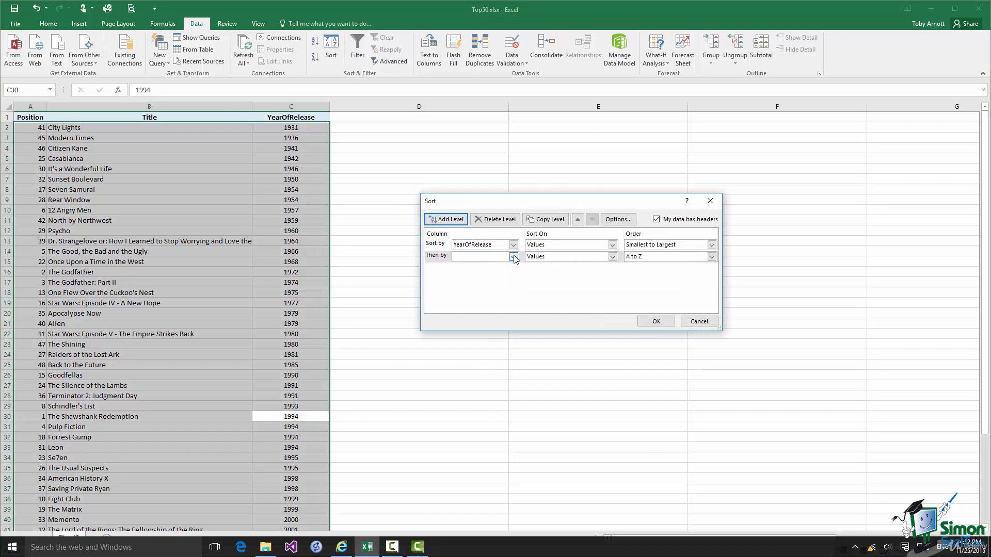
pyautogui.click(514, 257)
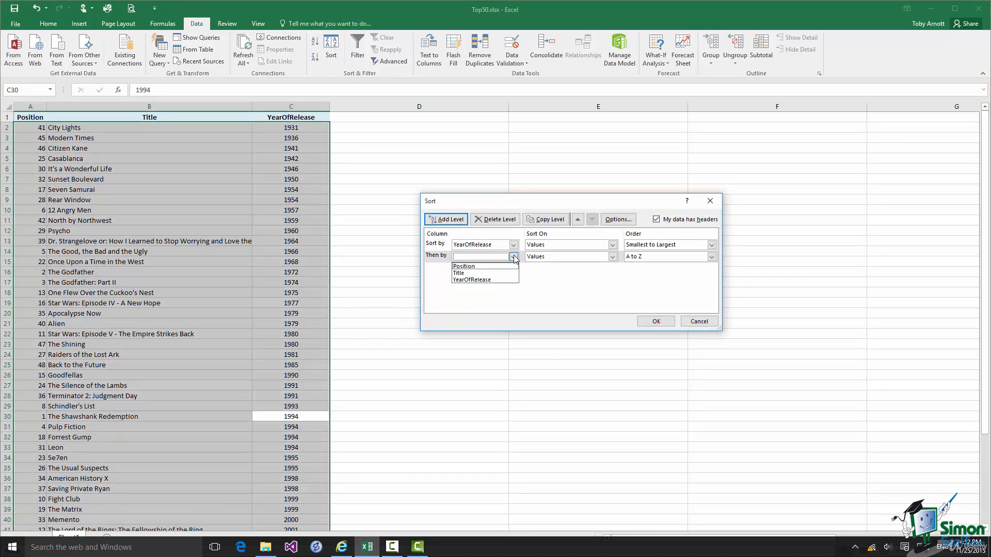
pyautogui.click(464, 274)
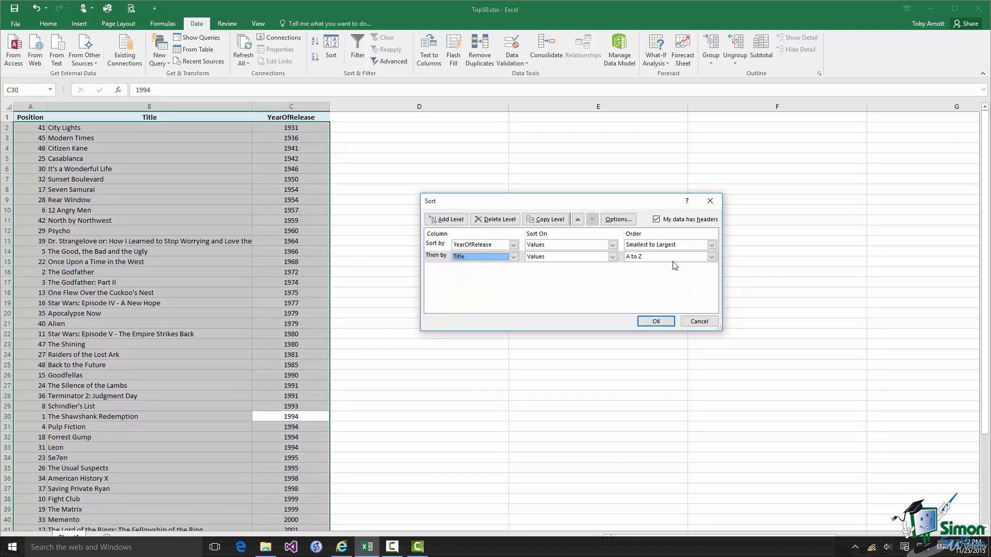
pyautogui.click(656, 322)
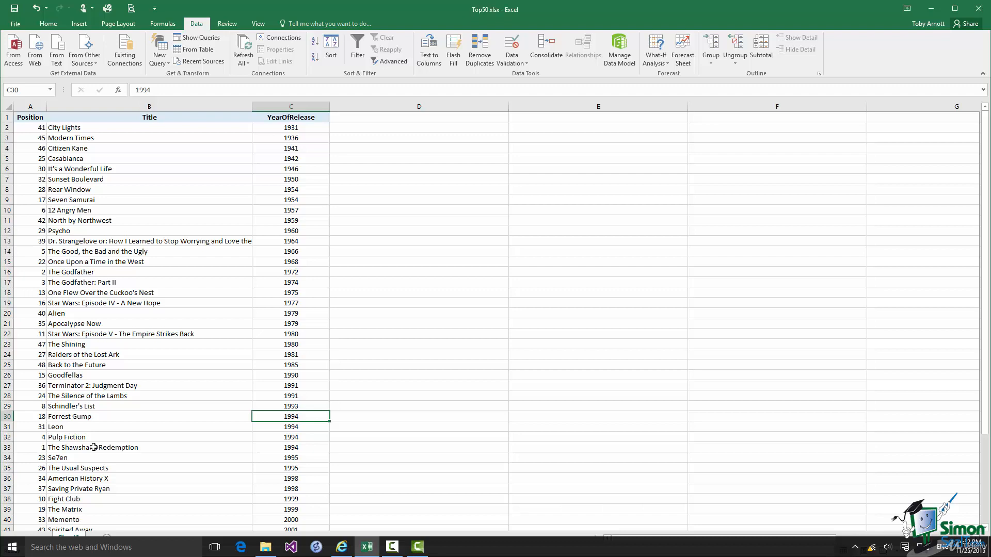
pyautogui.click(331, 49)
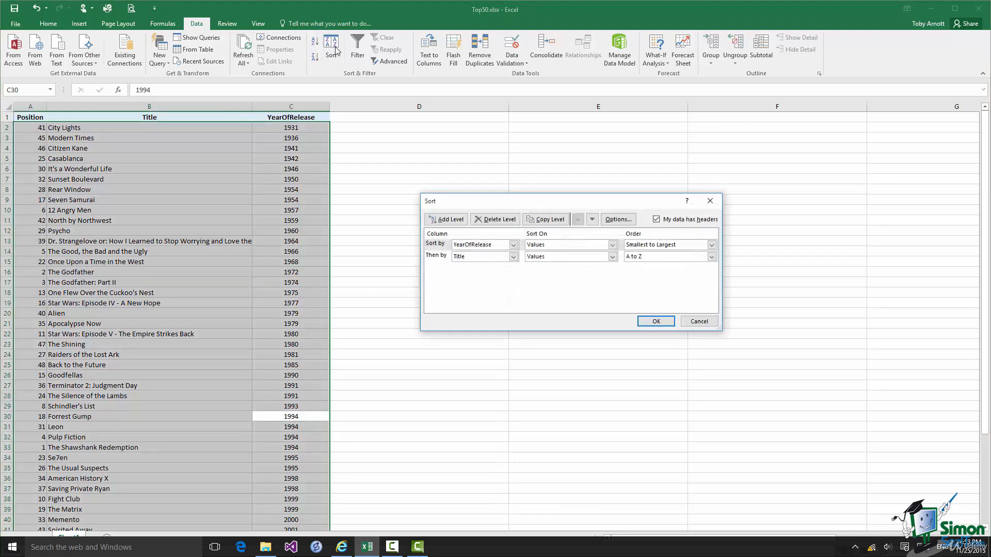
# Change the second sort level from Title to Position, smallest to largest, and apply it.
pyautogui.click(513, 256)
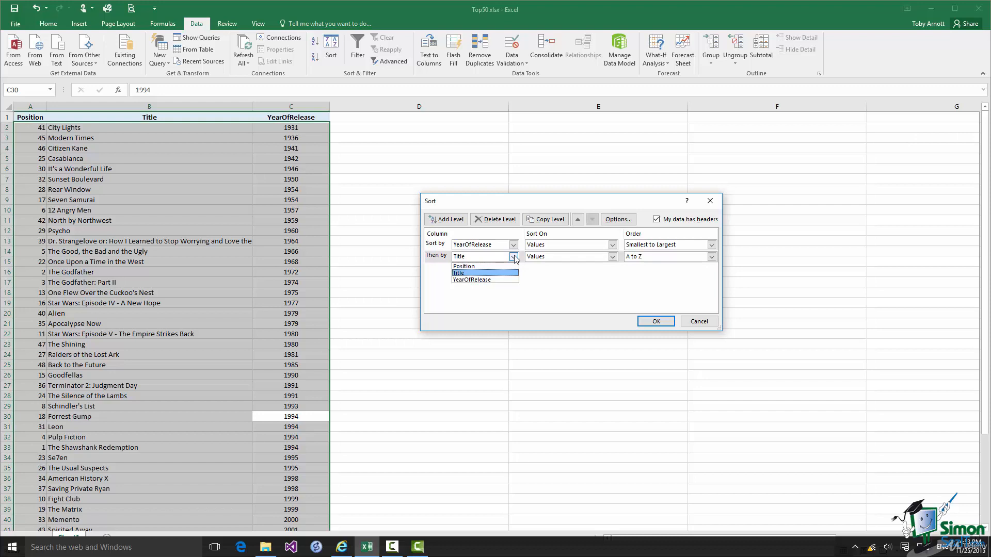
pyautogui.click(481, 267)
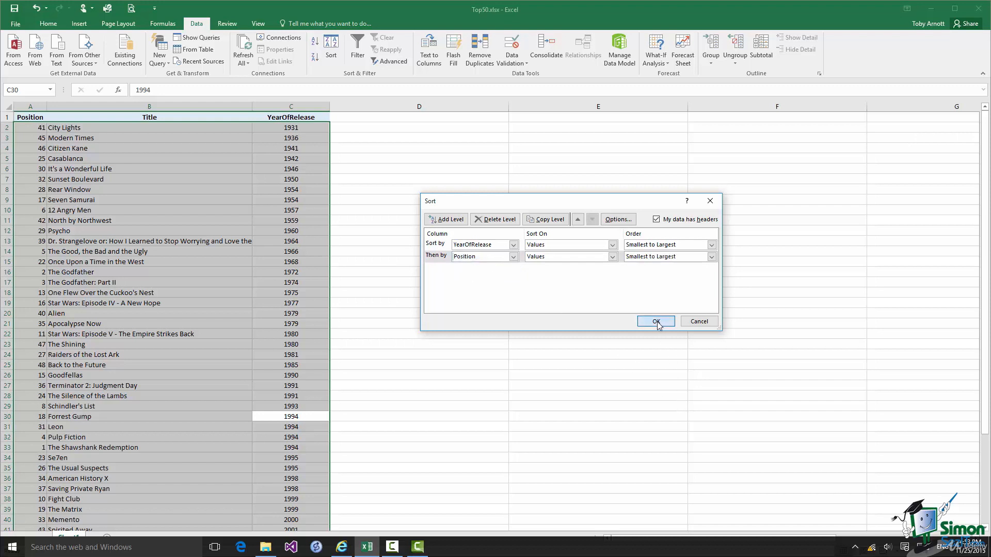
pyautogui.click(656, 322)
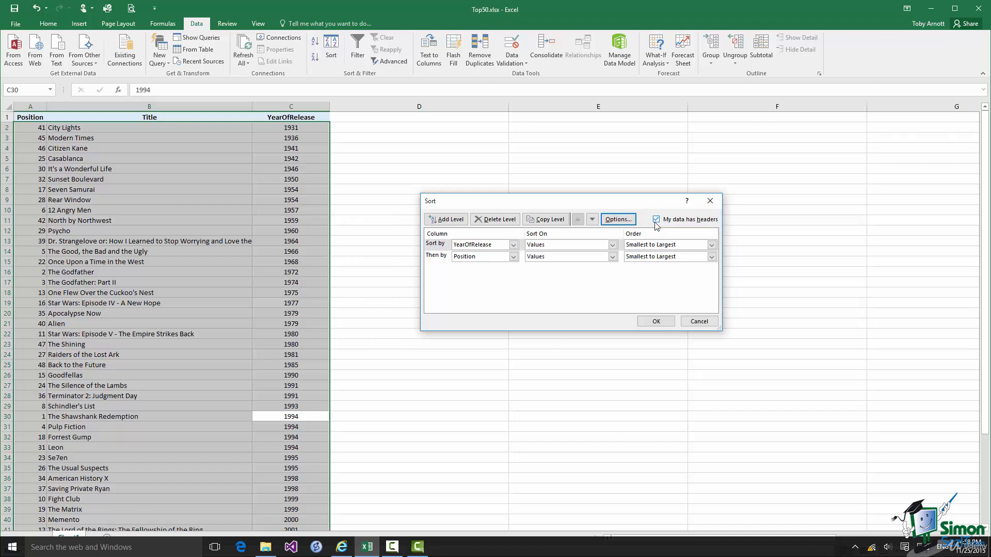
# Open the Sort Options to review the case-sensitivity and orientation settings.
pyautogui.click(619, 220)
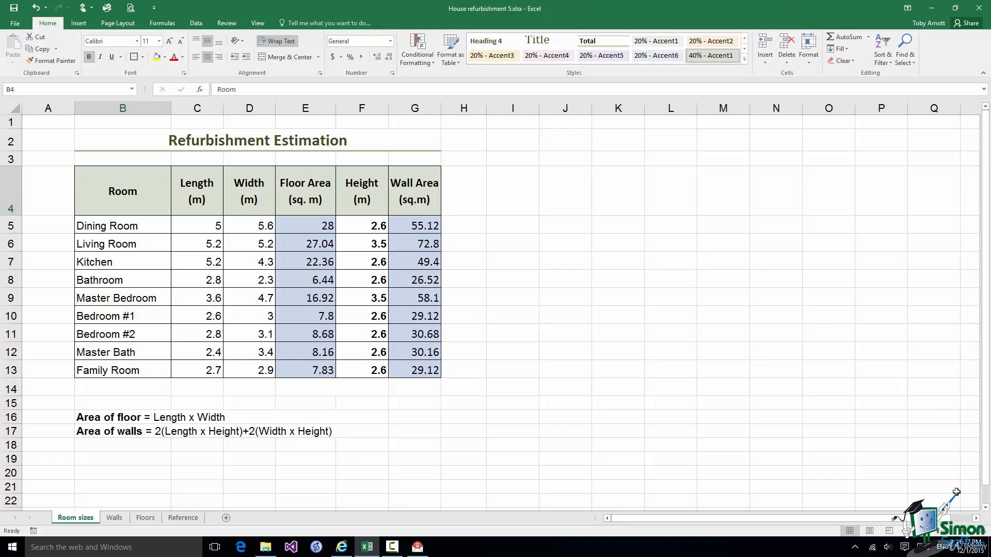
# Jump to cell Floors!A1 with Find & Select's Go To.
pyautogui.click(910, 66)
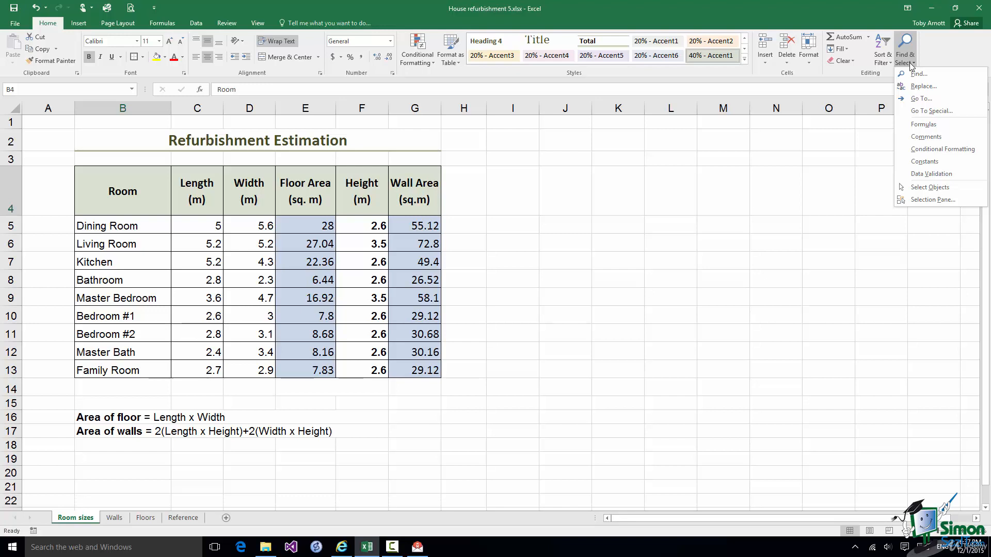
pyautogui.click(917, 99)
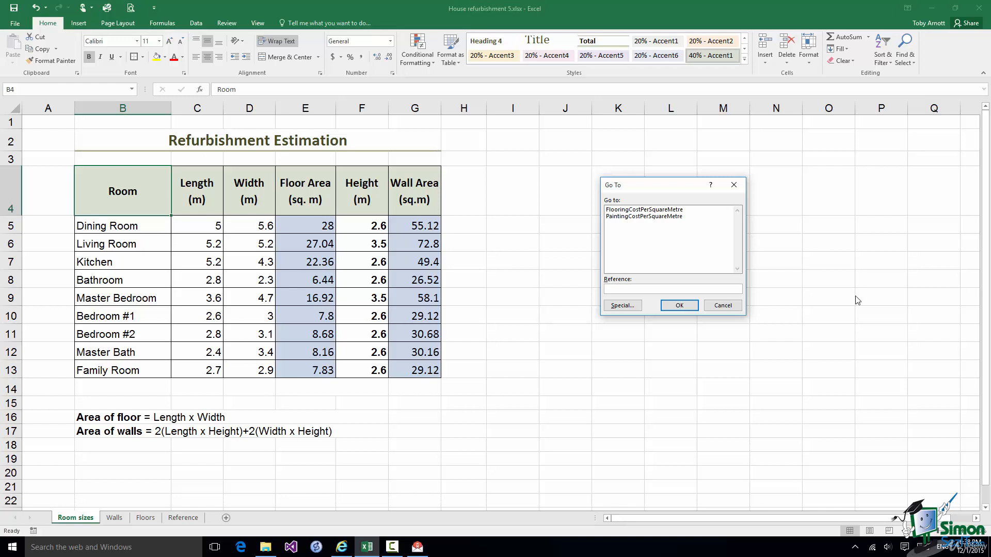
pyautogui.write('Floors!A1')
pyautogui.click(679, 305)
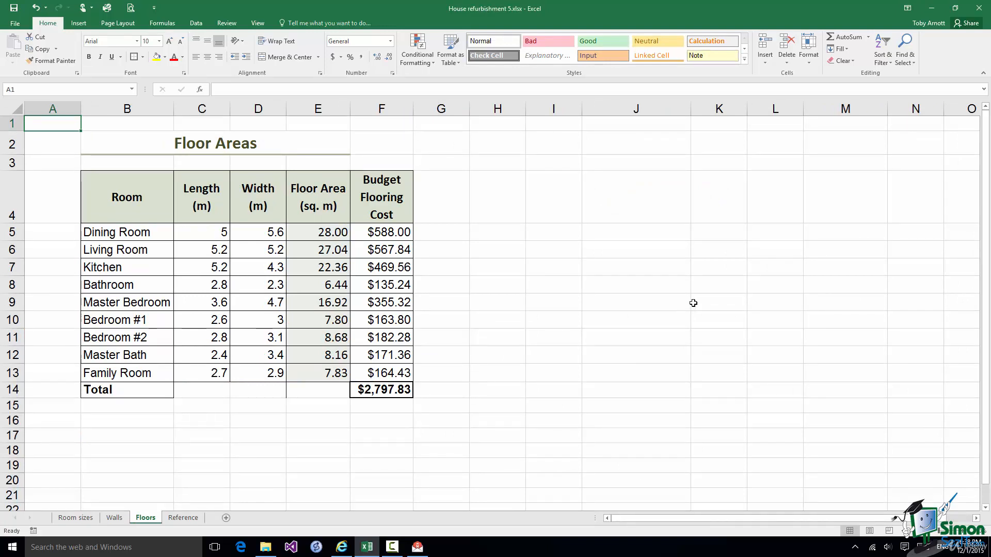
# Go To the PaintingCostPerSquareMetre named cell ($8.00) on the Reference sheet.
pyautogui.click(910, 65)
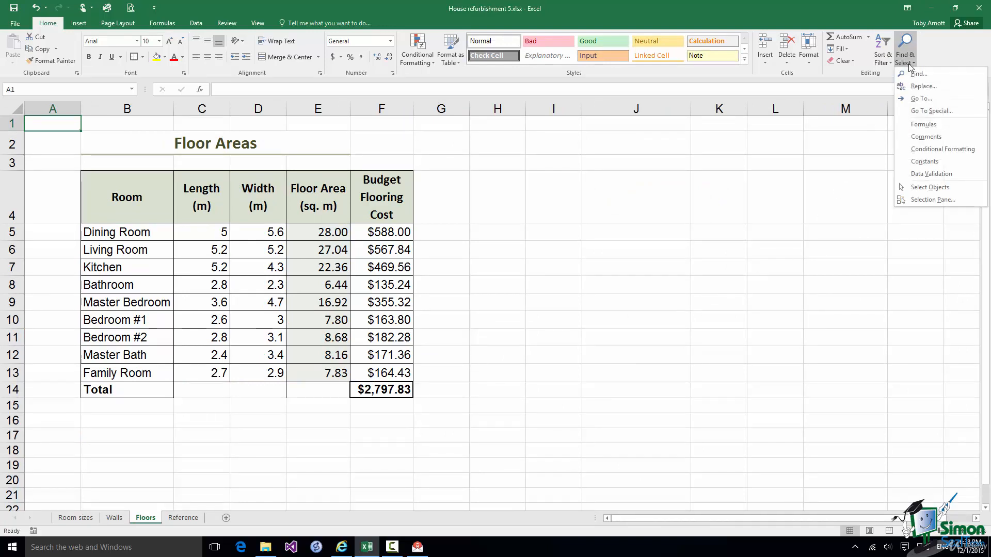
pyautogui.click(918, 100)
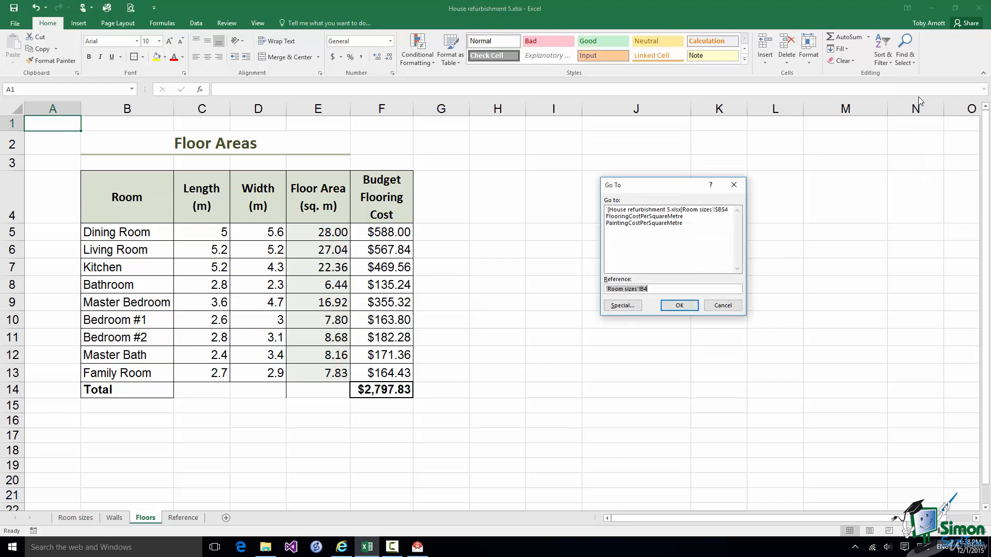
pyautogui.click(628, 224)
pyautogui.click(680, 308)
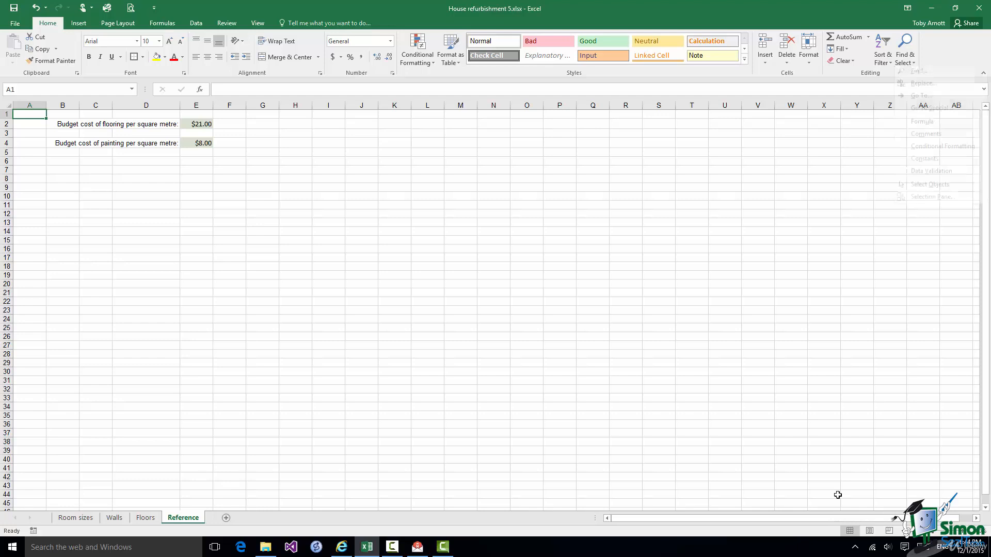
# Select formula cells on Reference, dismiss 'No cells were found', and return to the Floors sheet.
pyautogui.click(908, 63)
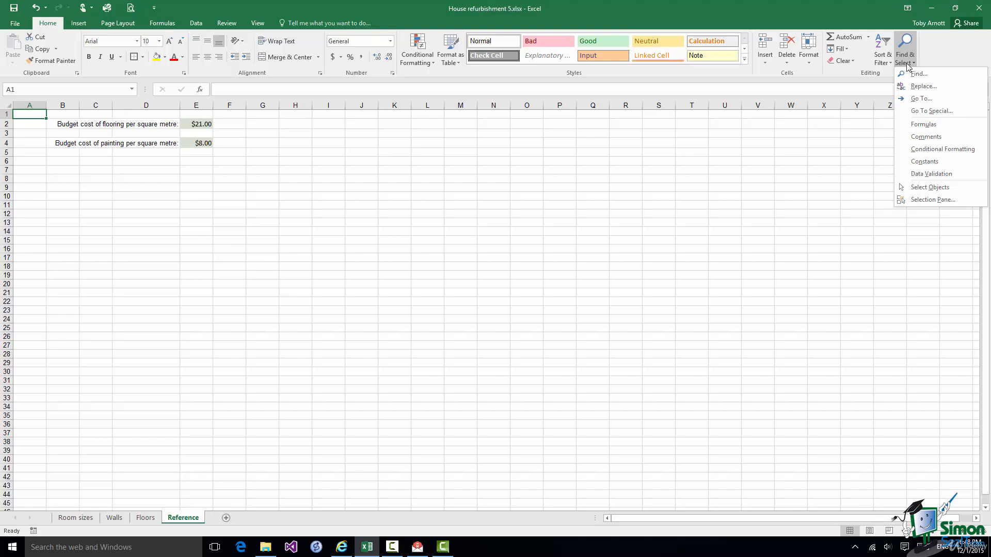
pyautogui.click(923, 124)
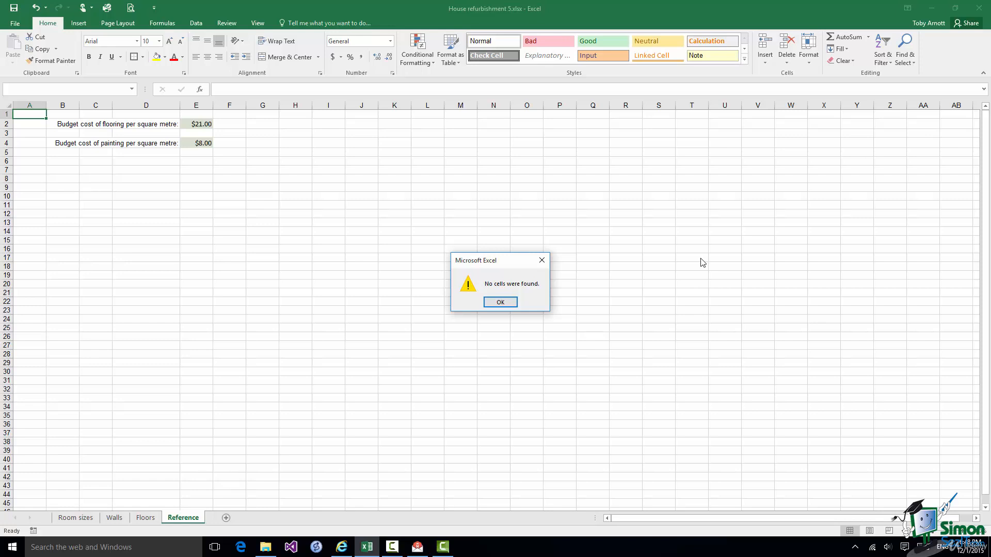
pyautogui.press('Return')
pyautogui.click(144, 520)
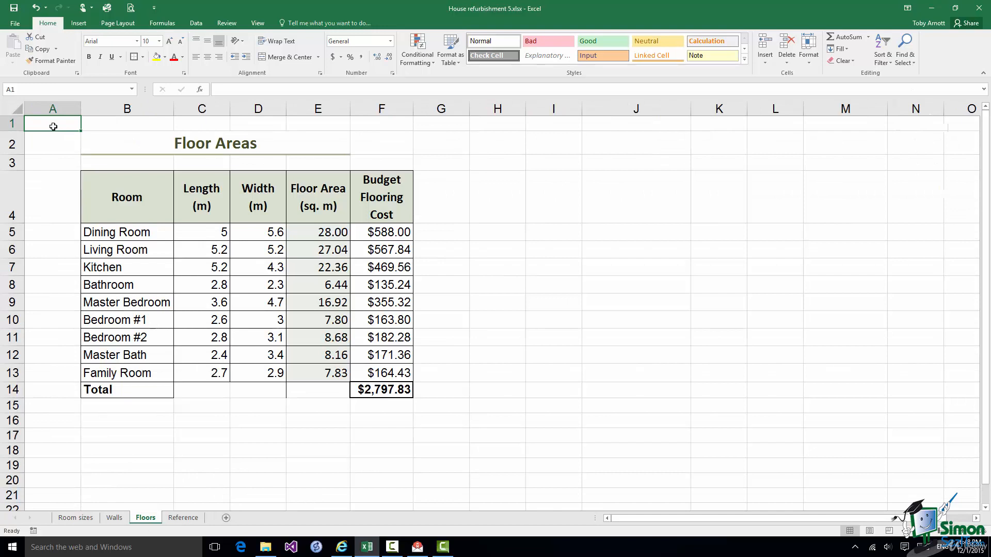
pyautogui.click(904, 50)
pyautogui.click(910, 126)
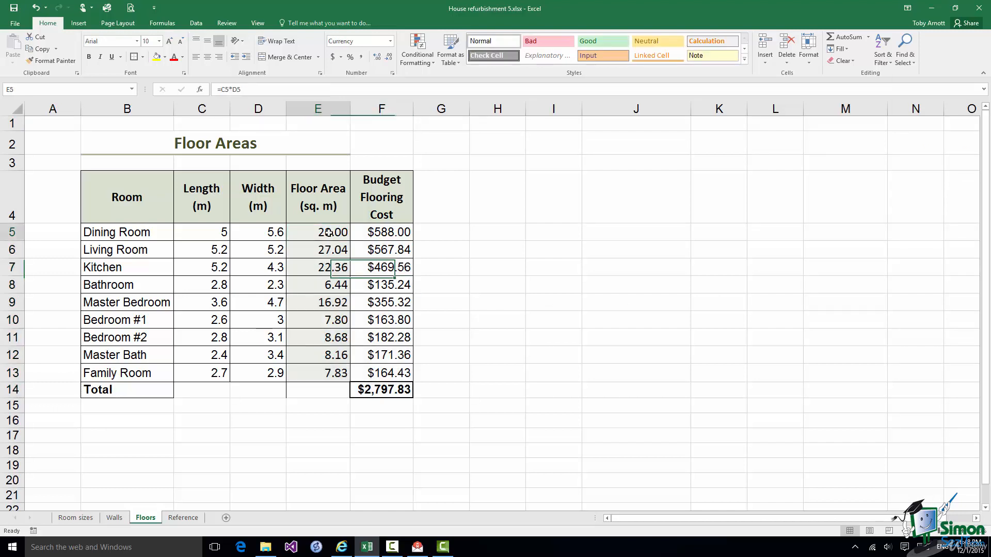
pyautogui.click(329, 233)
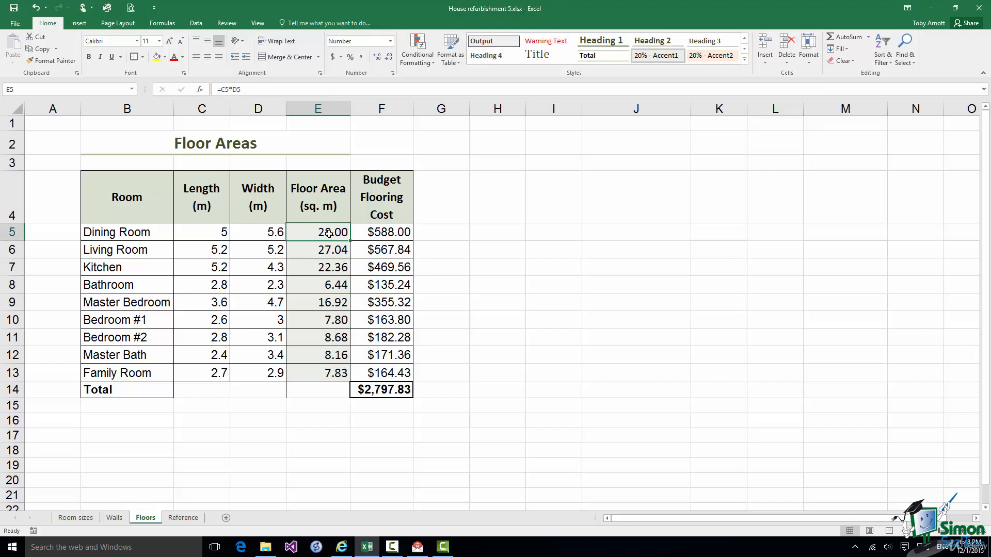
pyautogui.click(906, 58)
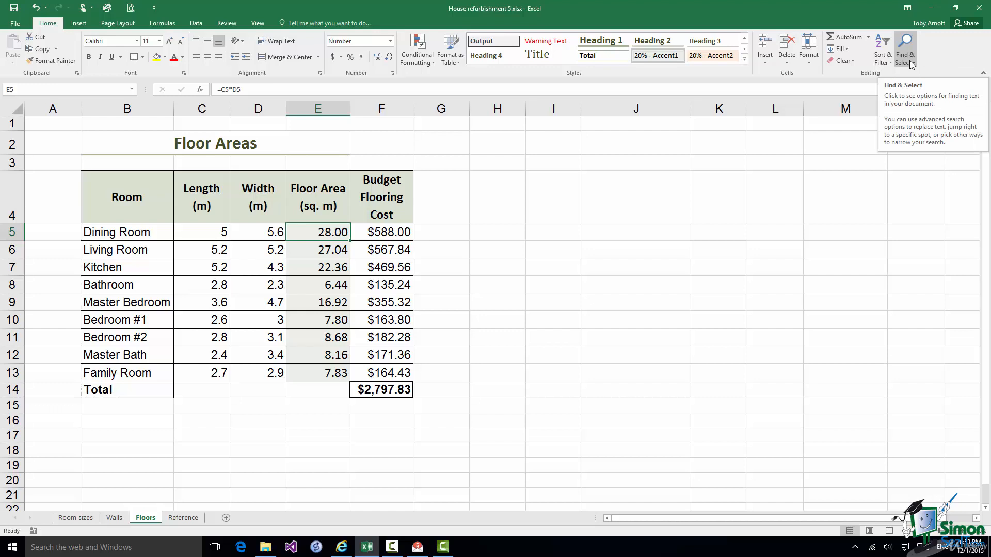
# Search for 'room', stepping through matches with Find Next and listing them with Find All.
pyautogui.hotkey('ctrl', 'f')
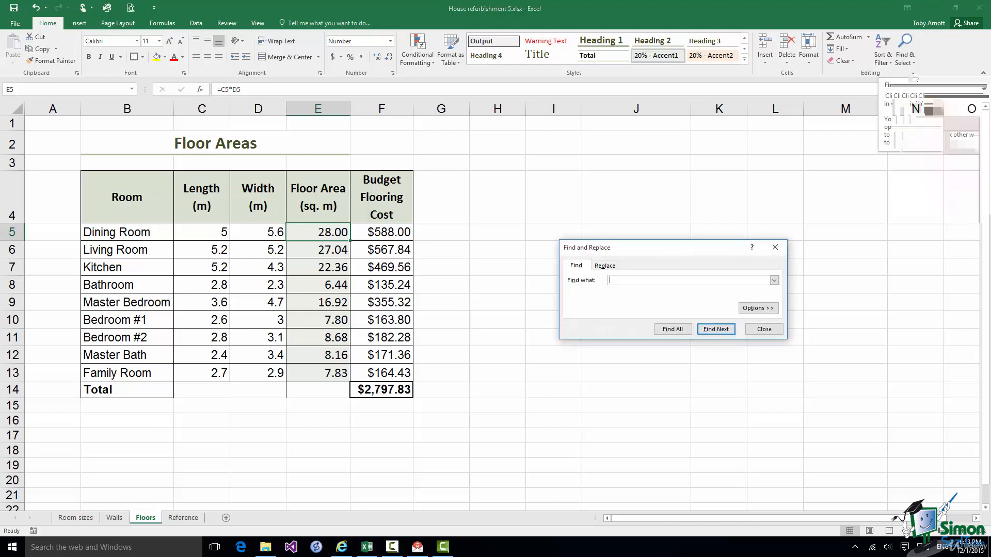
pyautogui.write('r')
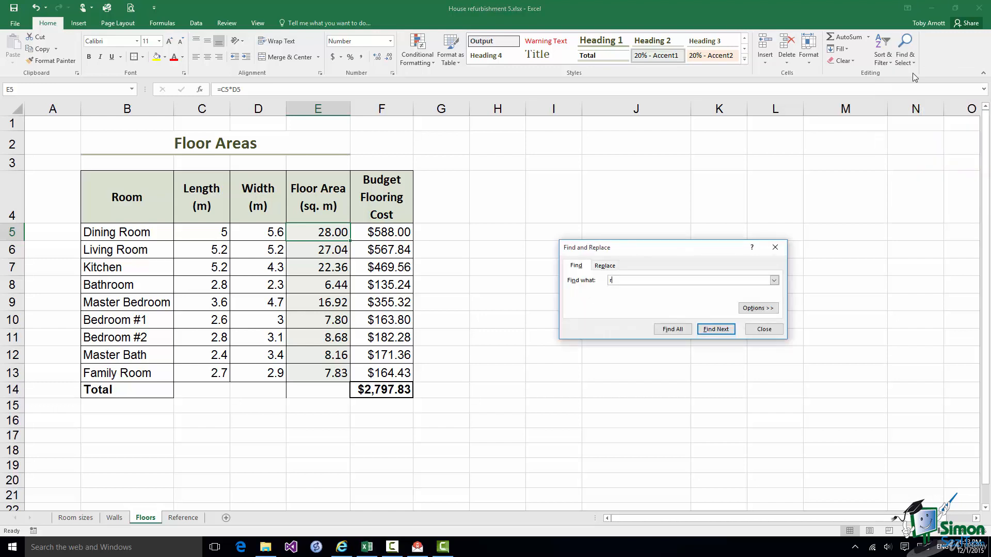
pyautogui.write('oom')
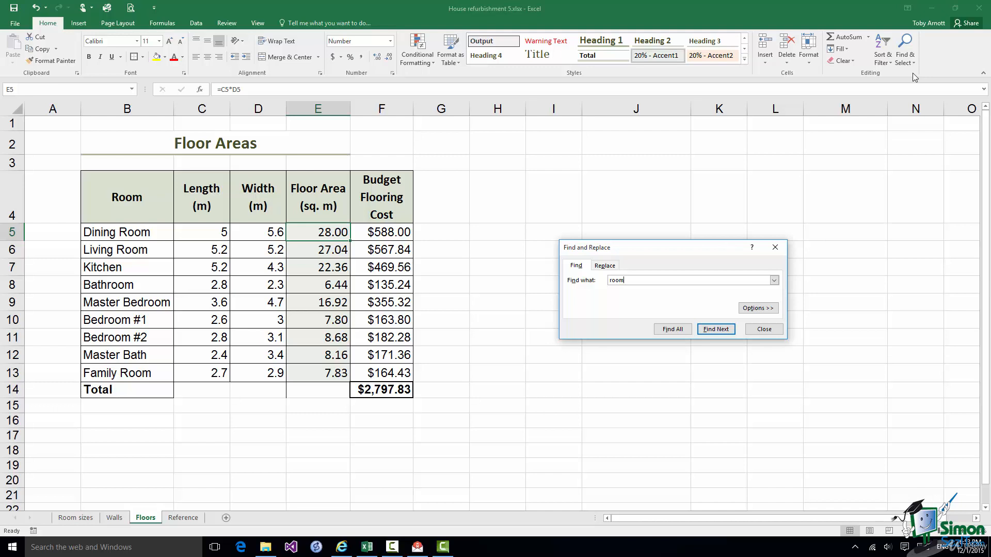
pyautogui.click(716, 330)
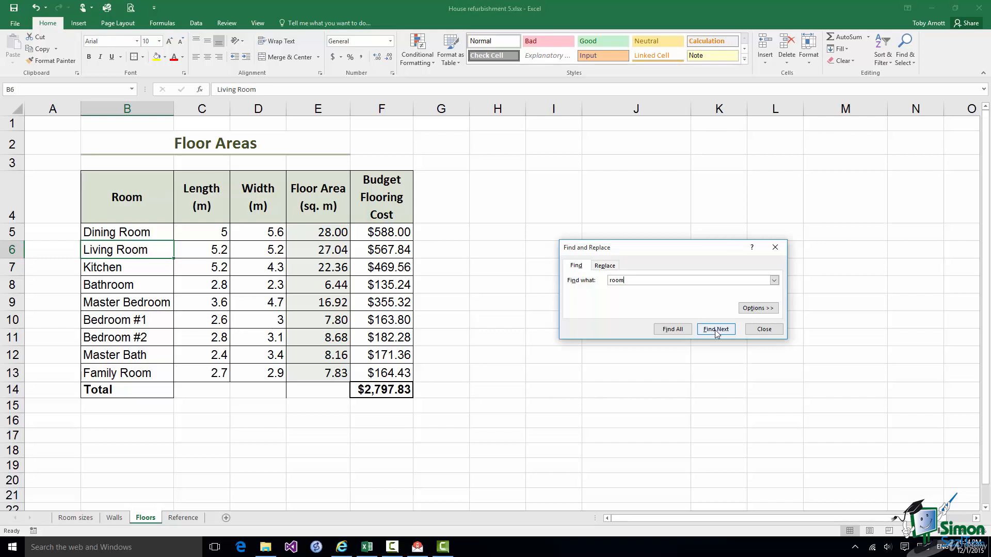
pyautogui.click(716, 330)
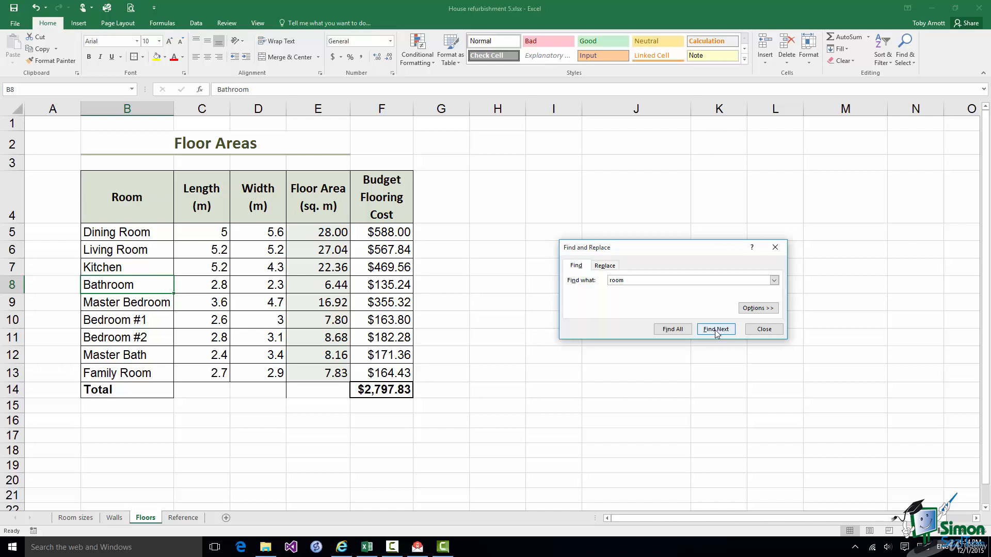
pyautogui.click(673, 333)
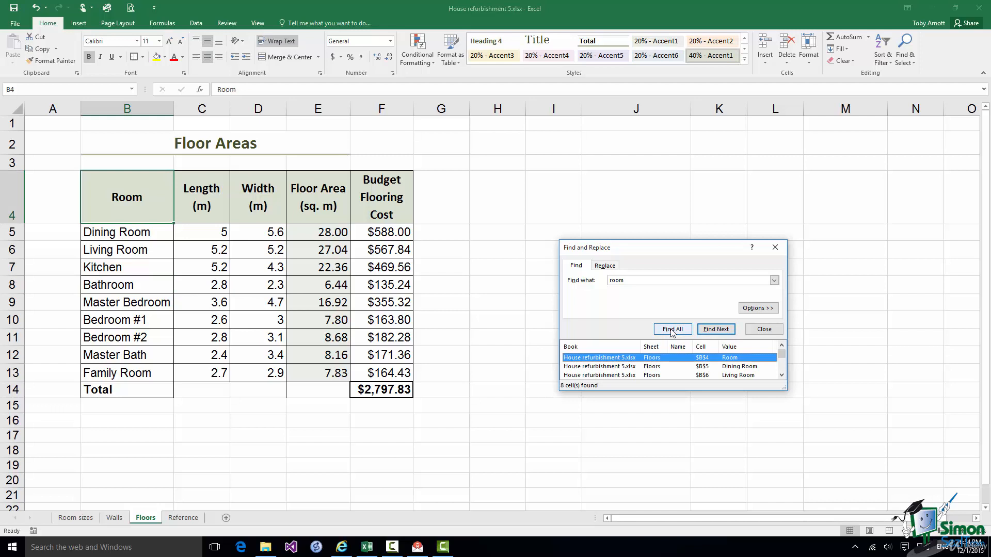
pyautogui.click(782, 376)
pyautogui.click(781, 346)
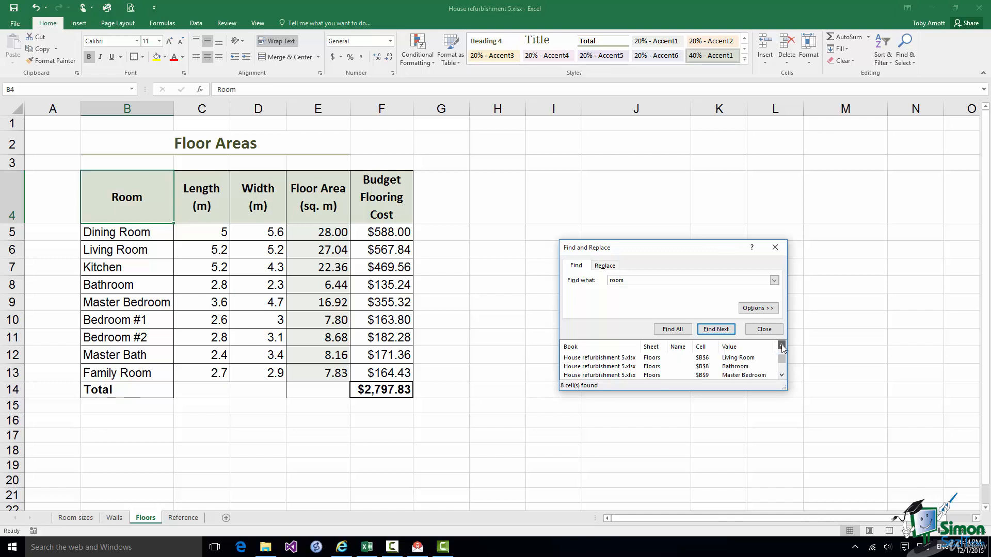
pyautogui.click(782, 376)
pyautogui.click(782, 375)
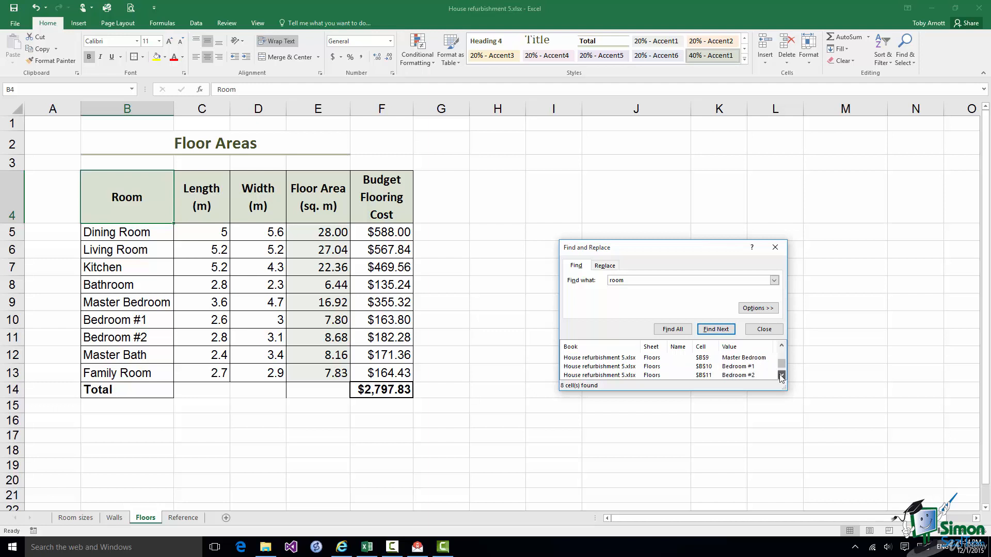
pyautogui.click(781, 376)
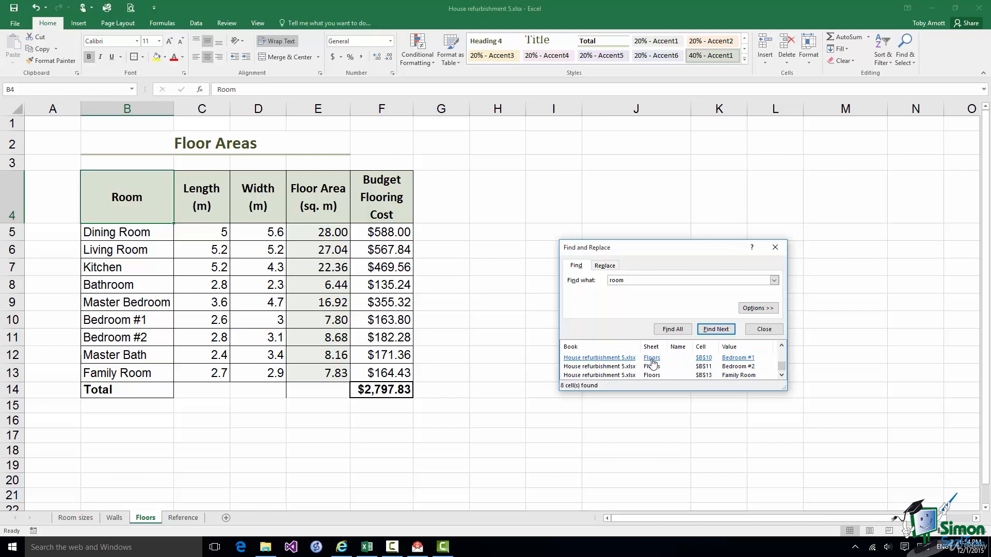
# Set the search Within to Workbook, Look in to Values, and tick Match case.
pyautogui.click(759, 308)
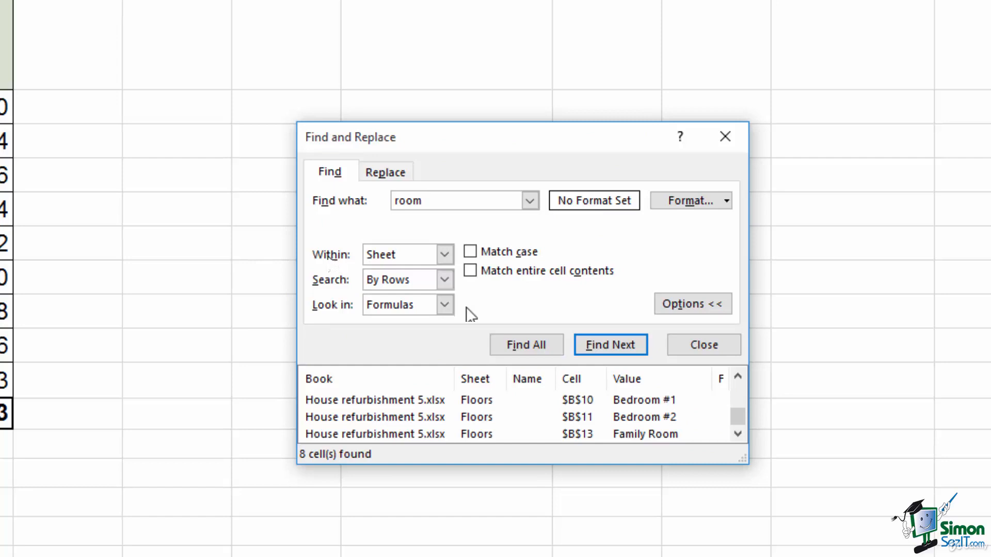
pyautogui.click(444, 254)
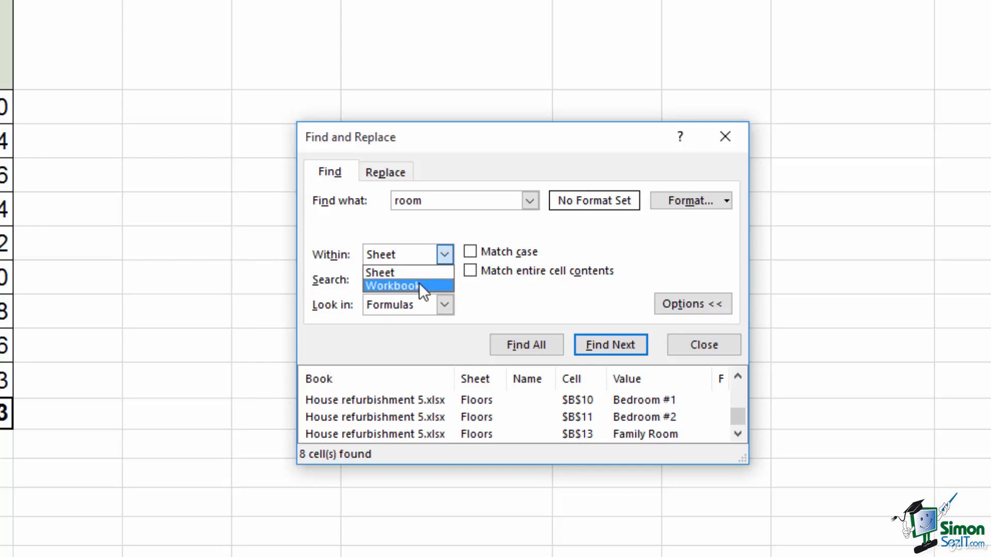
pyautogui.click(419, 284)
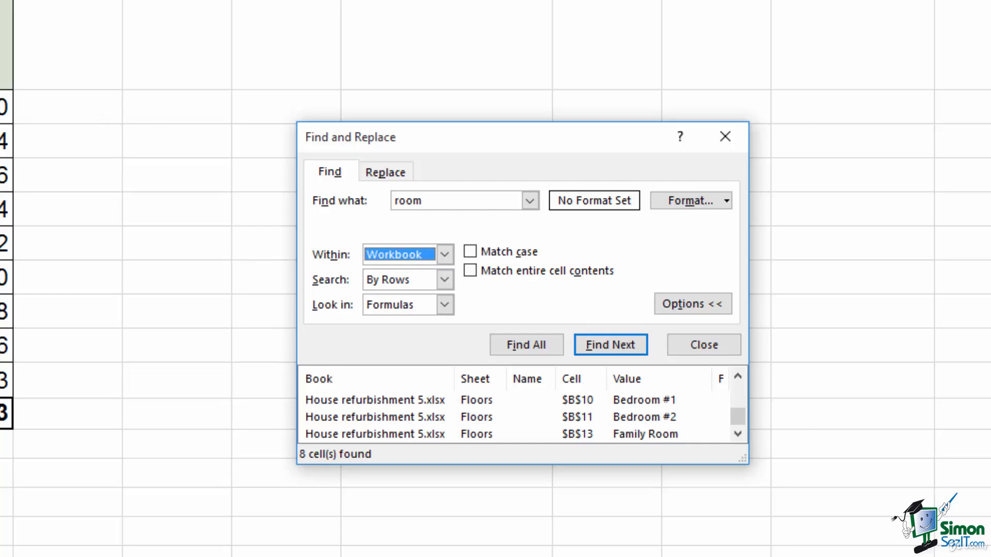
pyautogui.click(444, 305)
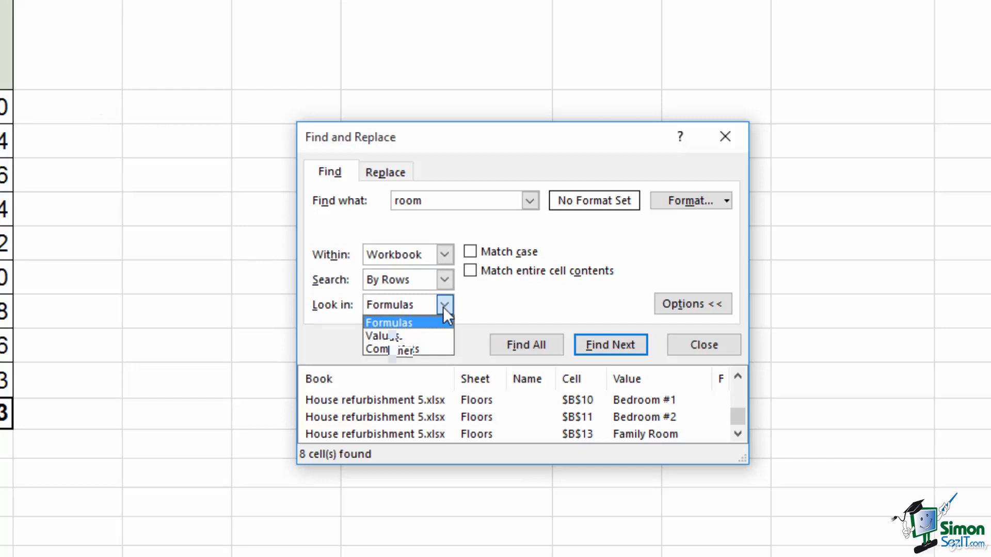
pyautogui.click(444, 308)
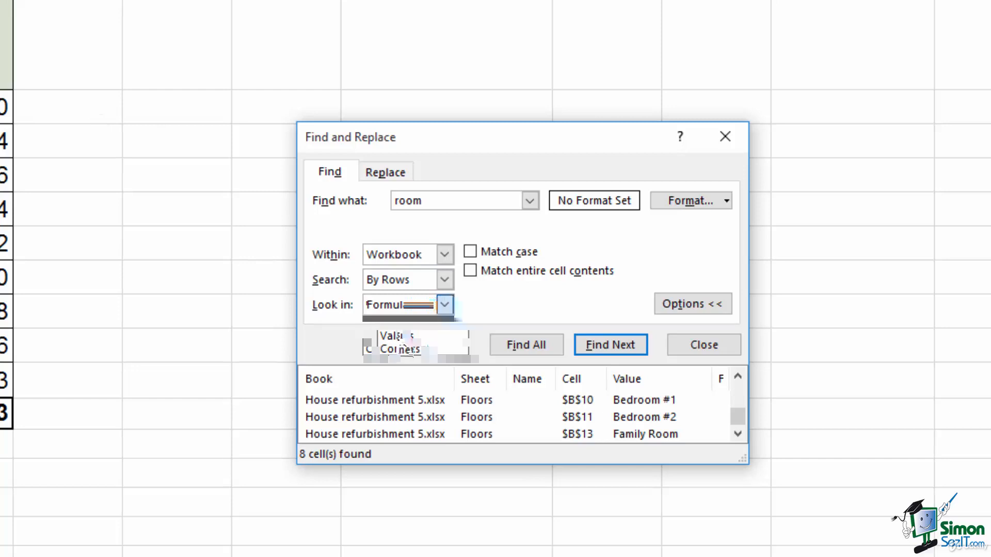
pyautogui.click(398, 337)
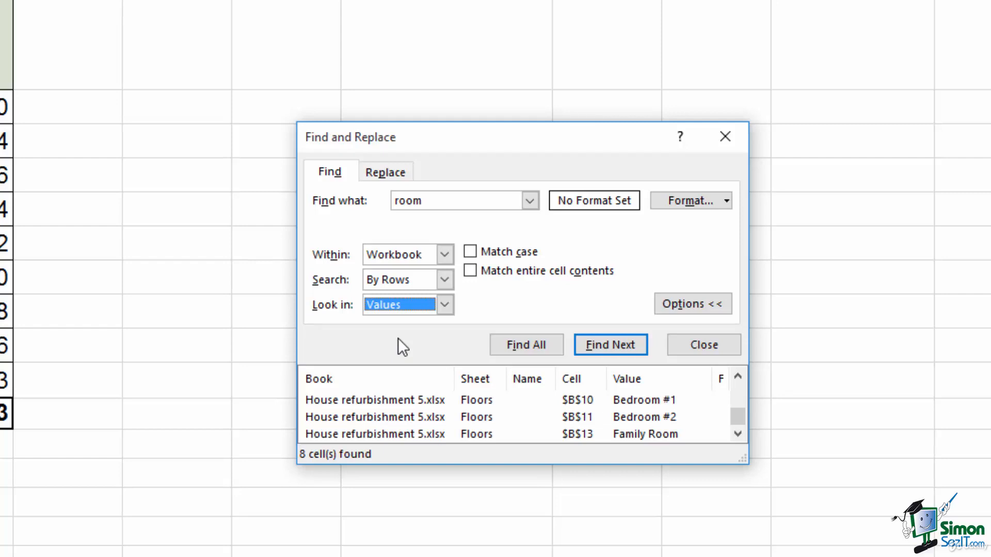
pyautogui.click(469, 252)
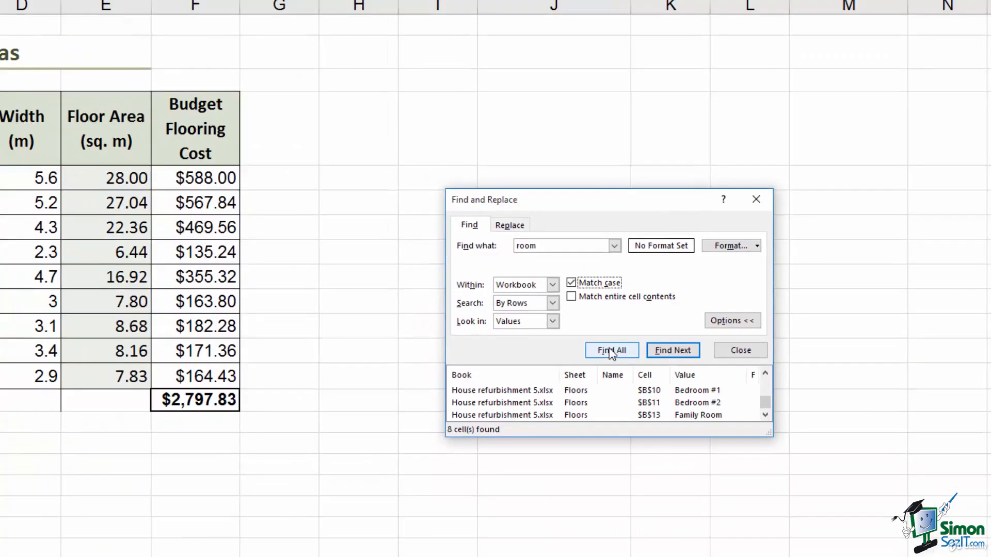
# List all 12 'room' matches, enlarge the results, and jump to the Floors $B$8 Bathroom cell.
pyautogui.click(611, 354)
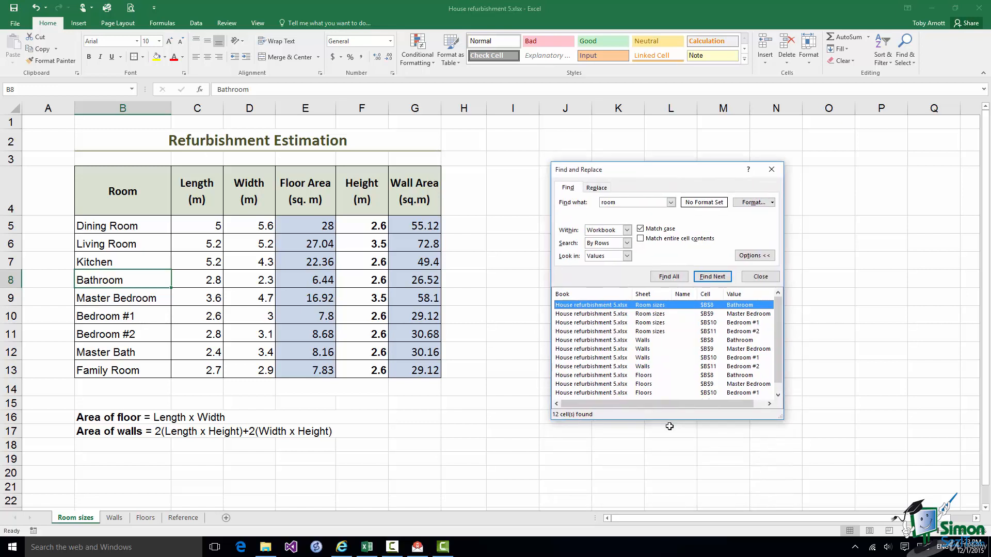
pyautogui.moveTo(671, 419); pyautogui.dragTo(677, 428)
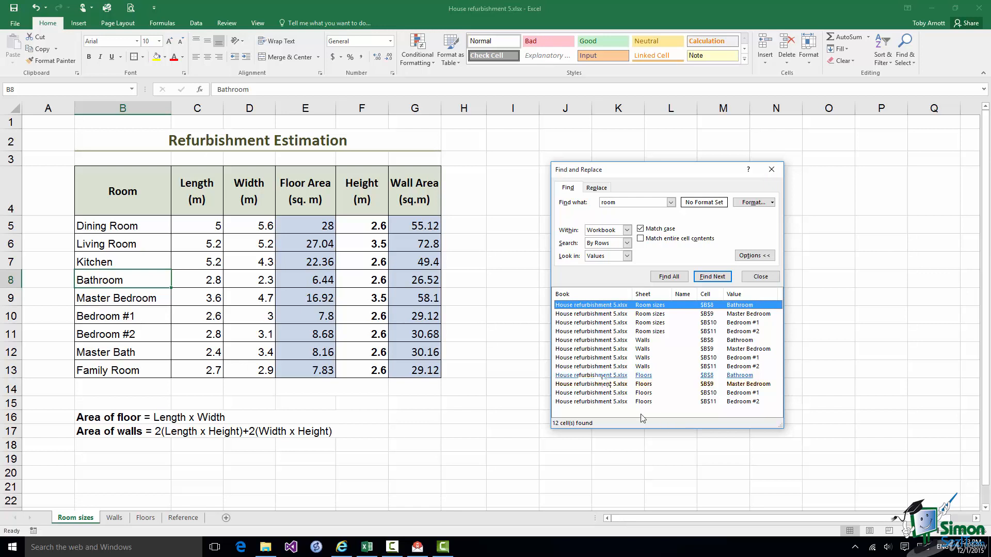
pyautogui.click(602, 376)
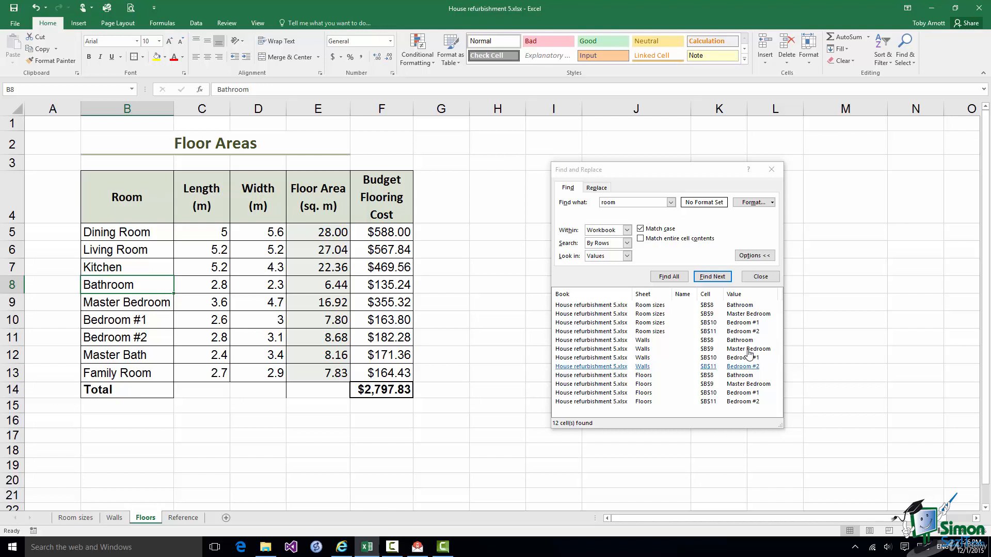
# Set up replacing 'Master Bath' with 'Master Bathroom', matching entire cell contents.
pyautogui.doubleClick(608, 202)
pyautogui.write('Ma')
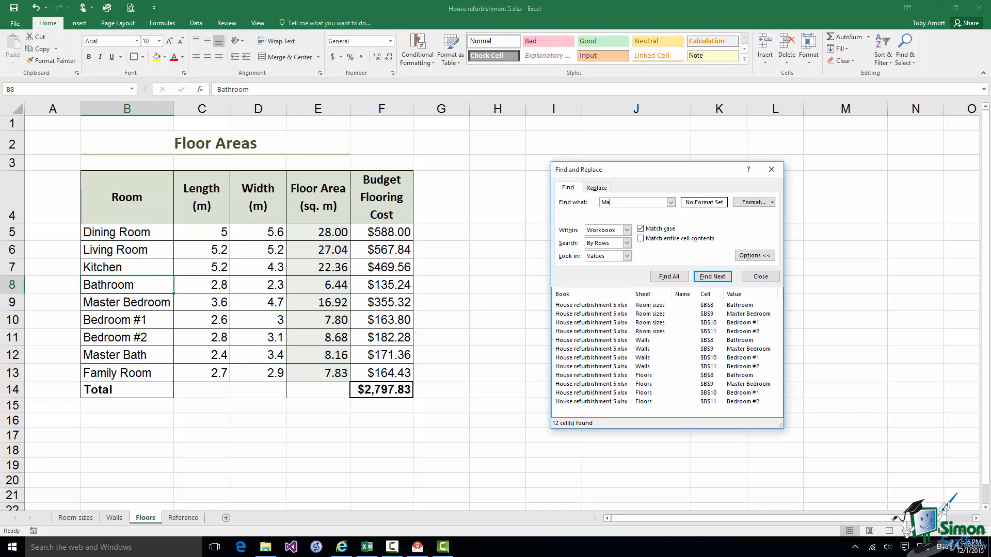
pyautogui.write('ster Bath')
pyautogui.click(641, 240)
pyautogui.click(599, 187)
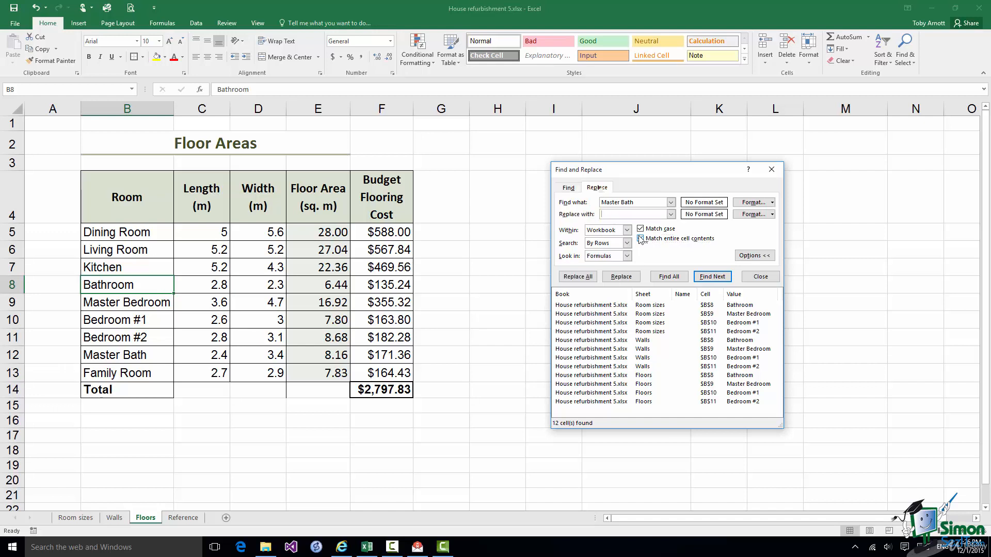
pyautogui.click(640, 238)
pyautogui.write('Master Bathroom')
# Find the first 'Master Bath' cell and replace matches one by one.
pyautogui.click(713, 277)
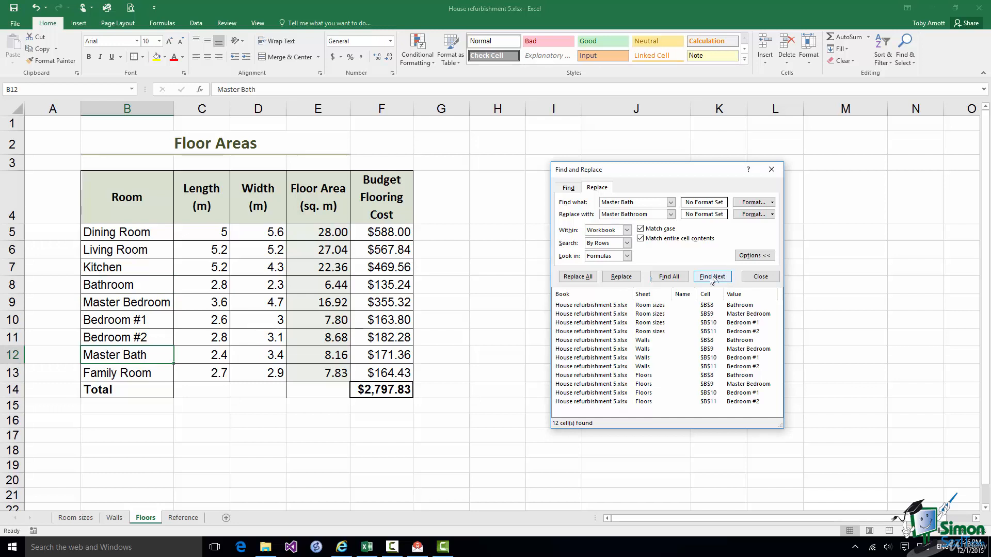
pyautogui.click(624, 279)
pyautogui.click(625, 279)
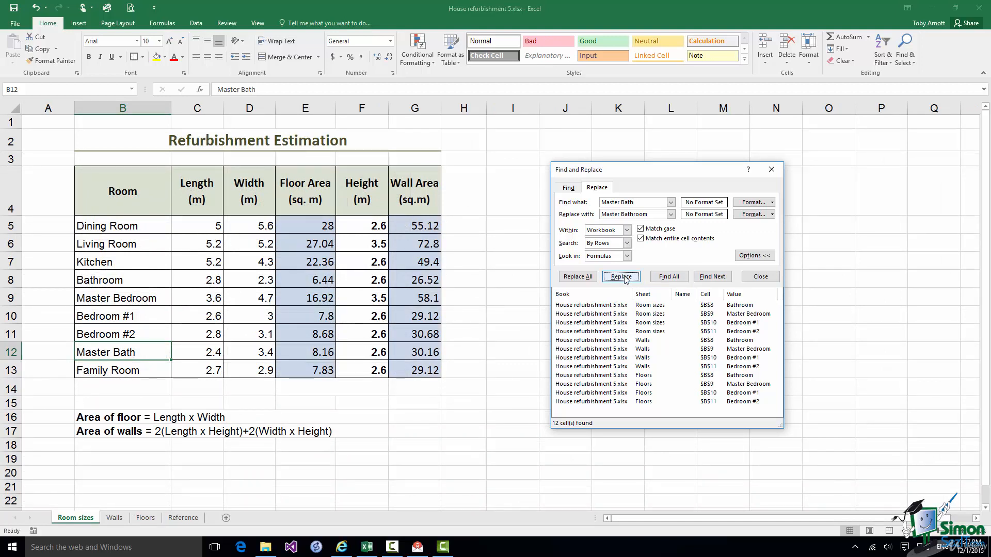
# Replace all remaining 'Master Bath' with 'Master Bathroom' (2 replacements), then check the Walls and Floors sheets.
pyautogui.click(577, 278)
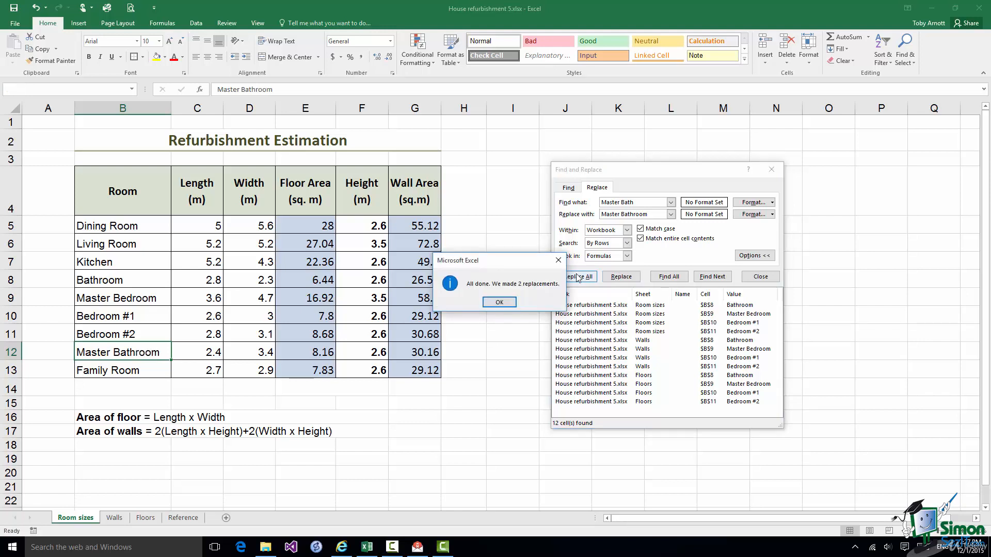
pyautogui.click(499, 303)
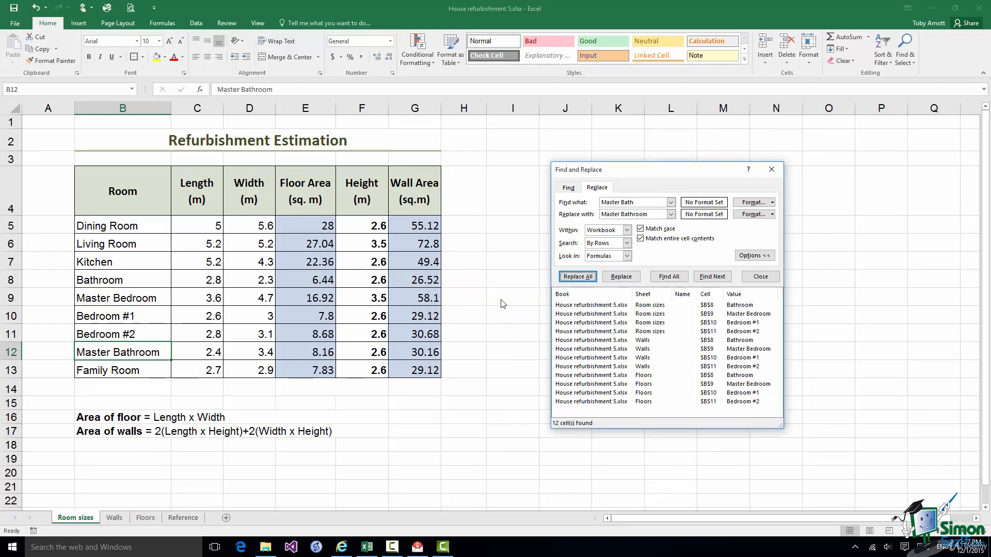
pyautogui.click(114, 518)
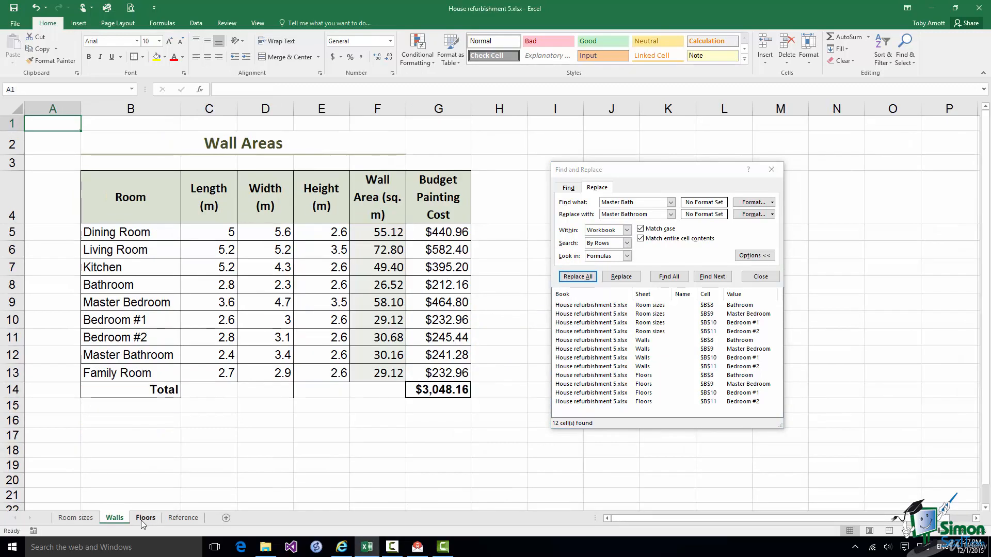
pyautogui.click(142, 519)
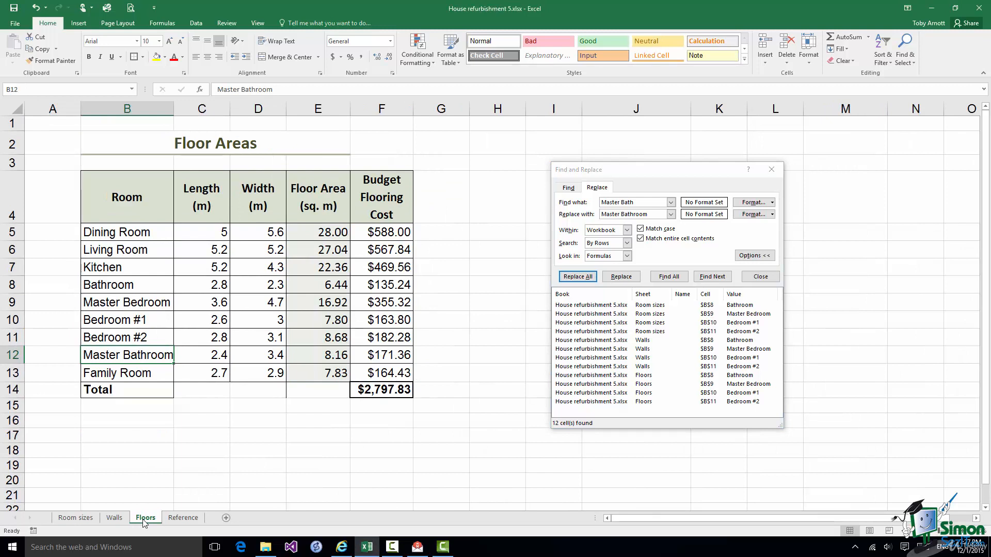